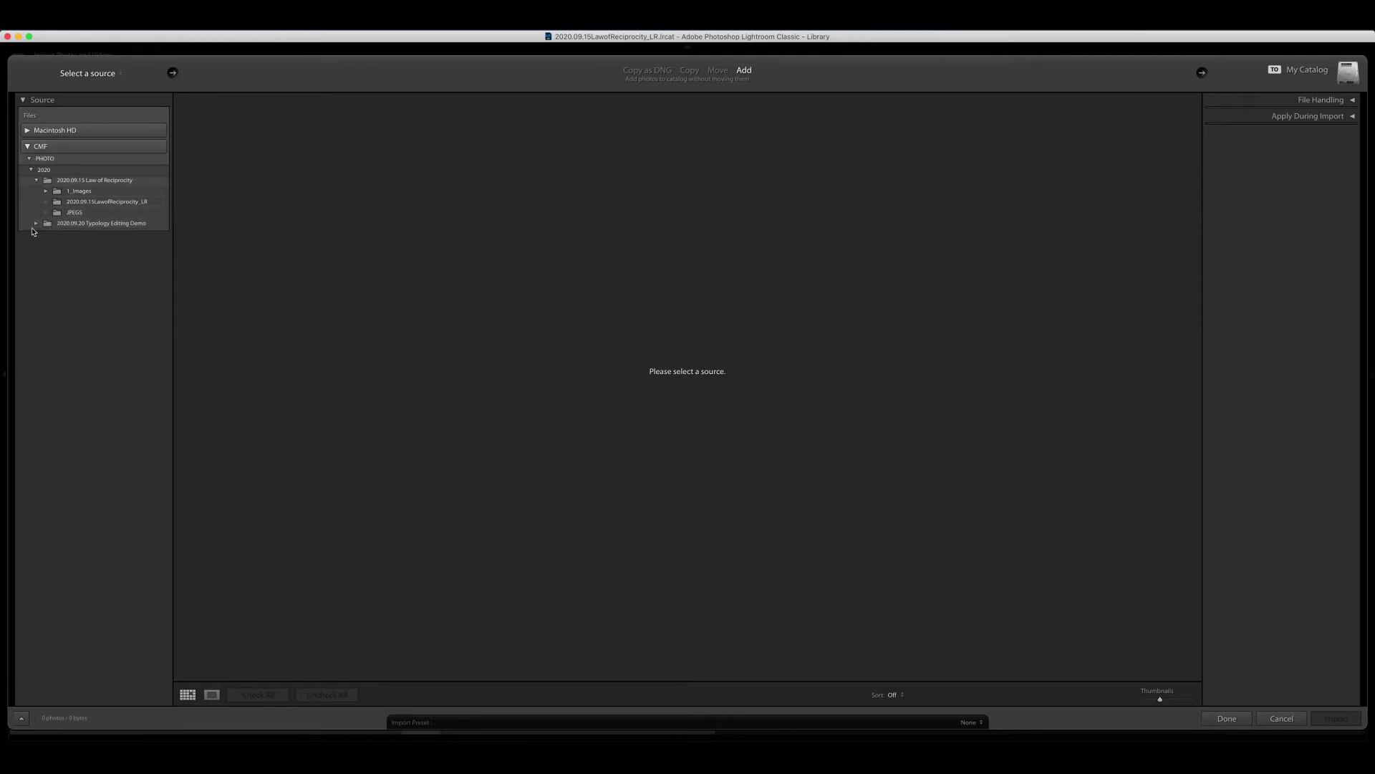
Review the photos in the 2020.09.20 Typology Editing Demo folder and import all of them with the Add option
left_click(81, 224)
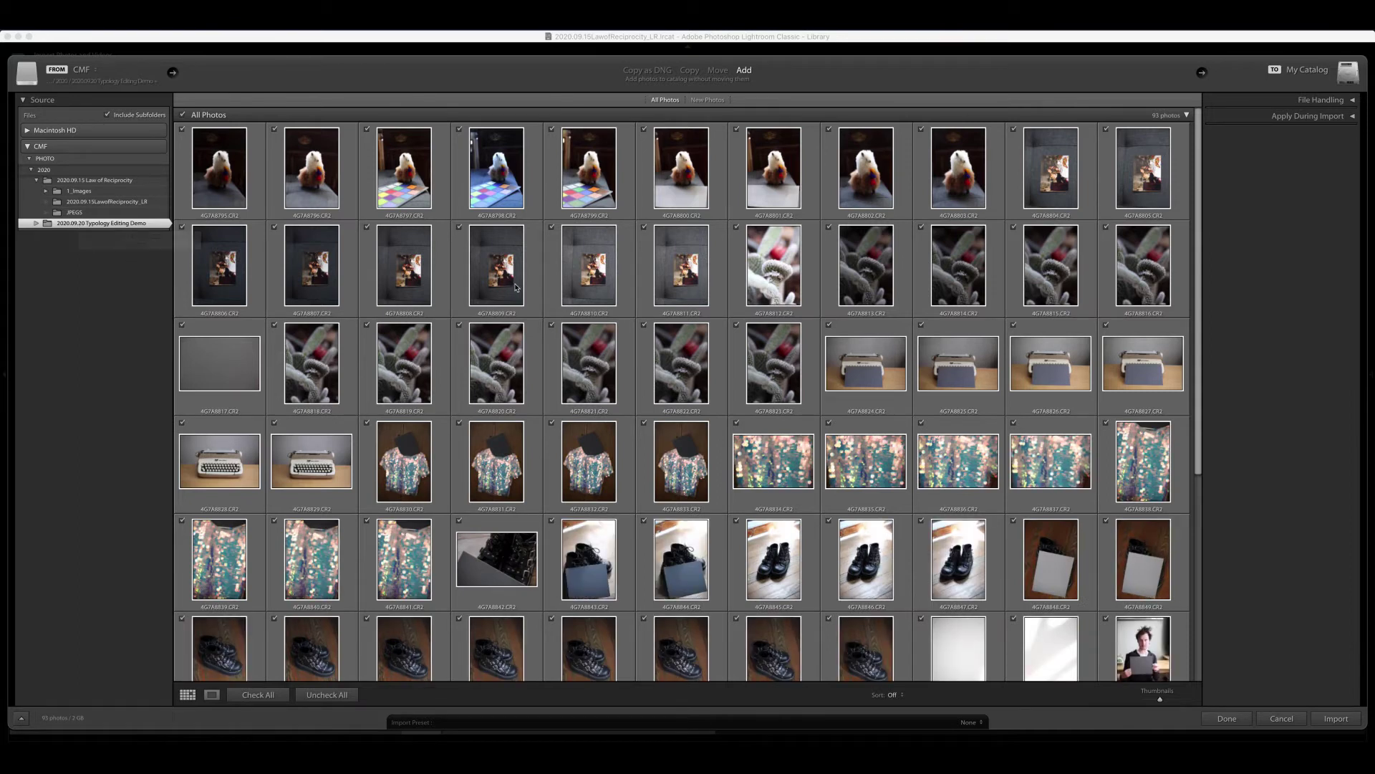
scroll(517, 287, "down", 1)
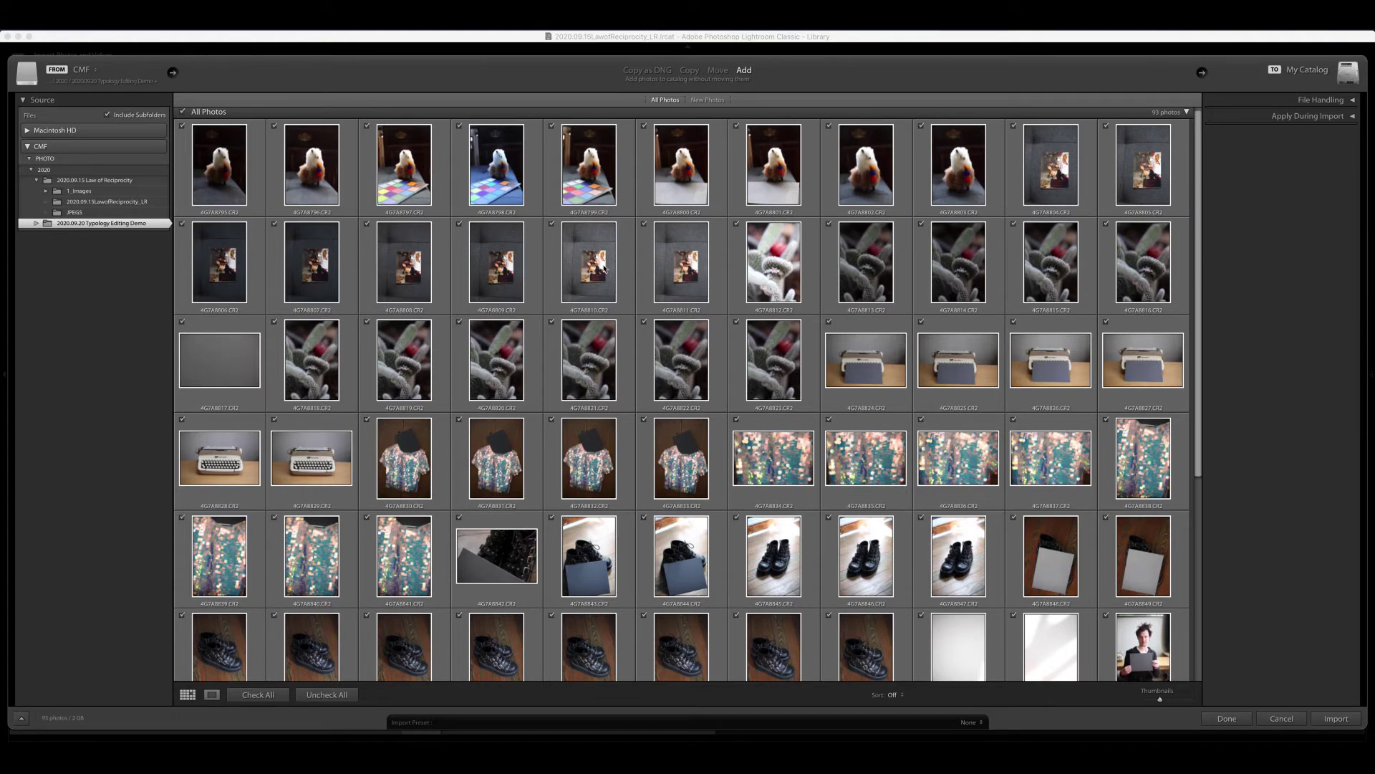
mouse_move(604, 268)
mouse_move(870, 198)
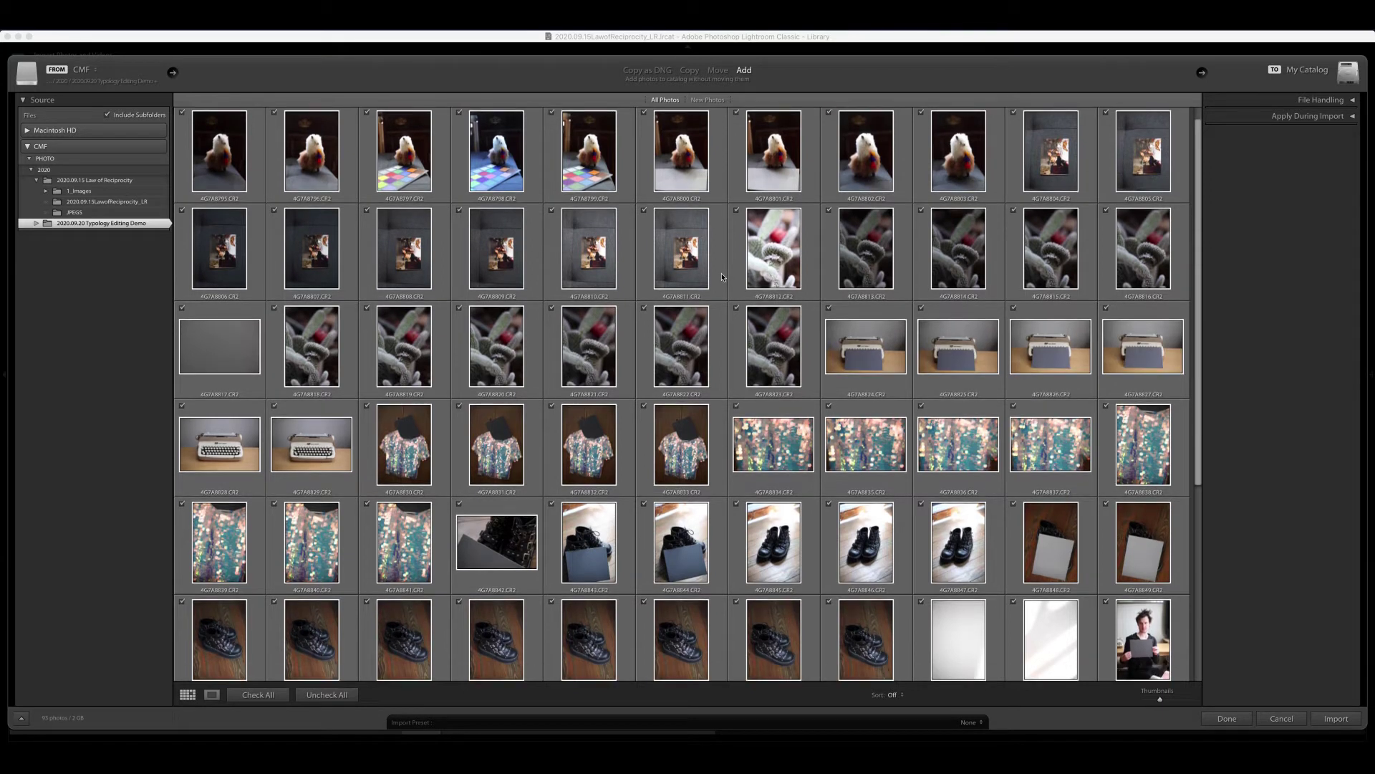
scroll(722, 278, "down", 1)
scroll(722, 277, "down", 2)
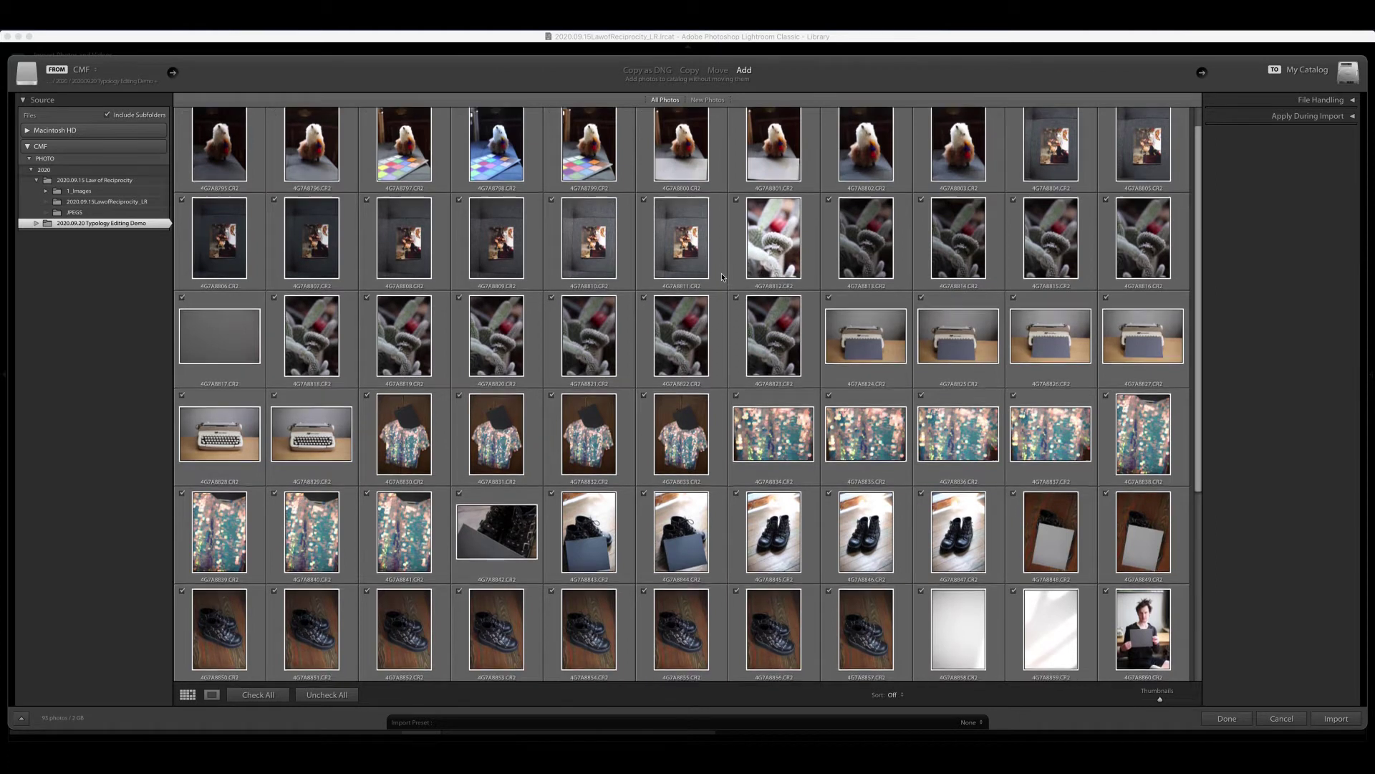
scroll(722, 277, "down", 2)
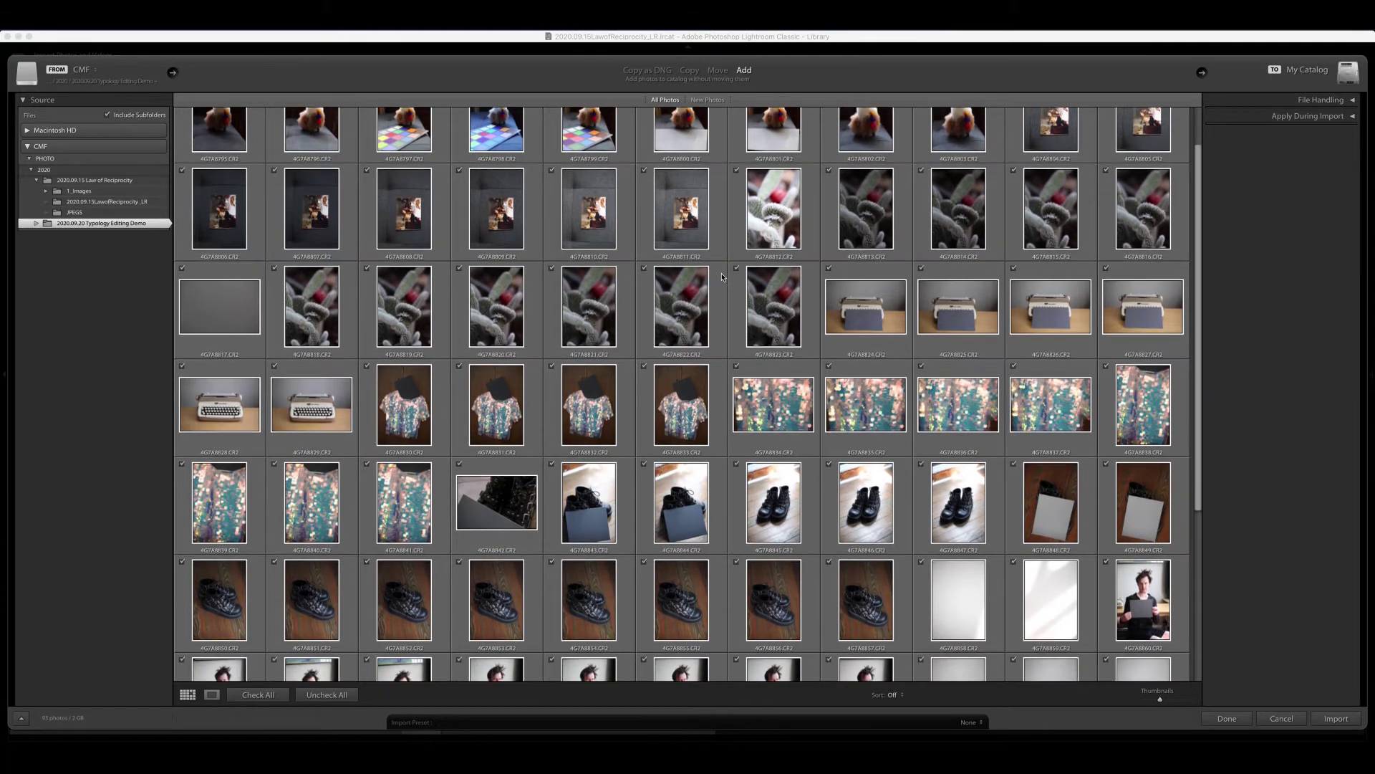
scroll(722, 277, "down", 3)
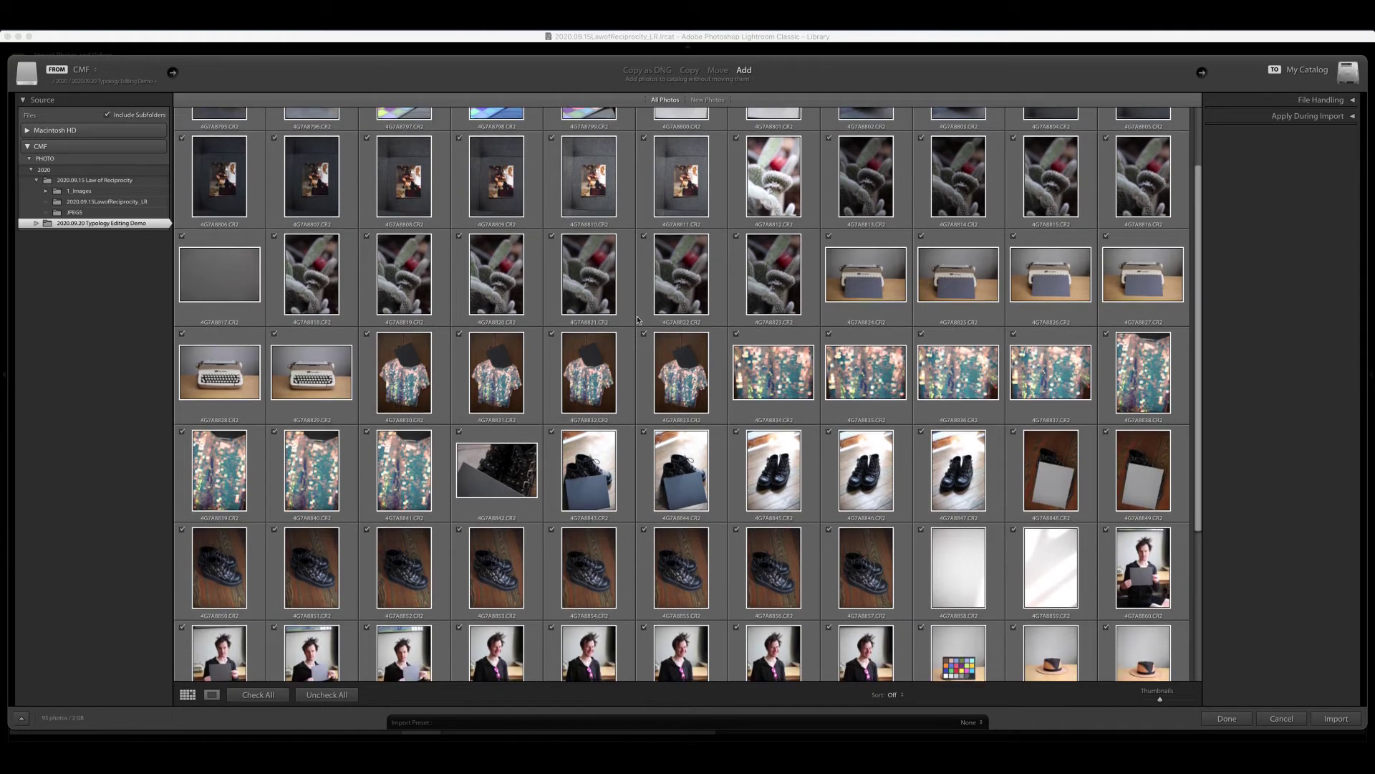
scroll(638, 320, "down", 10)
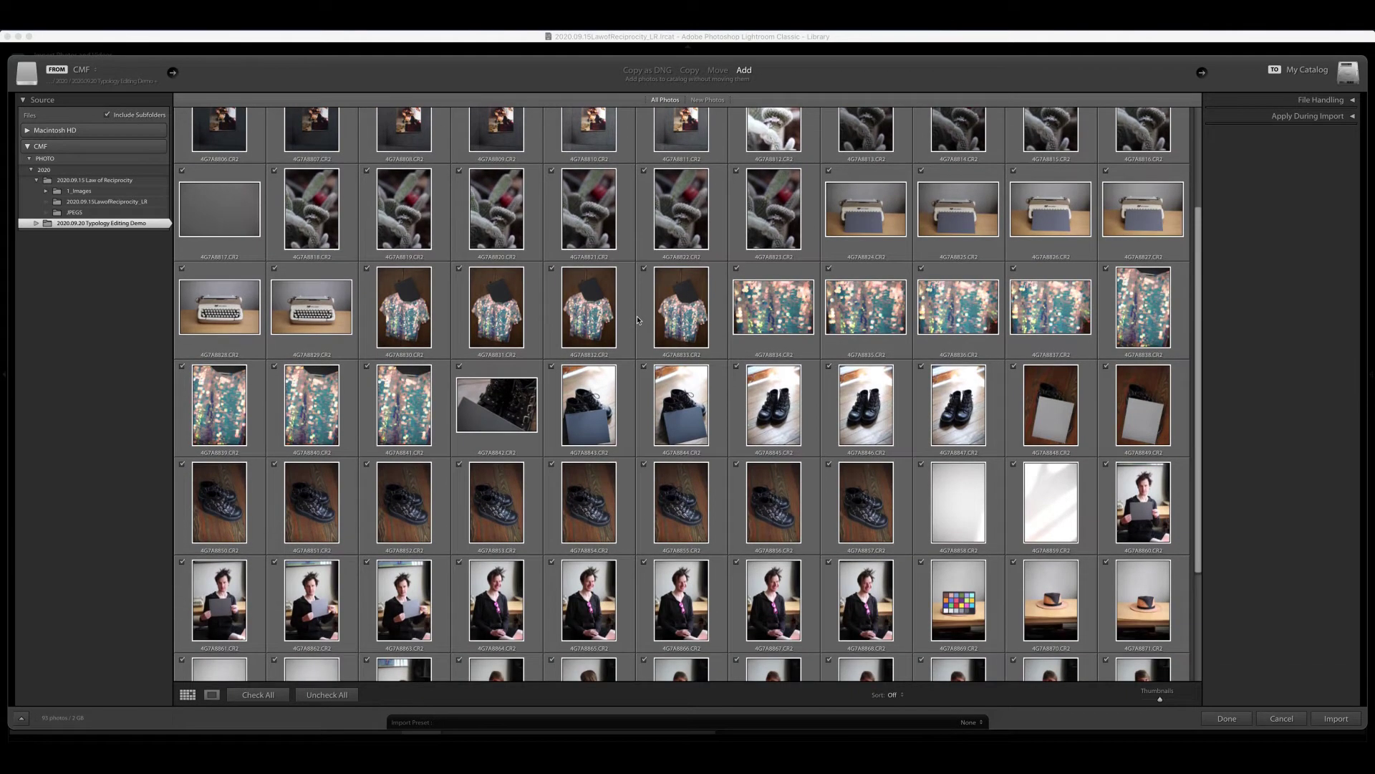
scroll(638, 321, "down", 5)
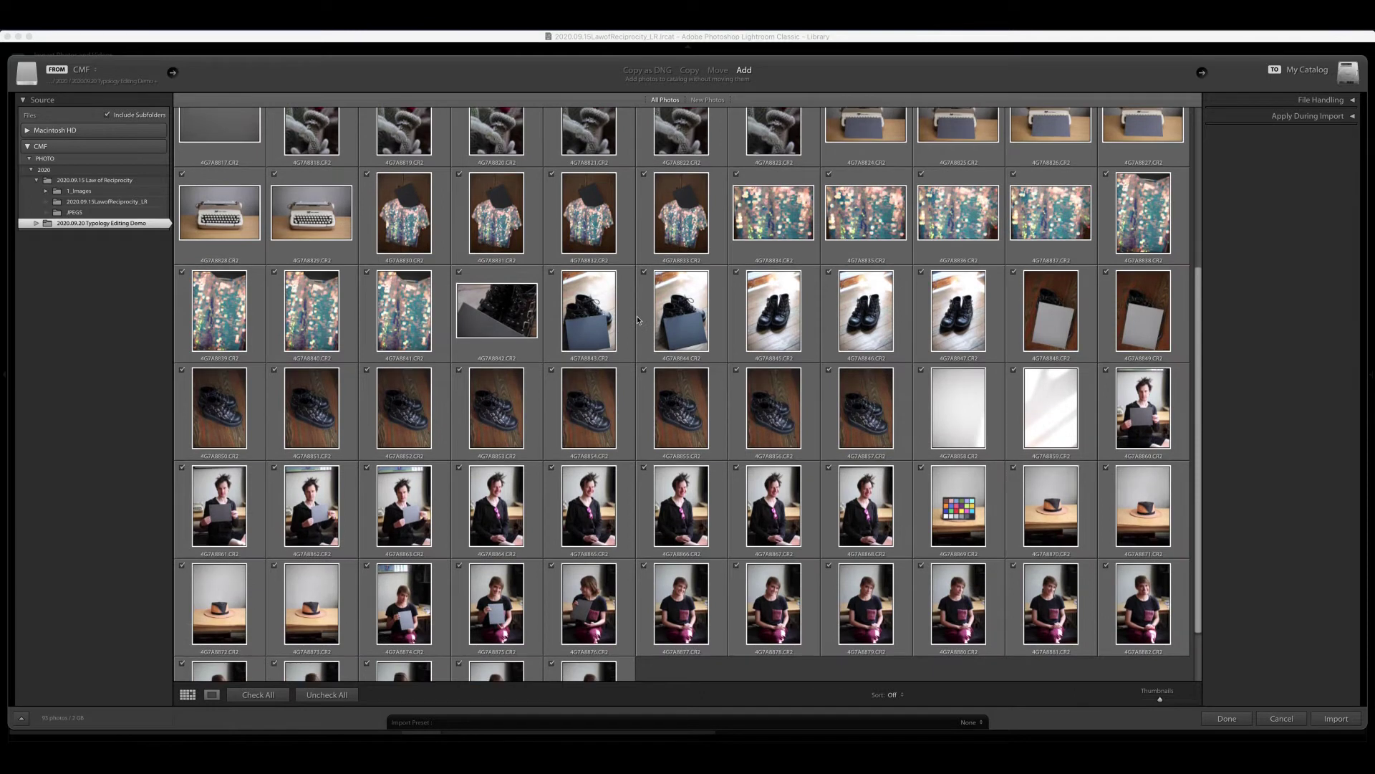
scroll(638, 321, "up", 10)
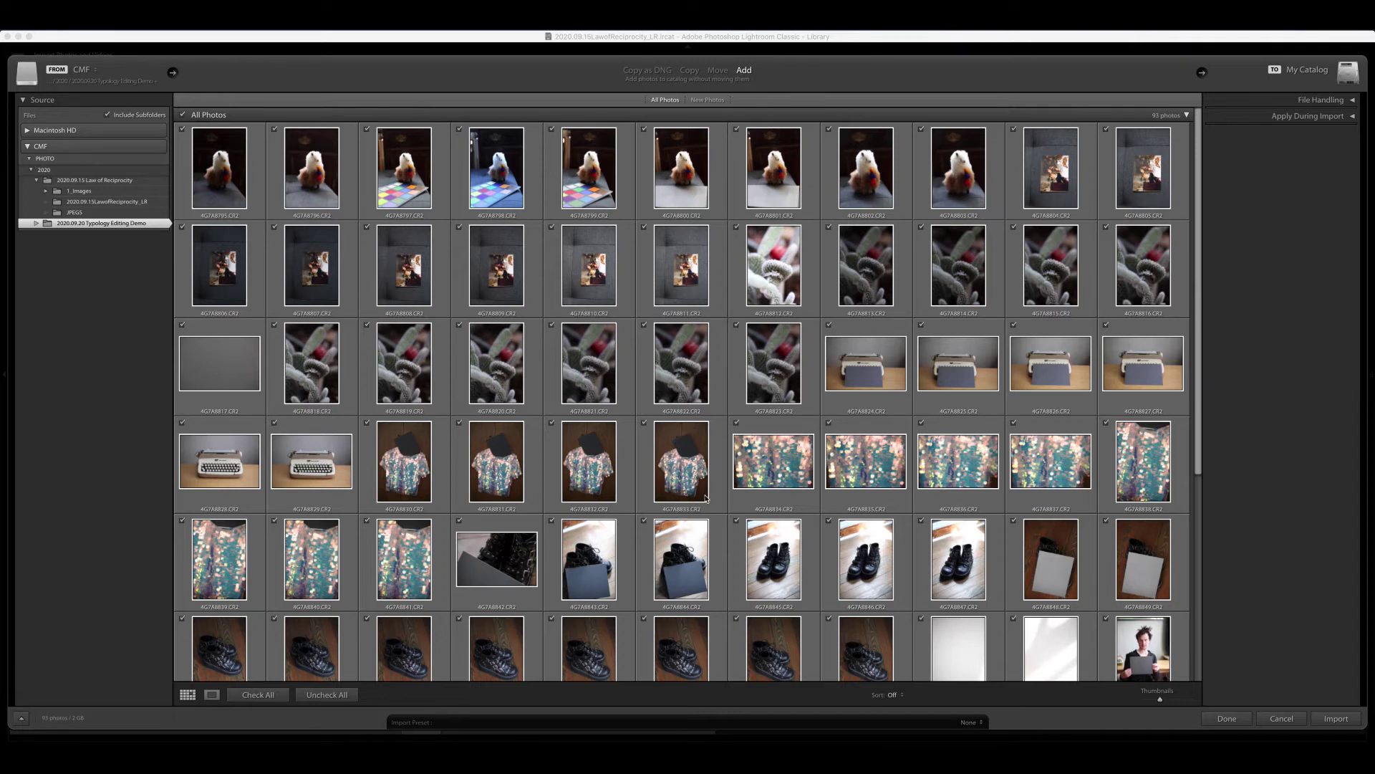
left_click(1336, 717)
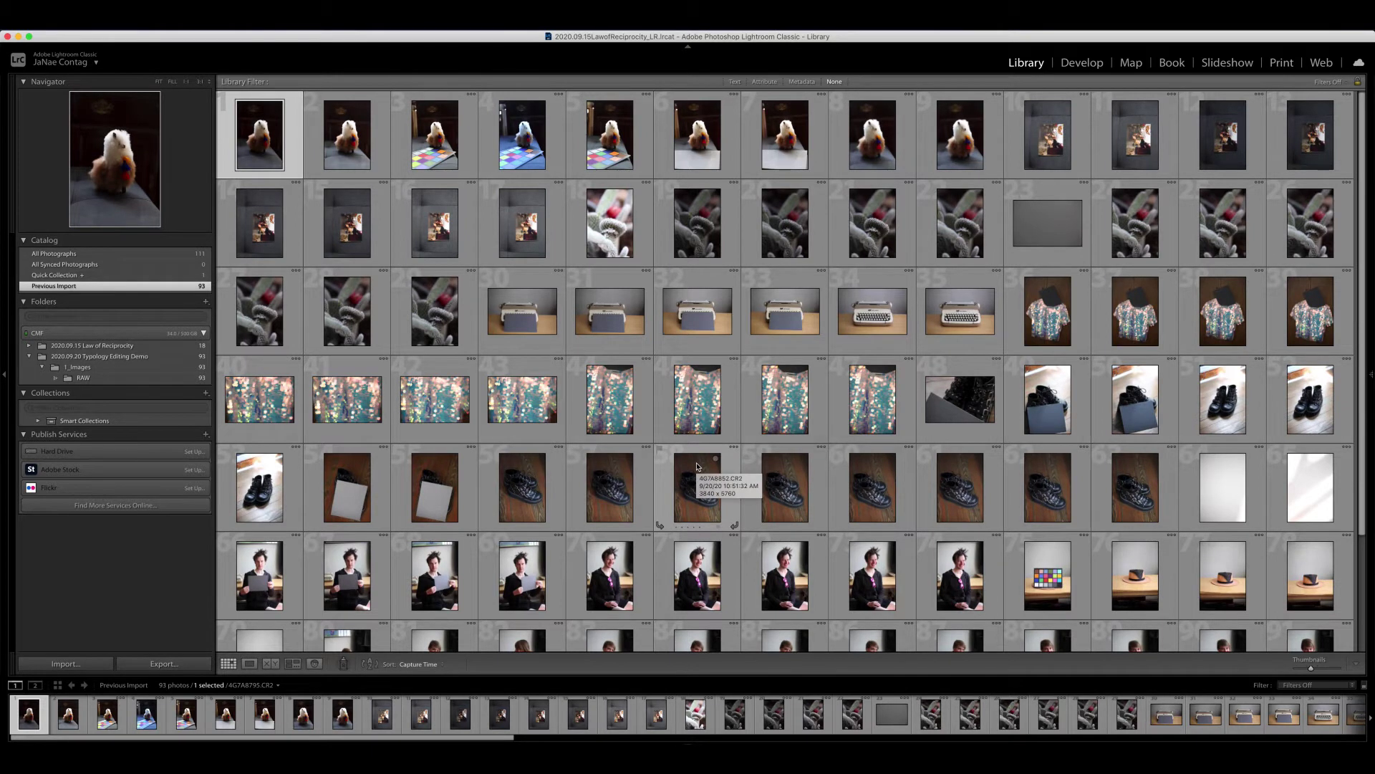
Look over the imported photos in the grid and compare the dark-floor boots shot with the bright-floor one
scroll(697, 466, "down", 5)
scroll(698, 466, "up", 5)
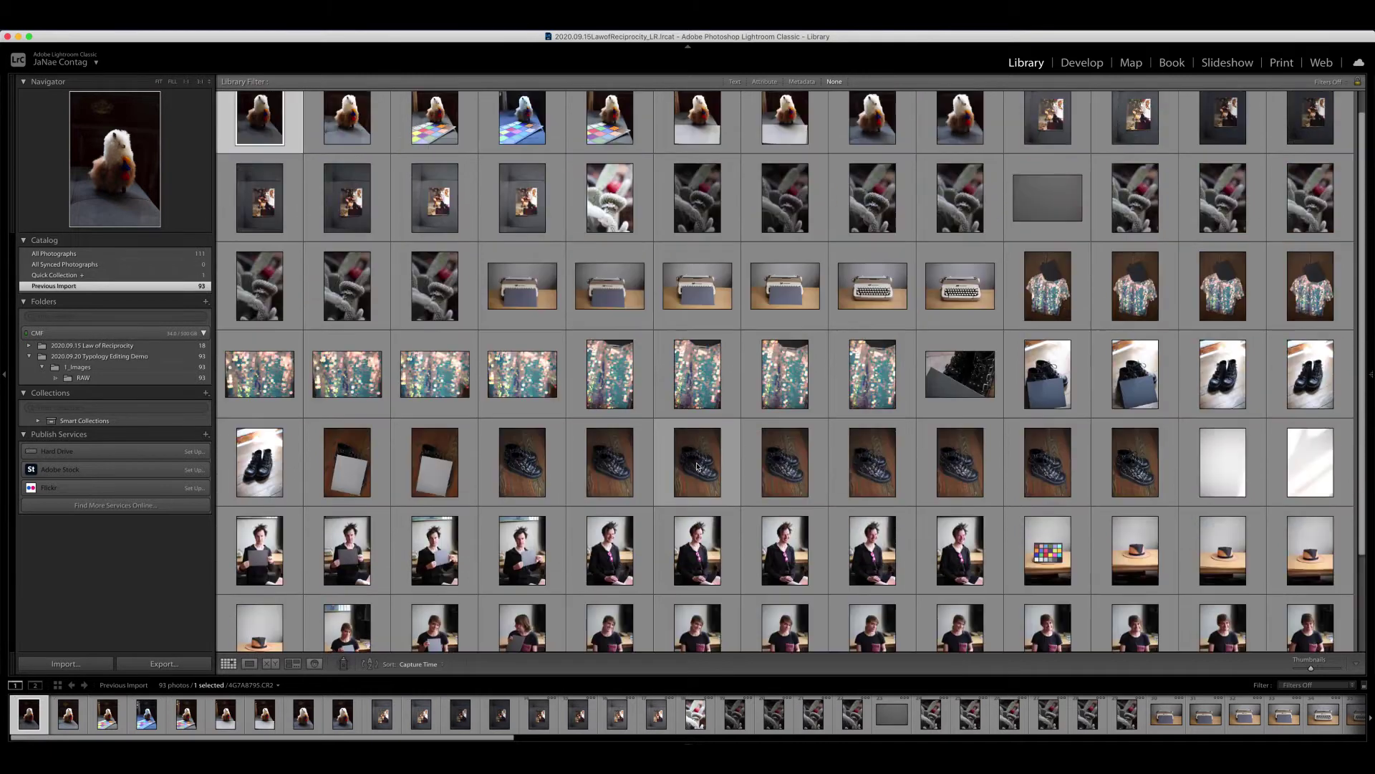
scroll(697, 467, "up", 1)
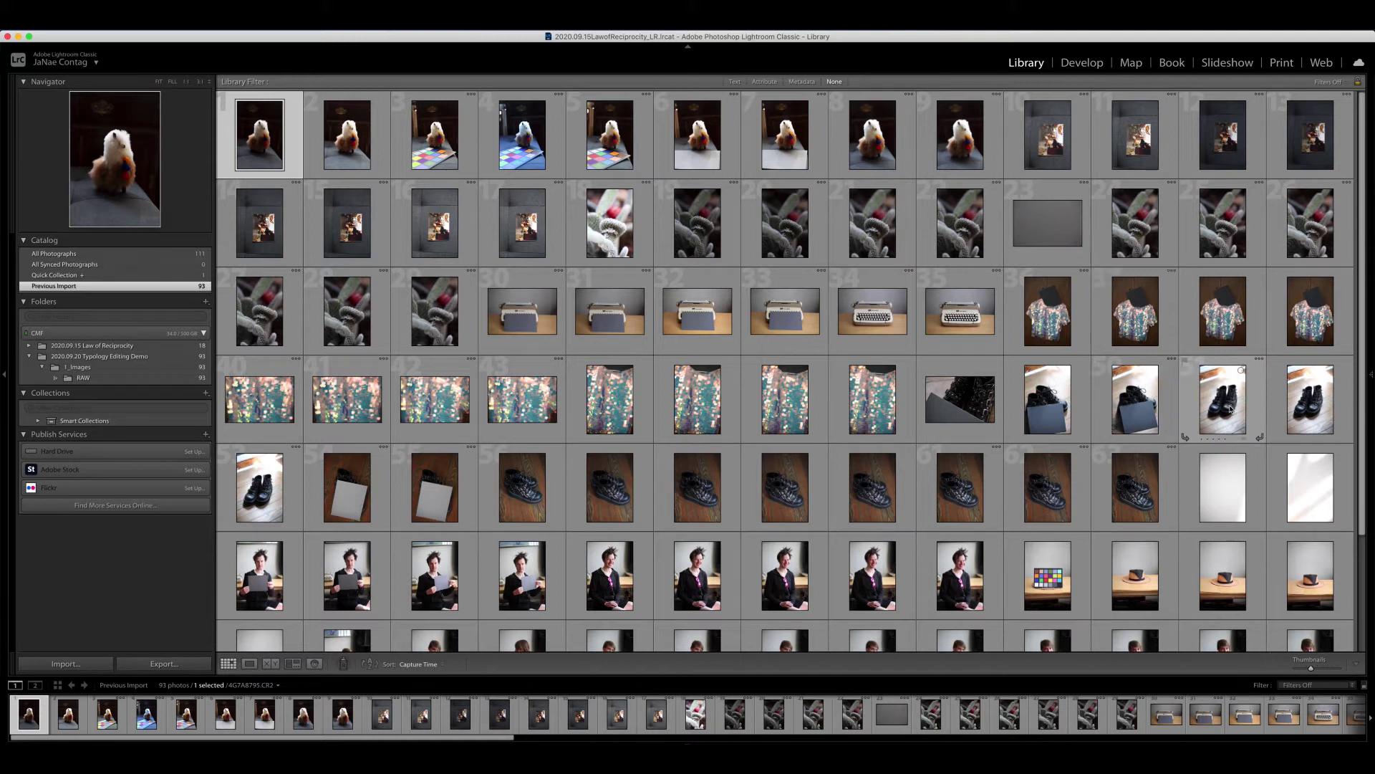
left_click(700, 505)
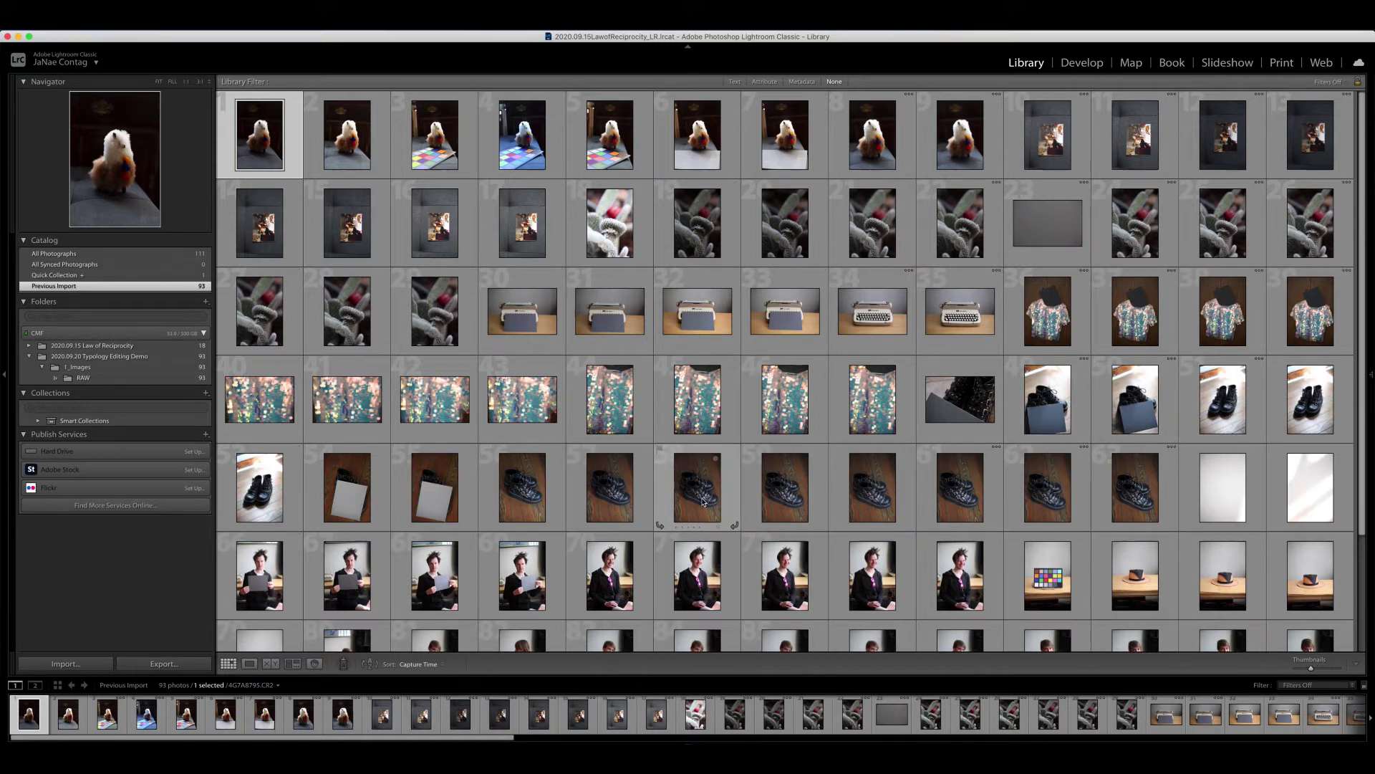
scroll(702, 502, "down", 1)
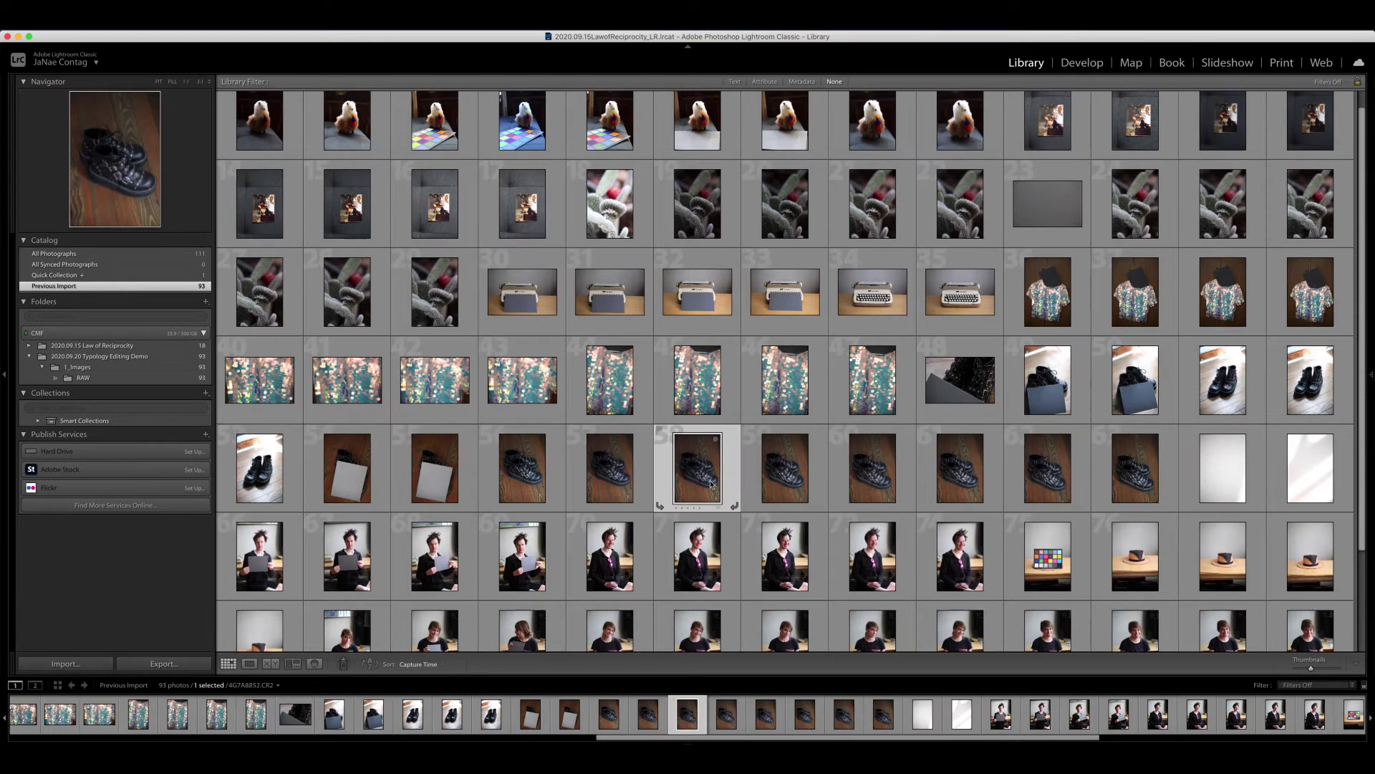
left_click(1220, 395)
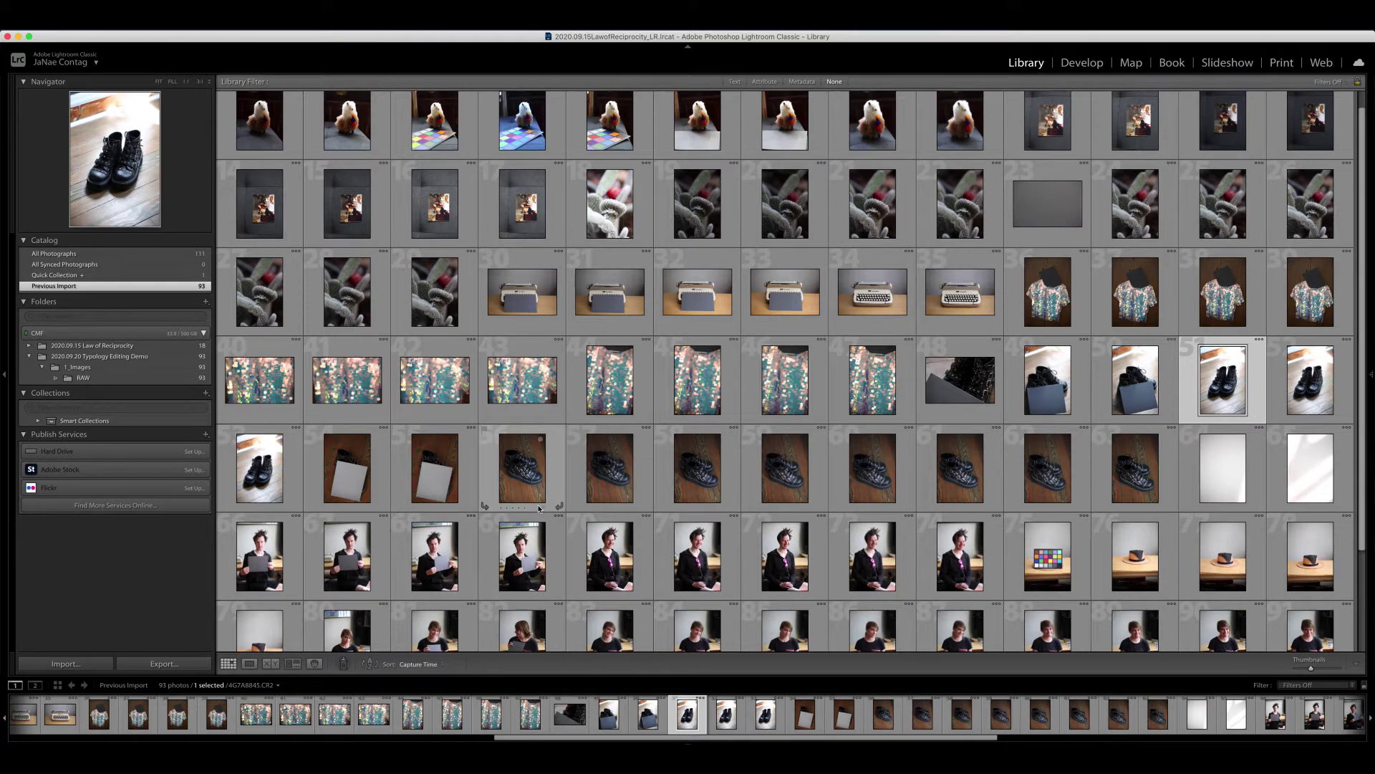
scroll(539, 509, "up", 1)
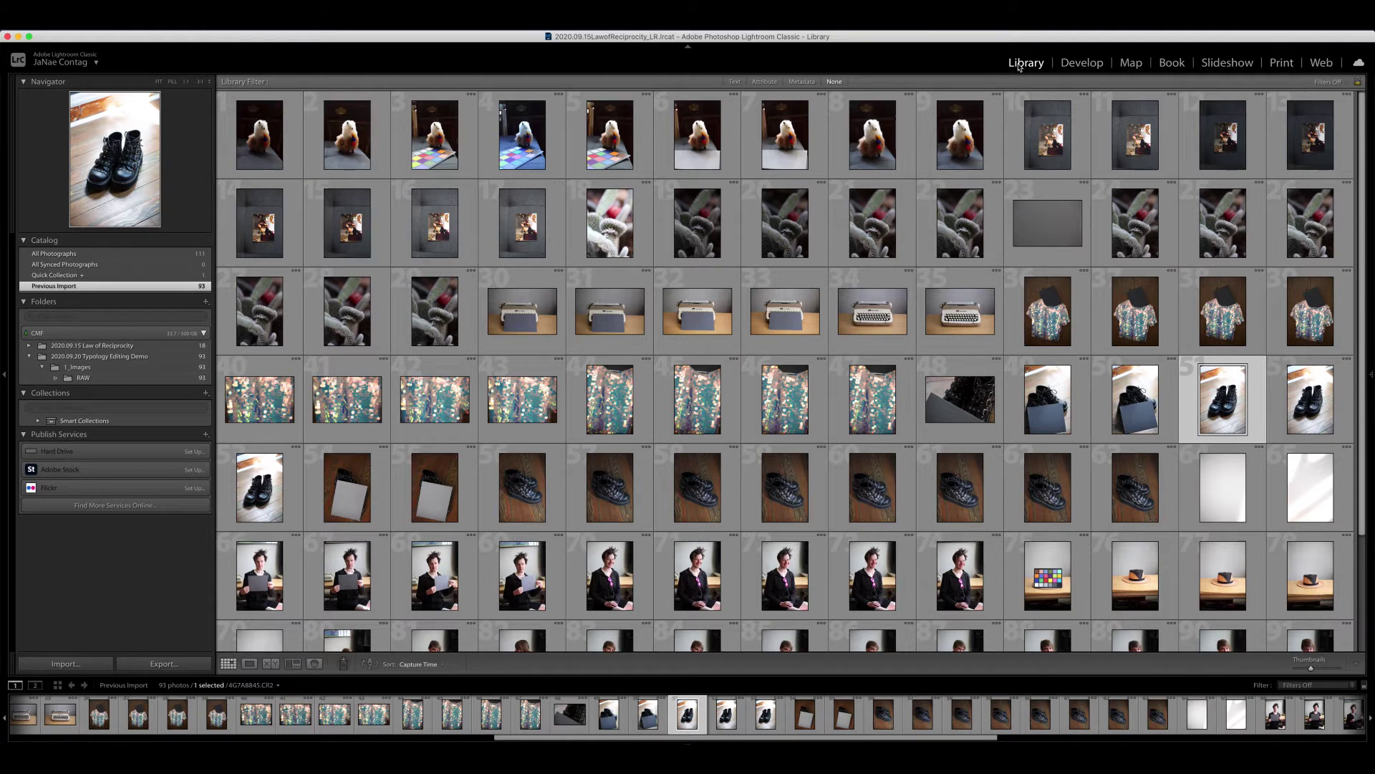
Switch to the Develop module and view the import's photos from the first alpaca figure shot to the first color chart shot
left_click(1071, 68)
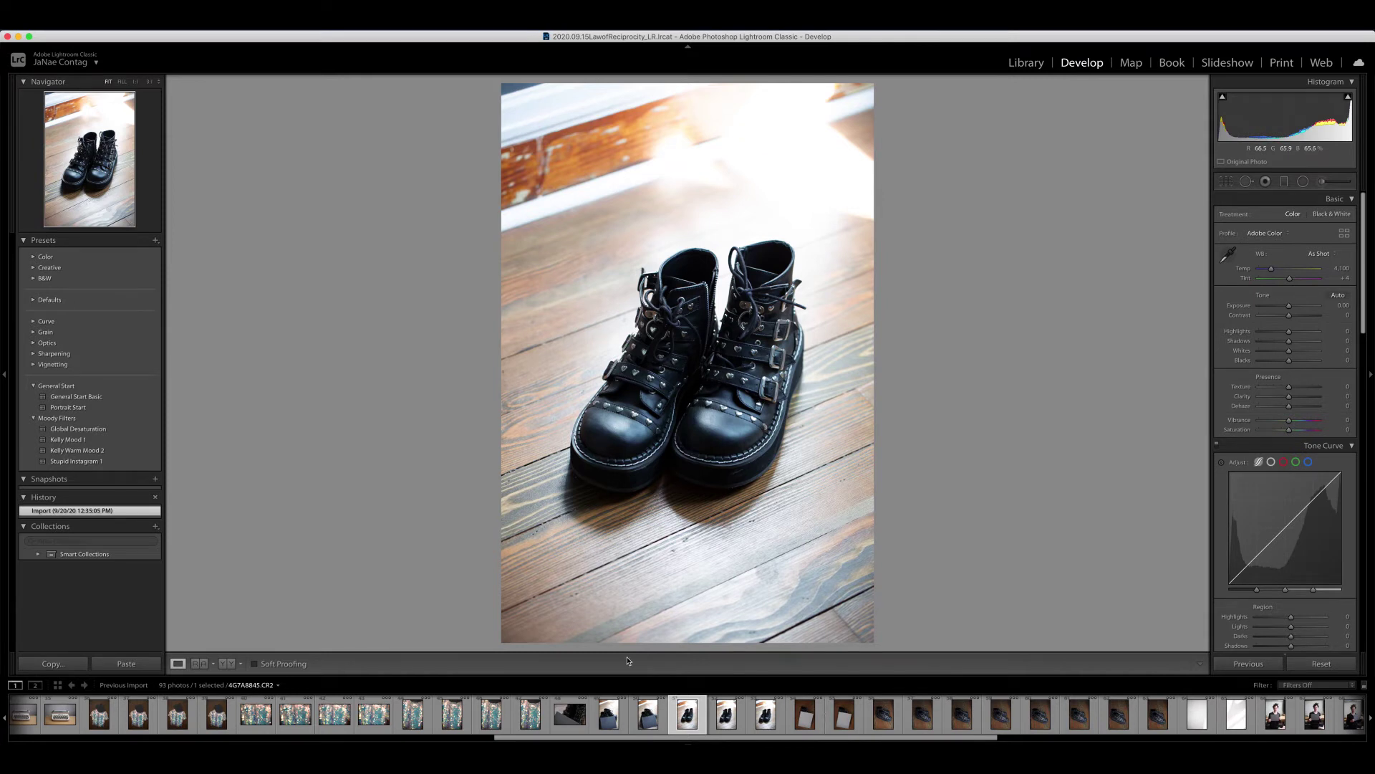
left_click_drag(607, 738, 66, 739)
left_click(41, 726)
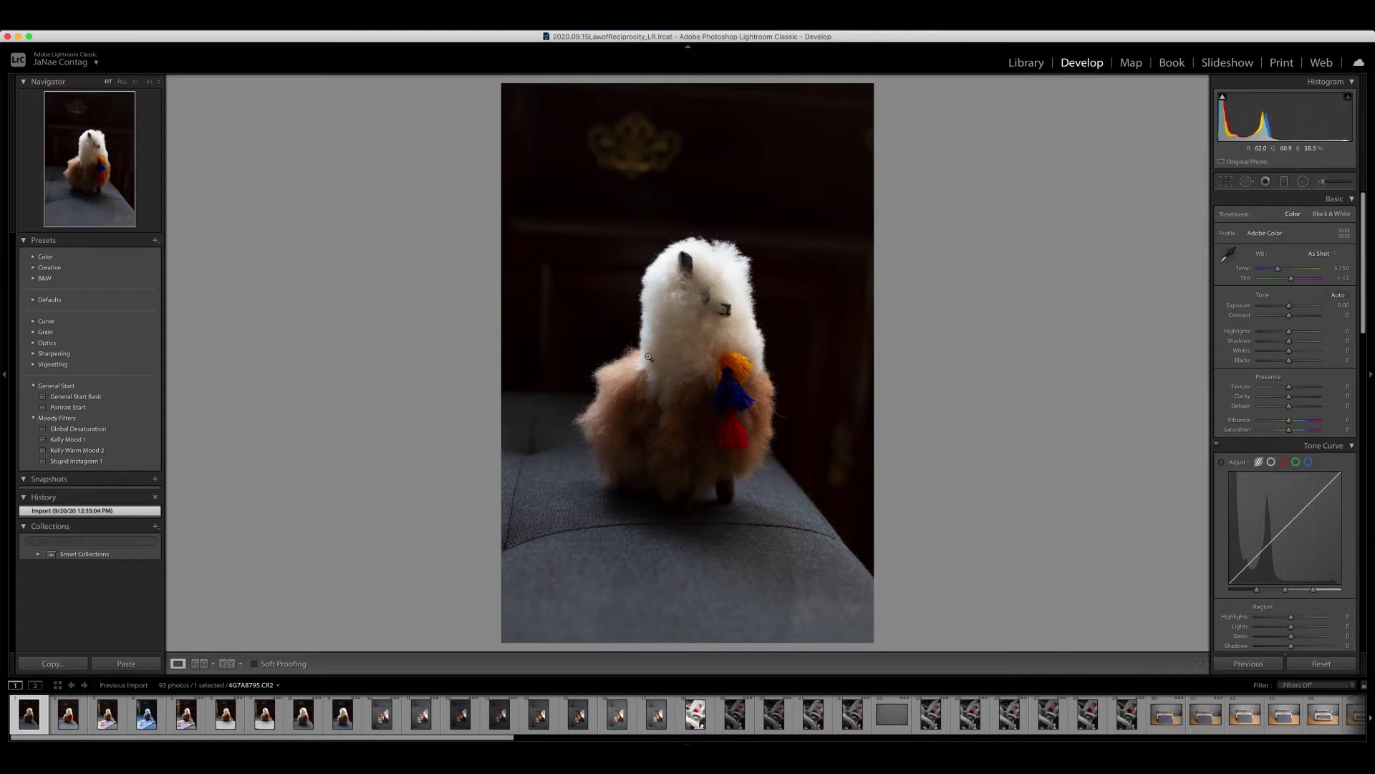
key("Right")
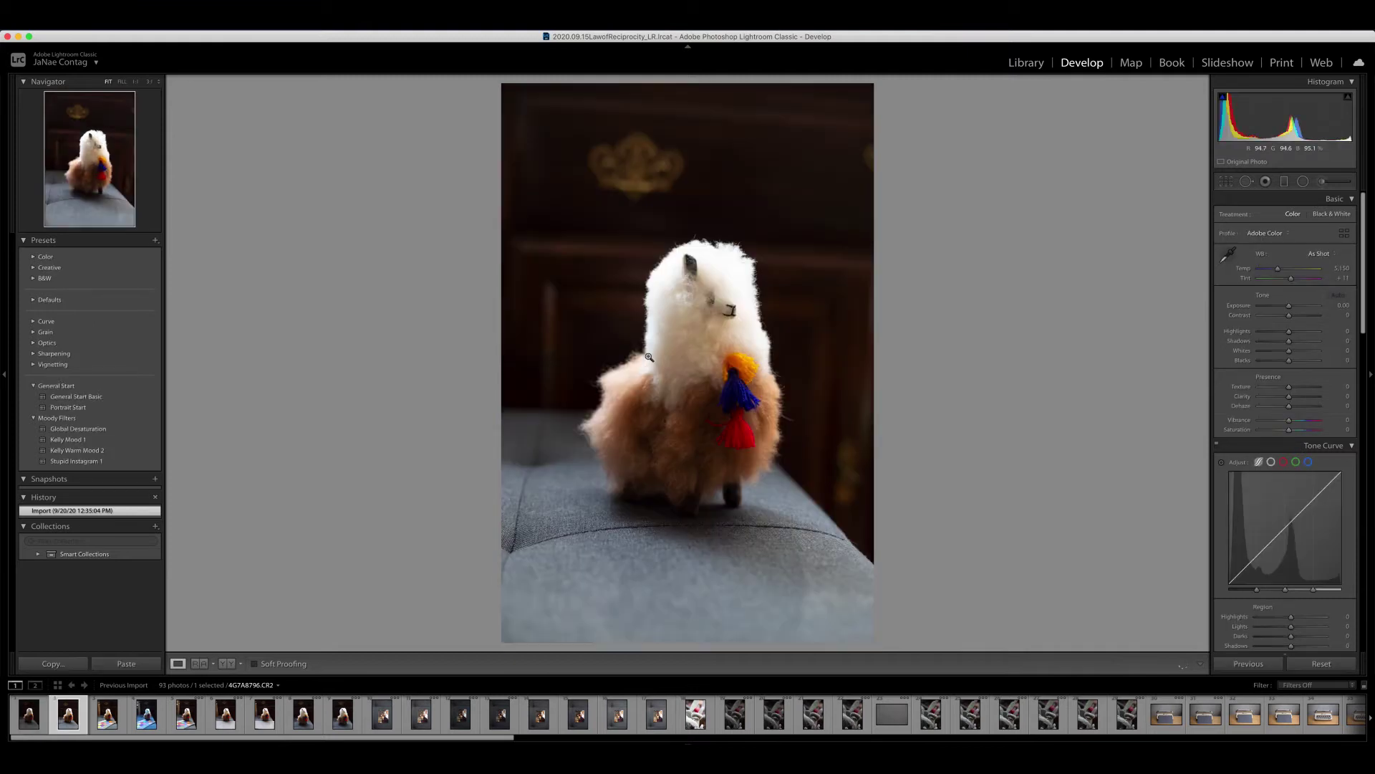
key("Right")
key("Right")
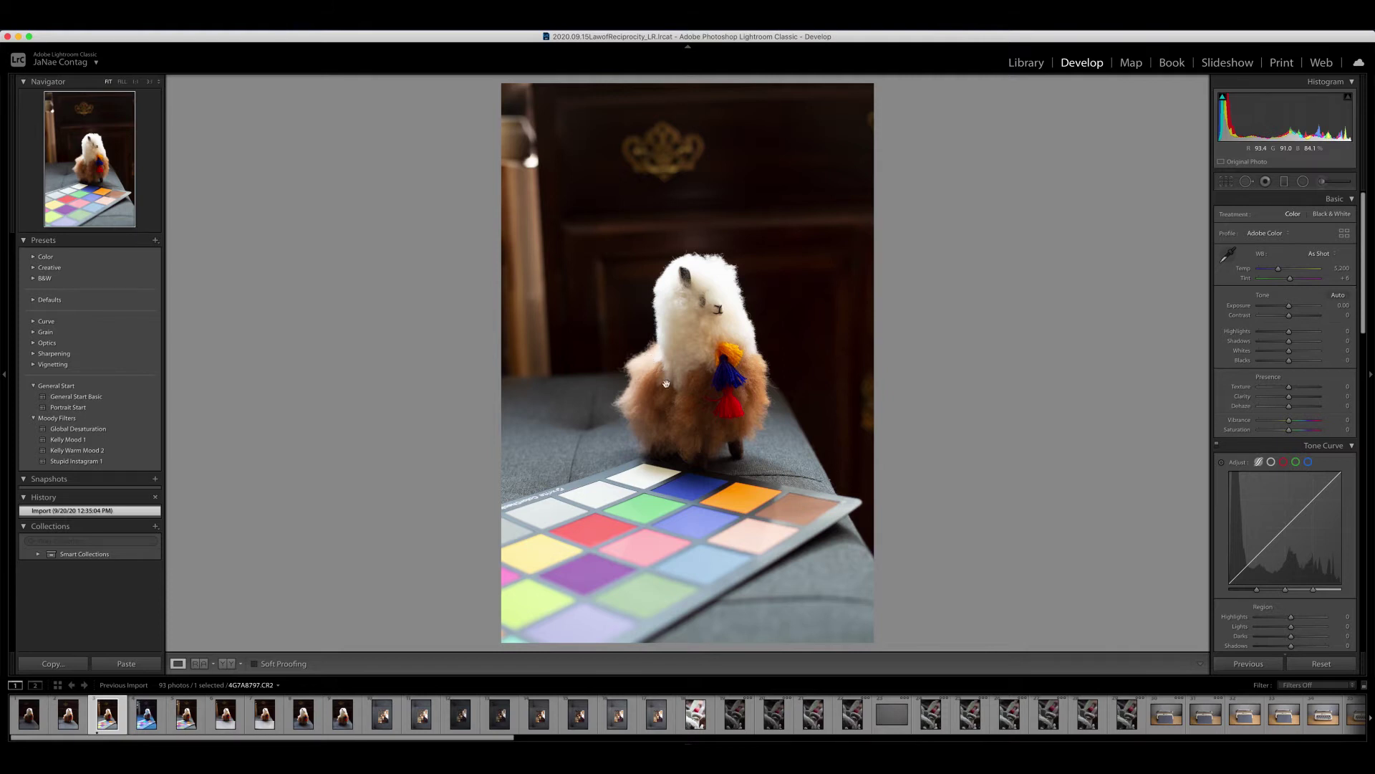
In the Library's single-image view, rate the first color chart photo and the blue-tinted one after it one star each
key("g")
key("e")
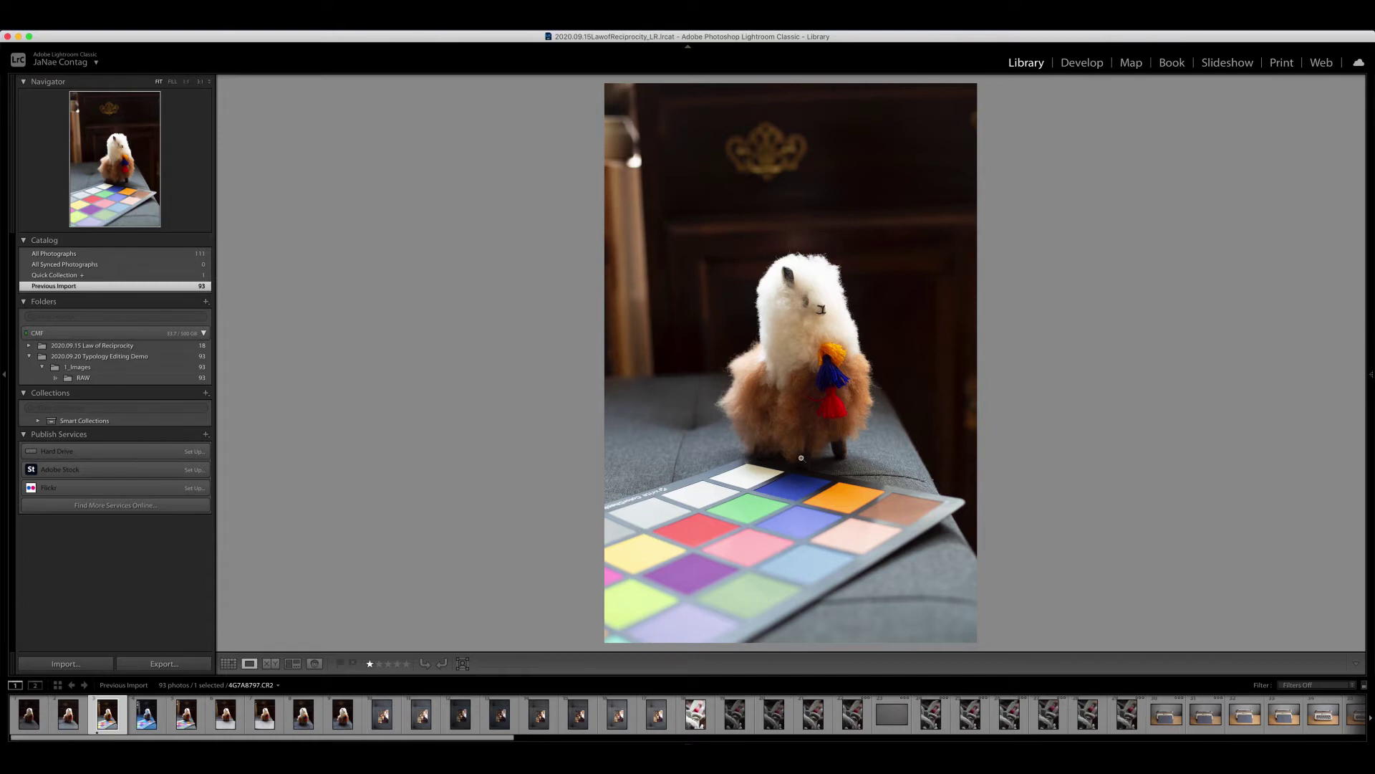
key("Right")
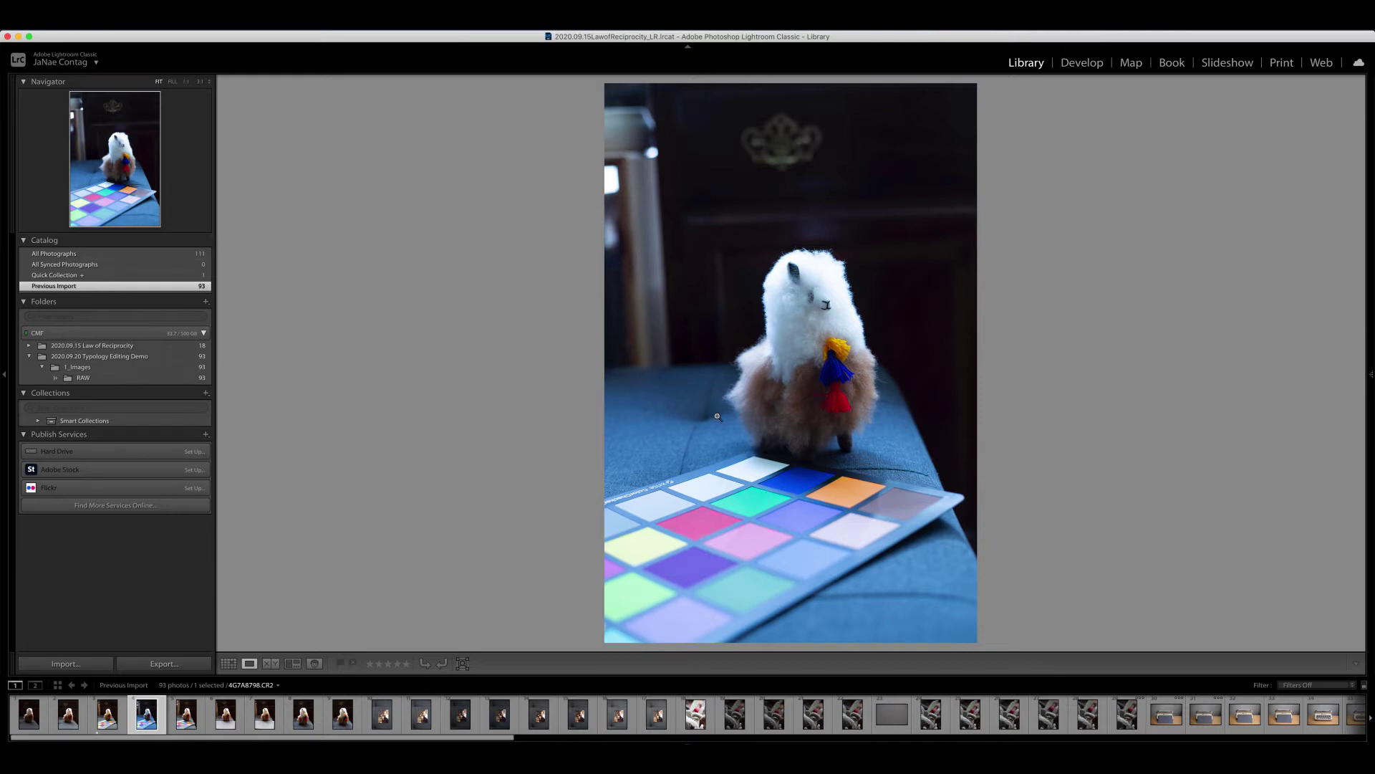
key("1")
Compare the remaining color chart and white card shots, and rate 4G7A8801.CR2 and 4G7A8802.CR2 one star each
key("Right")
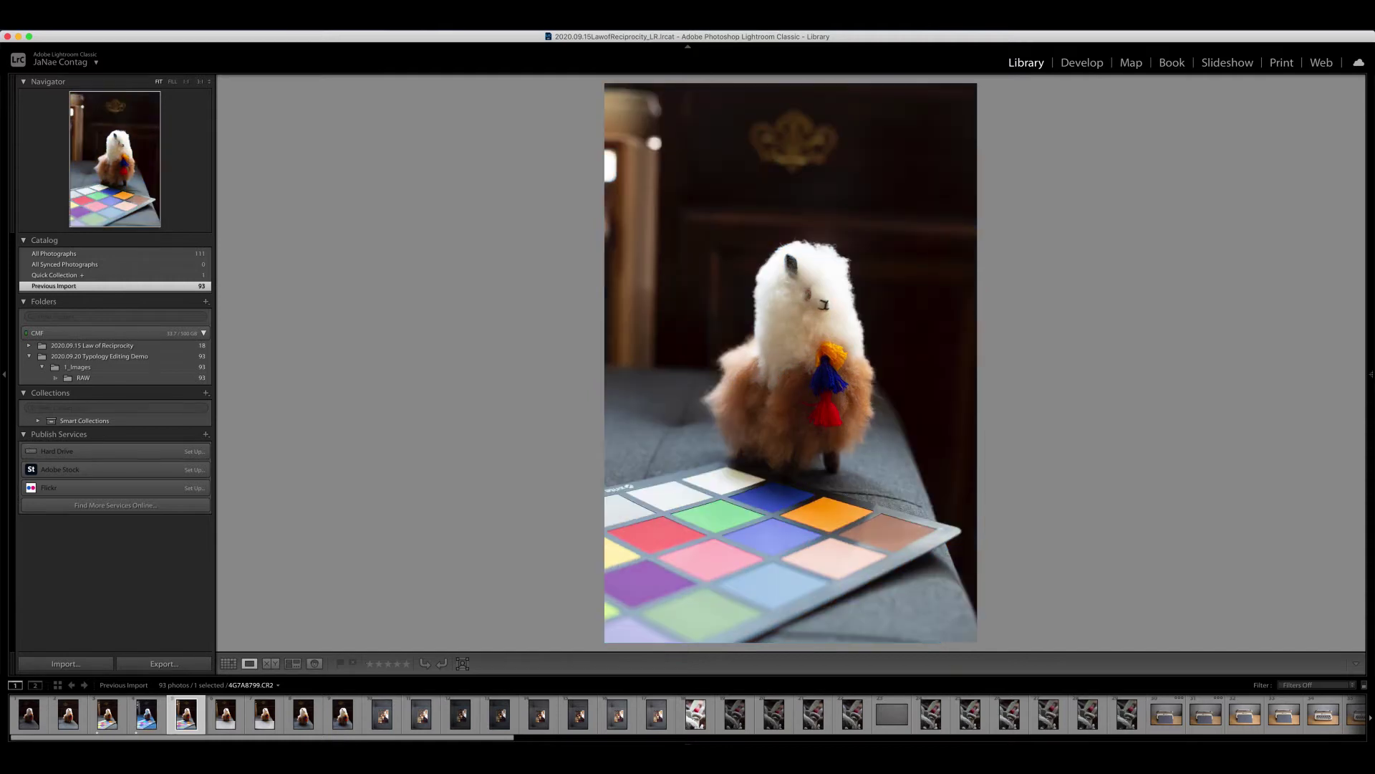
key("Right")
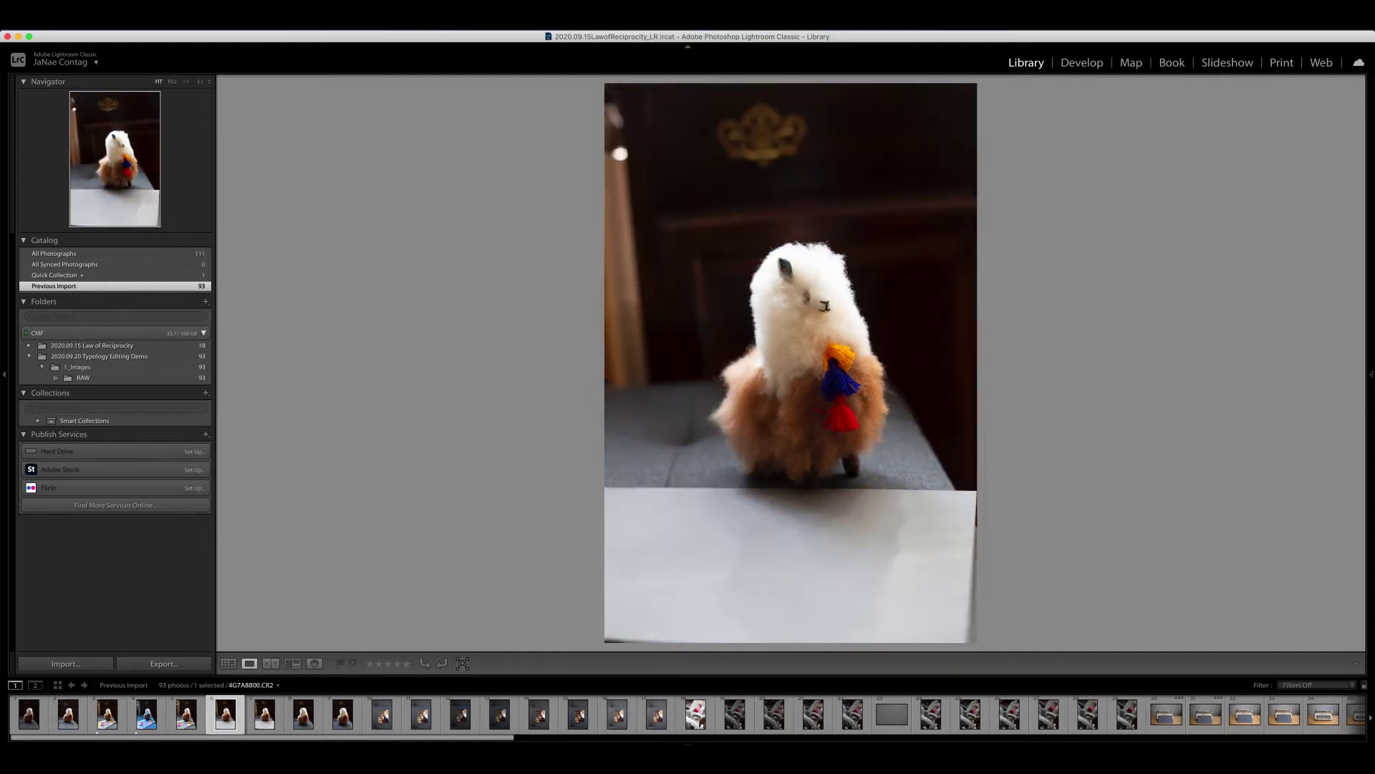
key("Left")
key("Left")
key("Right")
key("Right")
key("Right")
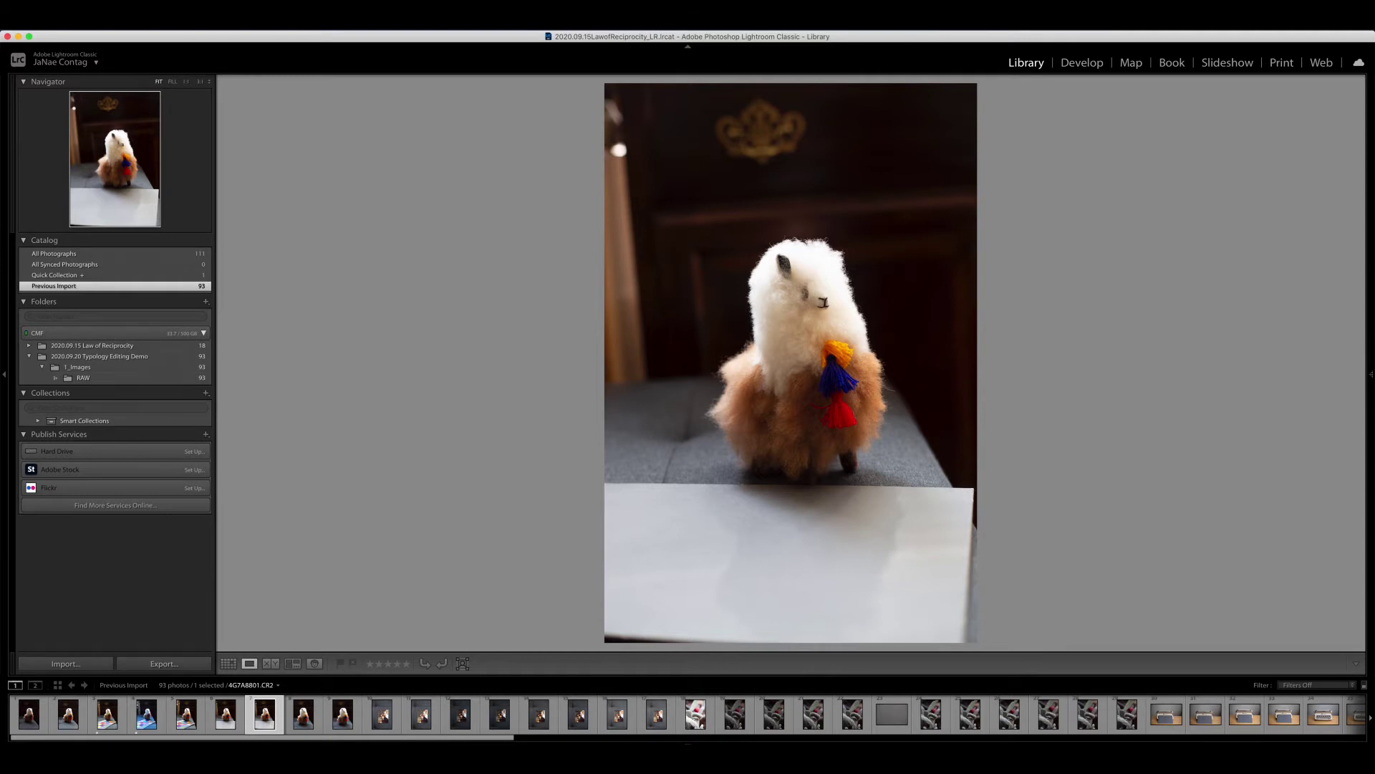
key("1")
key("Right")
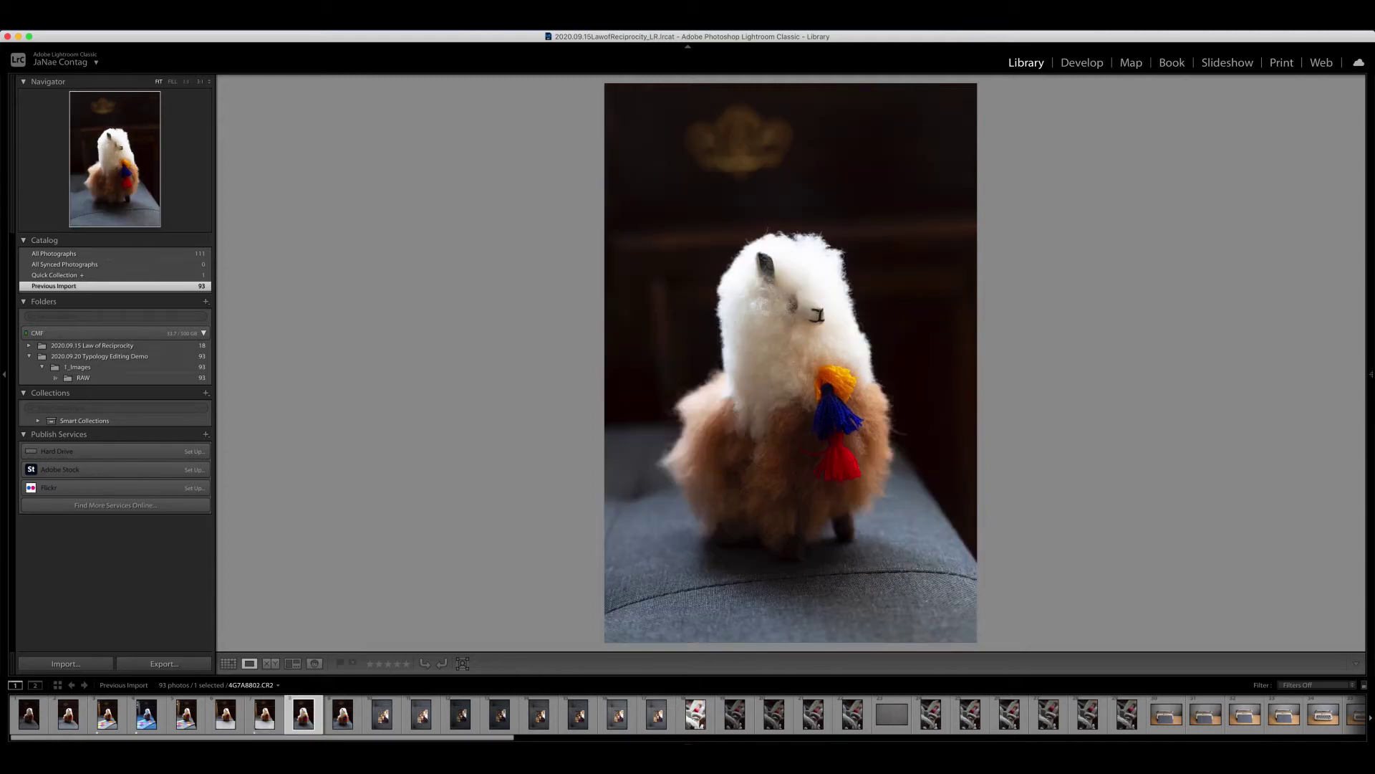
key("1")
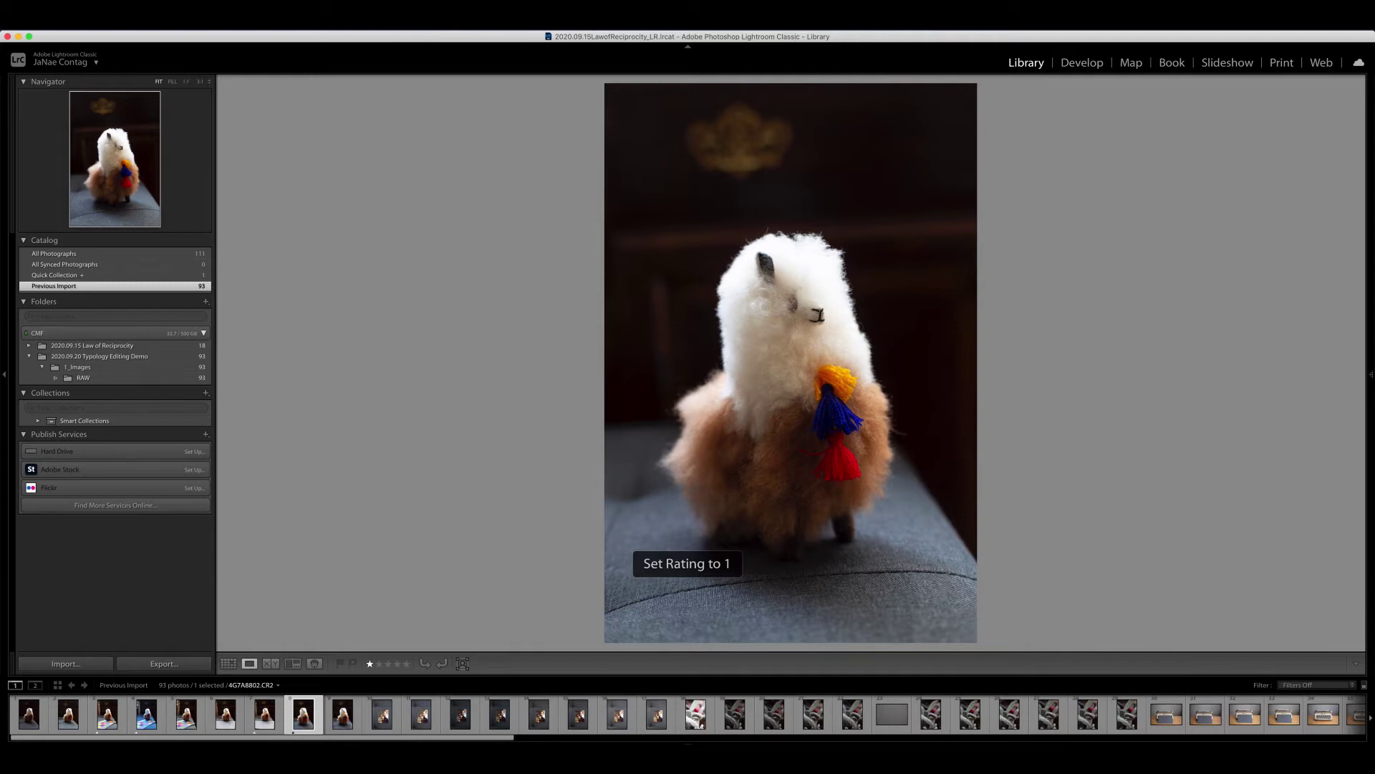
Compare the shots of the printed dinner photo on grey fabric and rate 4G7A8807.CR2 one star
key("Right")
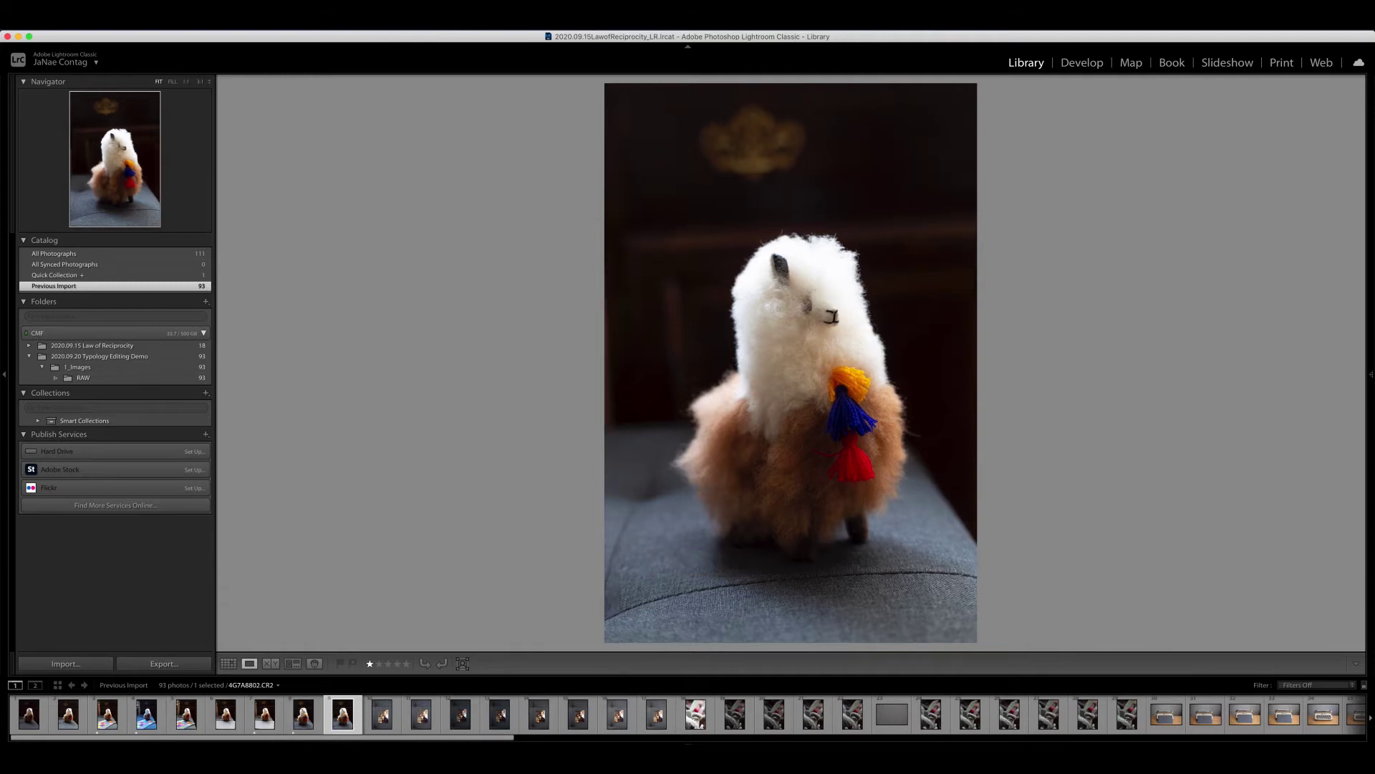
key("Right")
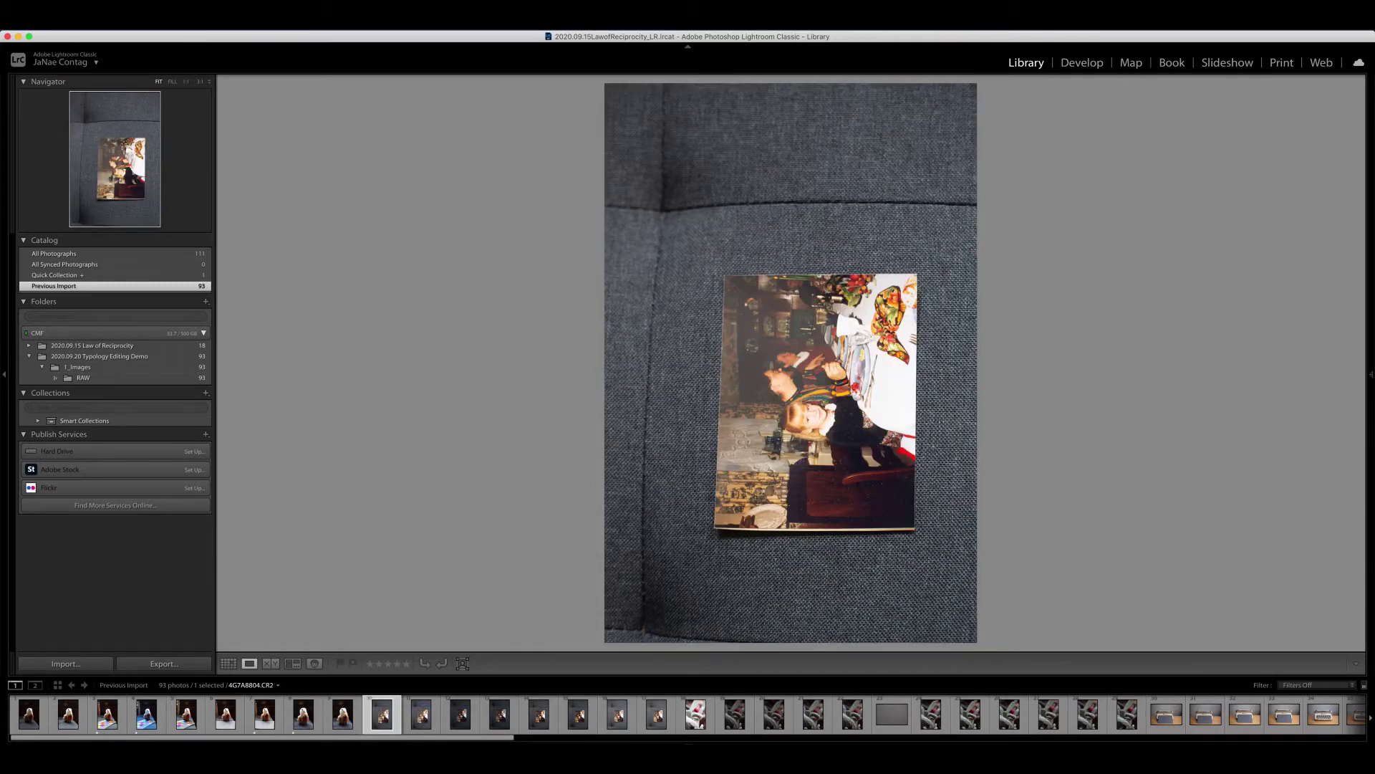
key("Right")
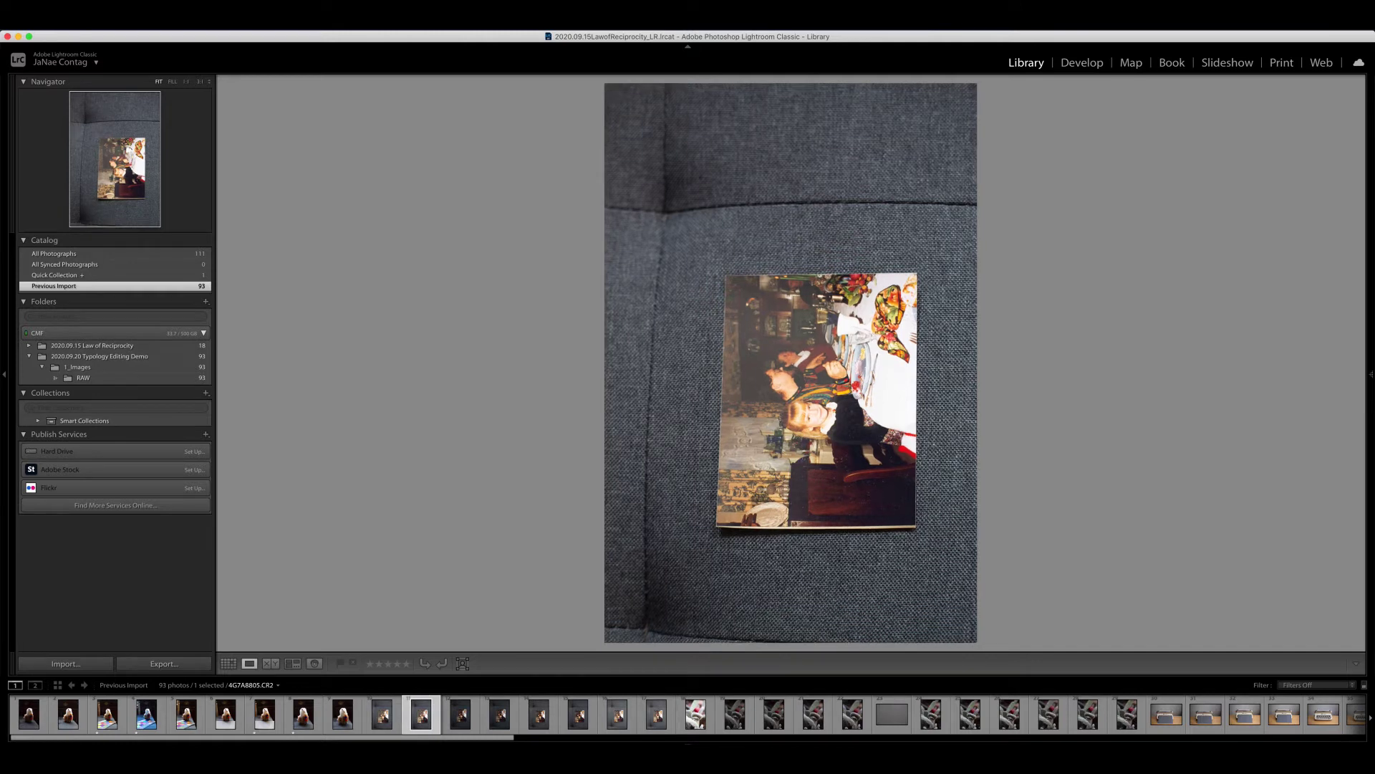
key("Right")
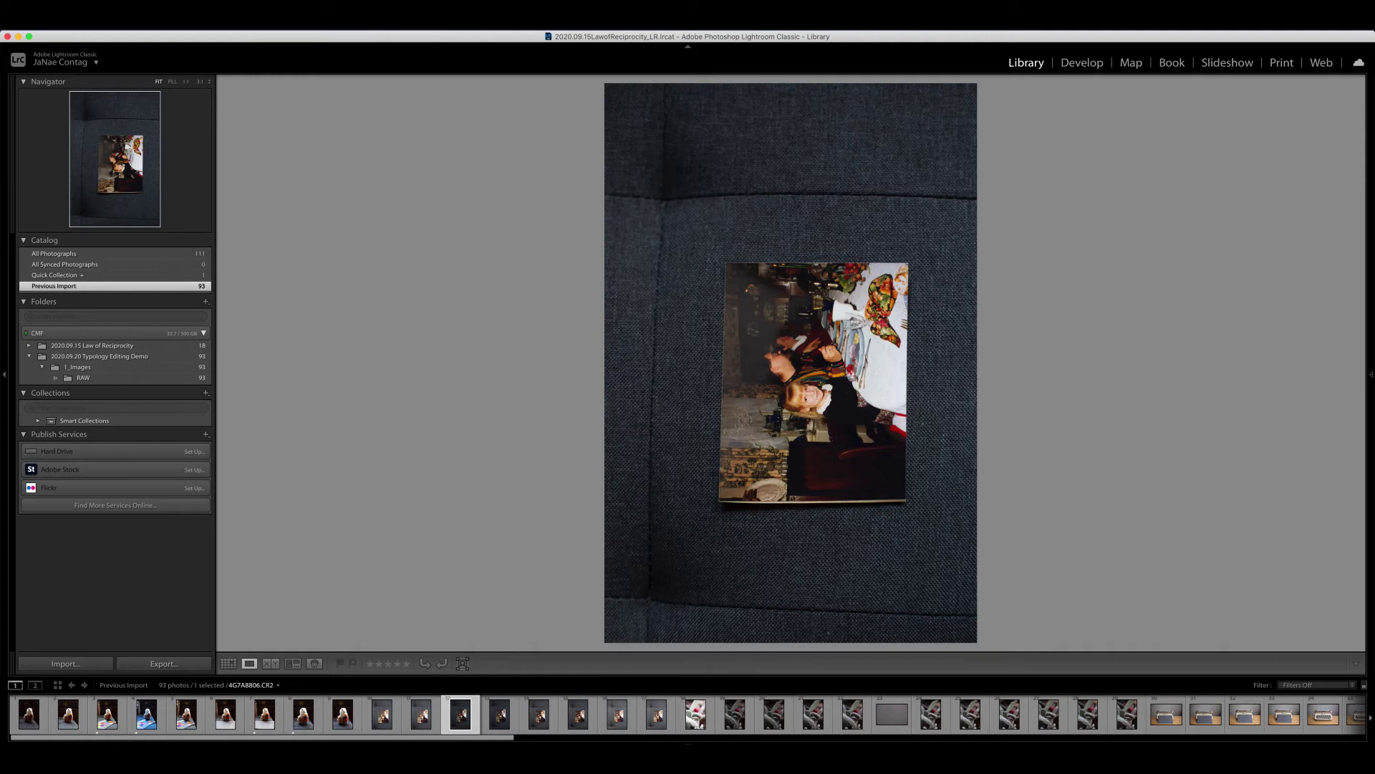
key("Left")
key("Left")
key("Right")
key("Right")
key("Right")
key("Left")
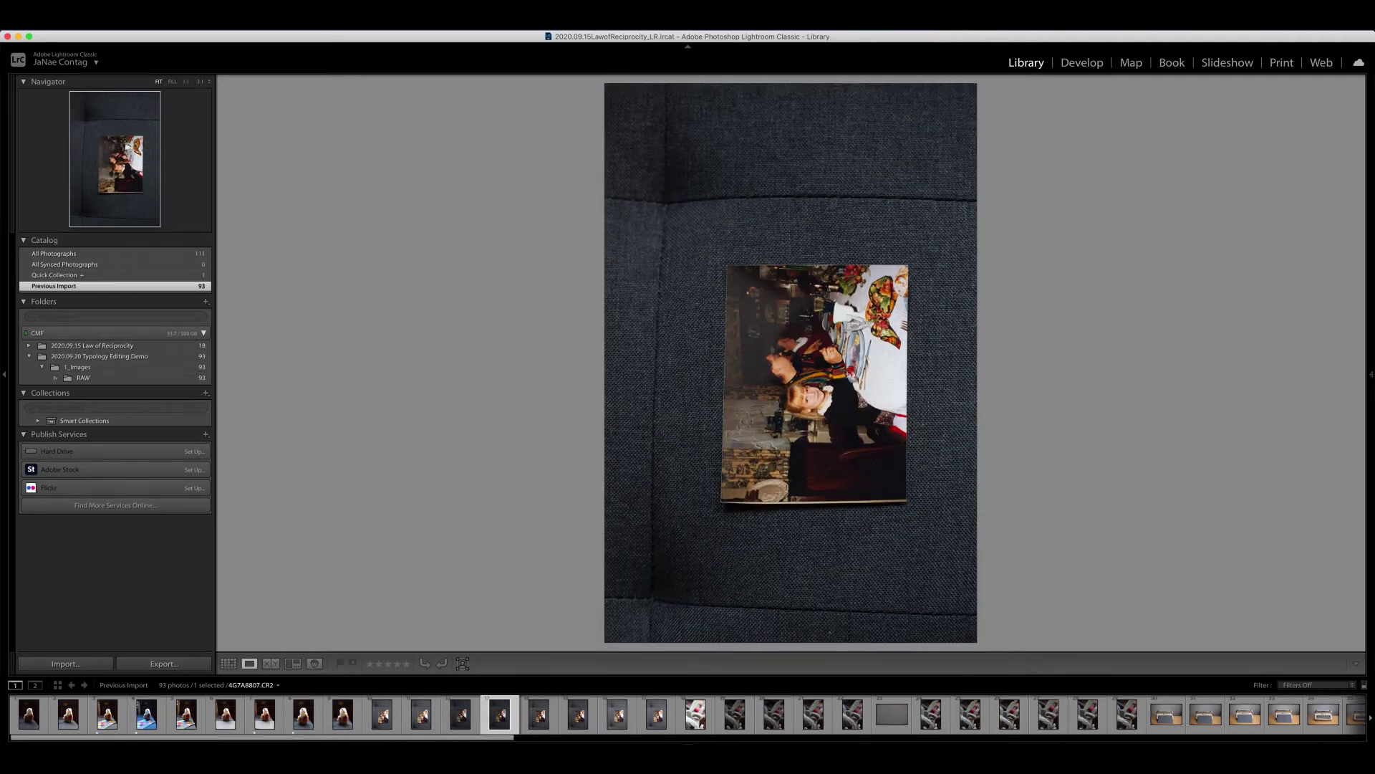
key("Right")
key("Left")
key("1")
Rotate 4G7A8807.CR2 90° clockwise to landscape orientation, trying the counterclockwise rotation as well
key("super+bracketright")
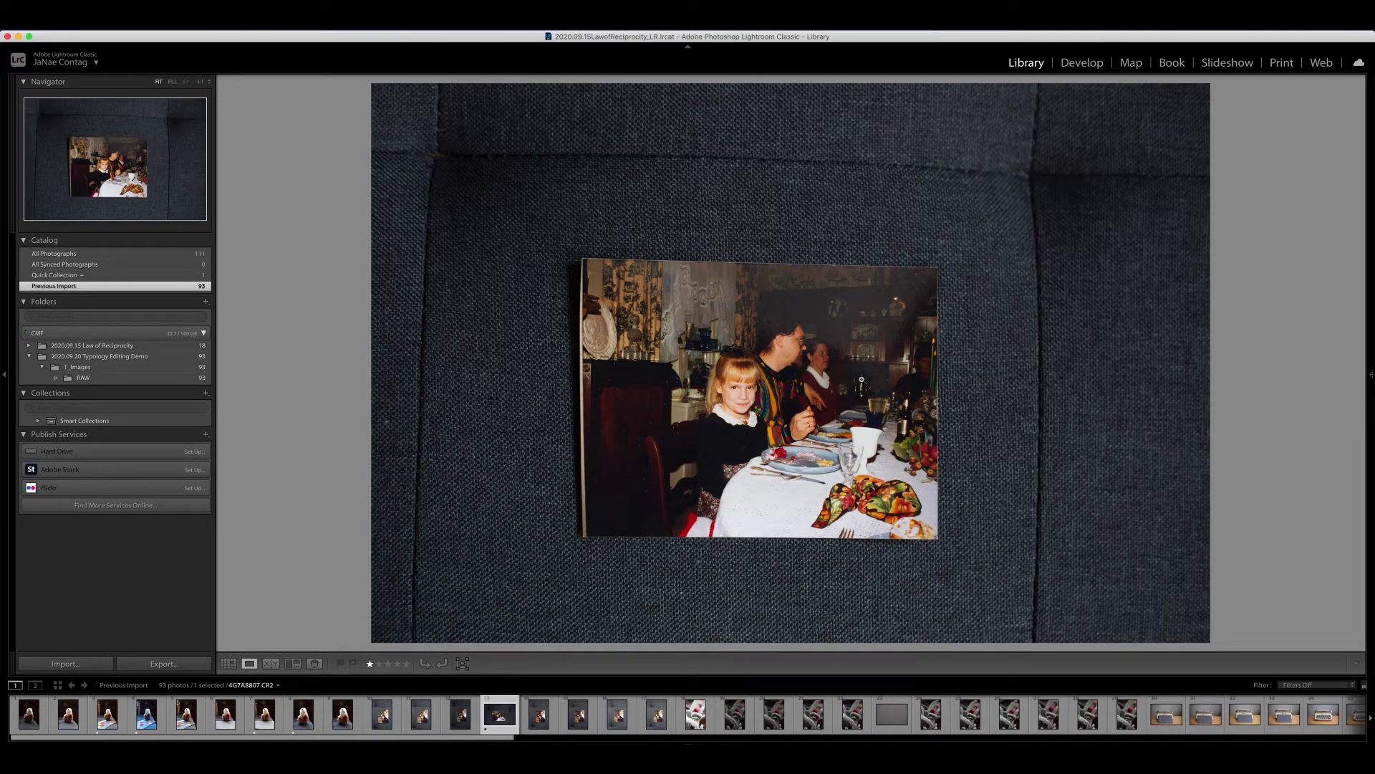
key("super+bracketleft")
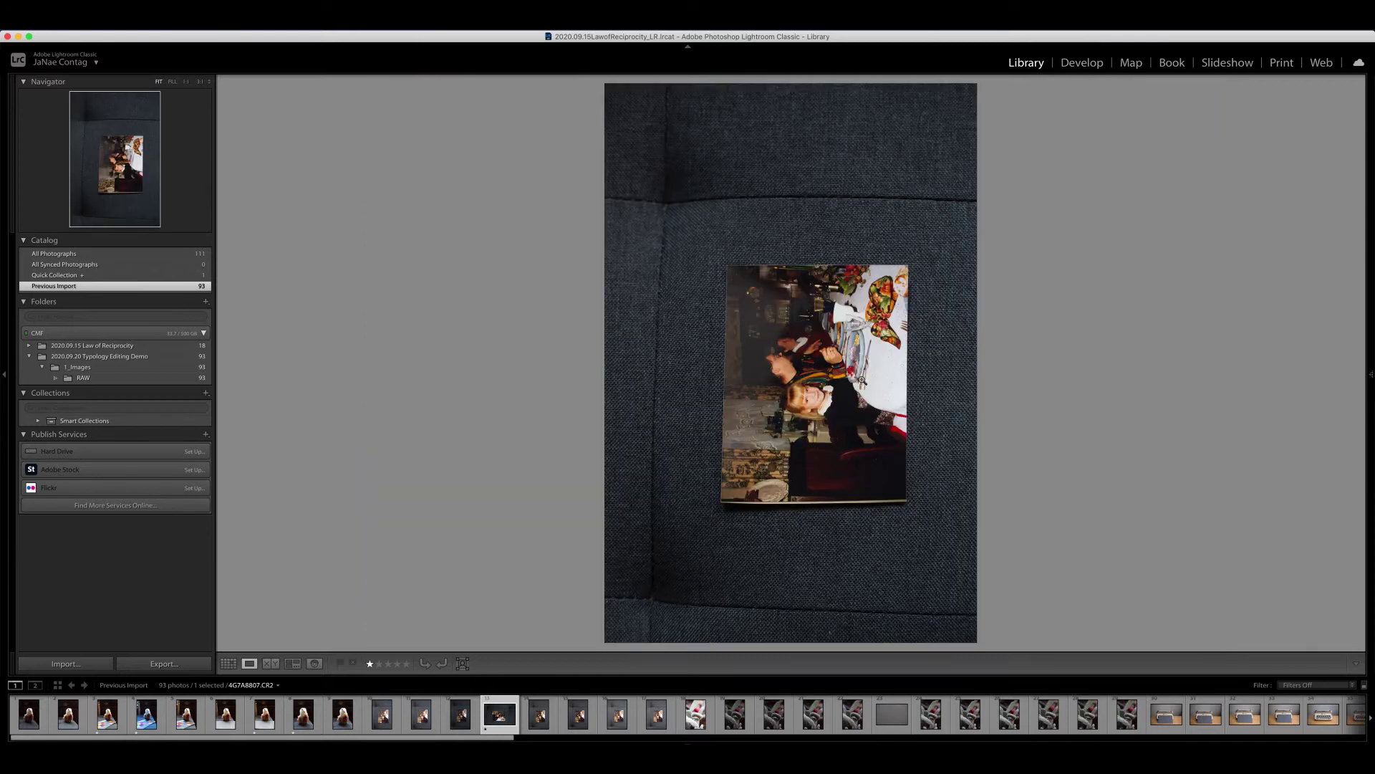
key("super+bracketleft")
key("super+bracketright")
key("super+bracketright")
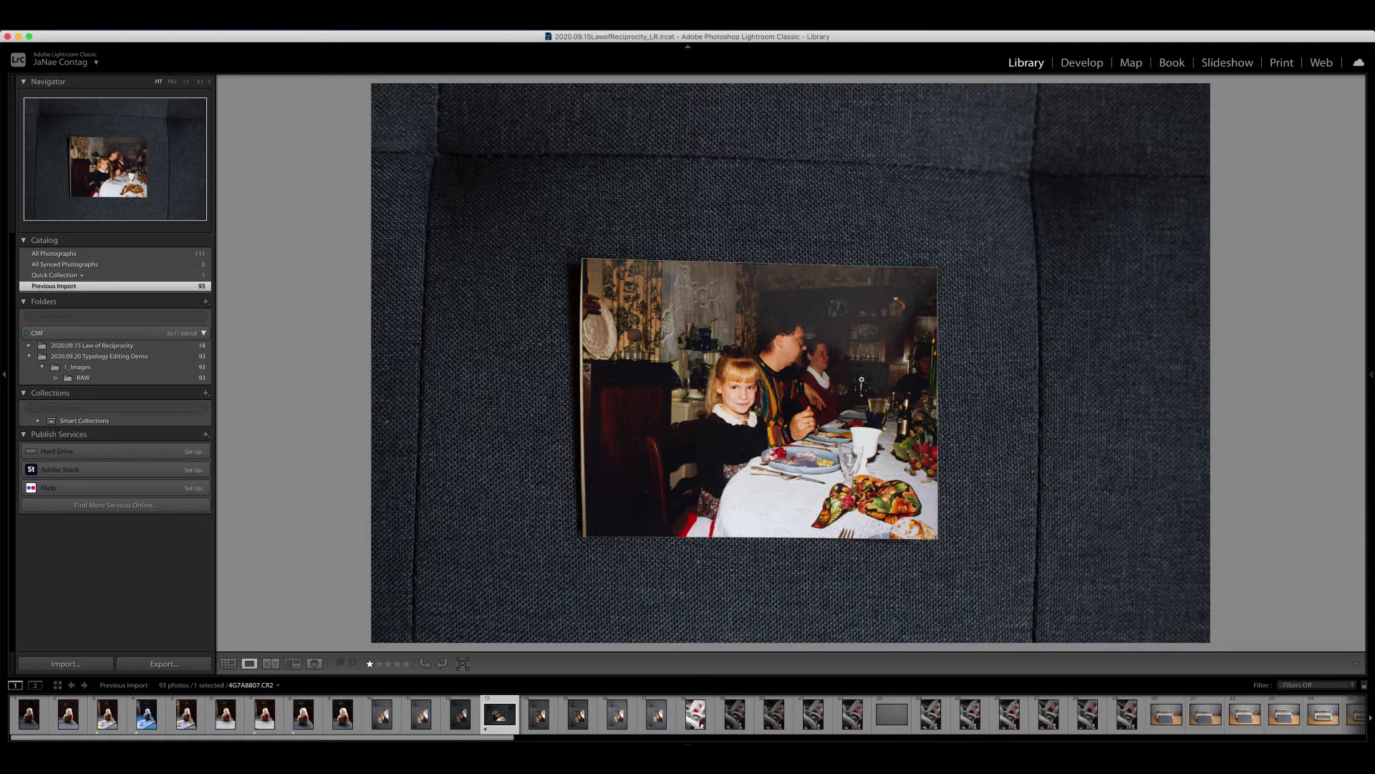
Look through the remaining dinner print shots and the first shots of the ring on the cactus
left_click(539, 715)
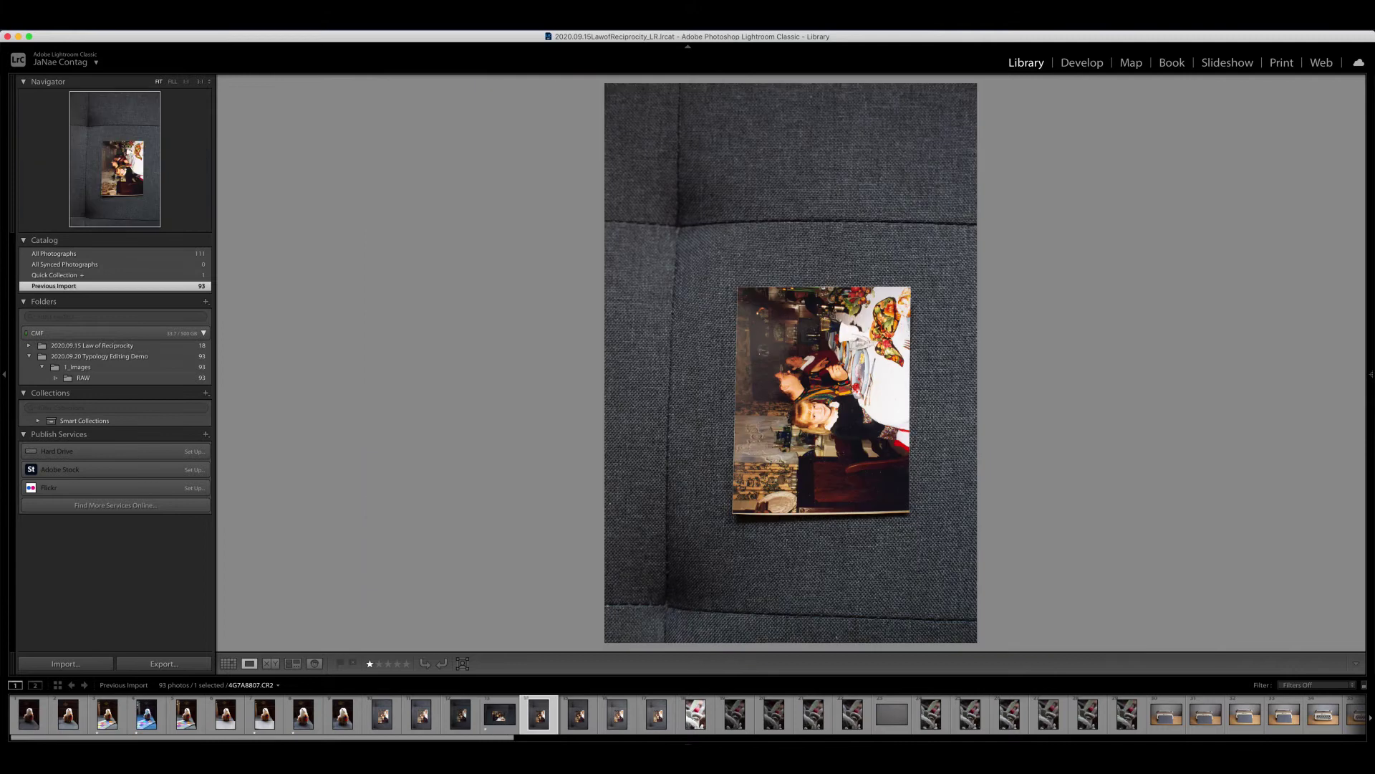
left_click(579, 714)
left_click(617, 714)
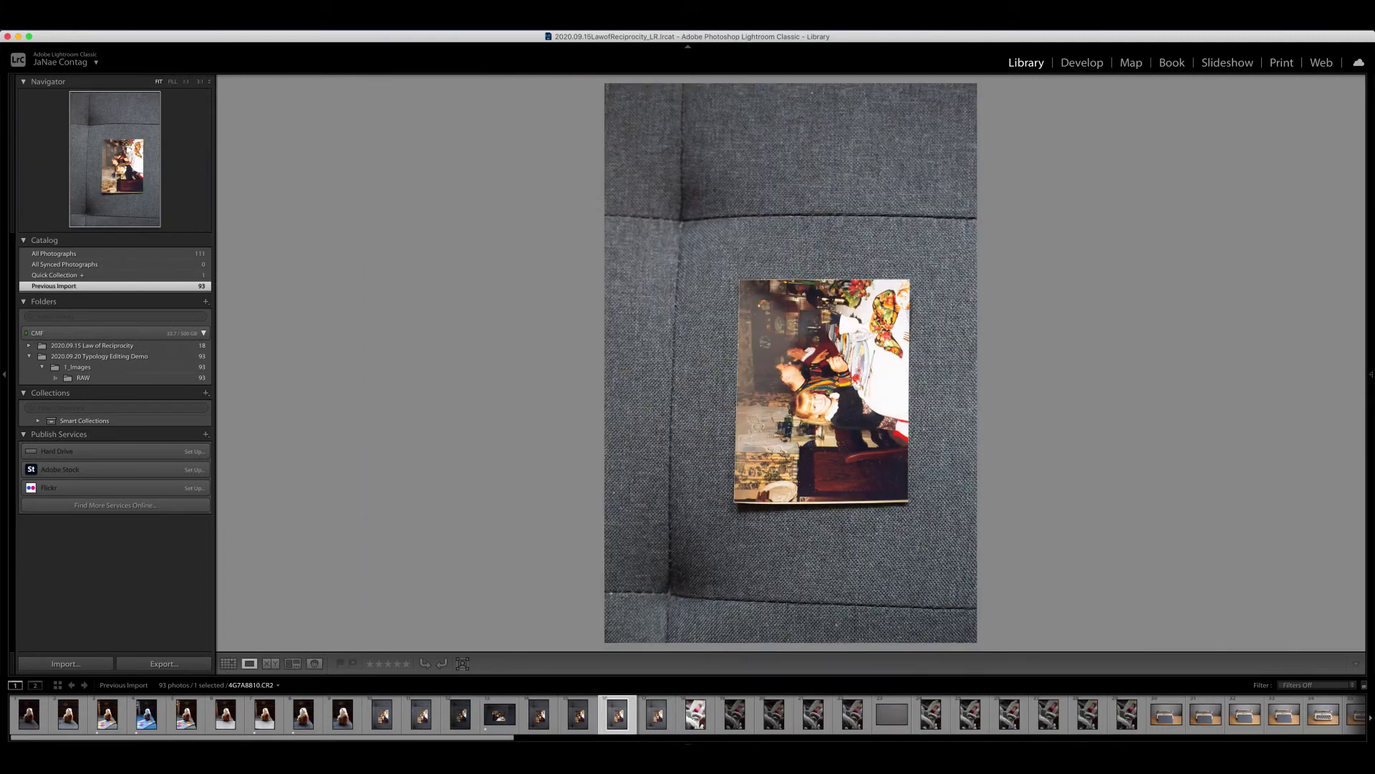
left_click(657, 714)
left_click(695, 714)
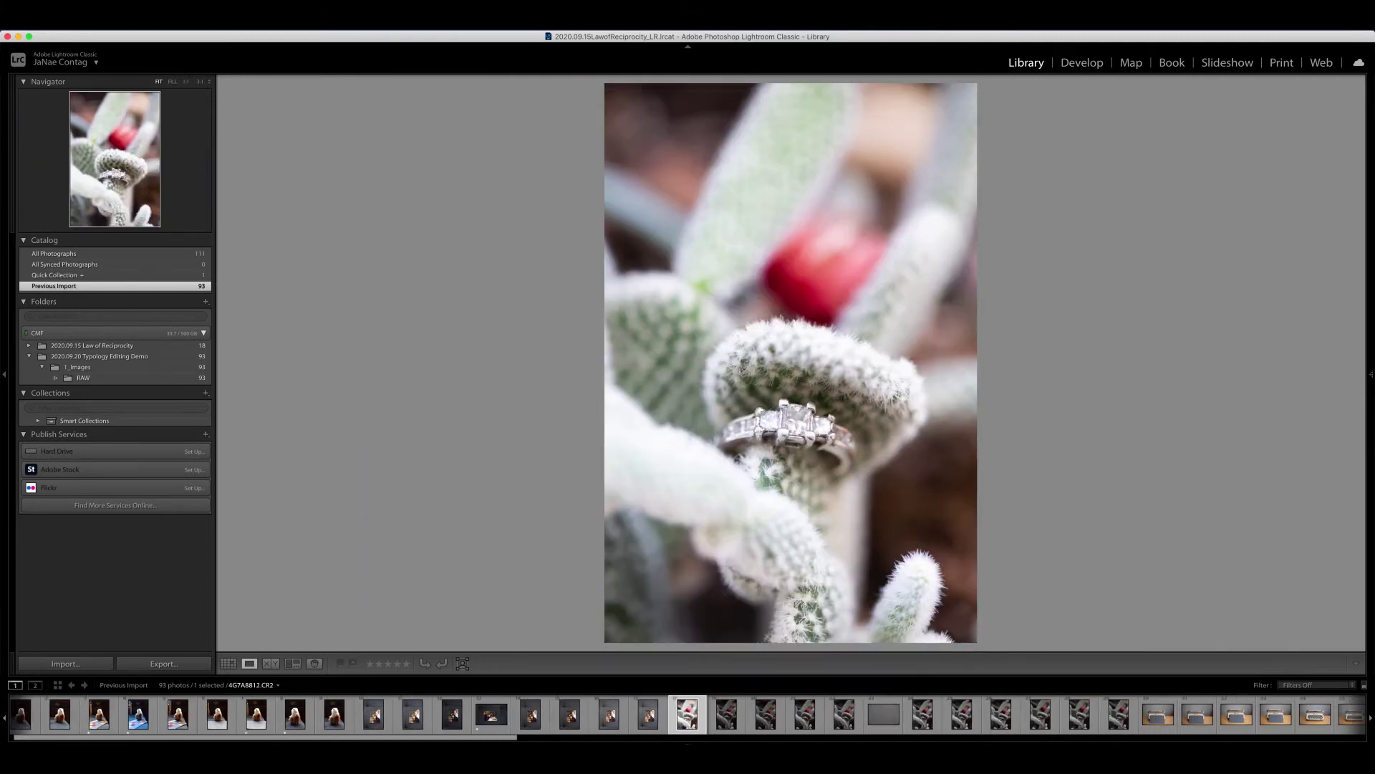
key("Right")
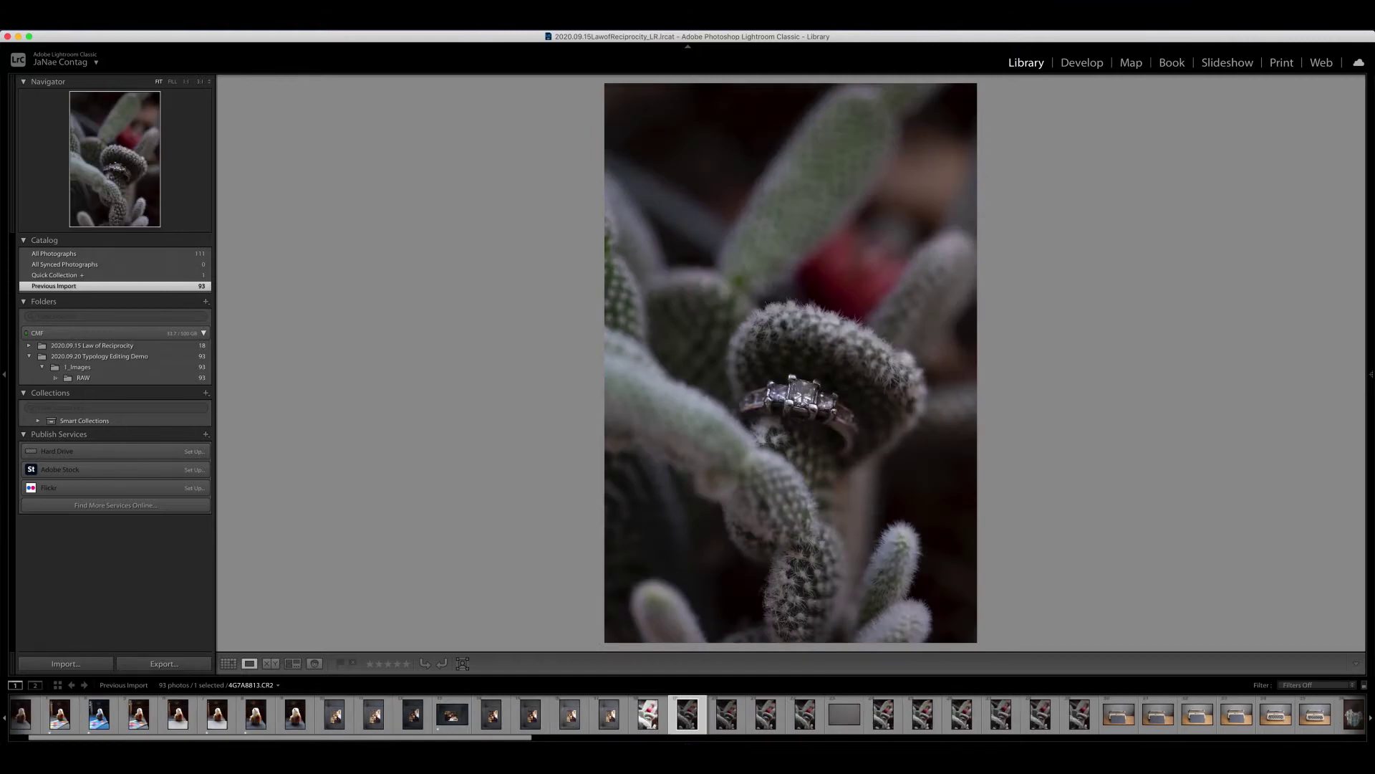
key("Right")
key("Right")
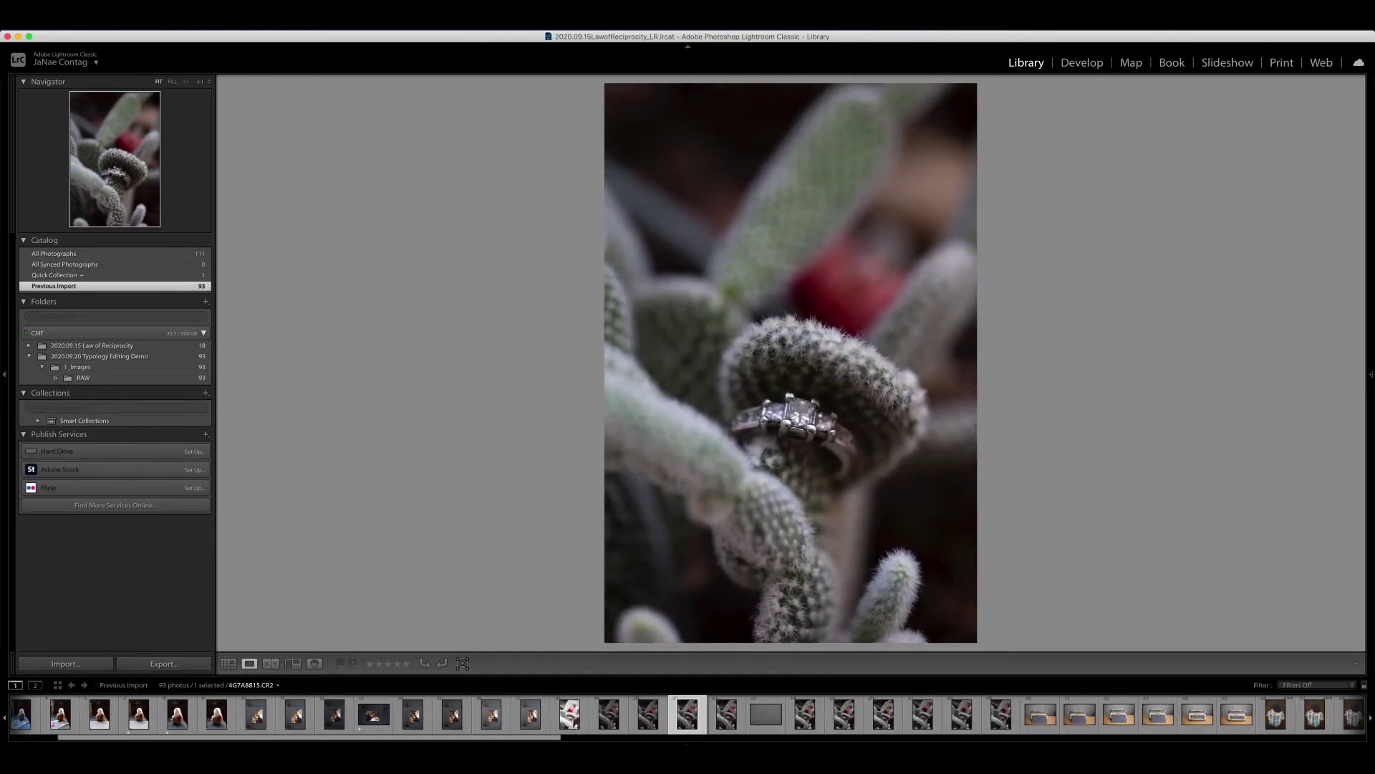
Find the plain gray frame among the ring shots and rate 4G7A8817.CR2 one star
key("Right")
key("Right")
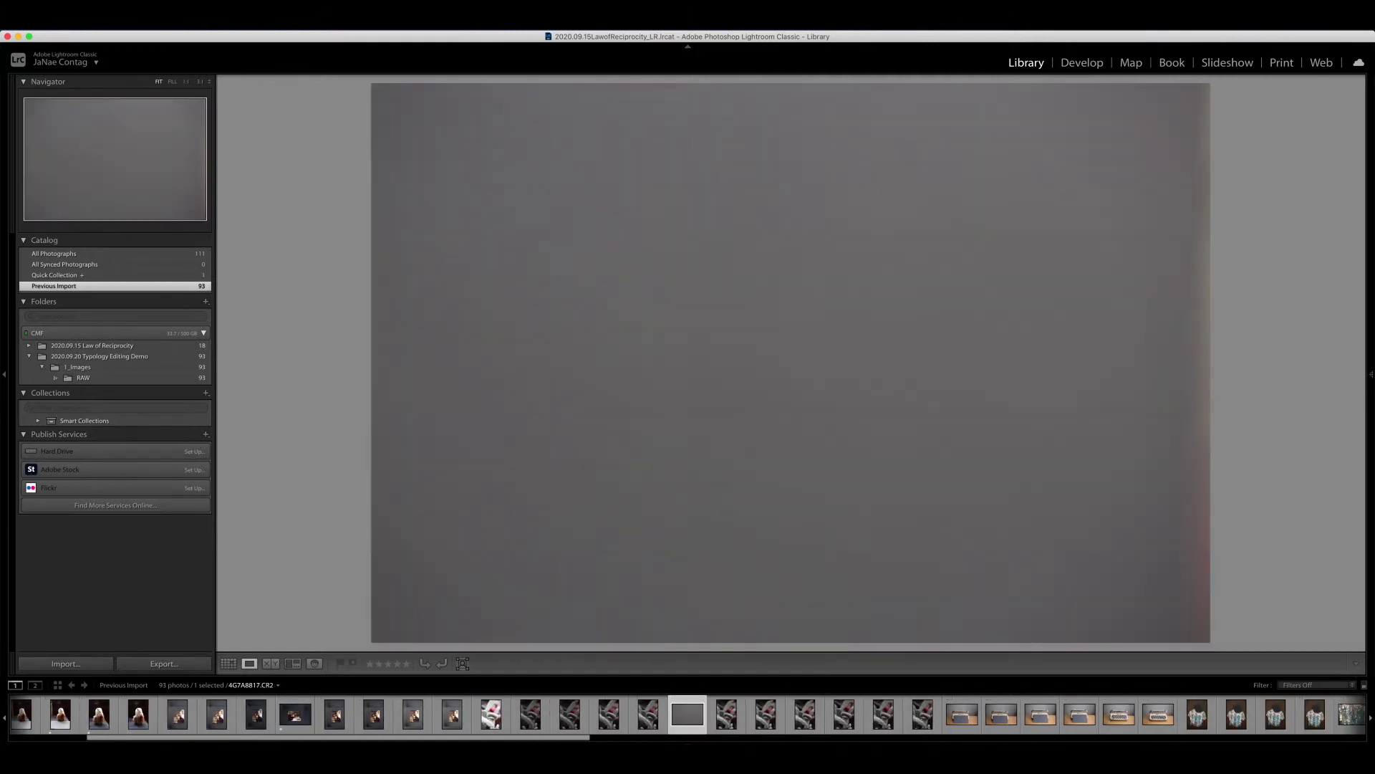
key("Right")
key("Right")
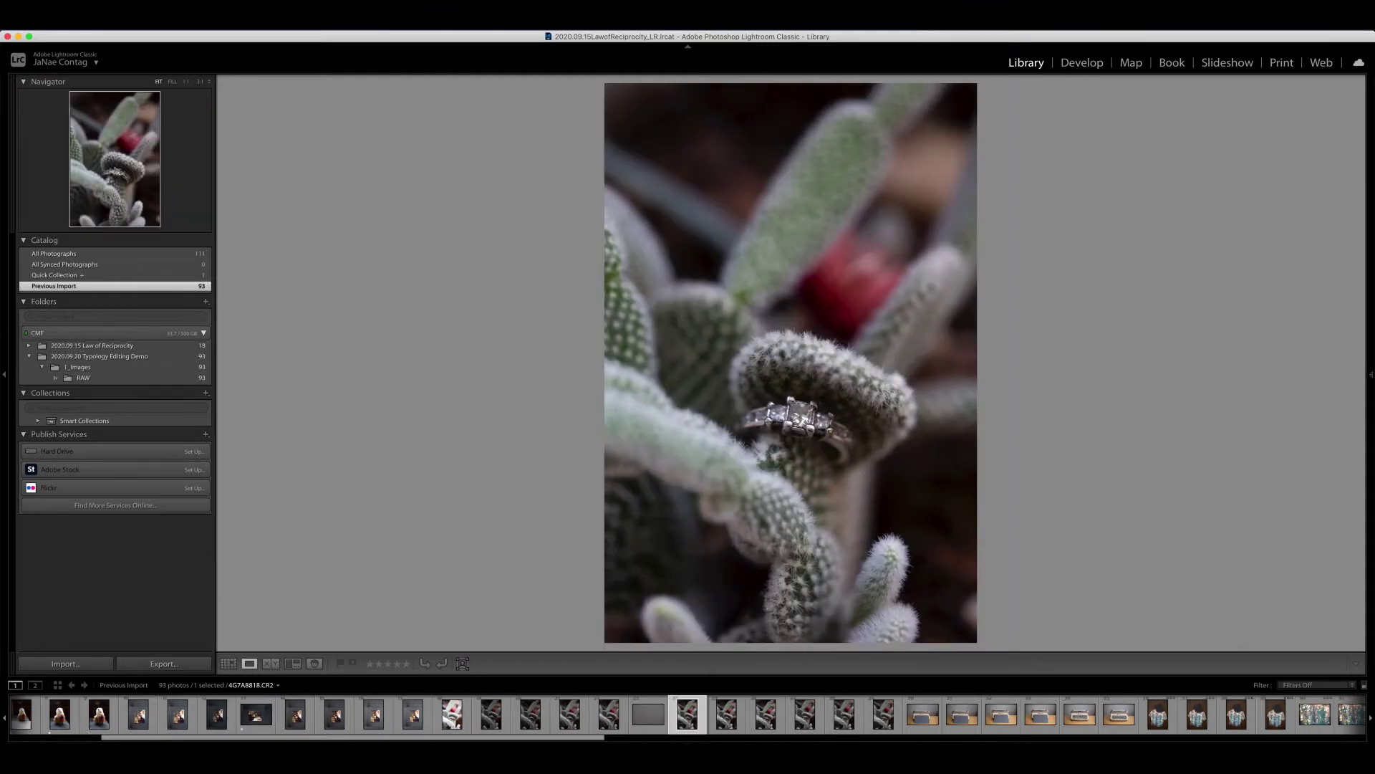
key("Left")
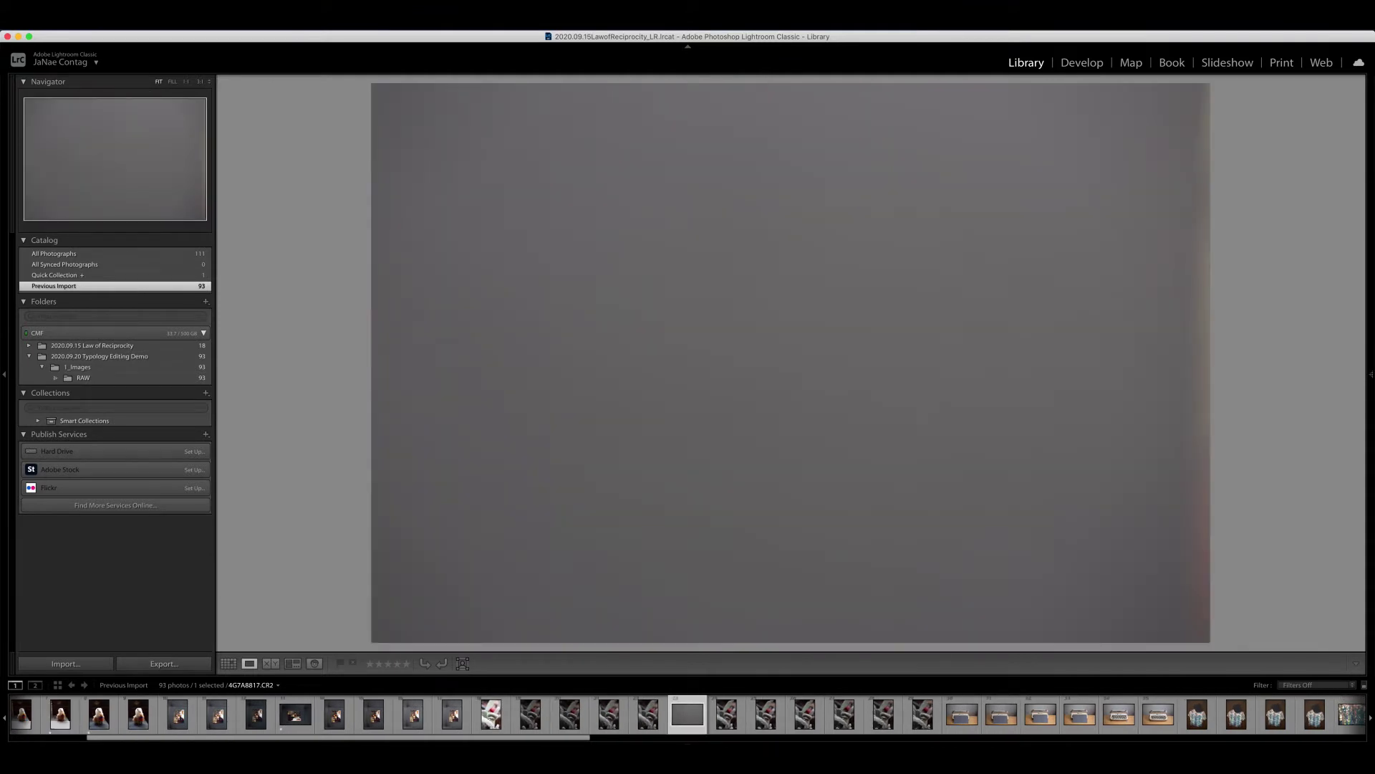
key("1")
Compare the ring-on-cactus shots that follow the gray frame, and rate 4G7A8819.CR2 and 4G7A8820.CR2 one star each
key("Right")
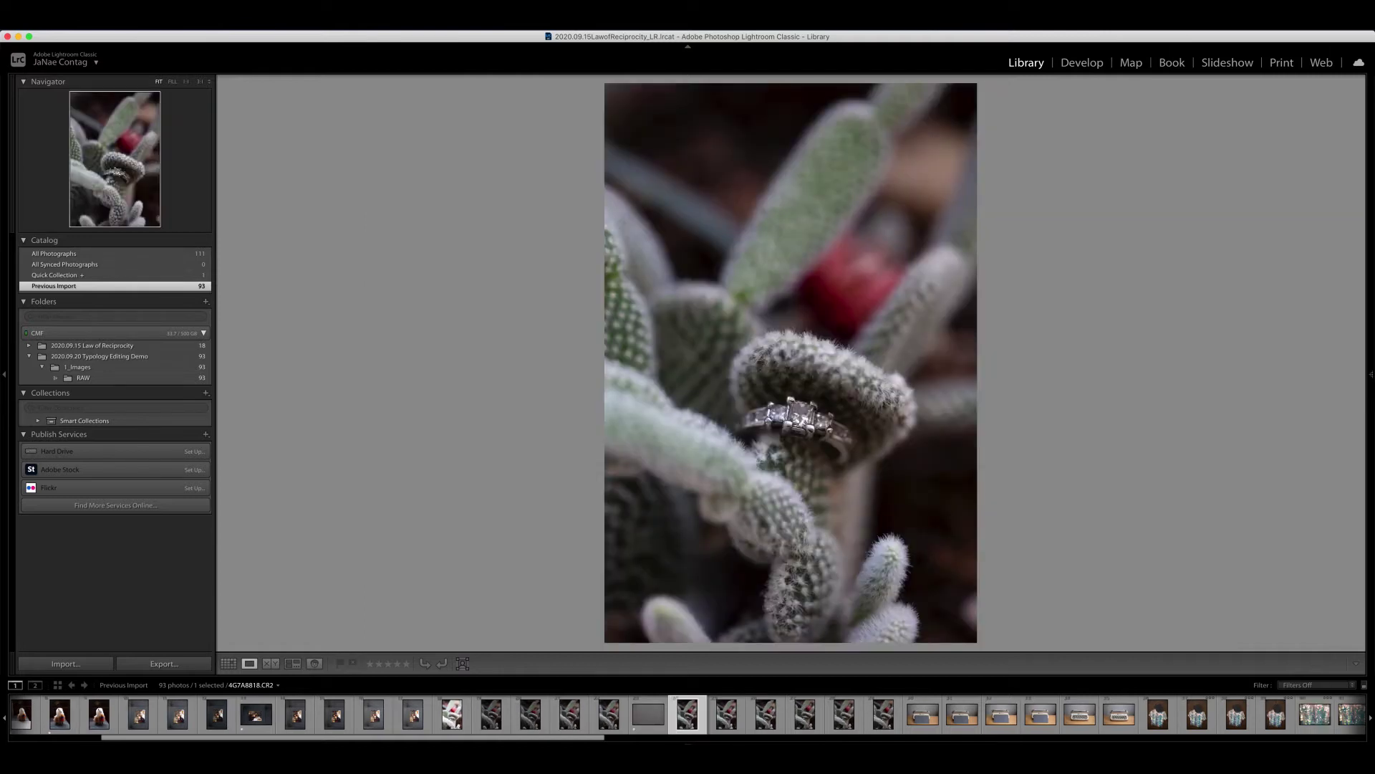
key("Right")
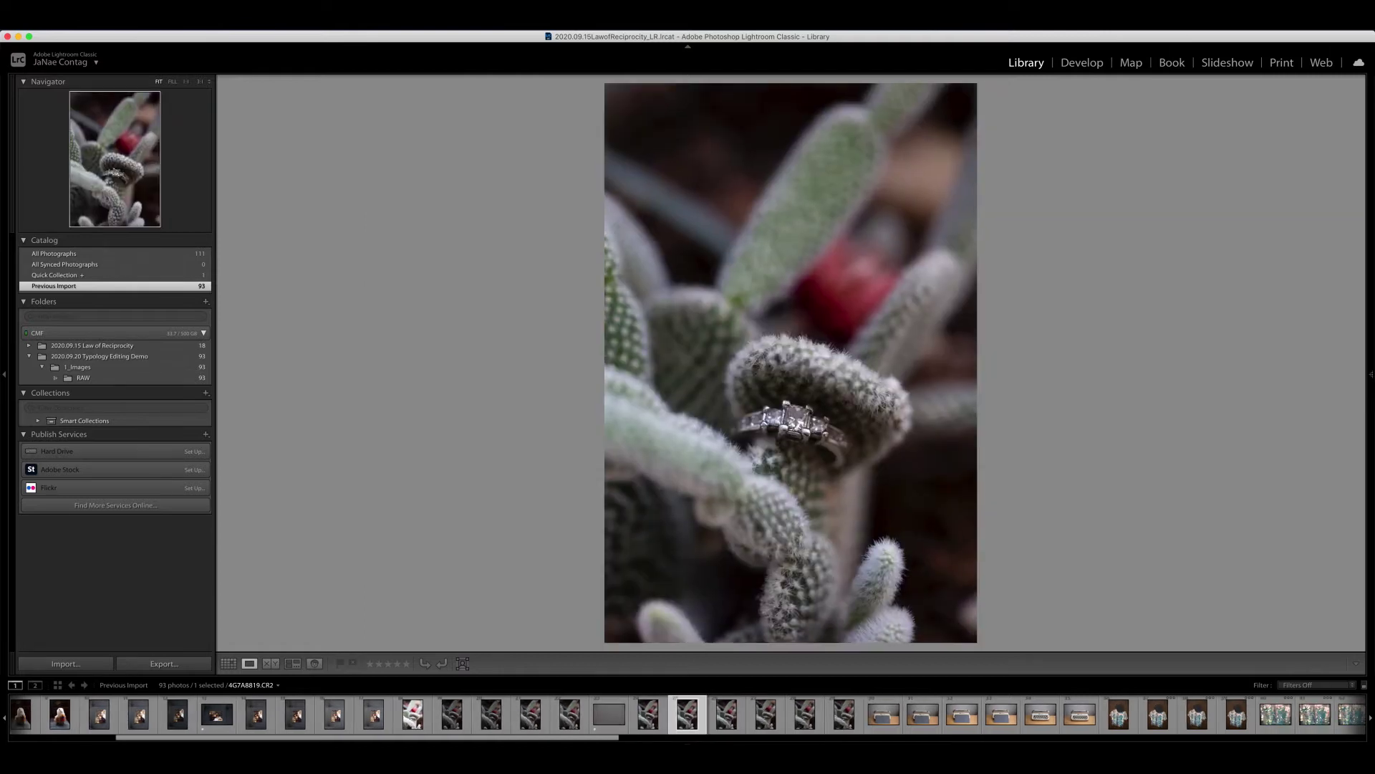
key("1")
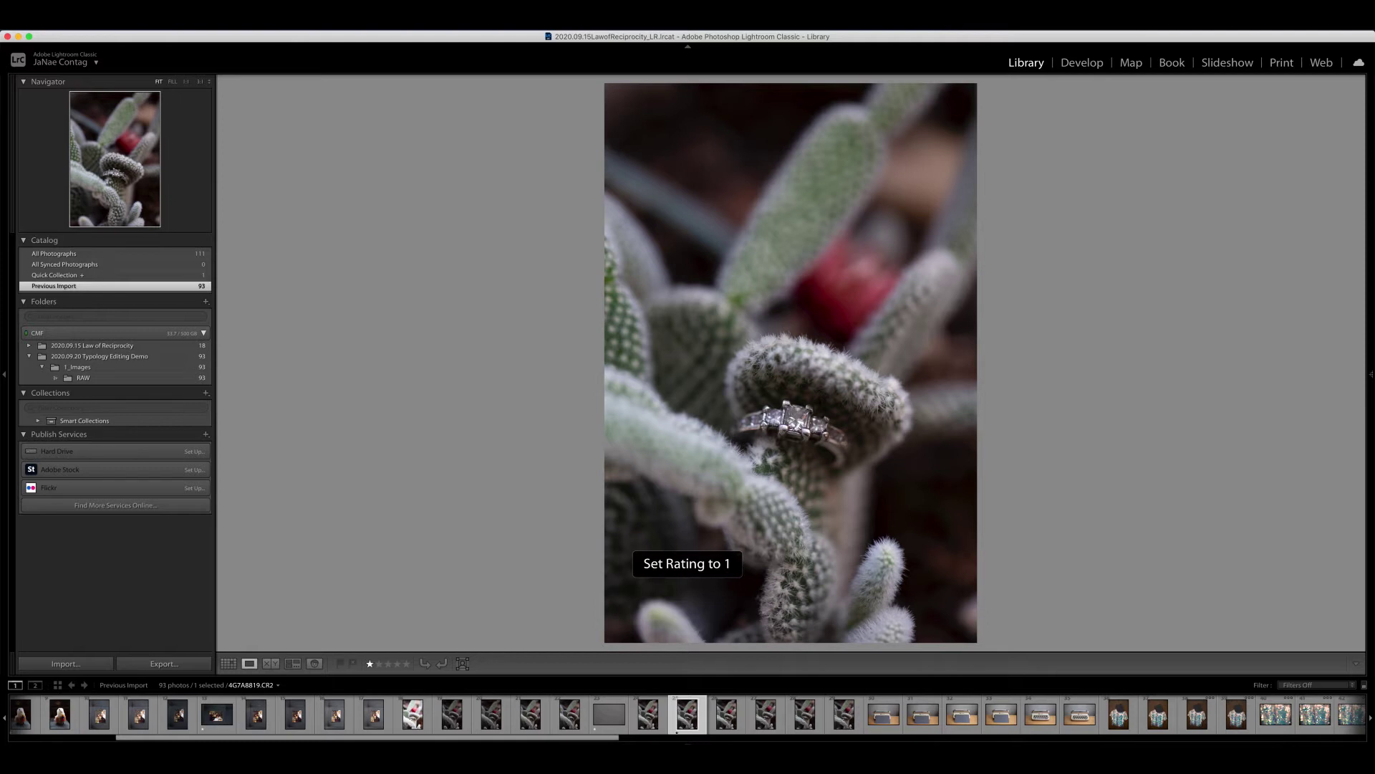
key("Right")
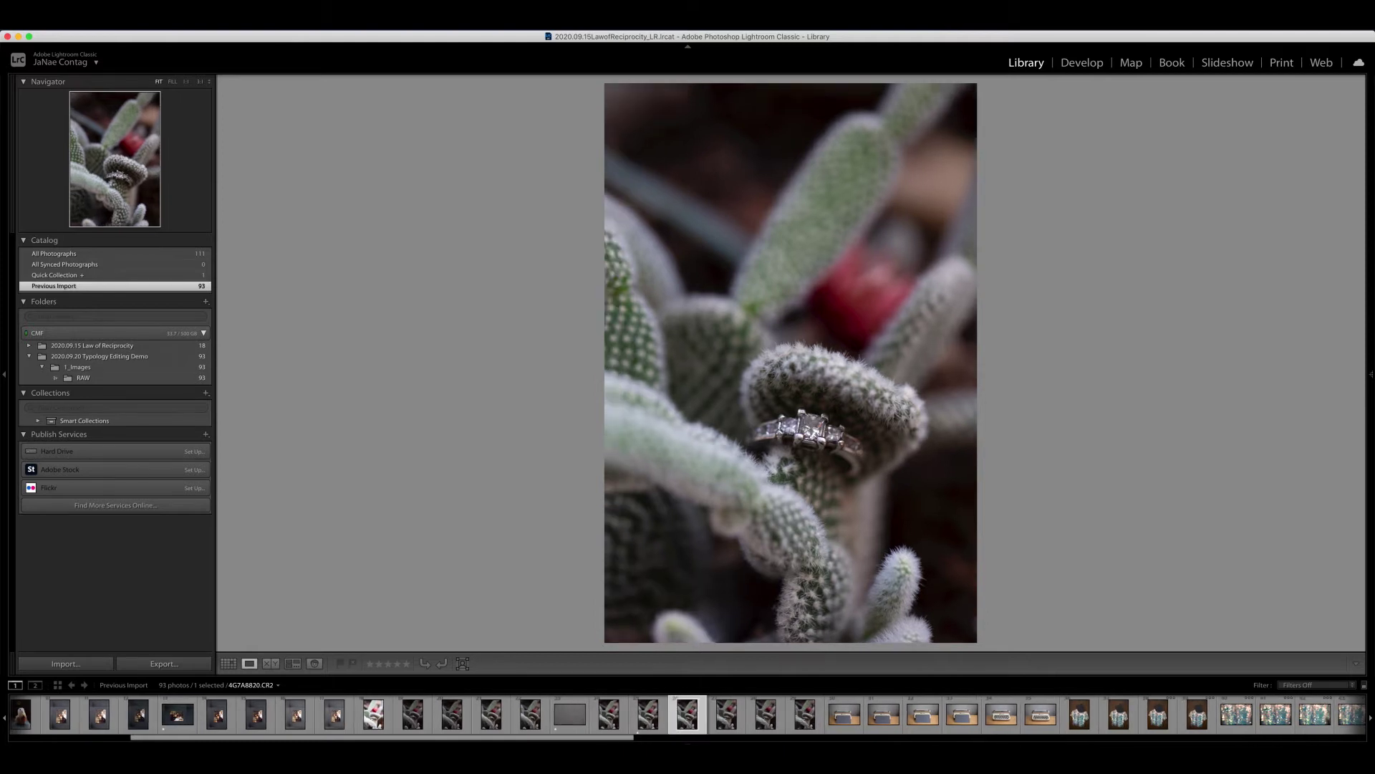
key("1")
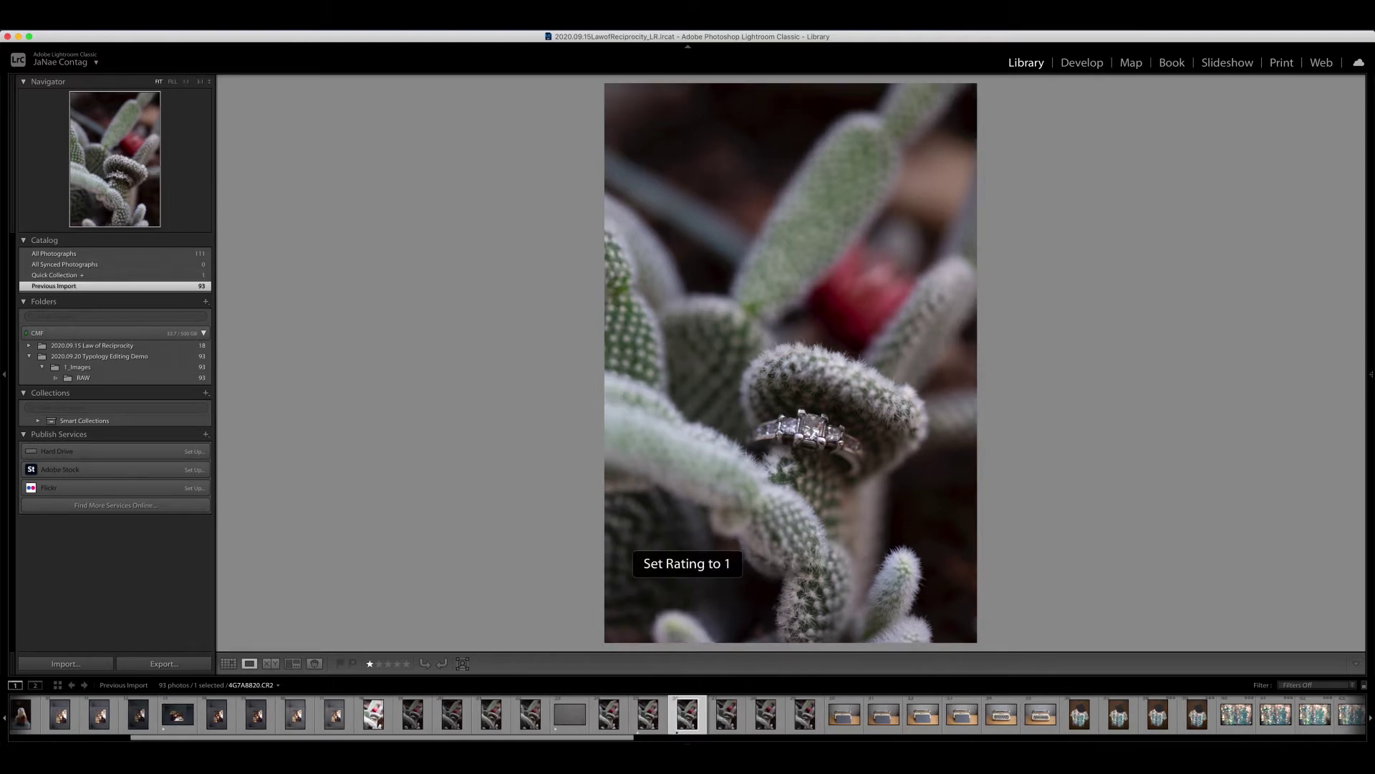
key("Right")
key("Right")
key("Right")
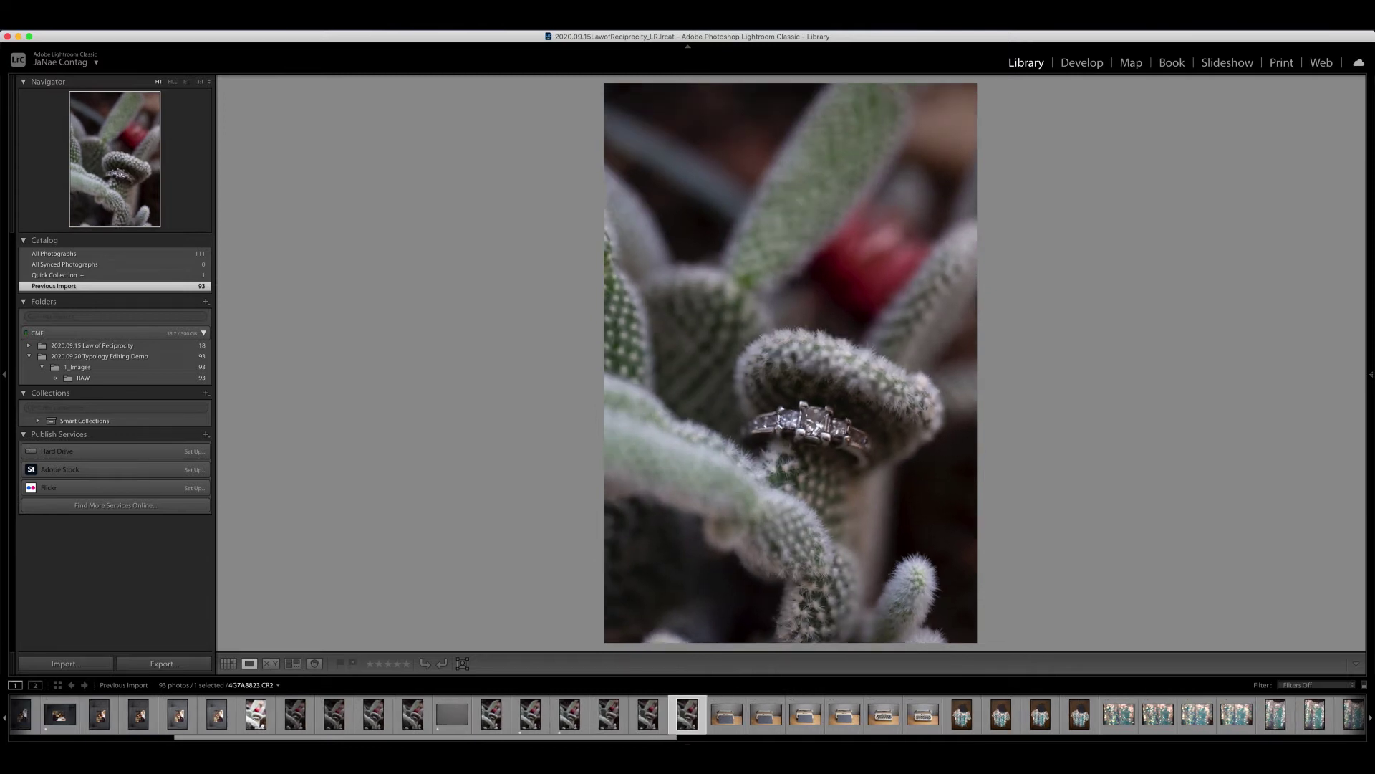
Compare the first typewriter shots with the gray card and reveal the histogram for 4G7A8825.CR2
key("Right")
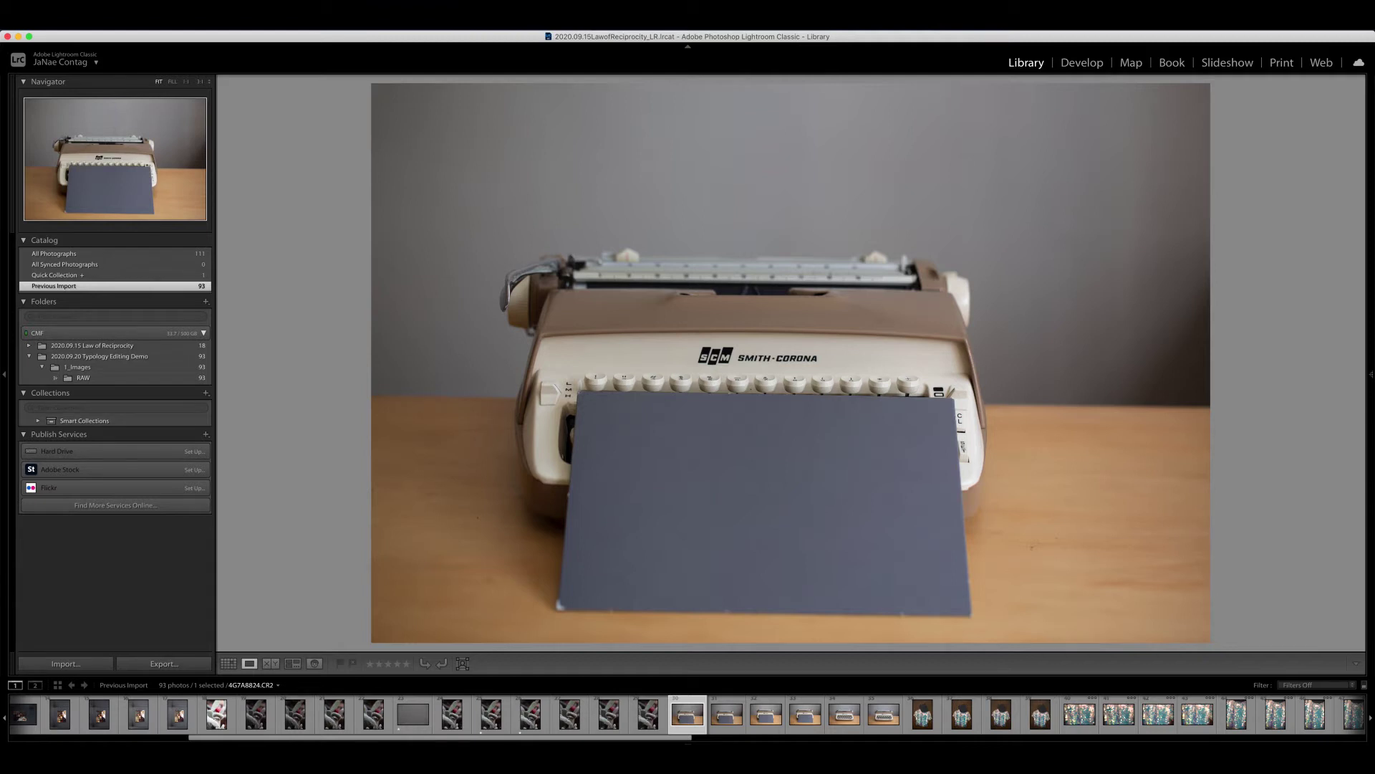
key("Right")
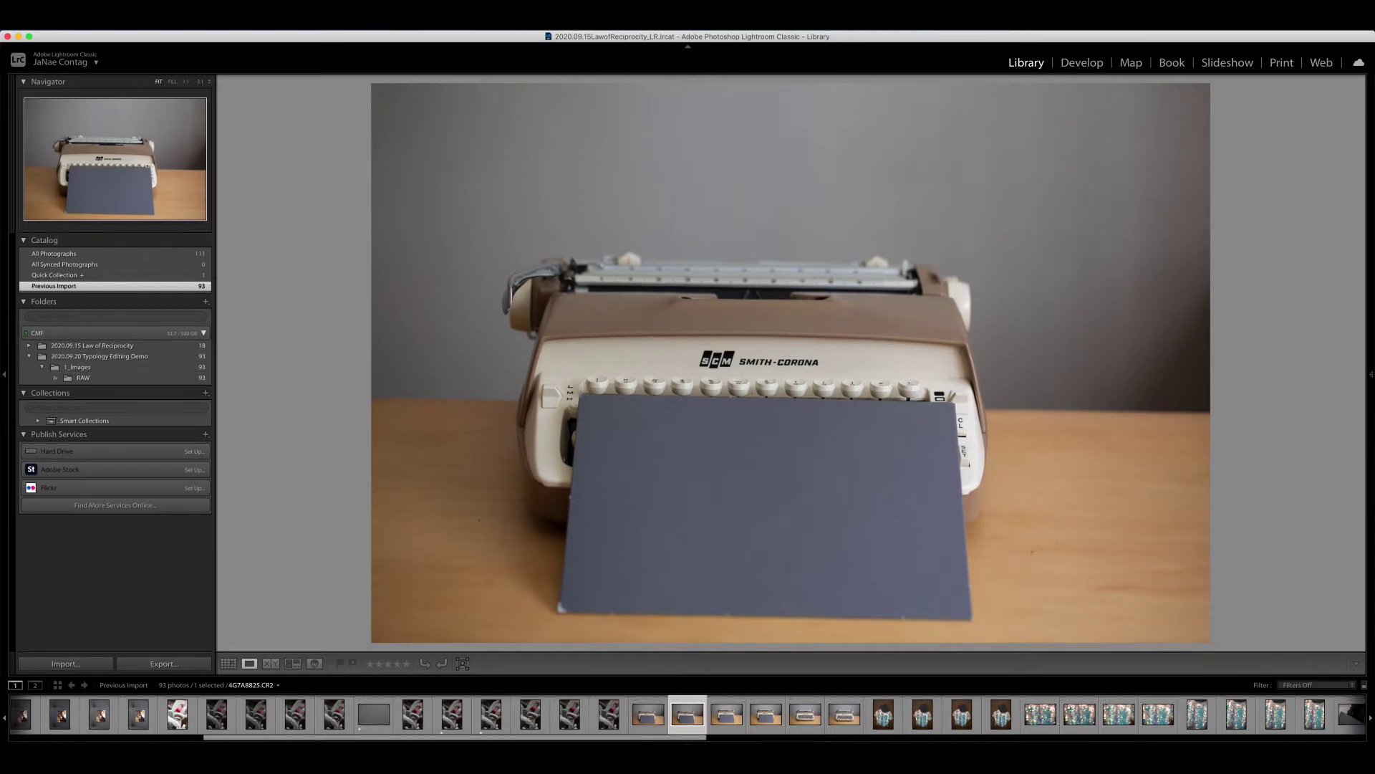
key("Right")
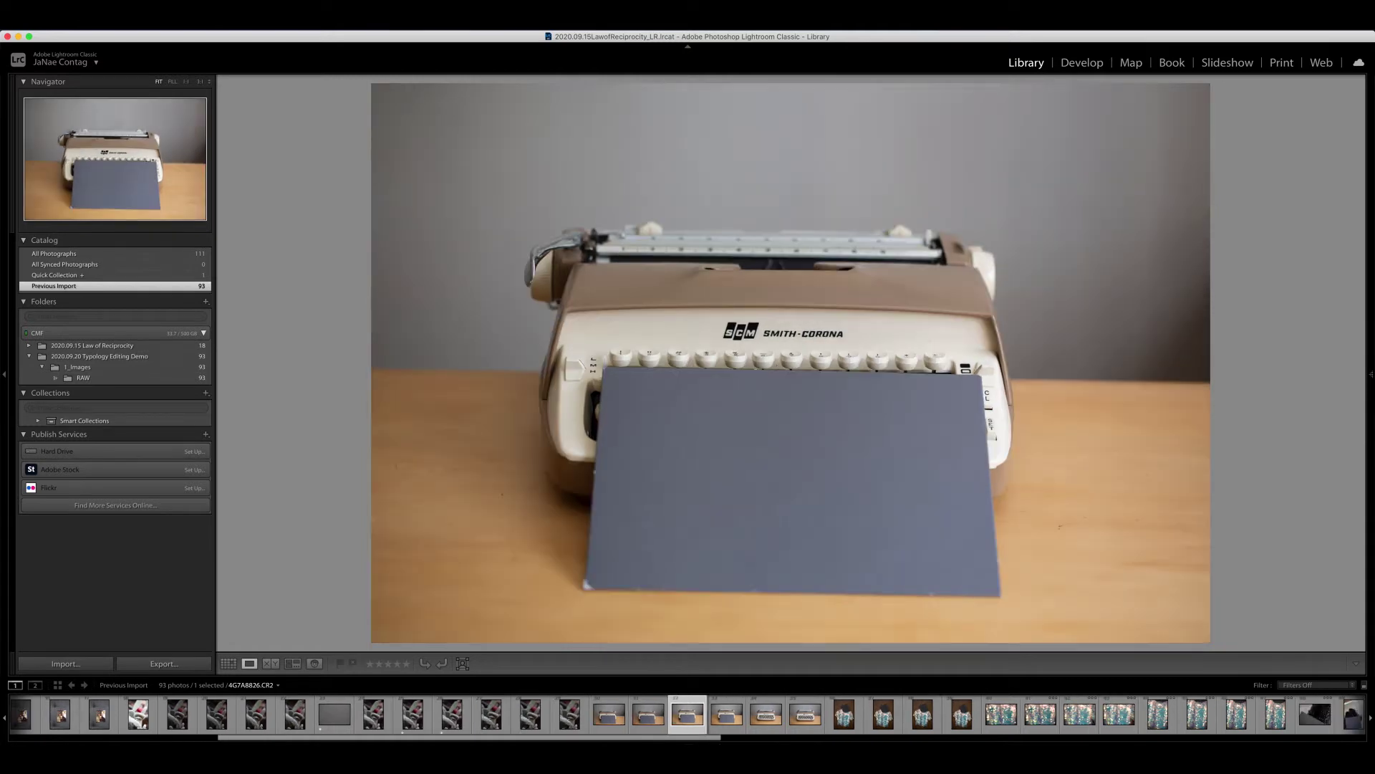
key("Left")
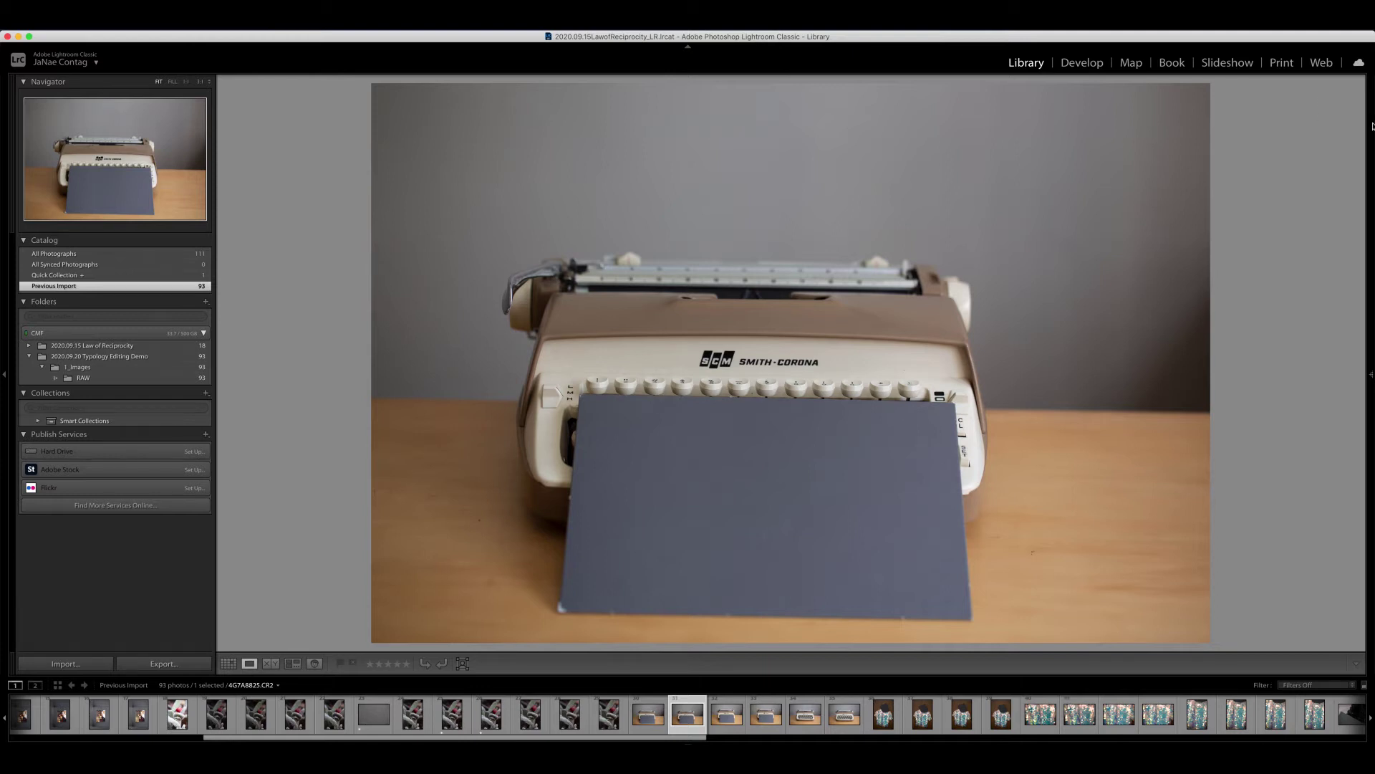
left_click(1372, 127)
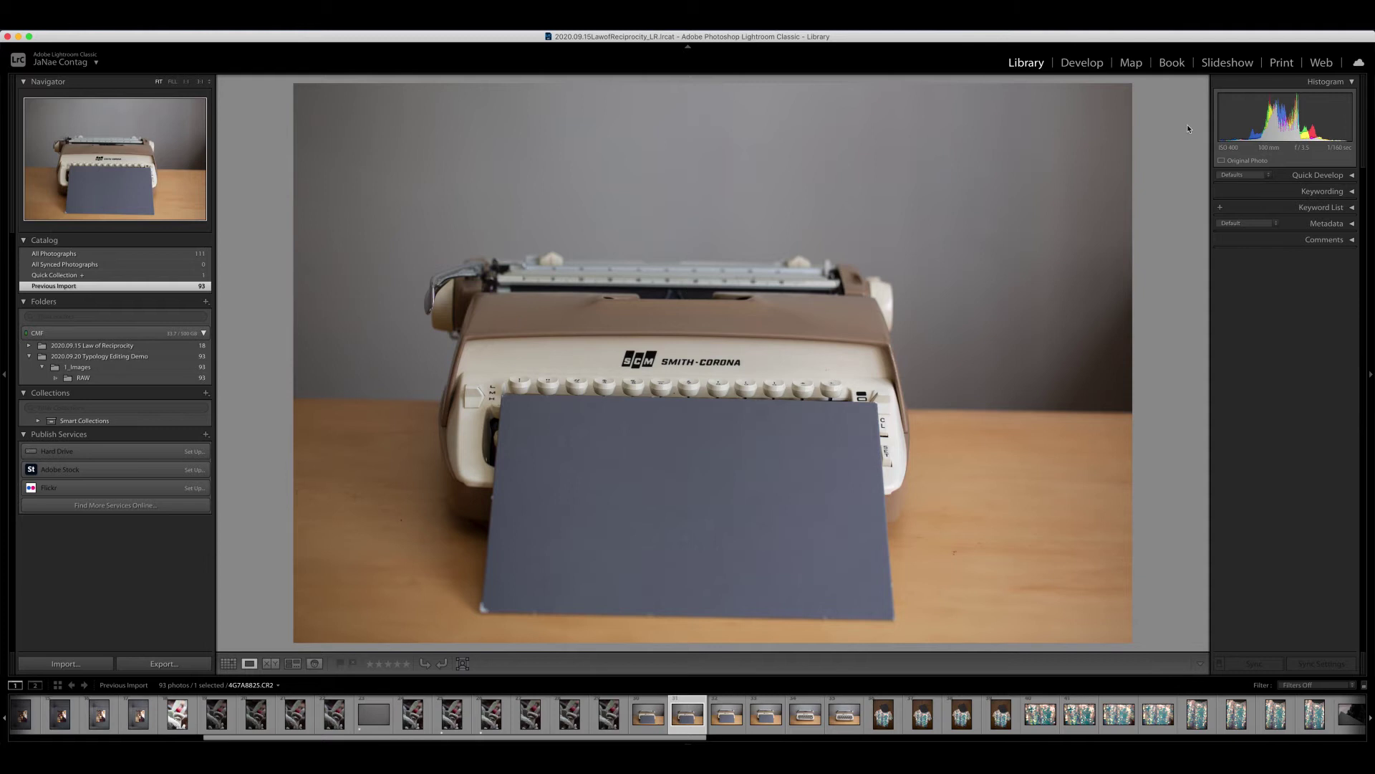
Compare the exposure of 4G7A8825.CR2 and 4G7A8826.CR2 using the histogram, and rate 4G7A8826.CR2 one star
key("Right")
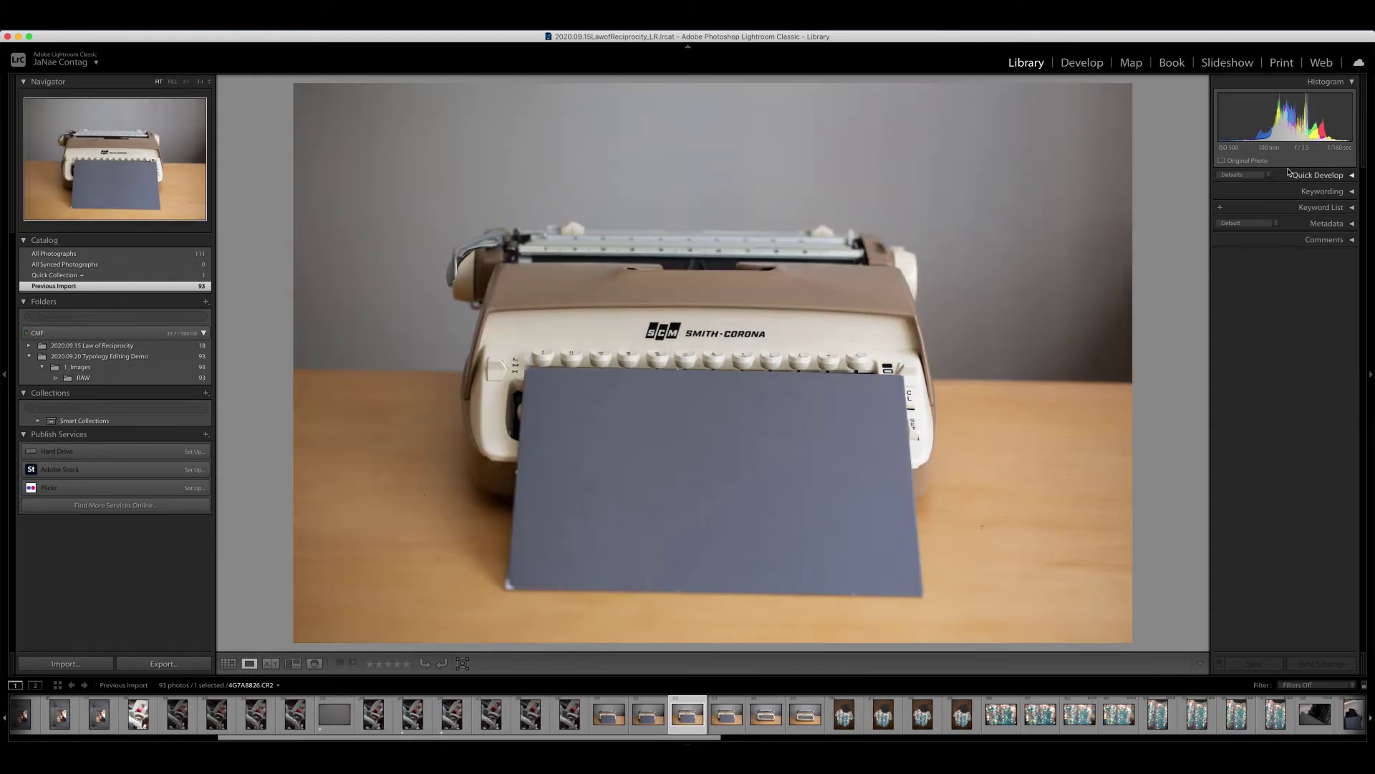
key("Left")
key("Right")
key("1")
Review the remaining typewriter shots and rate 4G7A8828.CR2, taken without the gray card, one star
key("Right")
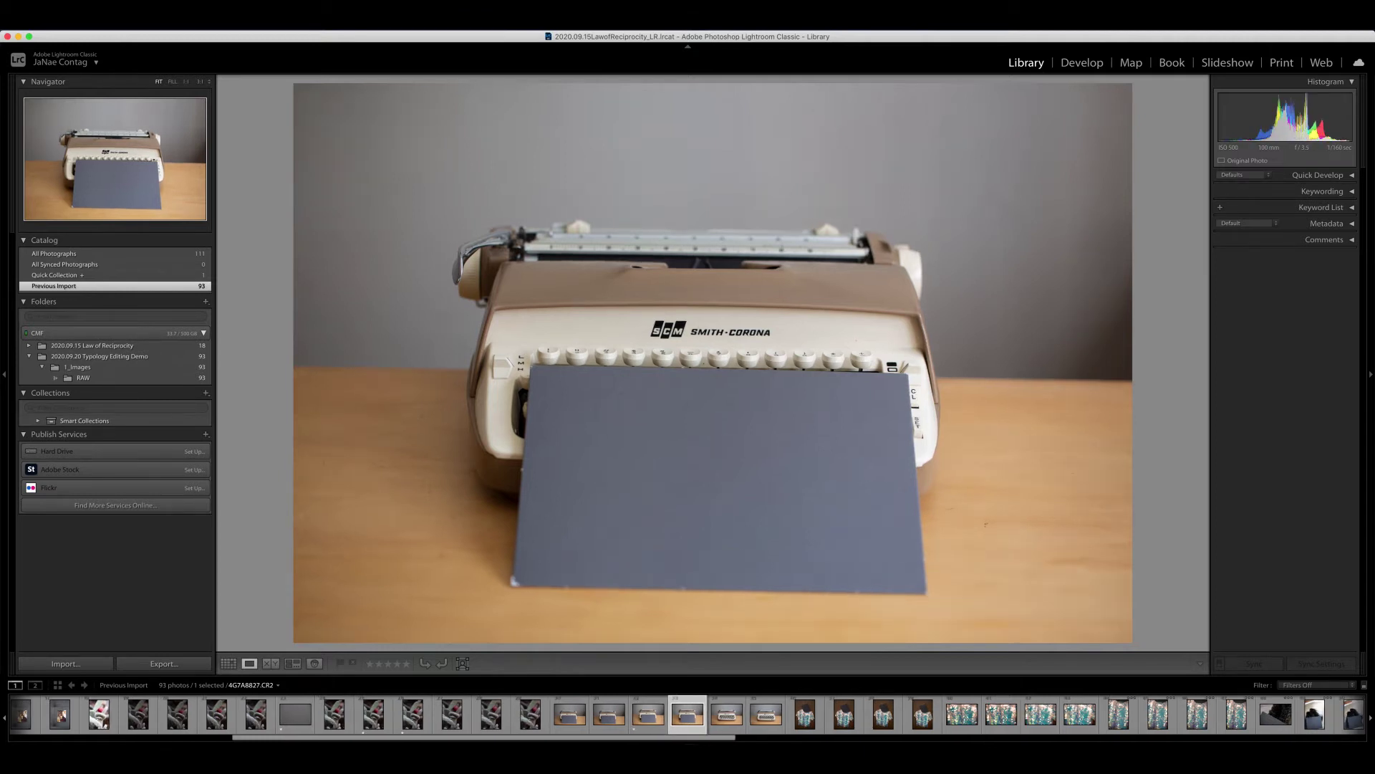
key("Right")
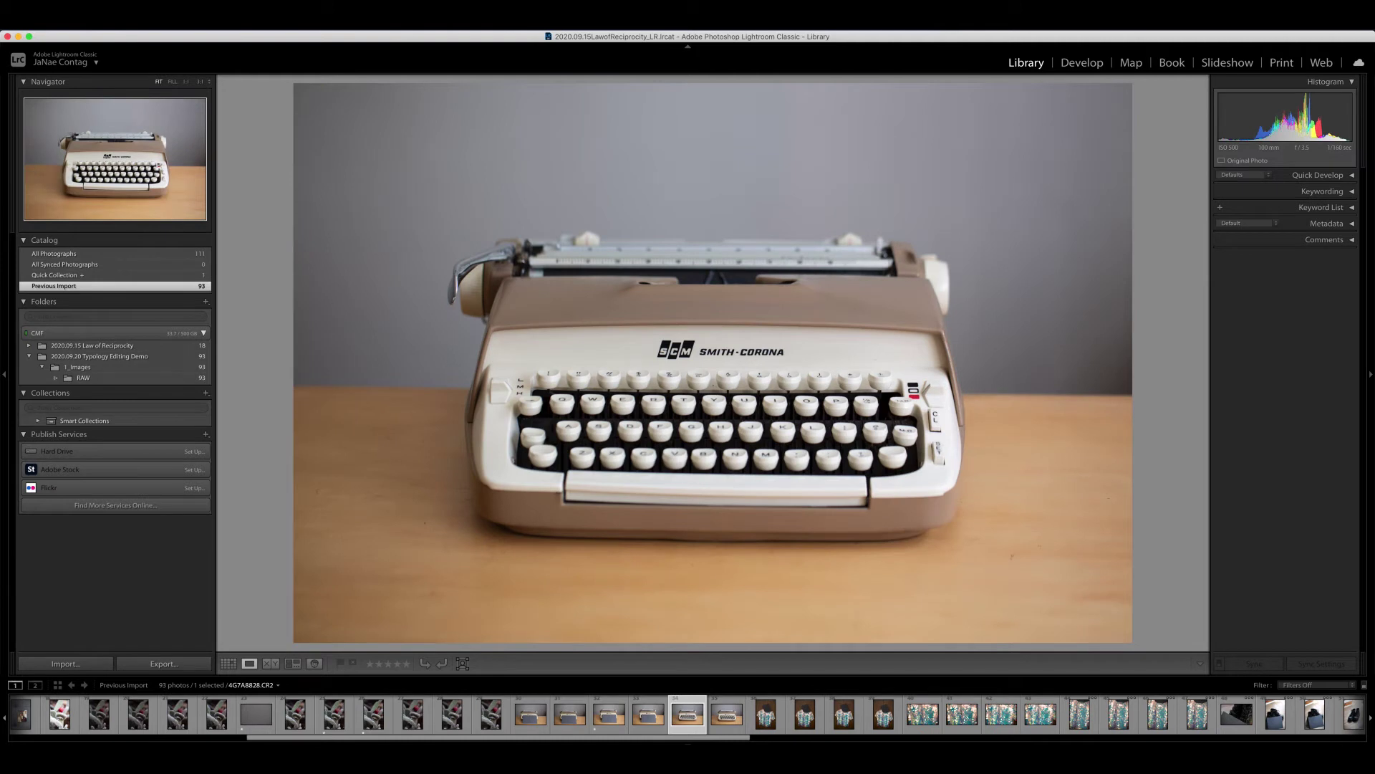
key("1")
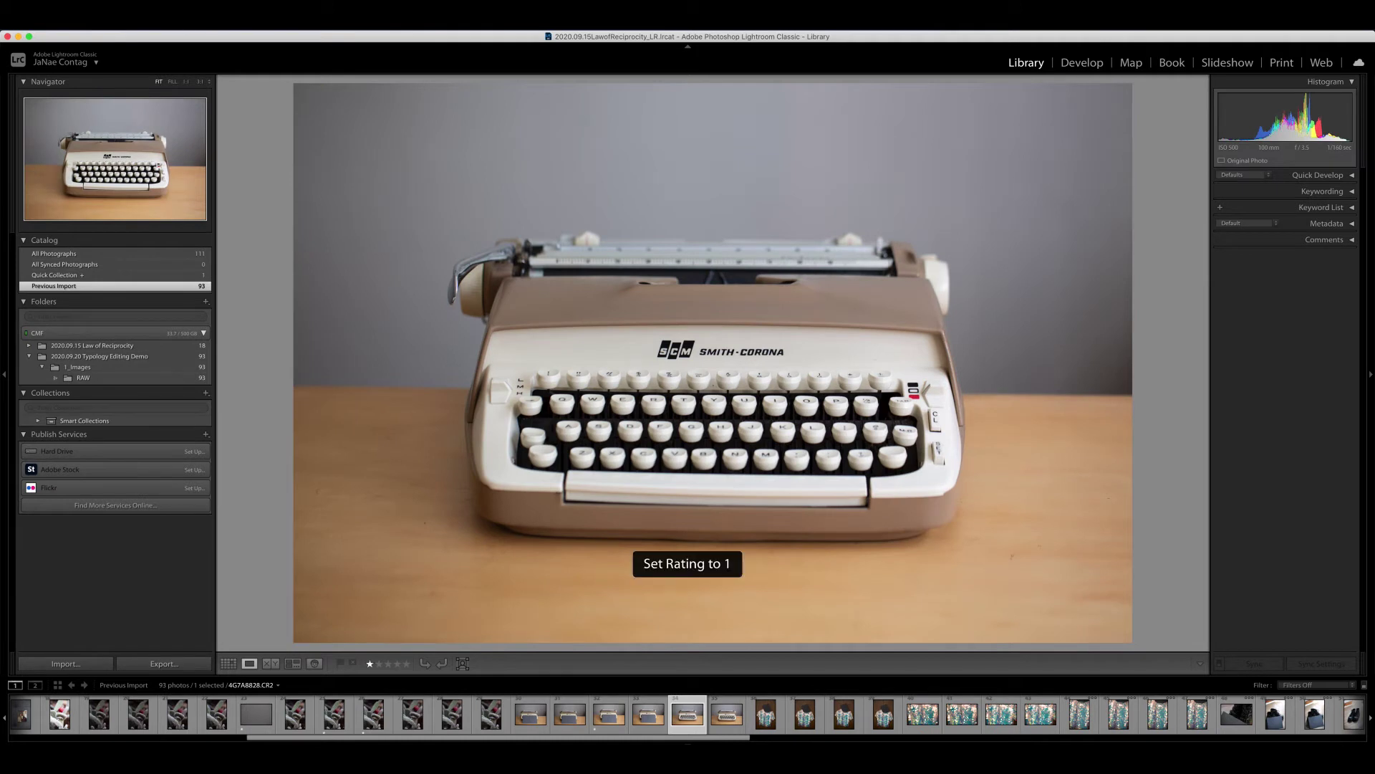
key("Right")
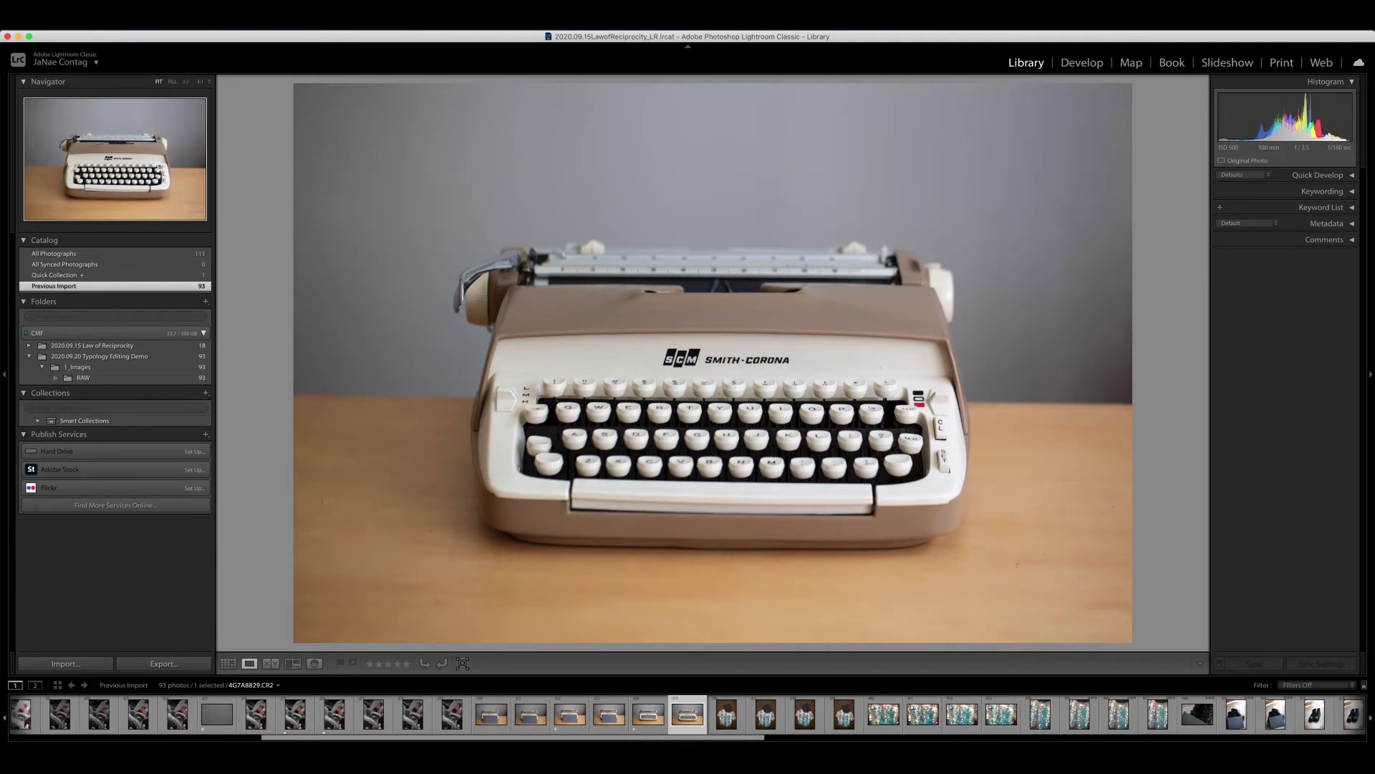
Compare the shots of the sequin shirt with the gray card and rate 4G7A8833.CR2 one star
key("Right")
key("Right")
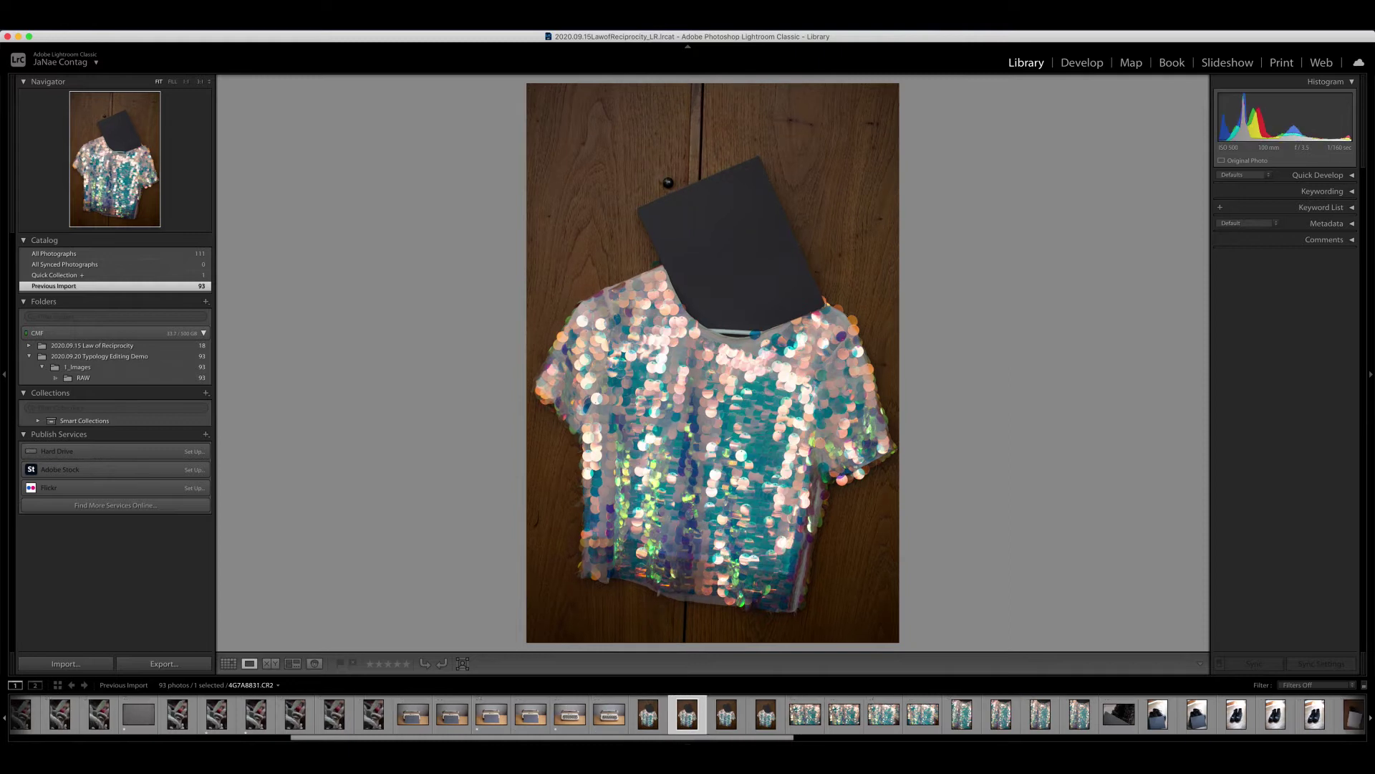
key("Right")
key("Right")
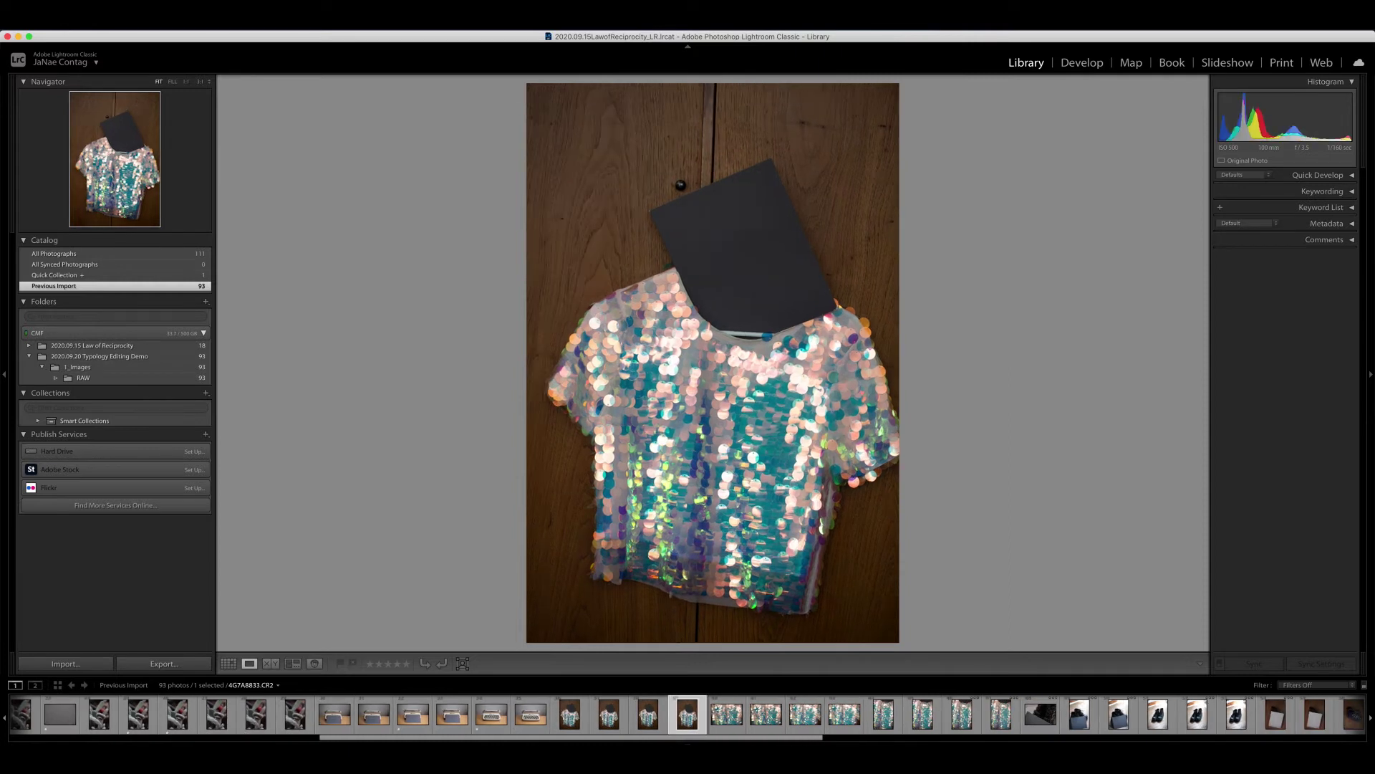
key("1")
Compare the horizontal close-ups of the sequins and rate 4G7A8836.CR2 one star
key("Right")
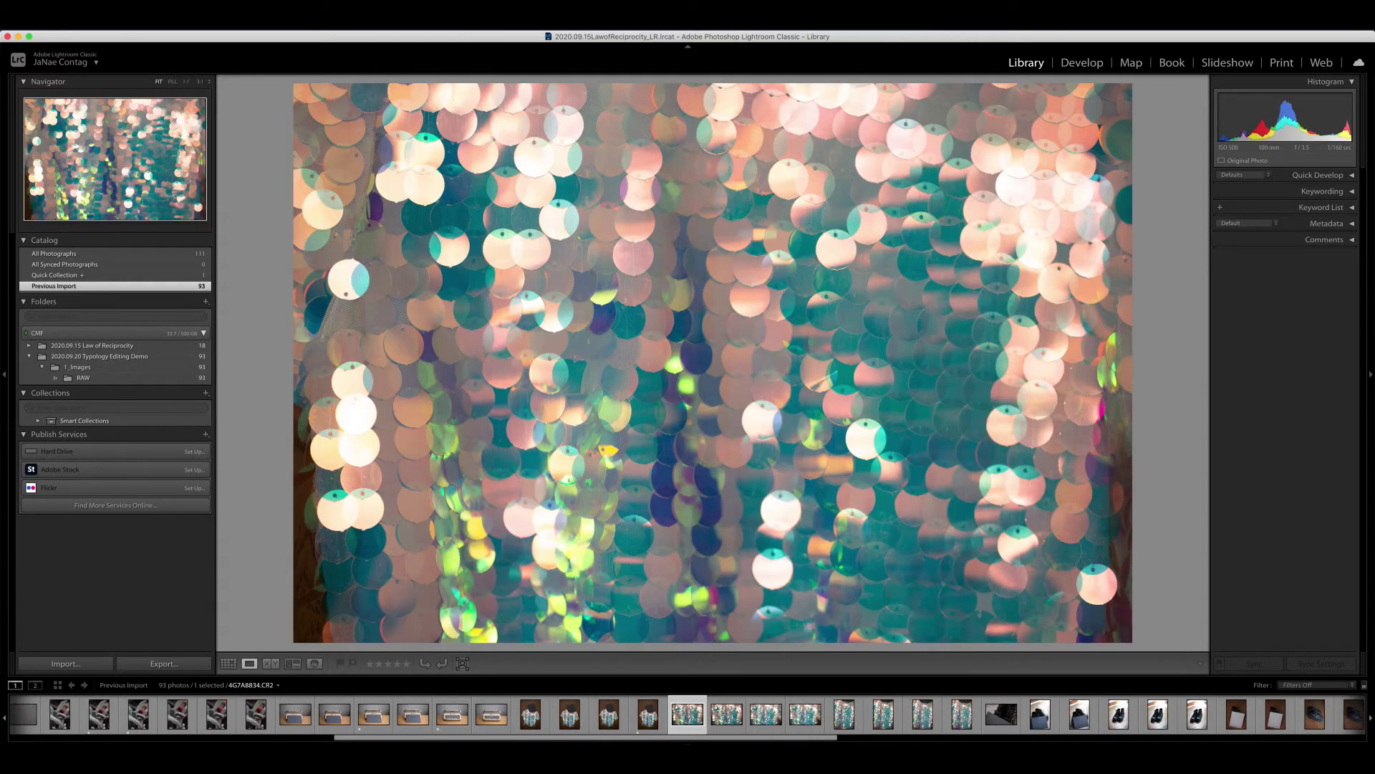
key("Right")
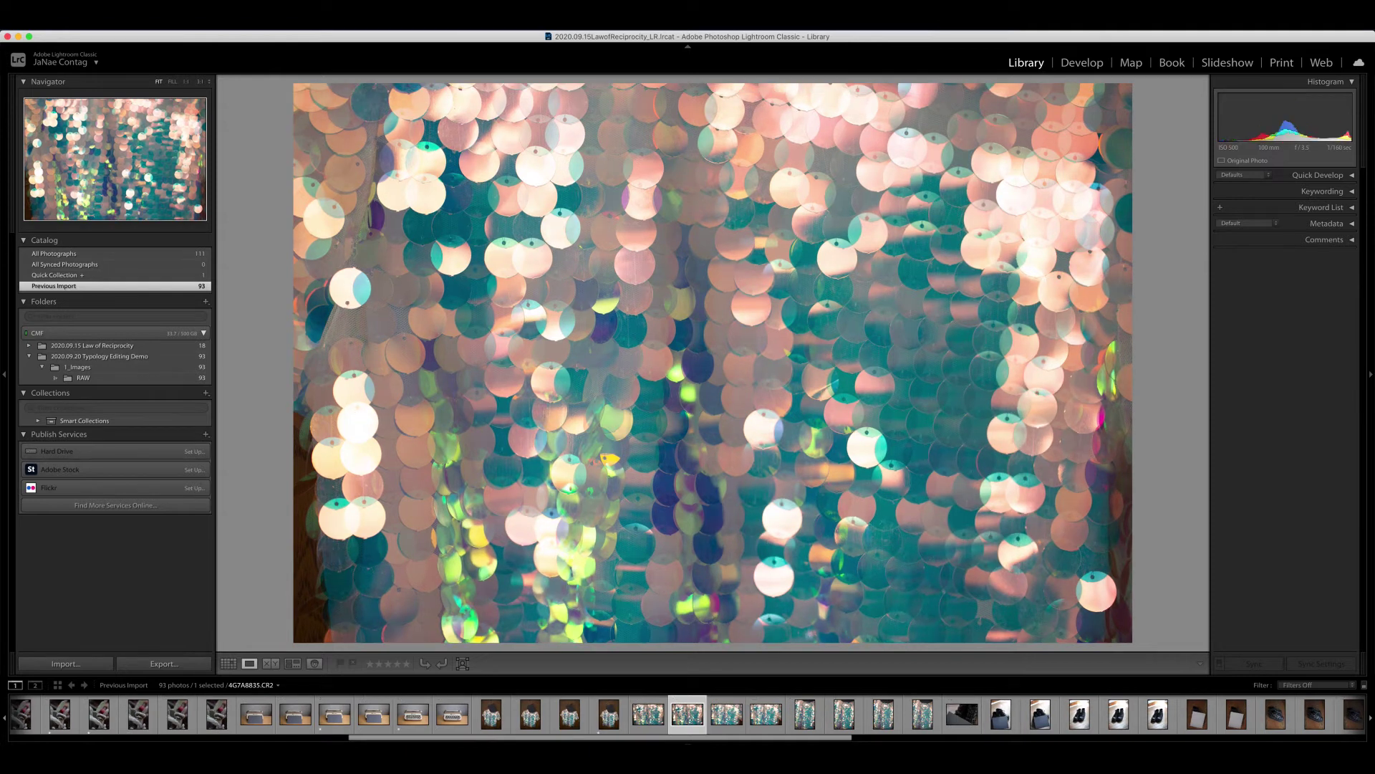
key("Right")
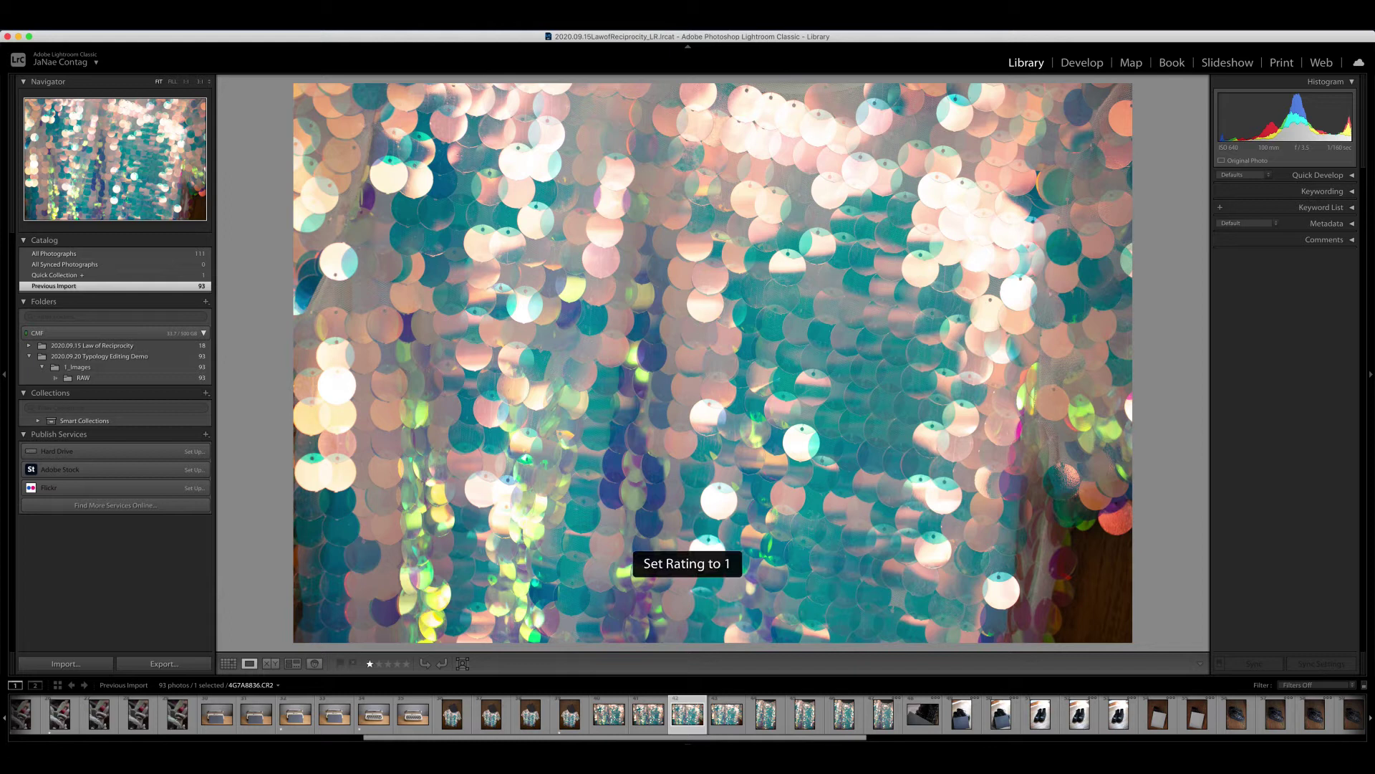
key("Right")
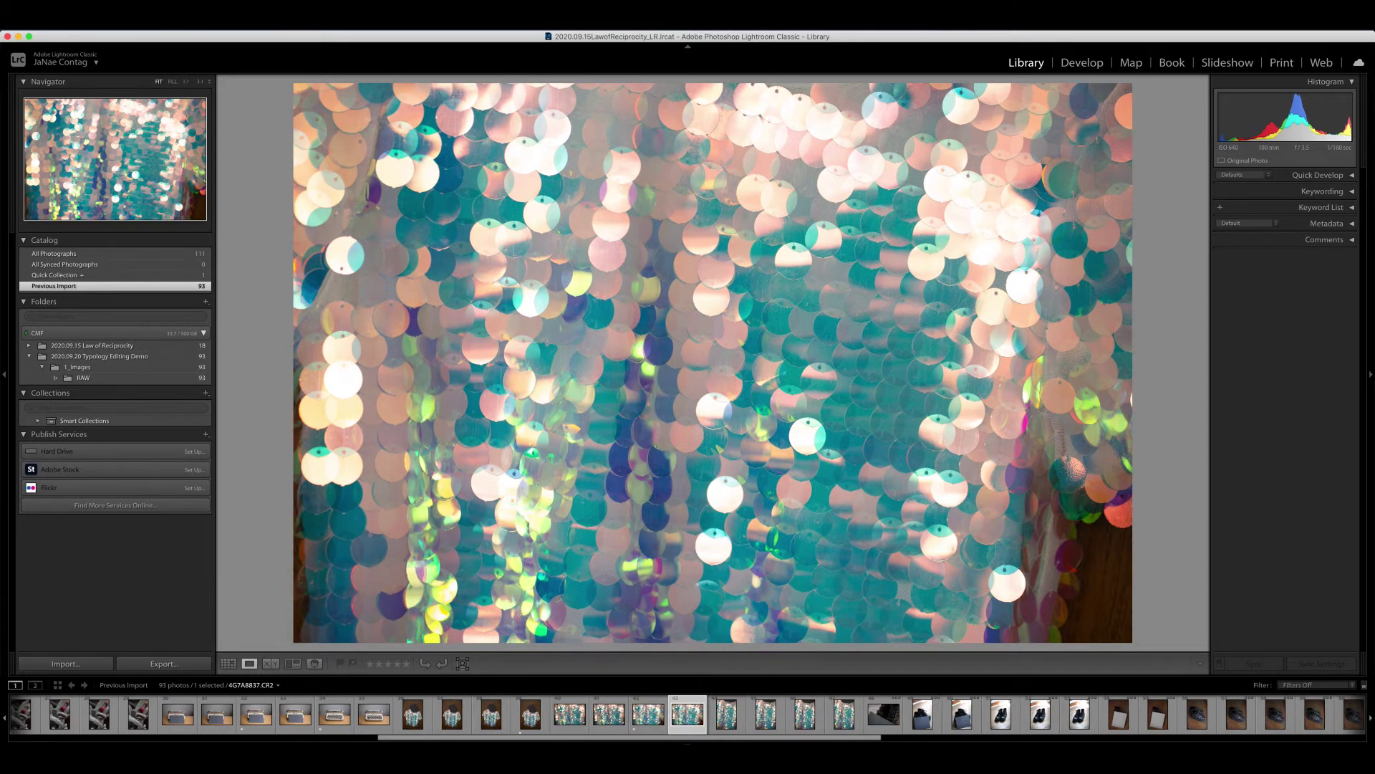
Compare the vertical sequin close-ups and inspect the sharpness of 4G7A8839.CR2 at close magnification
key("Right")
key("Right")
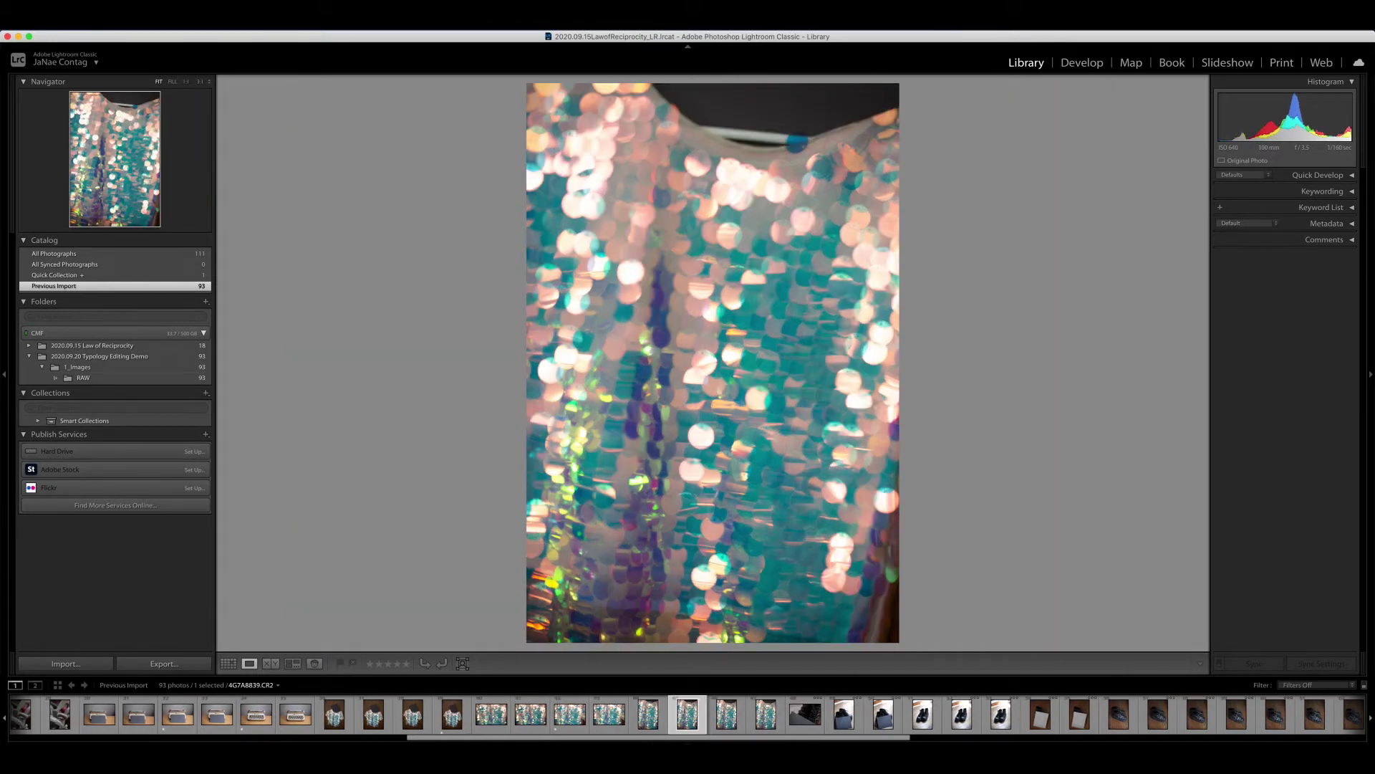
key("Right")
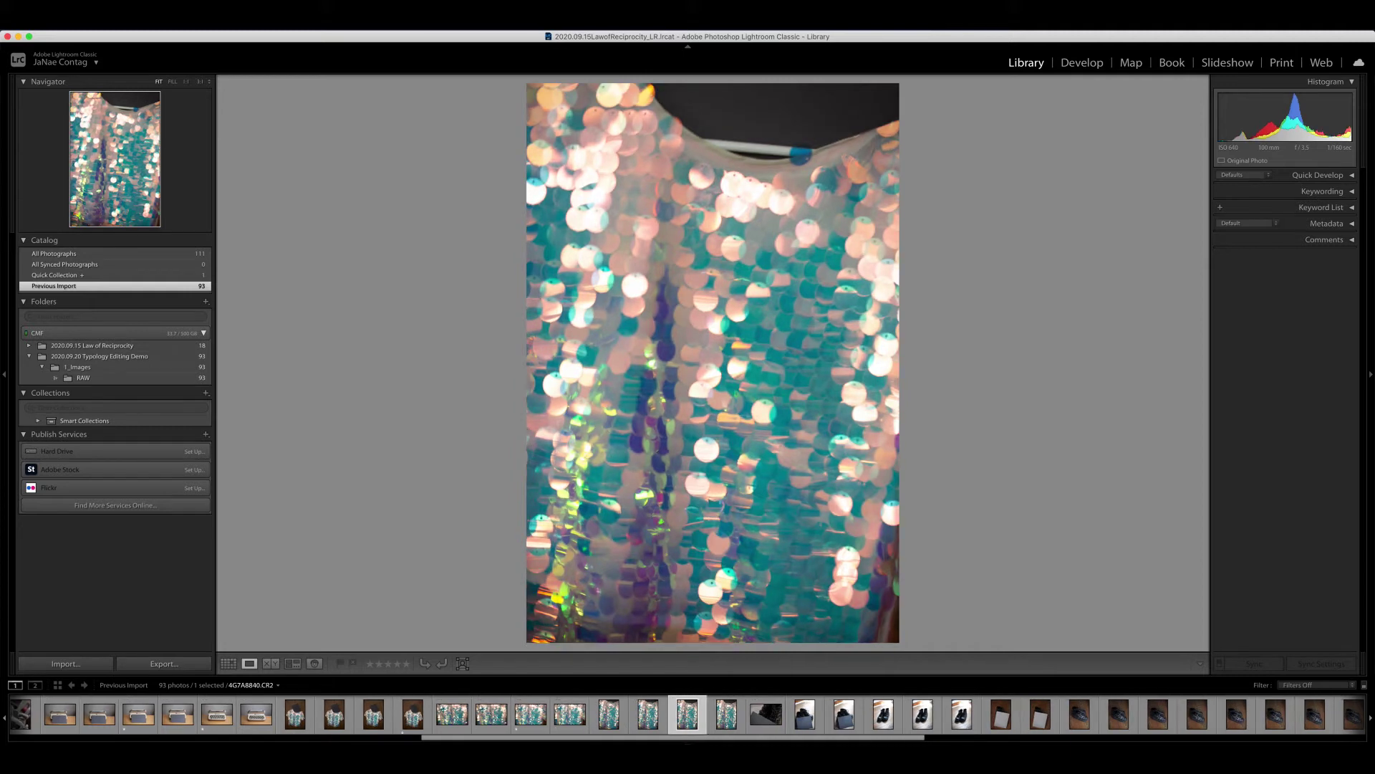
key("Left")
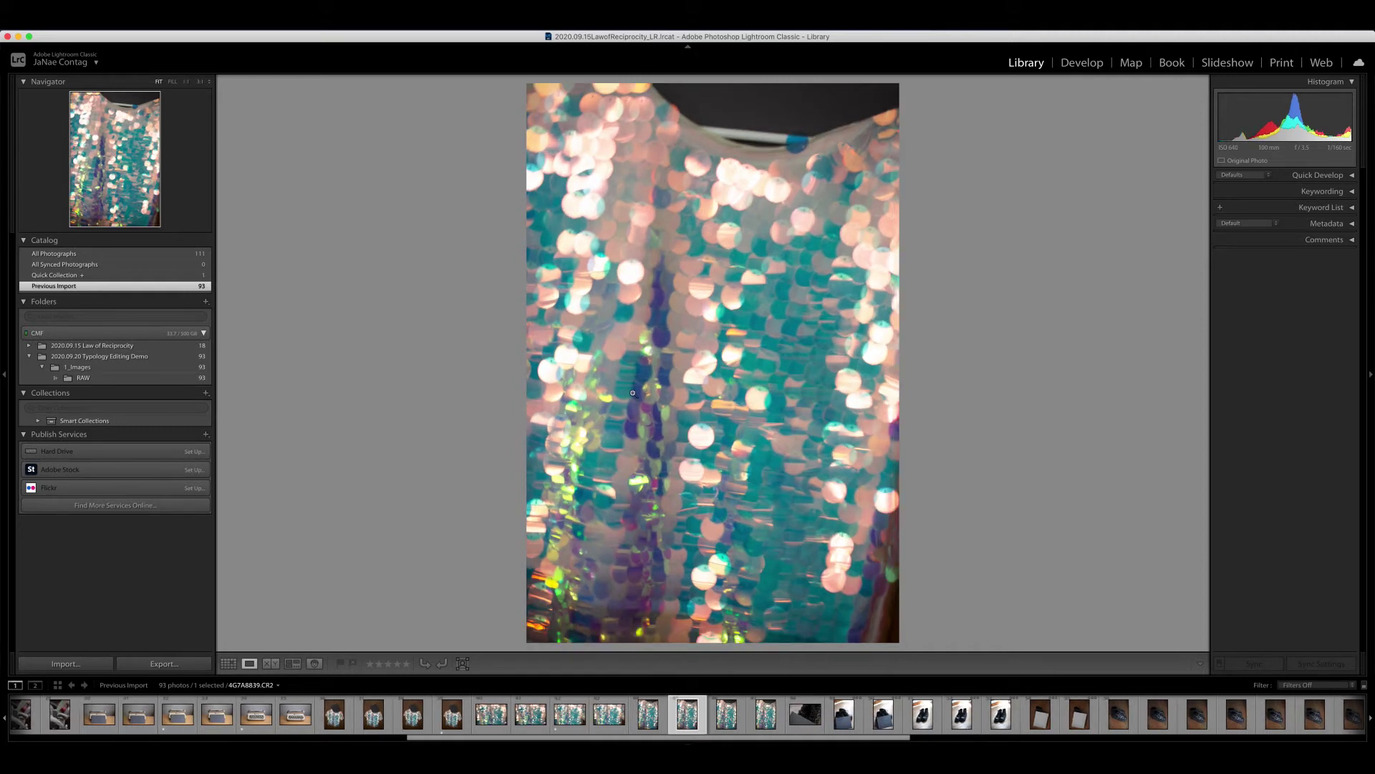
left_click(681, 377)
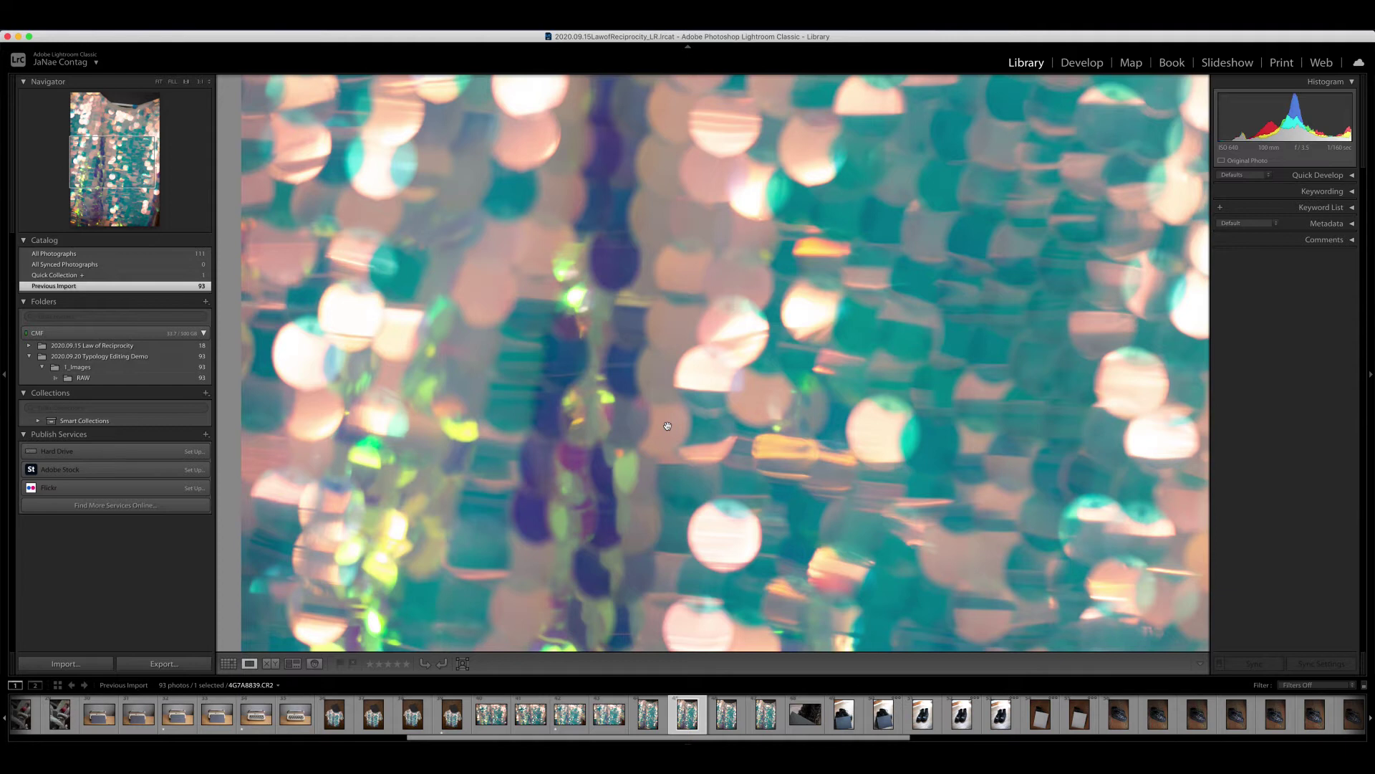
left_click(668, 426)
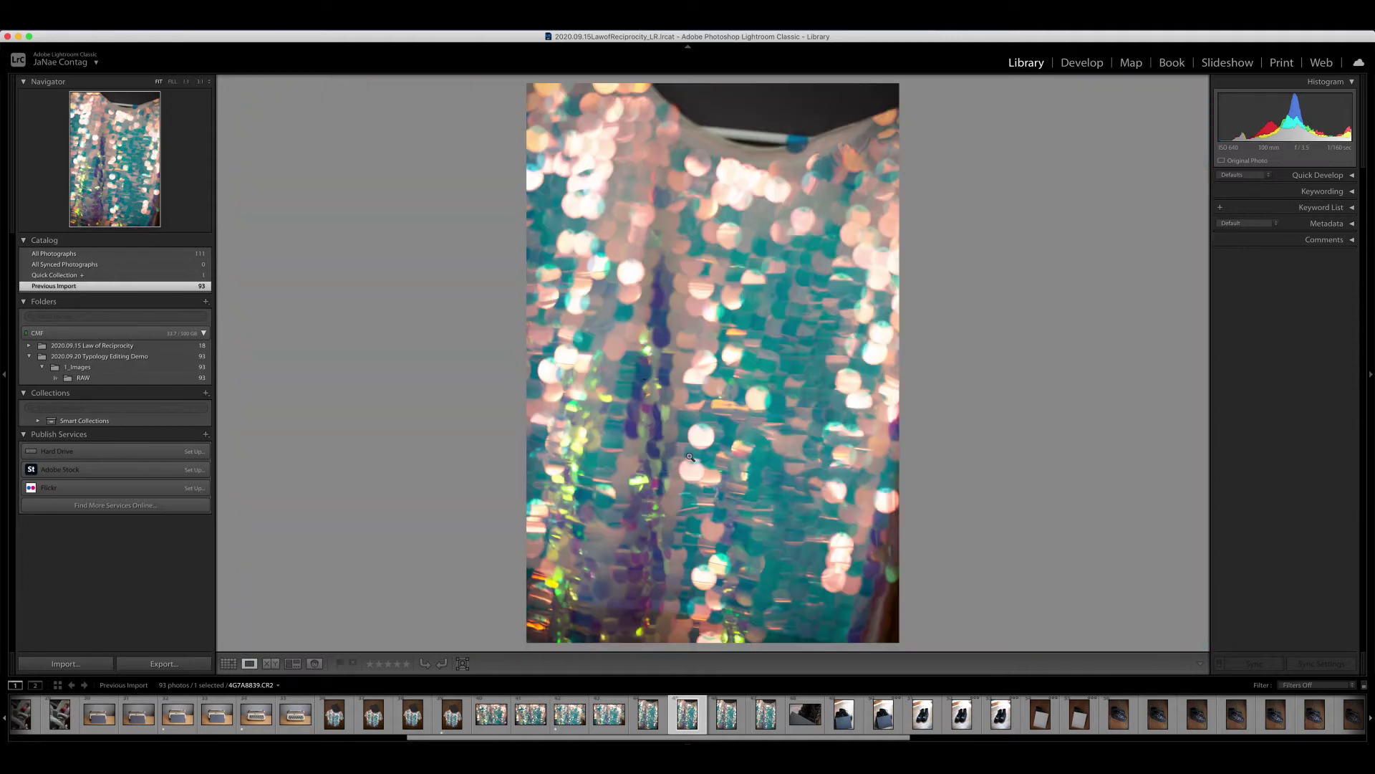
Review the remaining vertical sequin close-ups and rate the gray-card shot of the black boots, 4G7A8844.CR2, one star
key("Right")
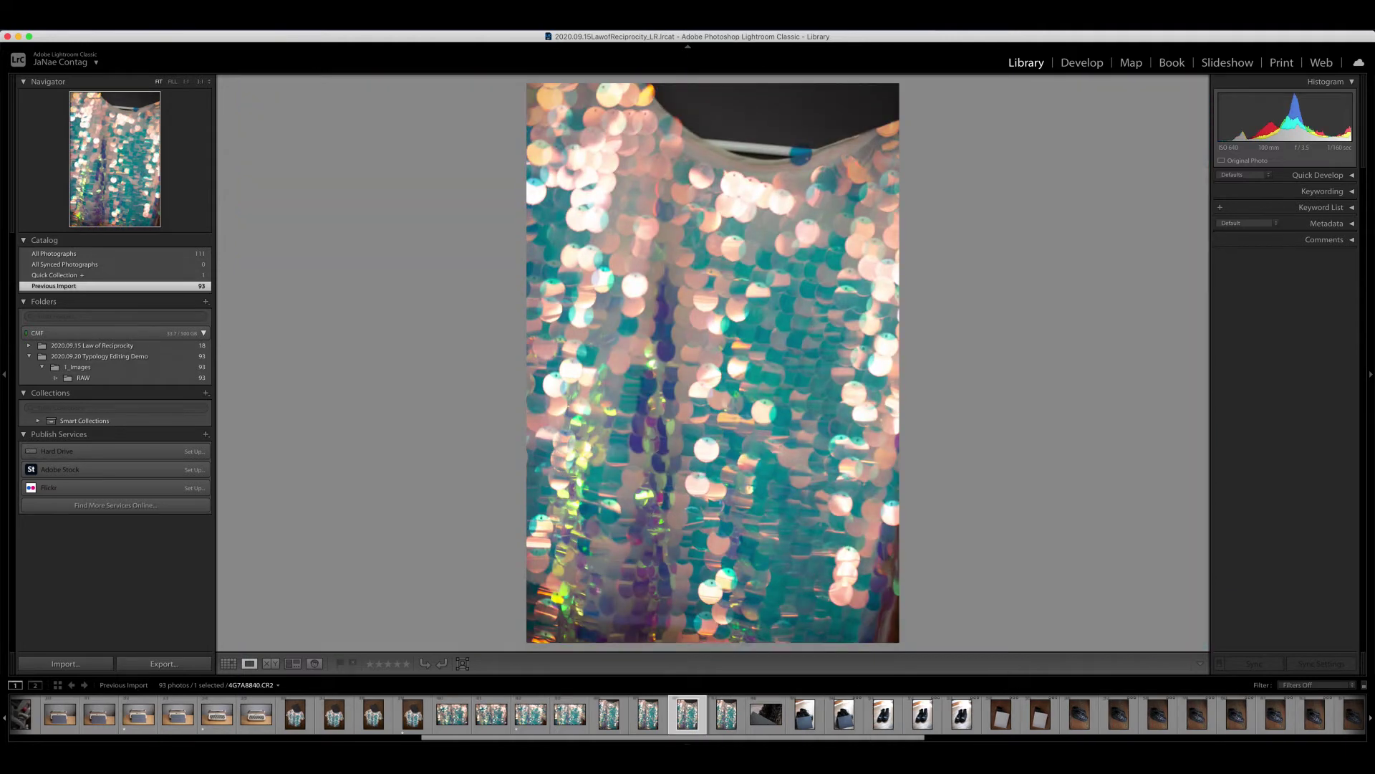
key("Right")
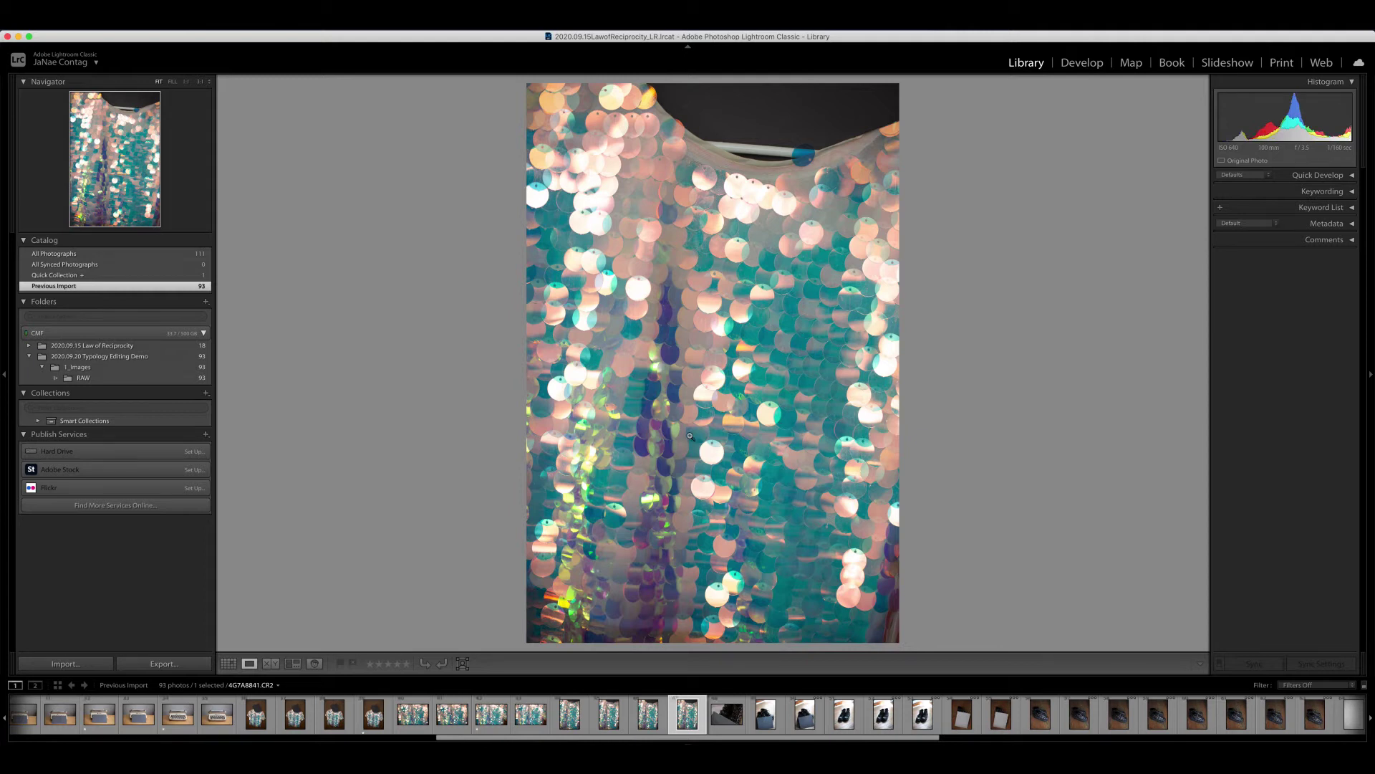
key("Right")
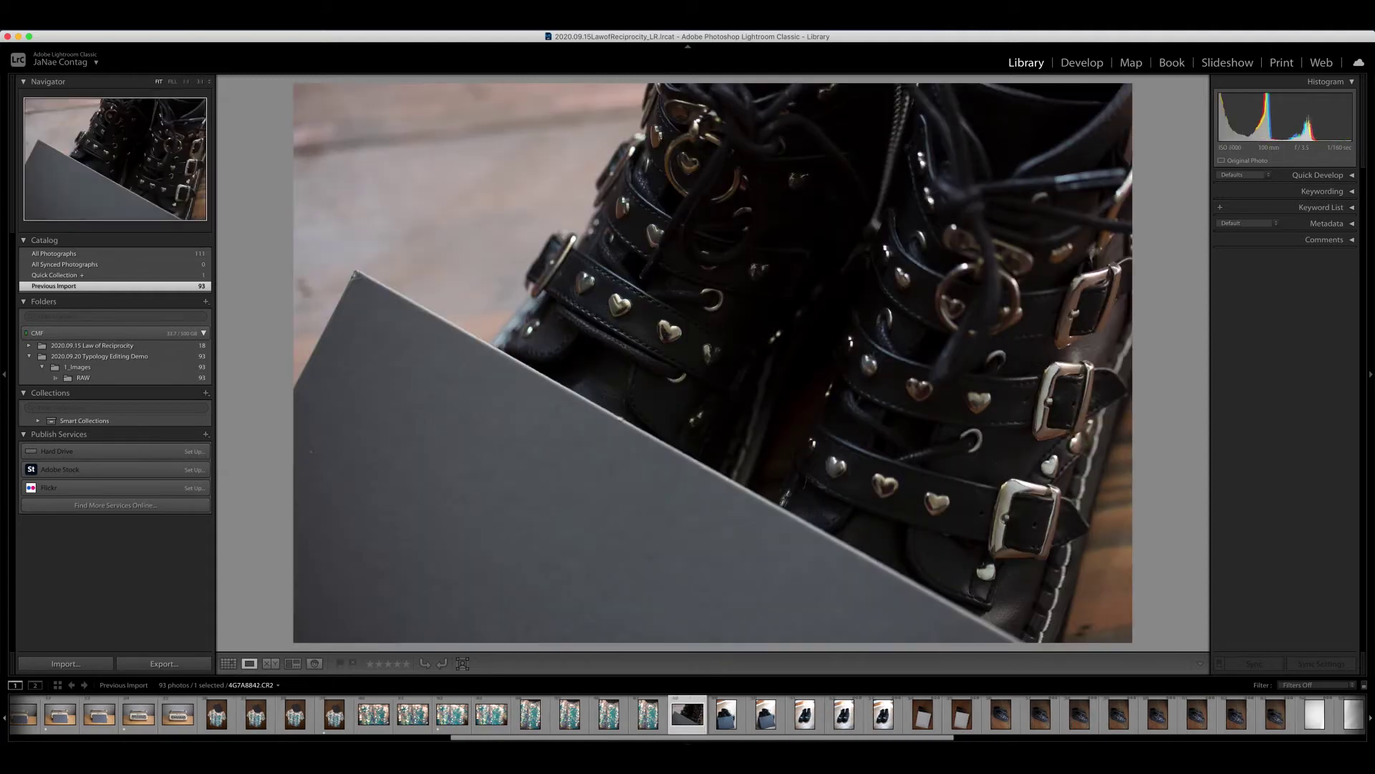
key("Right")
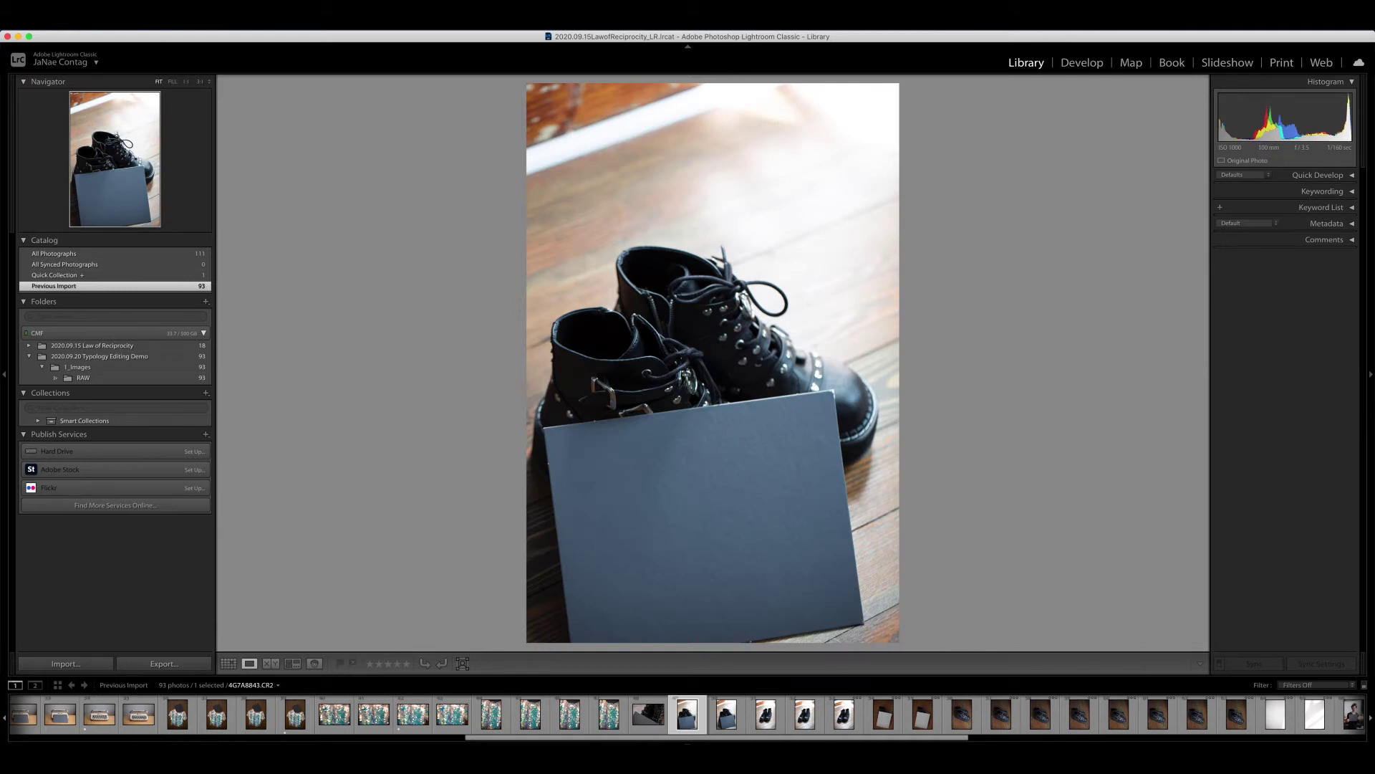
key("Right")
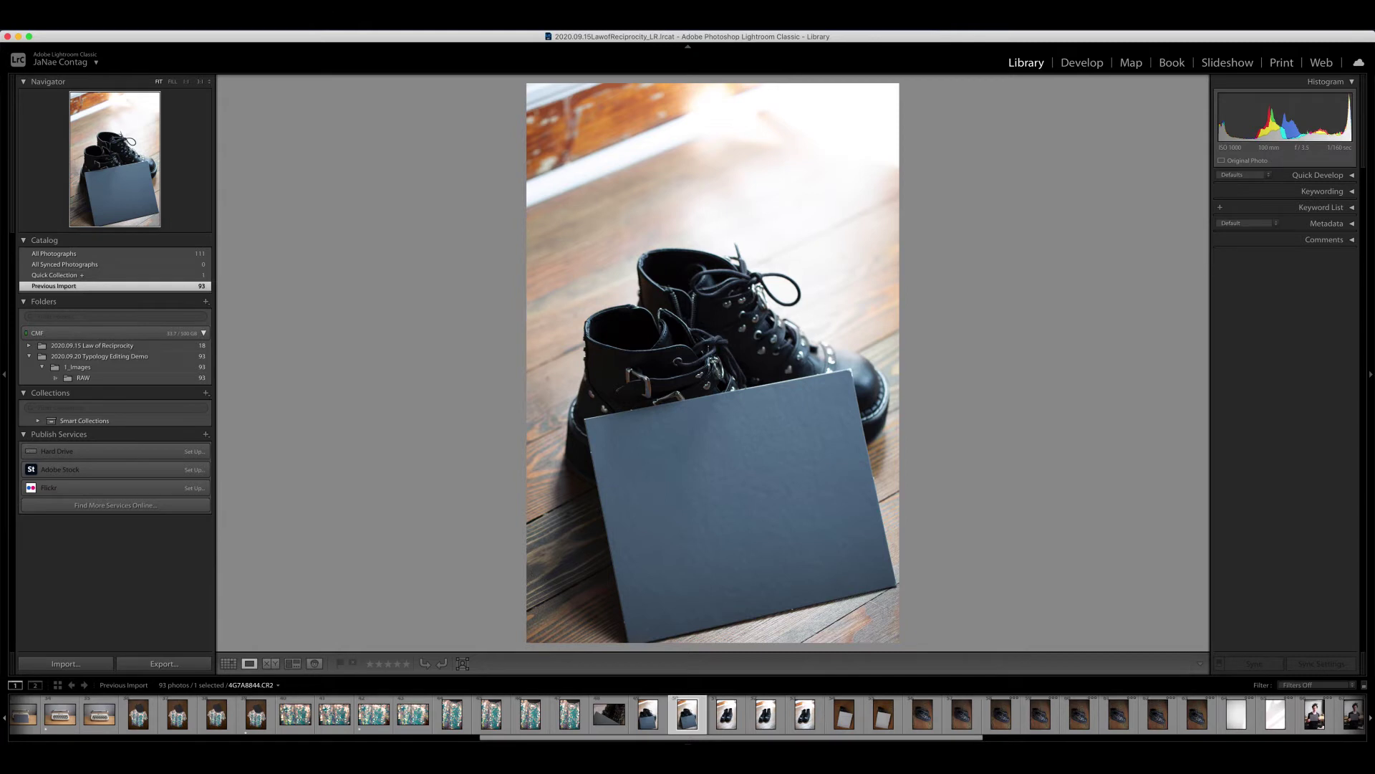
key("1")
Compare the shots of the boots on the bright floor without the gray card and rate 4G7A8846.CR2 one star
key("Right")
key("Right")
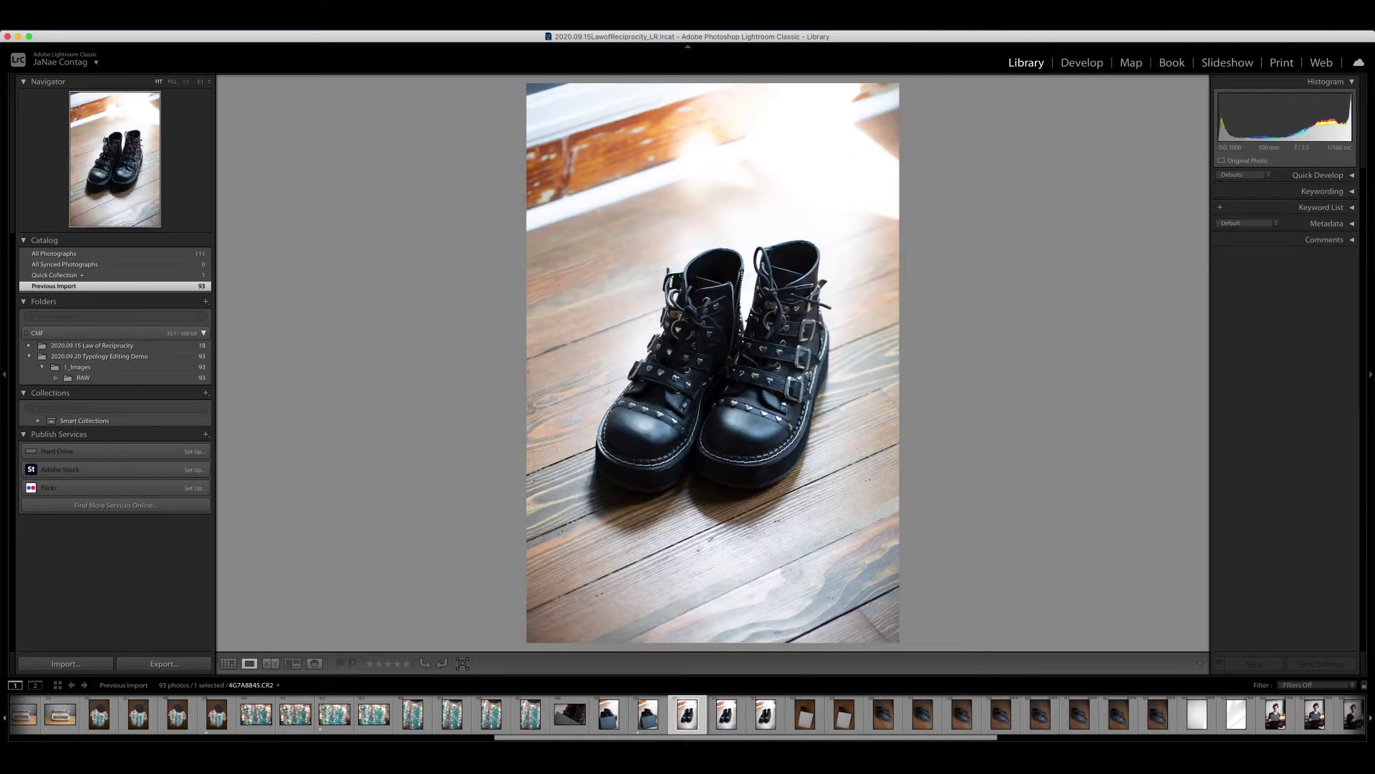
key("1")
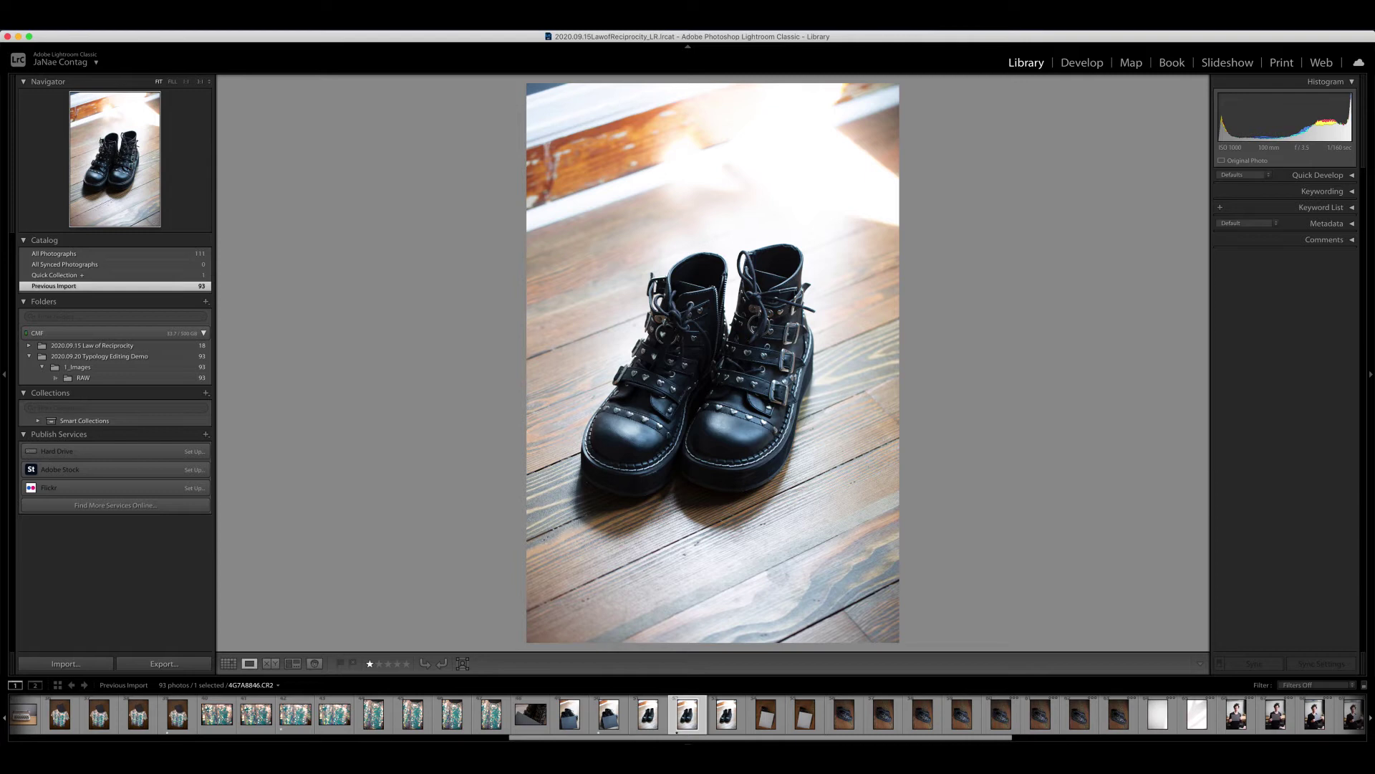
Go to the gray-card shots of the boots on the dark wood floor and rate 4G7A8849.CR2 one star
key("Right")
key("Right")
key("Right")
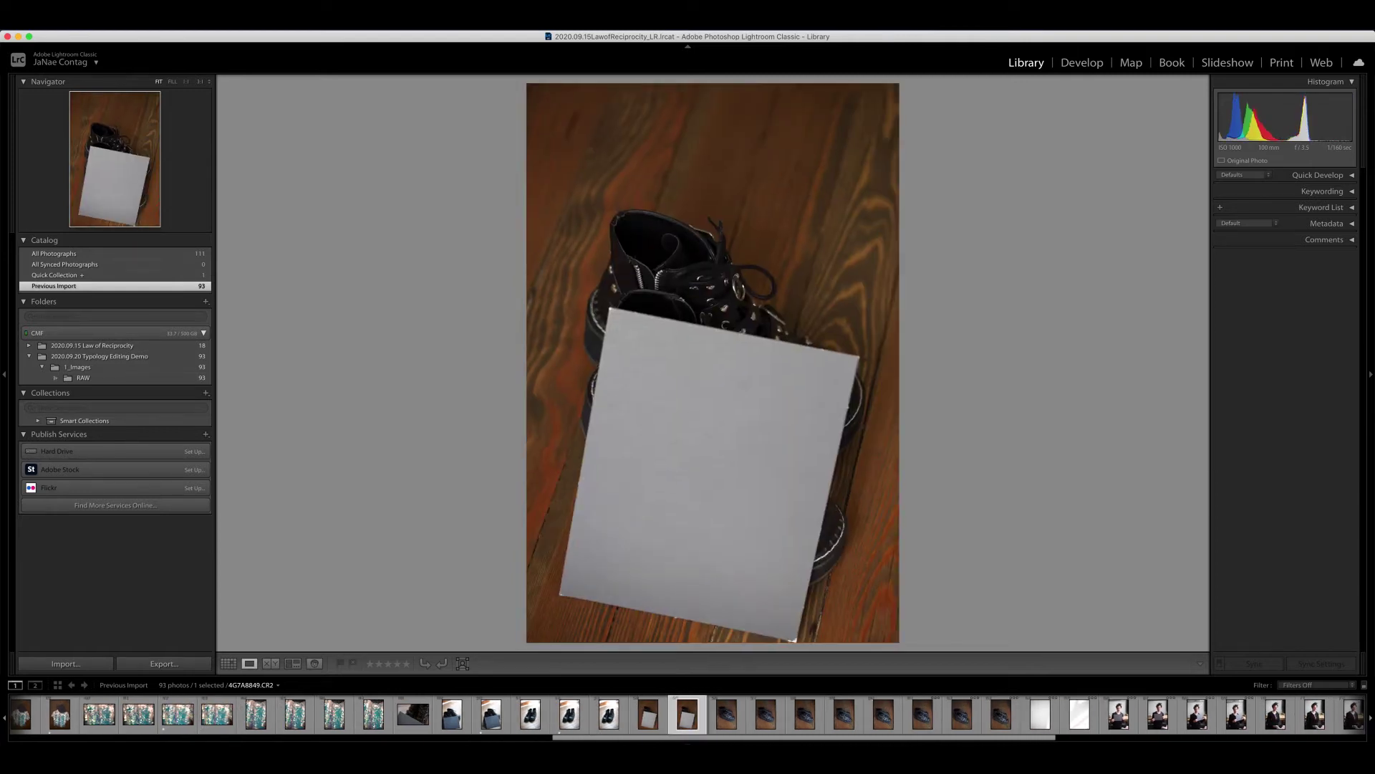
key("1")
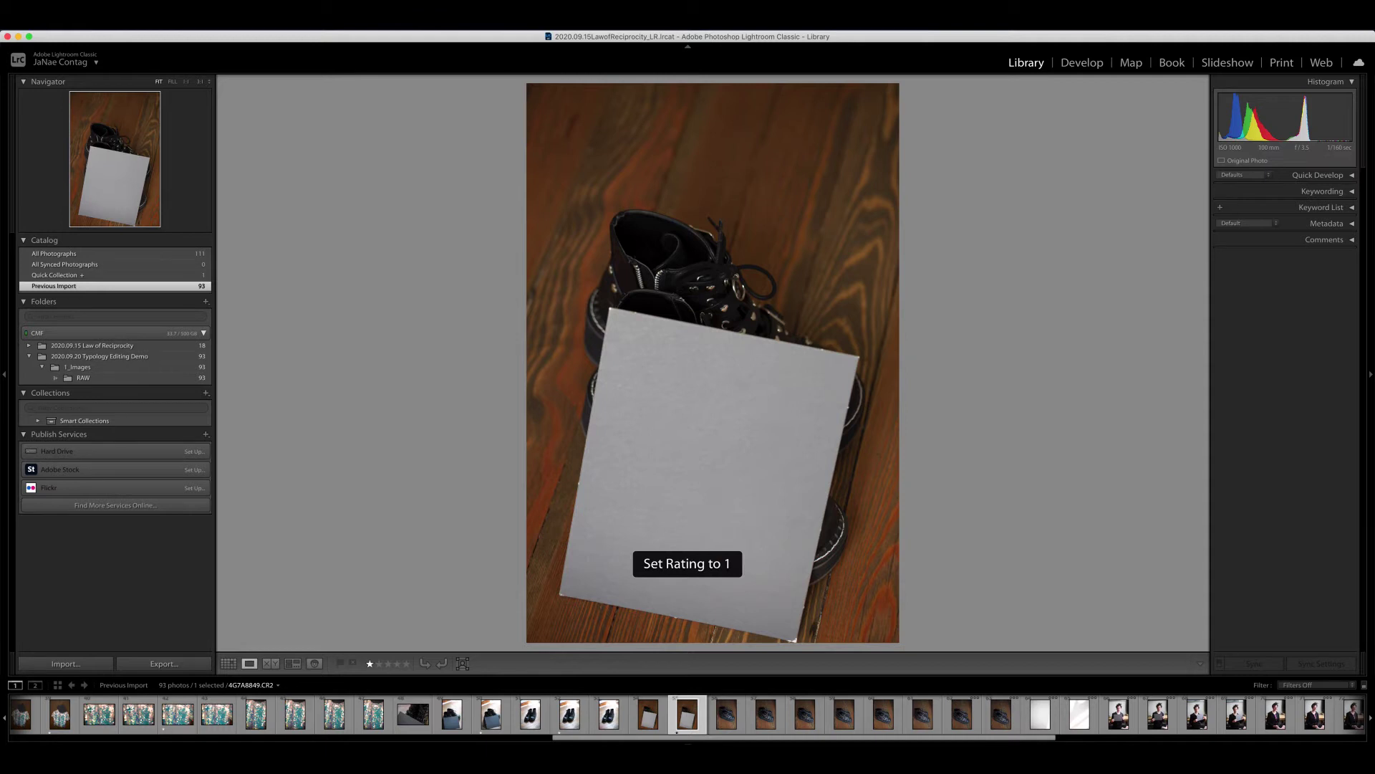
Compare the dark-wood boot shots without the gray card, rate 4G7A8854.CR2 one star, and recheck the bright-floor pick 4G7A8846.CR2
key("Right")
key("Right")
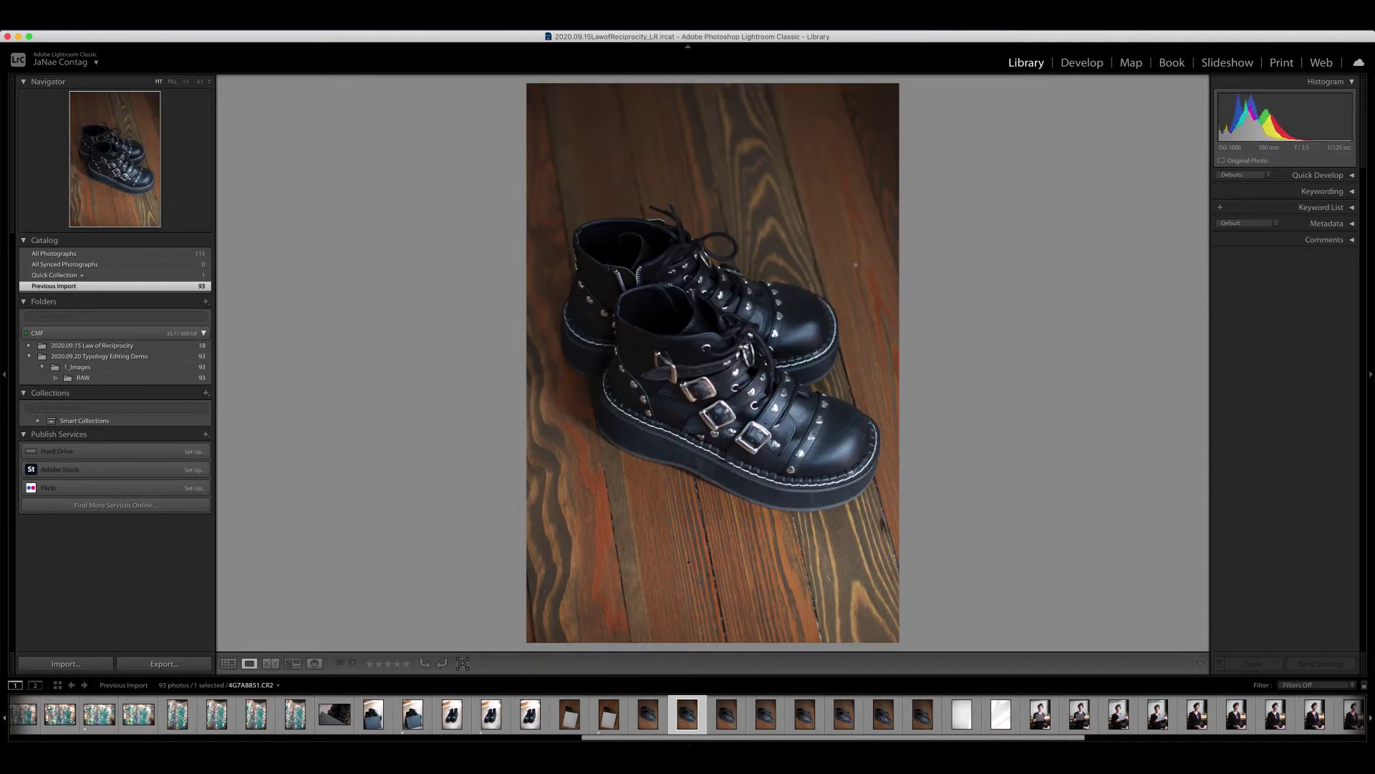
key("Right")
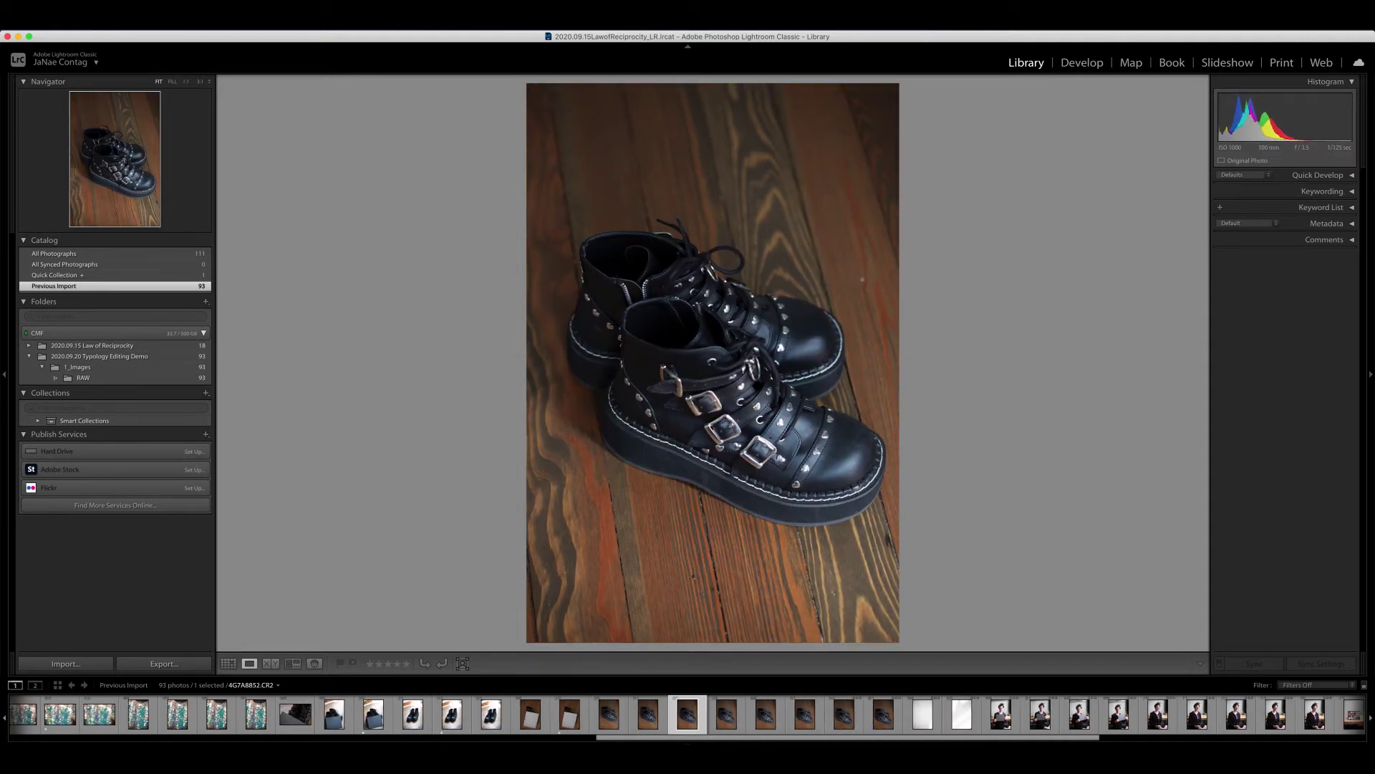
key("Right")
key("Right")
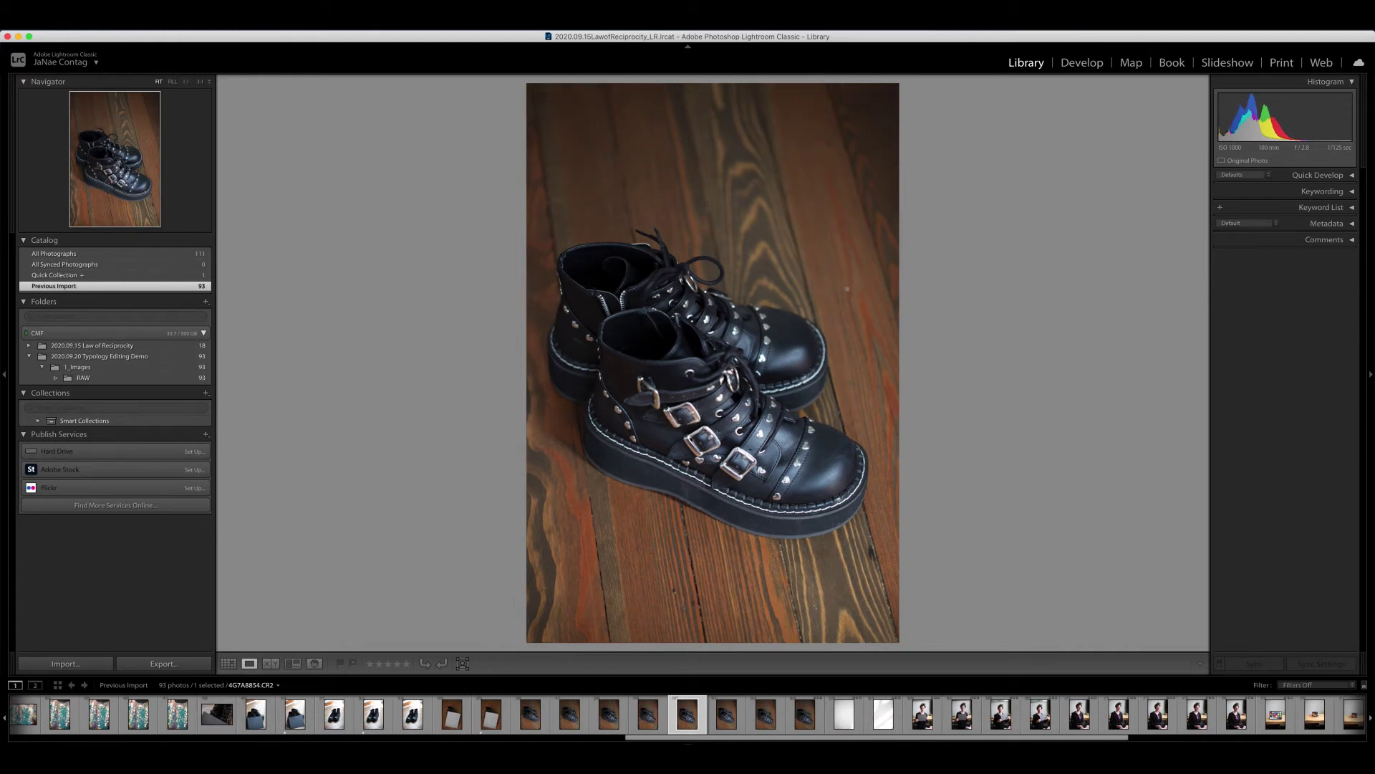
key("1")
left_click(372, 715)
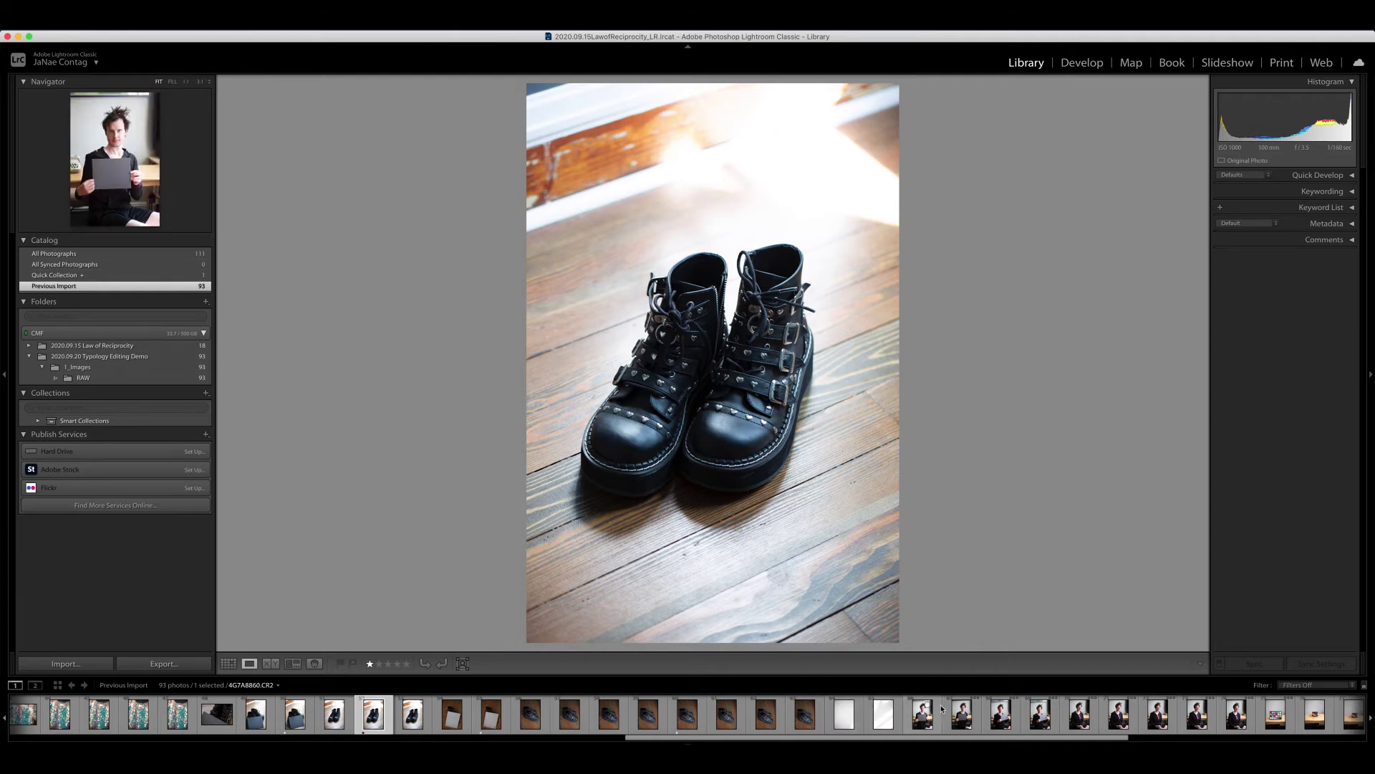
Rate the man's gray-card portrait 4G7A8863.CR2 and his smiling portrait without the card, 4G7A8866.CR2, one star each
left_click(1038, 715)
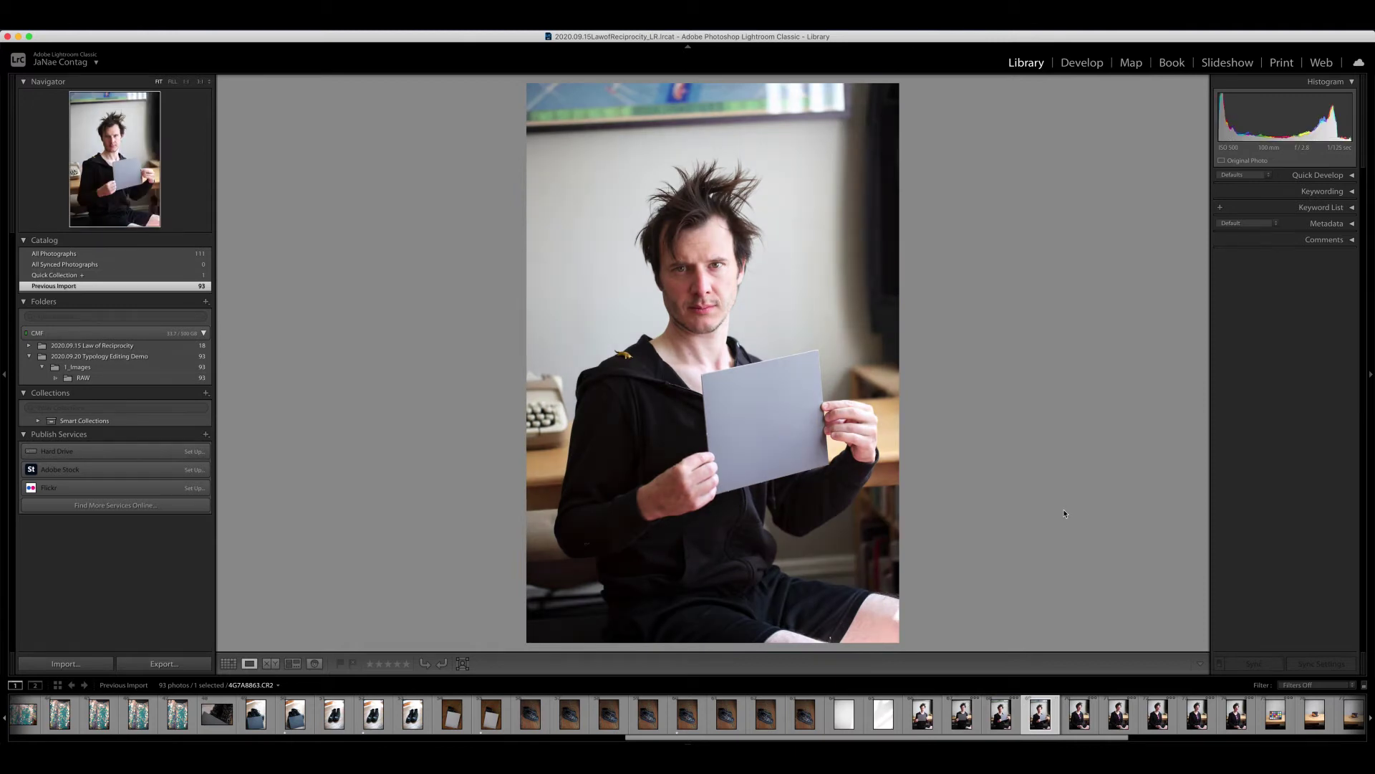
key("1")
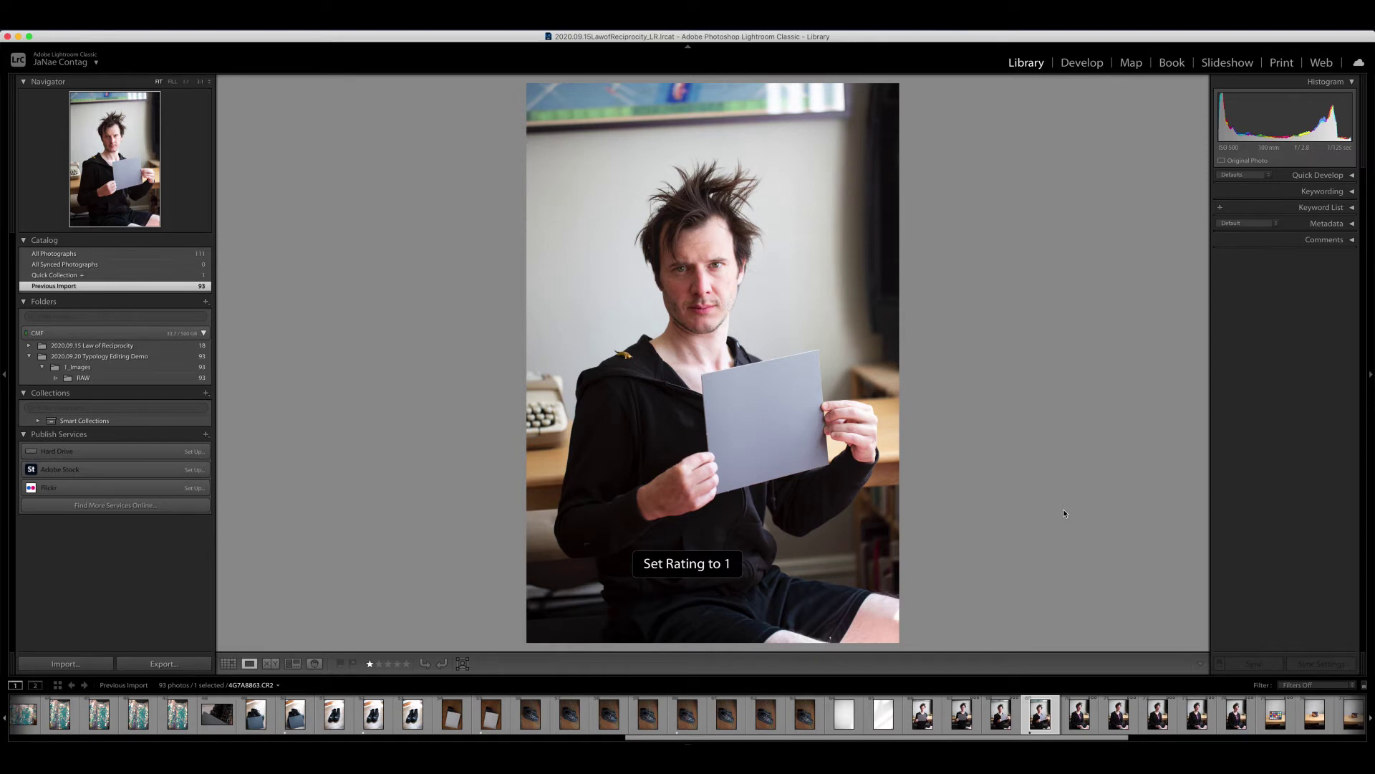
key("Right")
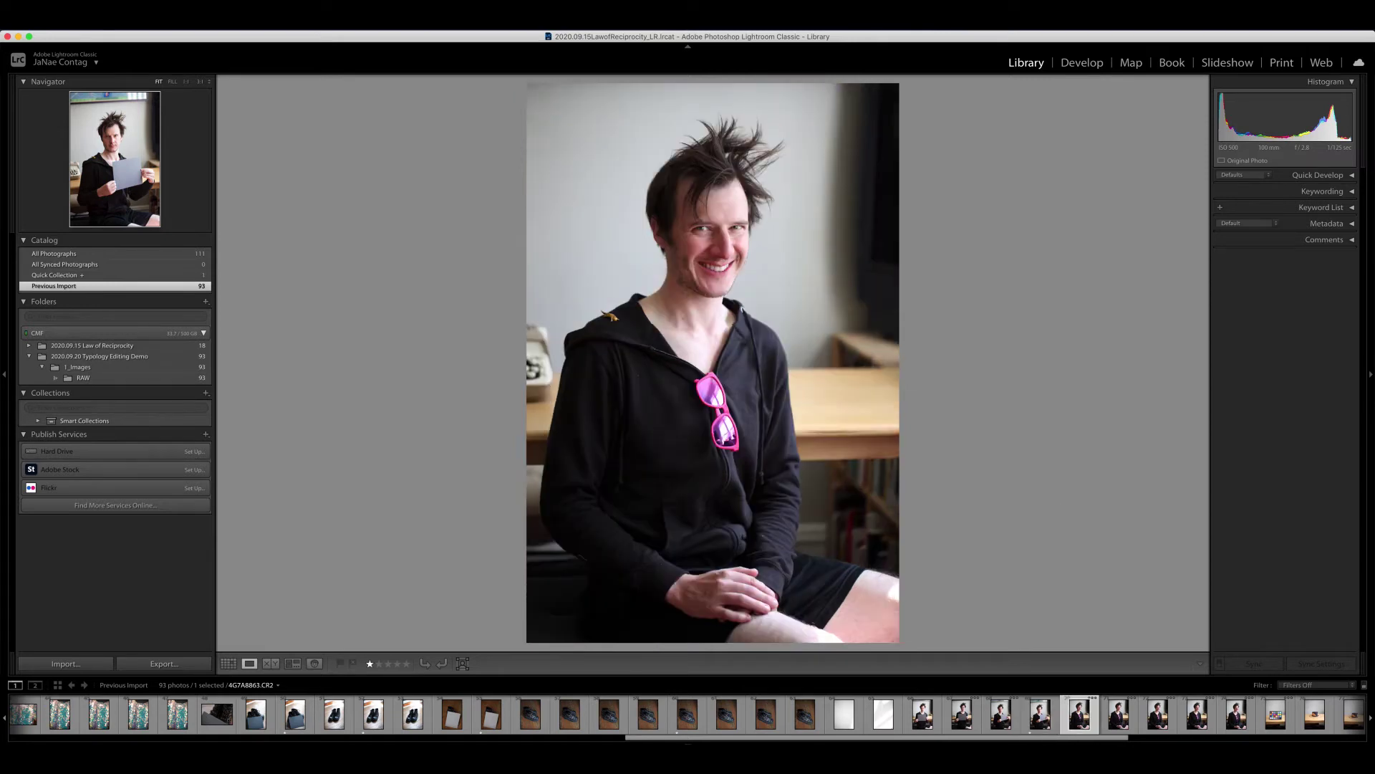
key("Right")
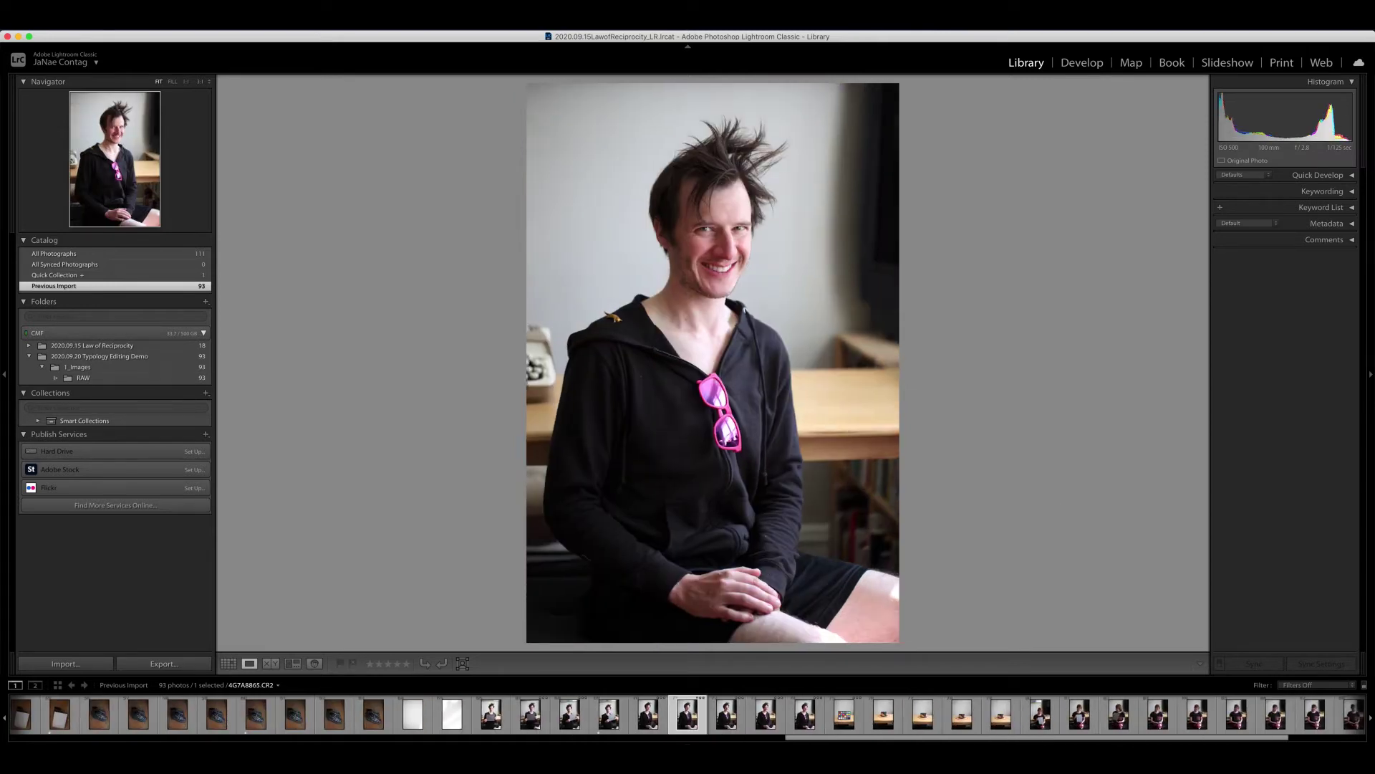
key("Right")
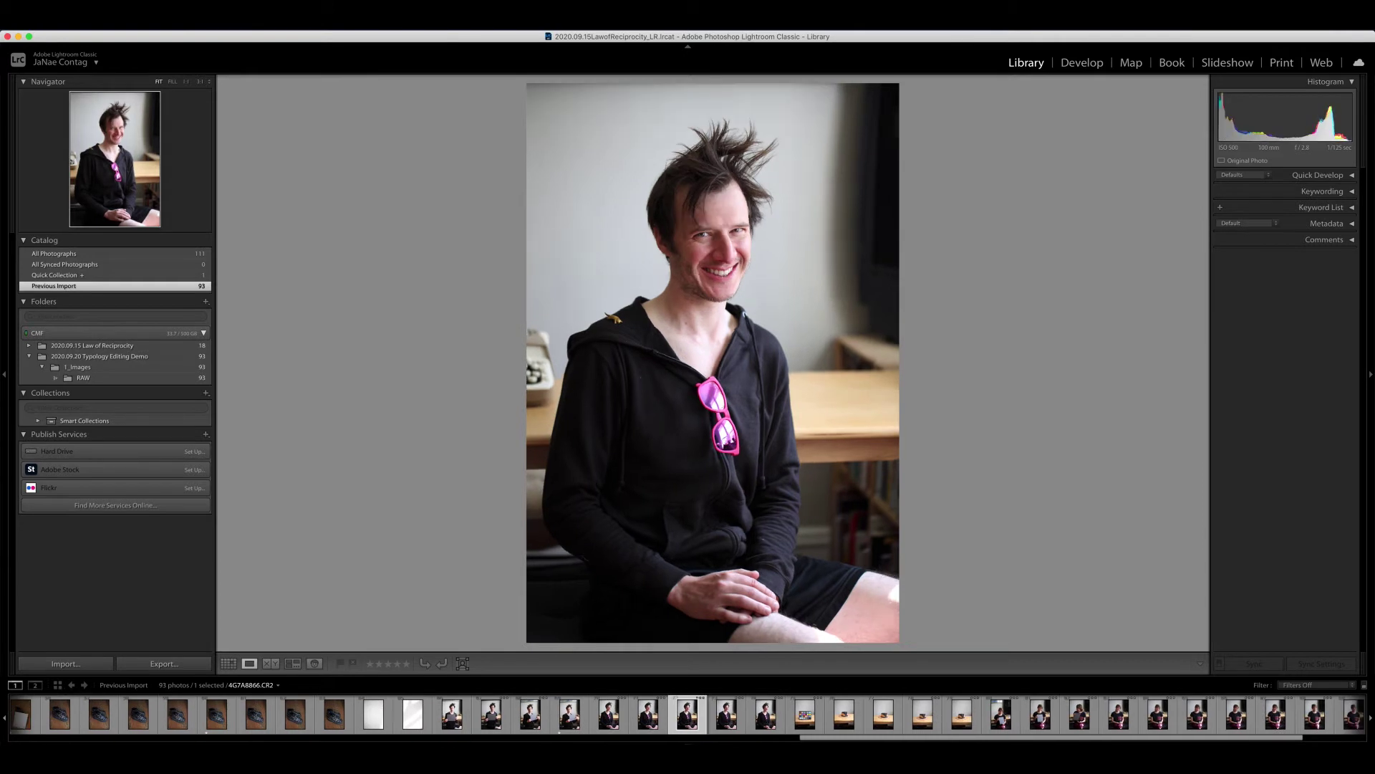
key("1")
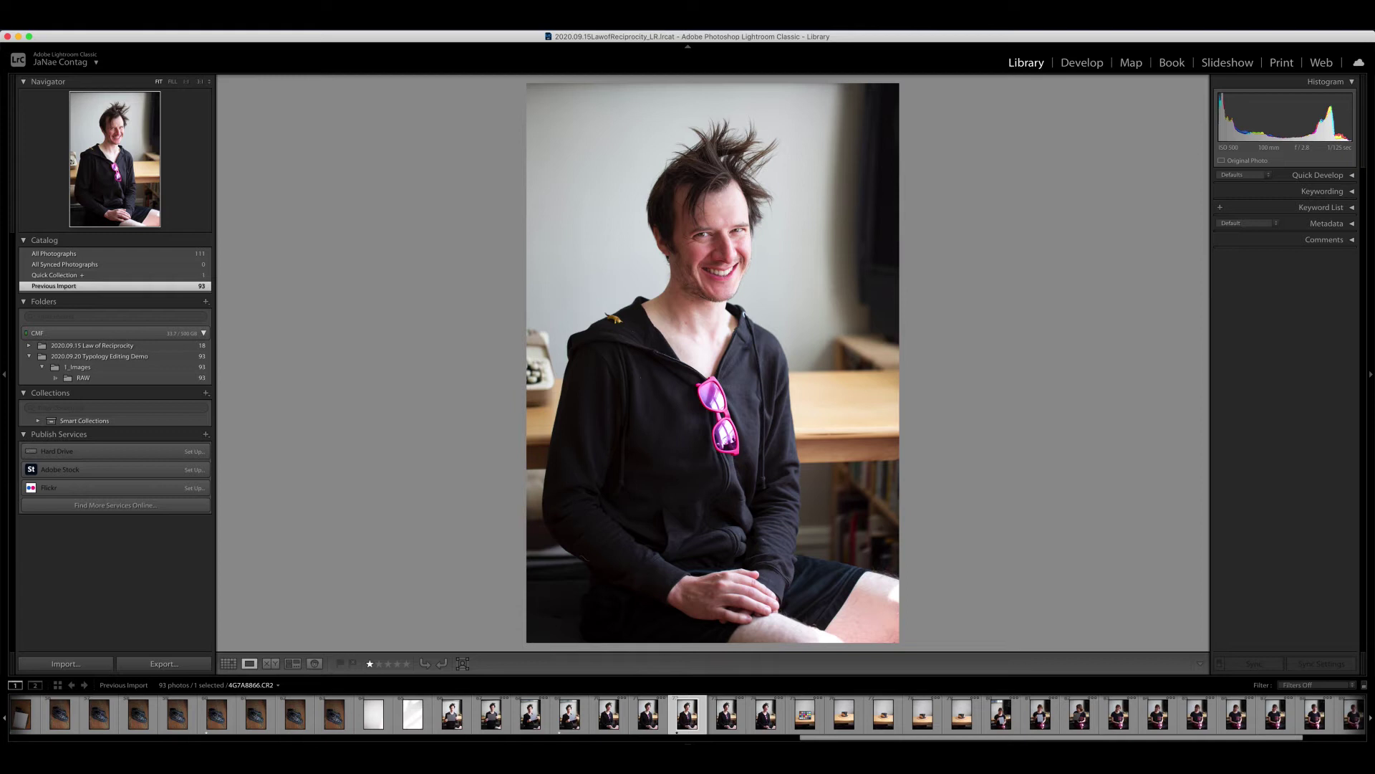
Compare the last smiling portraits of the man in the black hoodie and rate 4G7A8867.CR2 one star
key("Right")
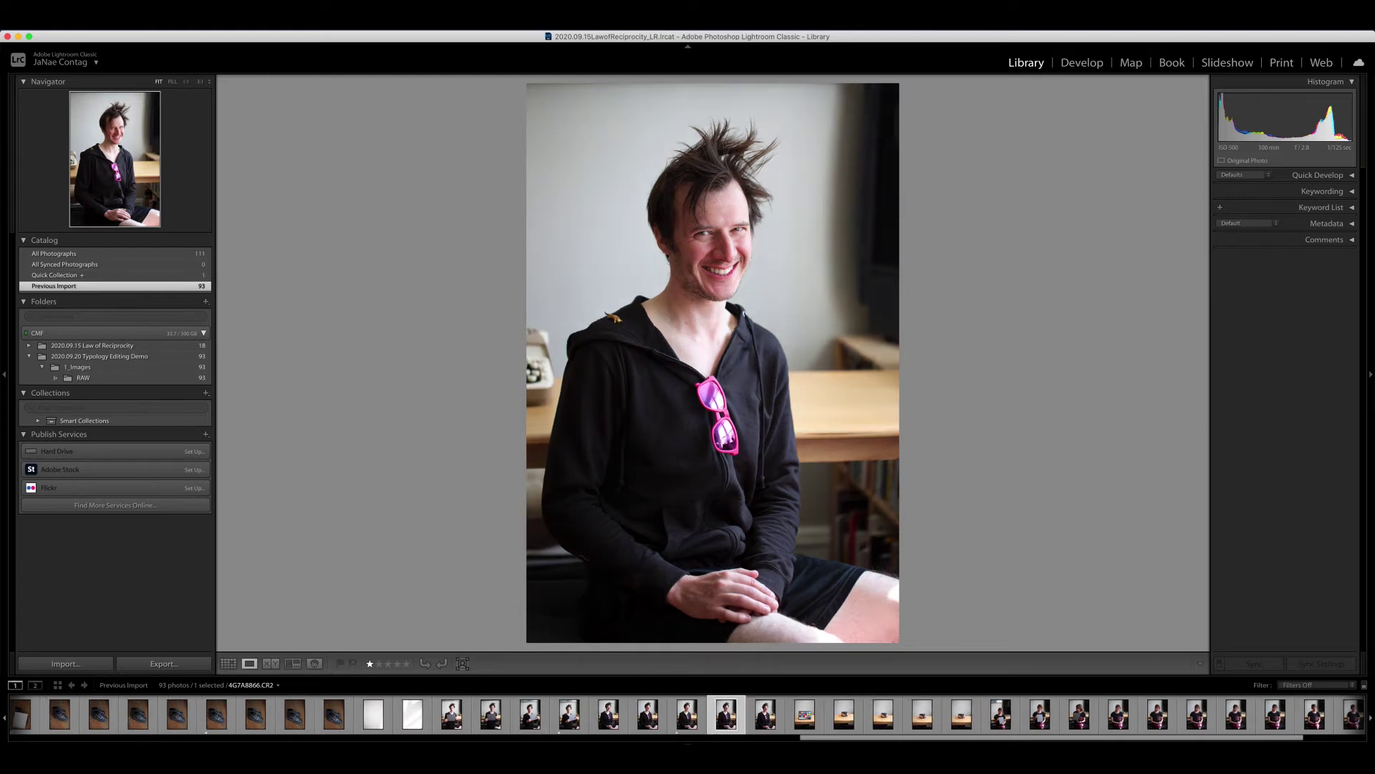
key("Right")
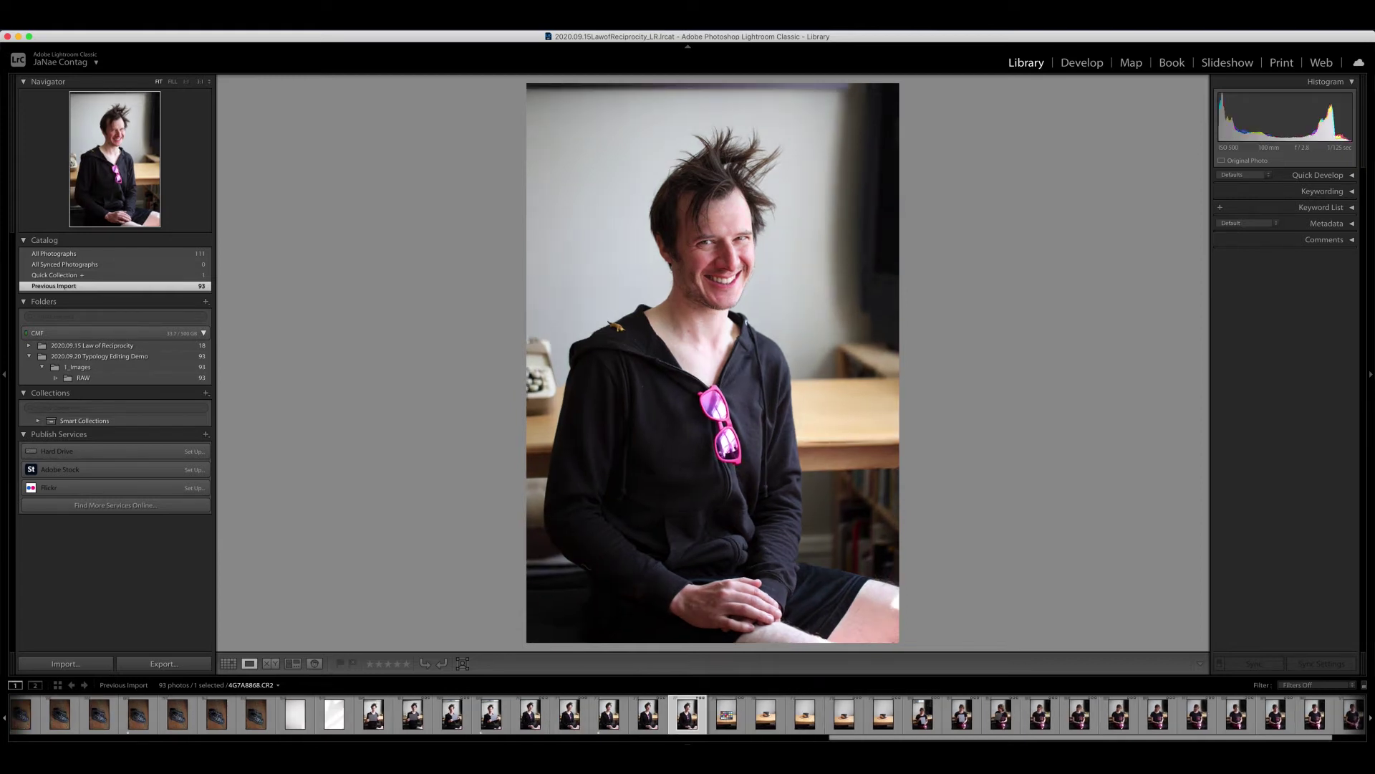
key("Right")
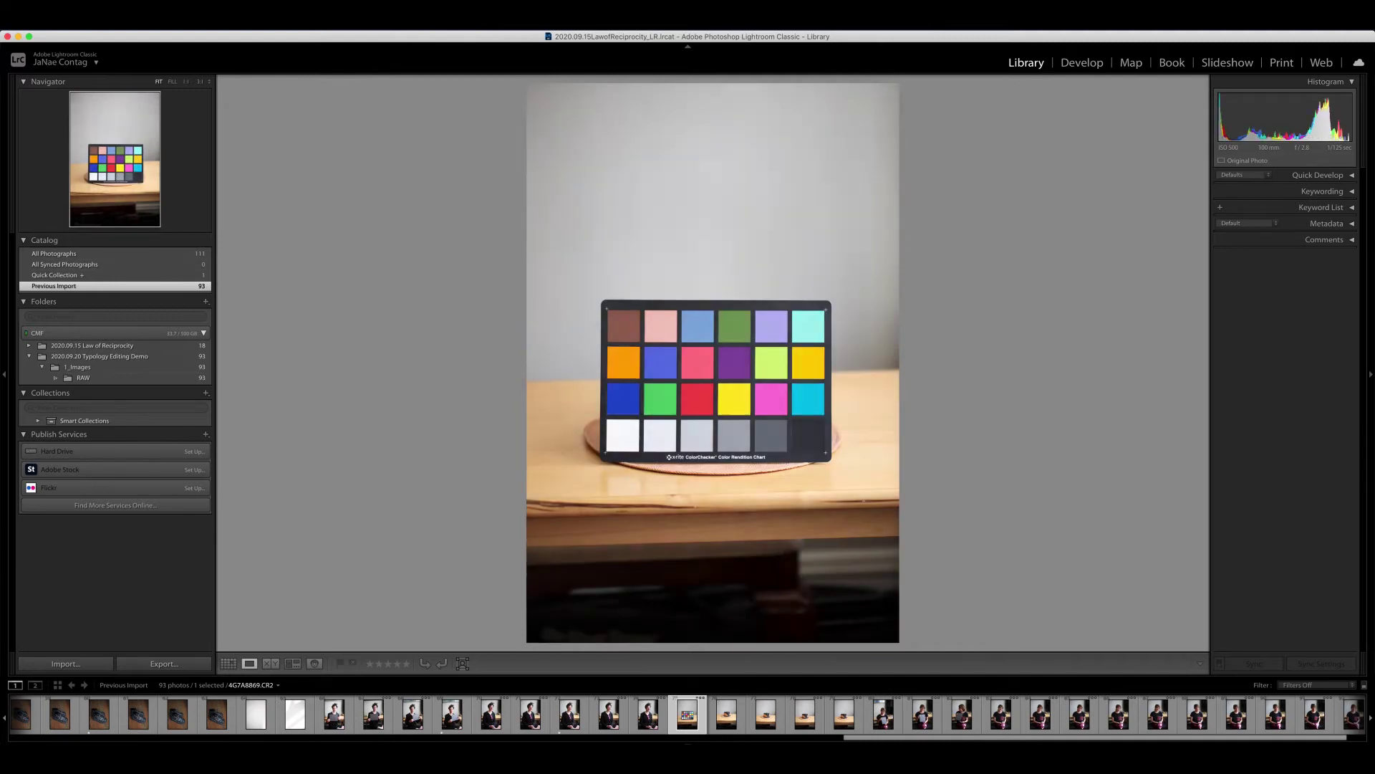
key("Left")
key("Left")
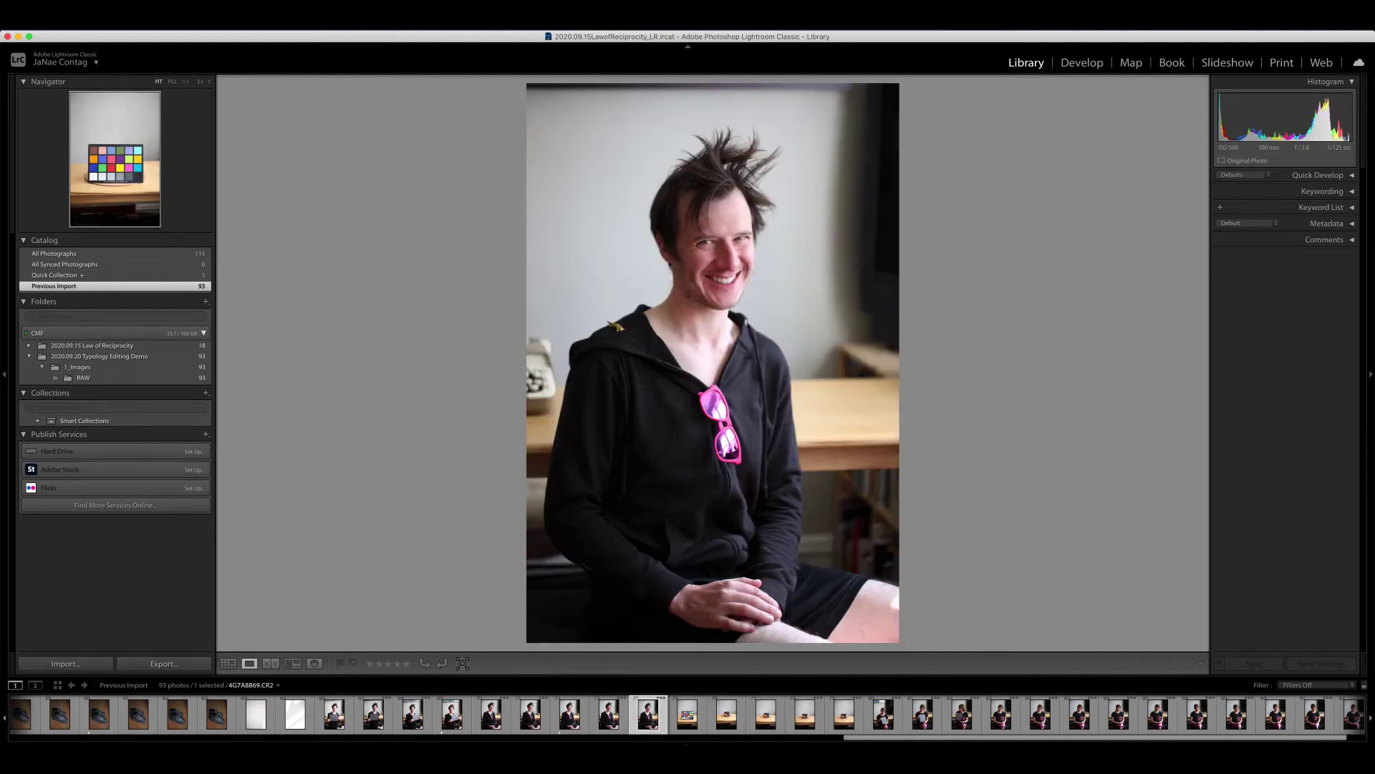
key("1")
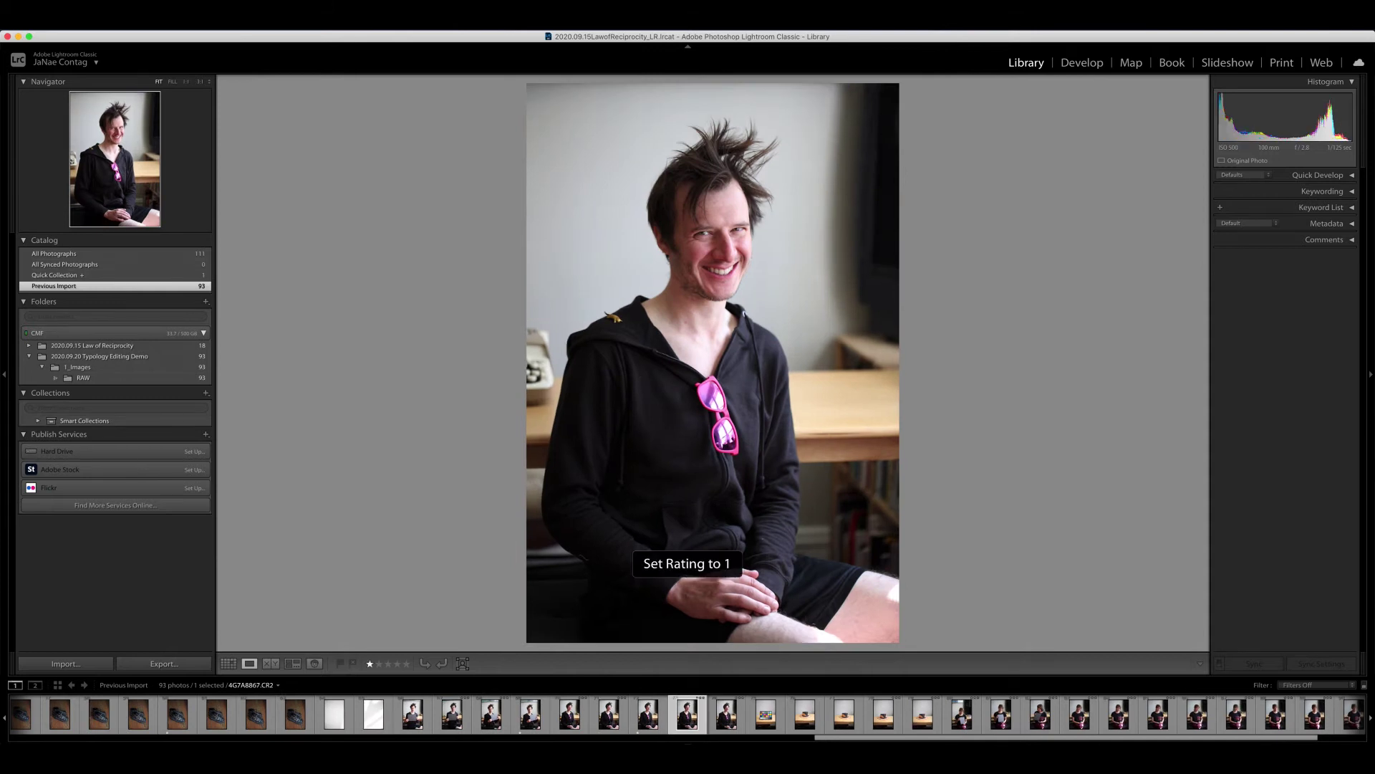
Rate the color checker chart shot on the table, 4G7A8869.CR2, one star
key("Right")
key("Right")
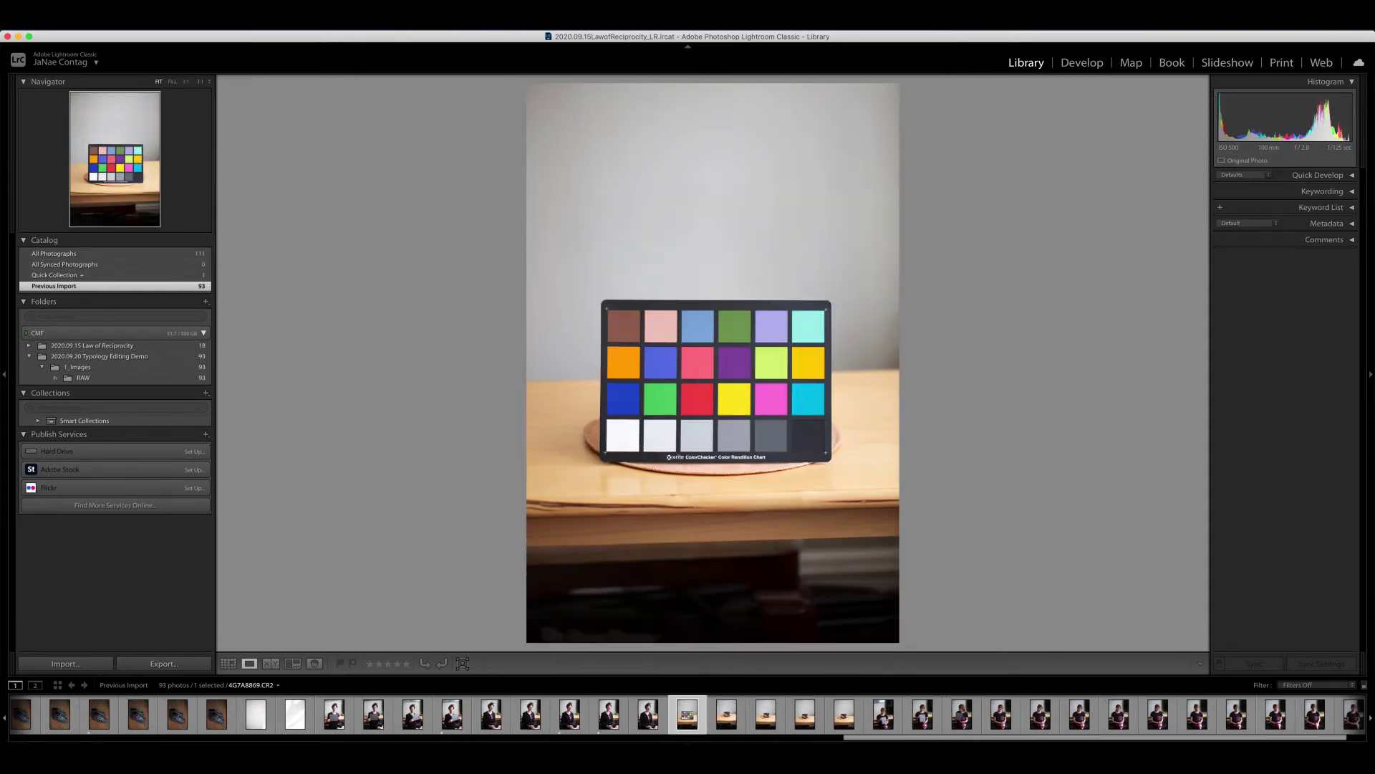
key("1")
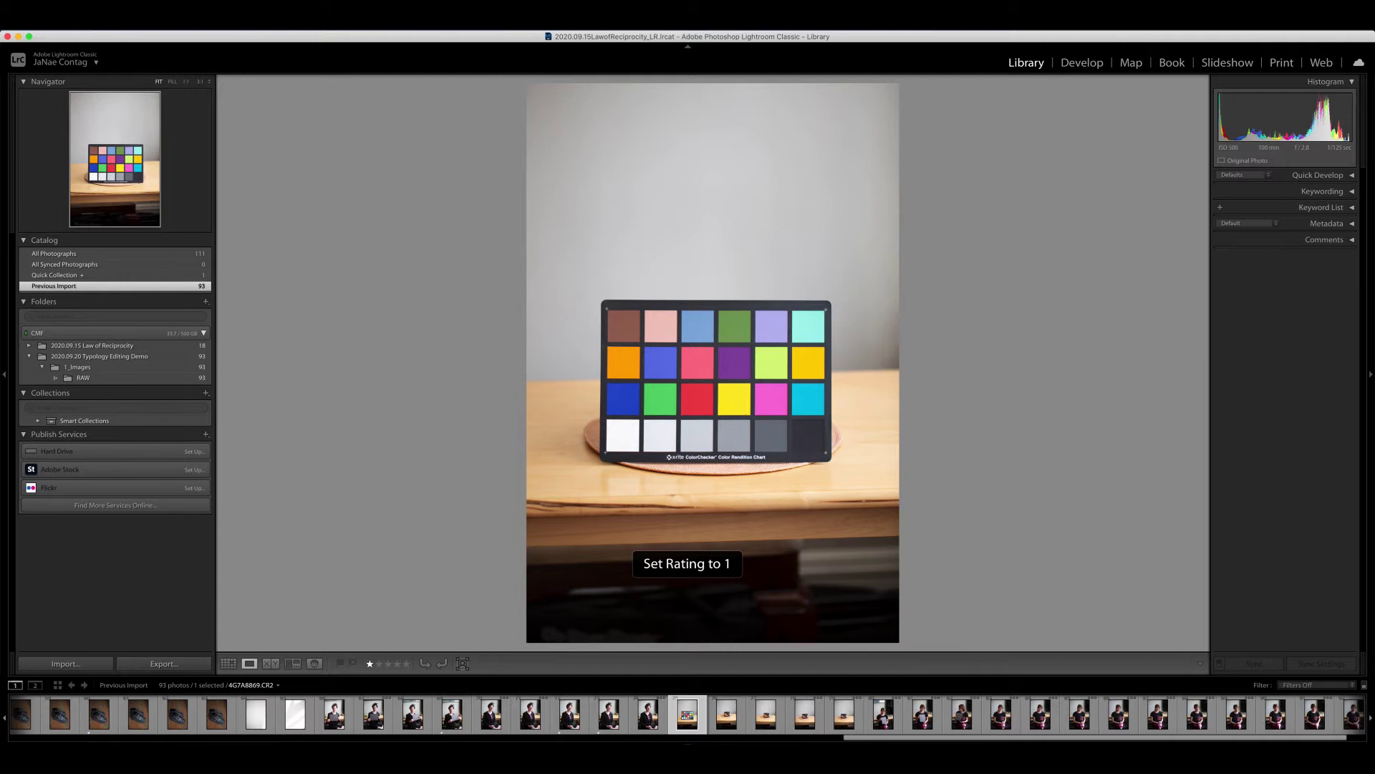
Compare the shots of the hat on the table and rate 4G7A8873.CR2 one star
key("Right")
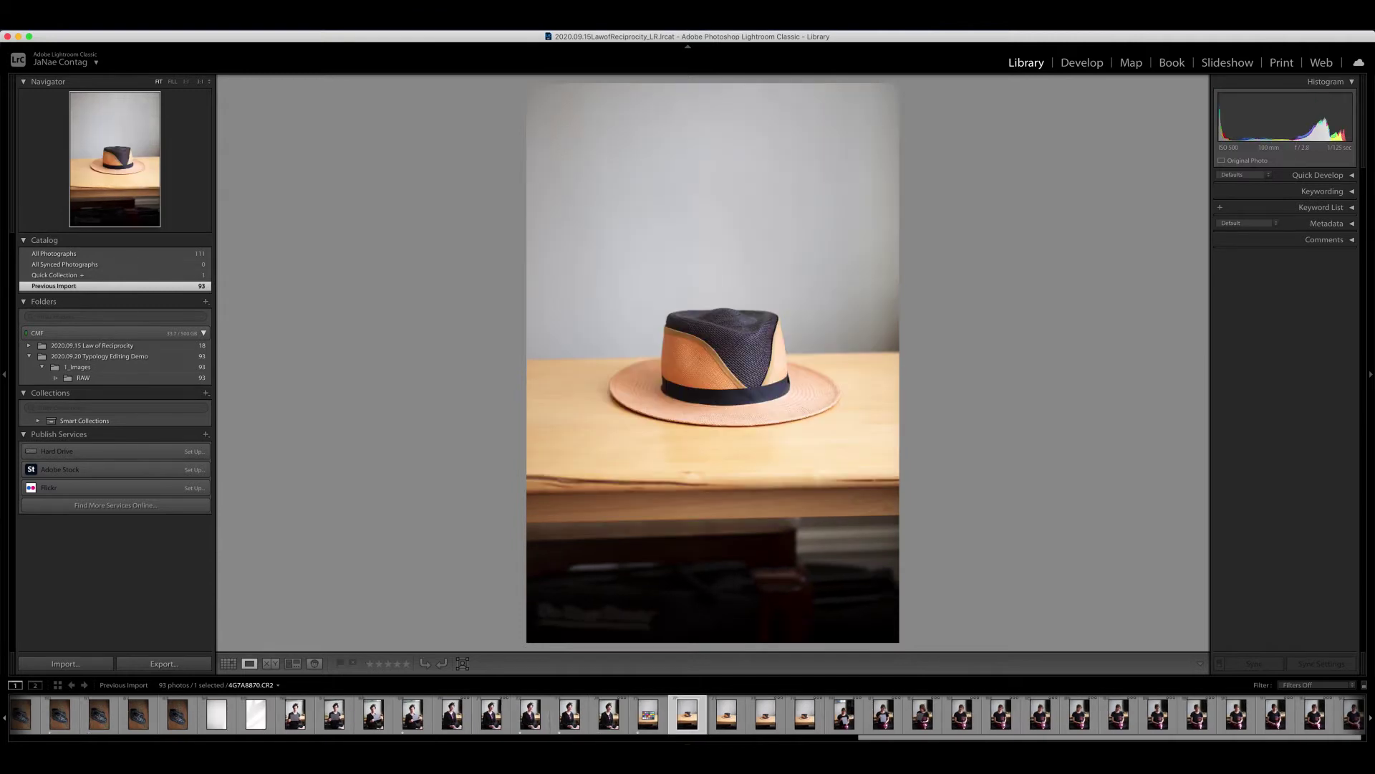
key("Right")
key("Right")
key("Right")
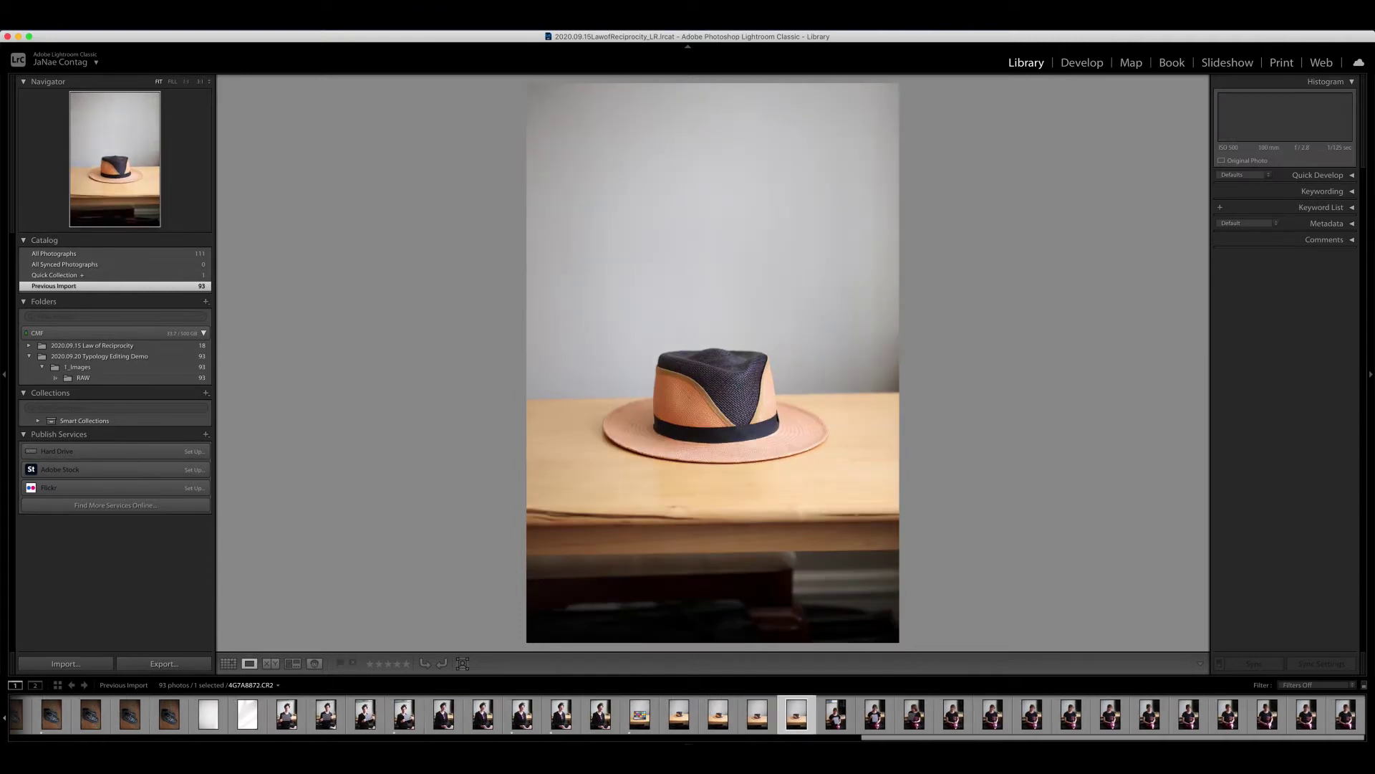
key("1")
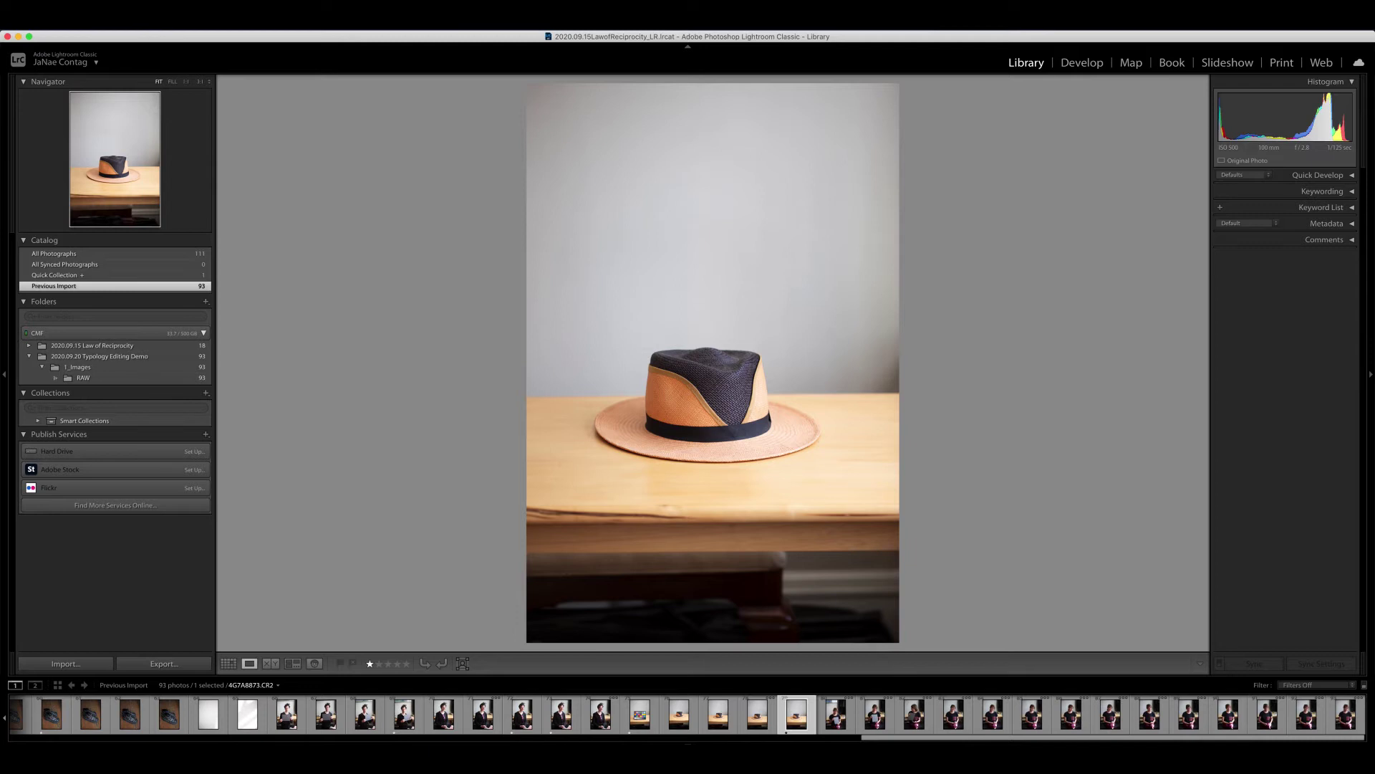
Compare the woman's gray-card portraits and rate 4G7A8874.CR2 one star
left_click(835, 714)
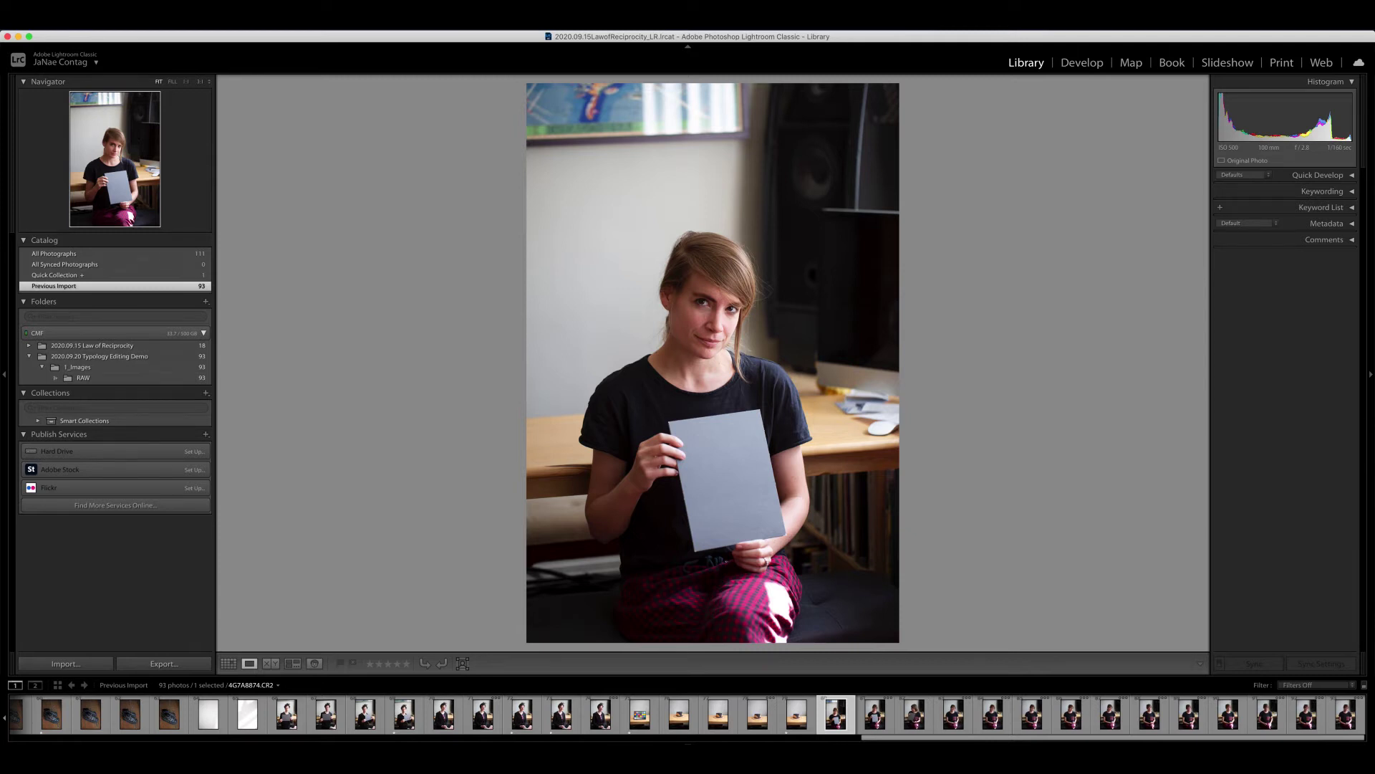
key("Right")
key("Left")
key("1")
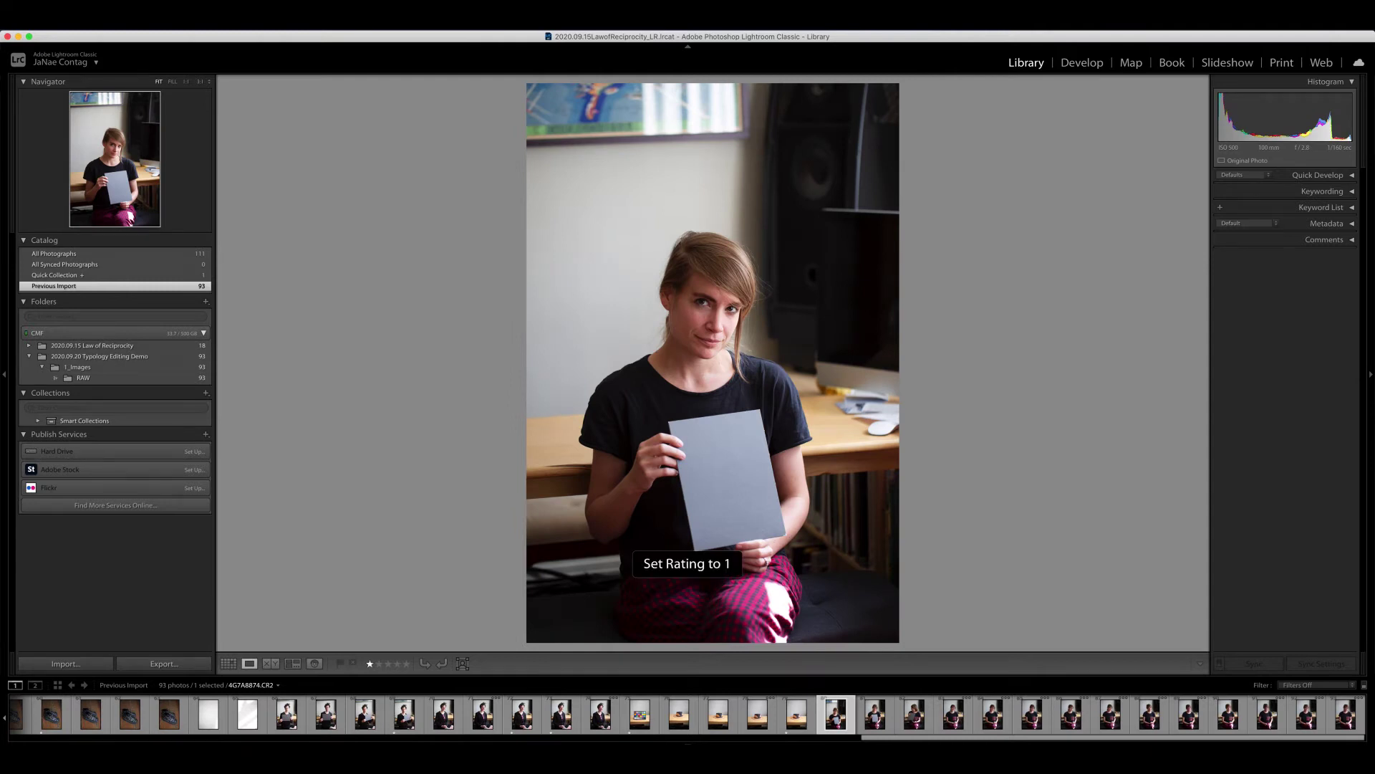
Go through the woman's portraits after the gray-card shot and rate the slight-smile portrait 4G7A8880.CR2 one star
key("Right")
key("Right")
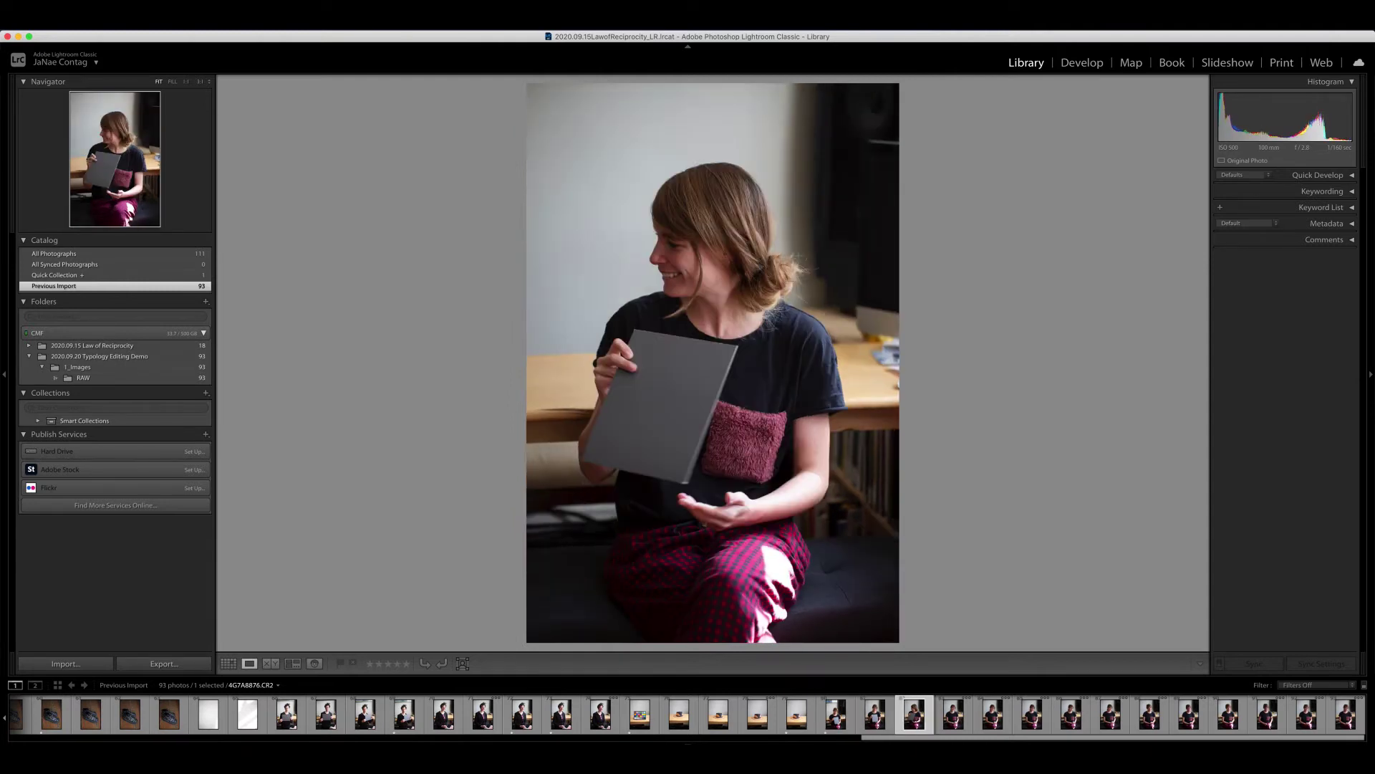
key("Right")
key("Right")
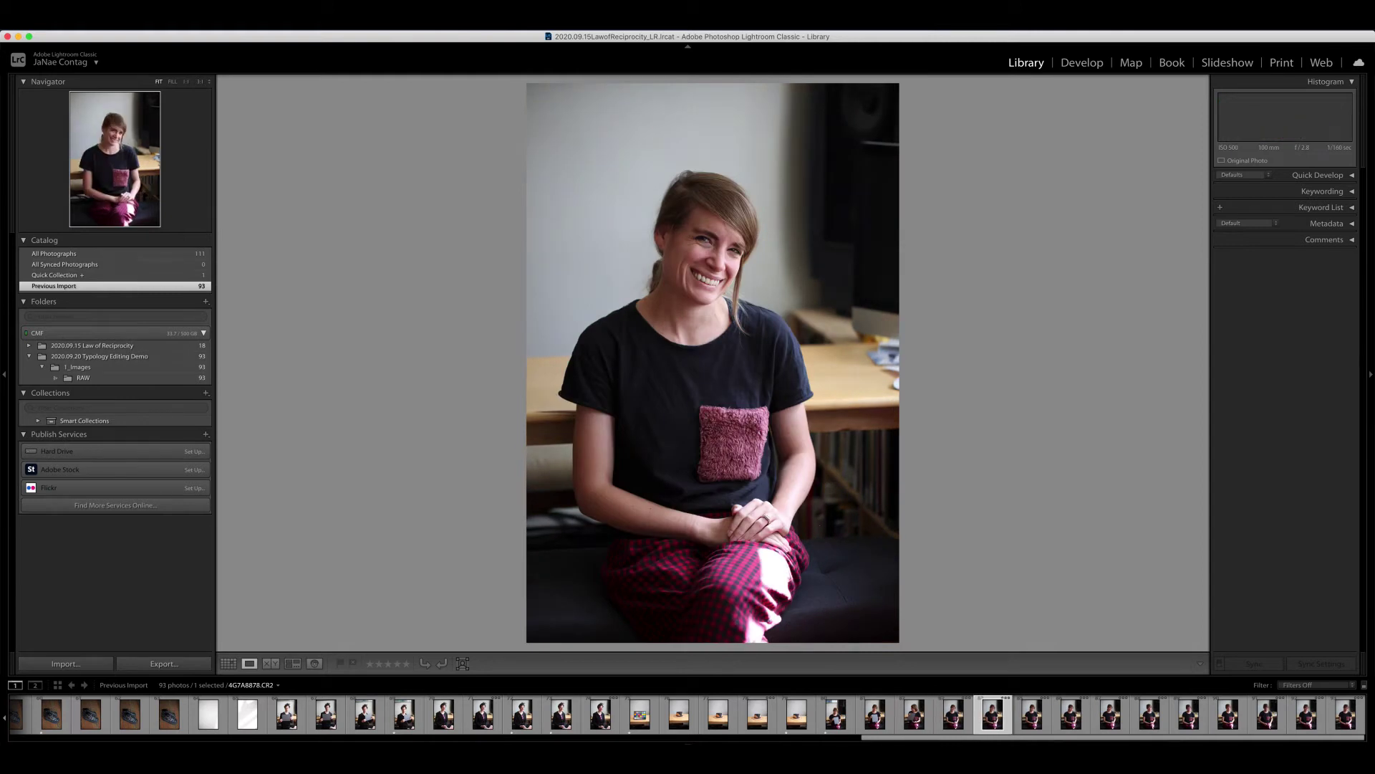
key("Right")
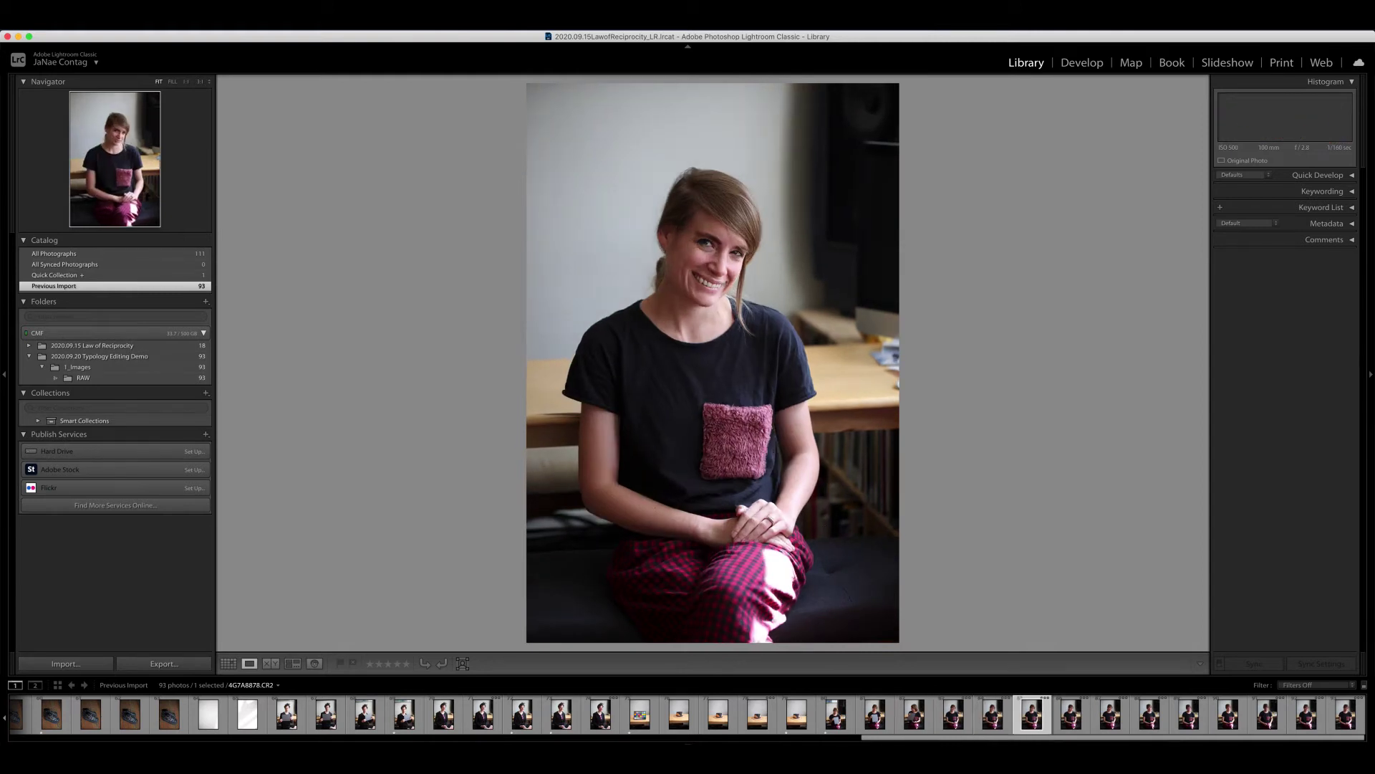
key("Right")
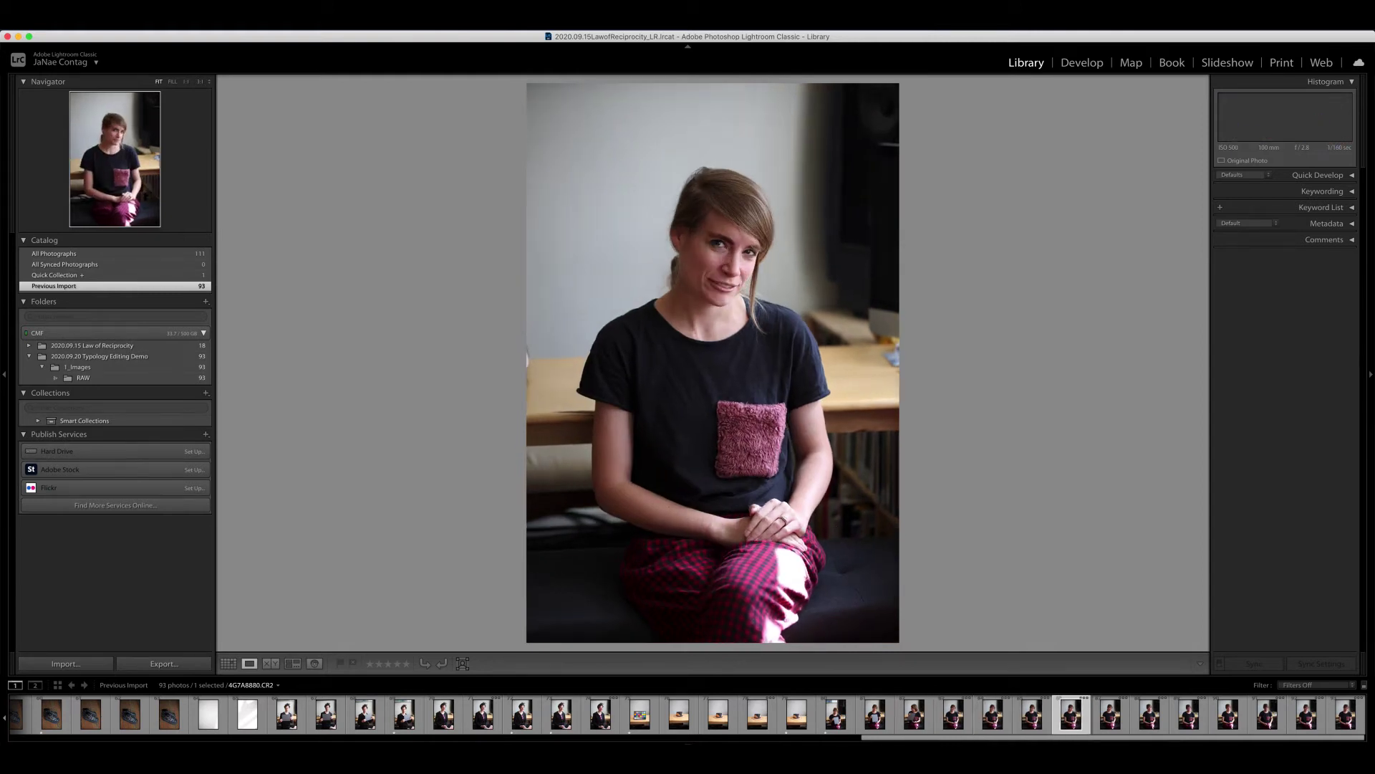
key("1")
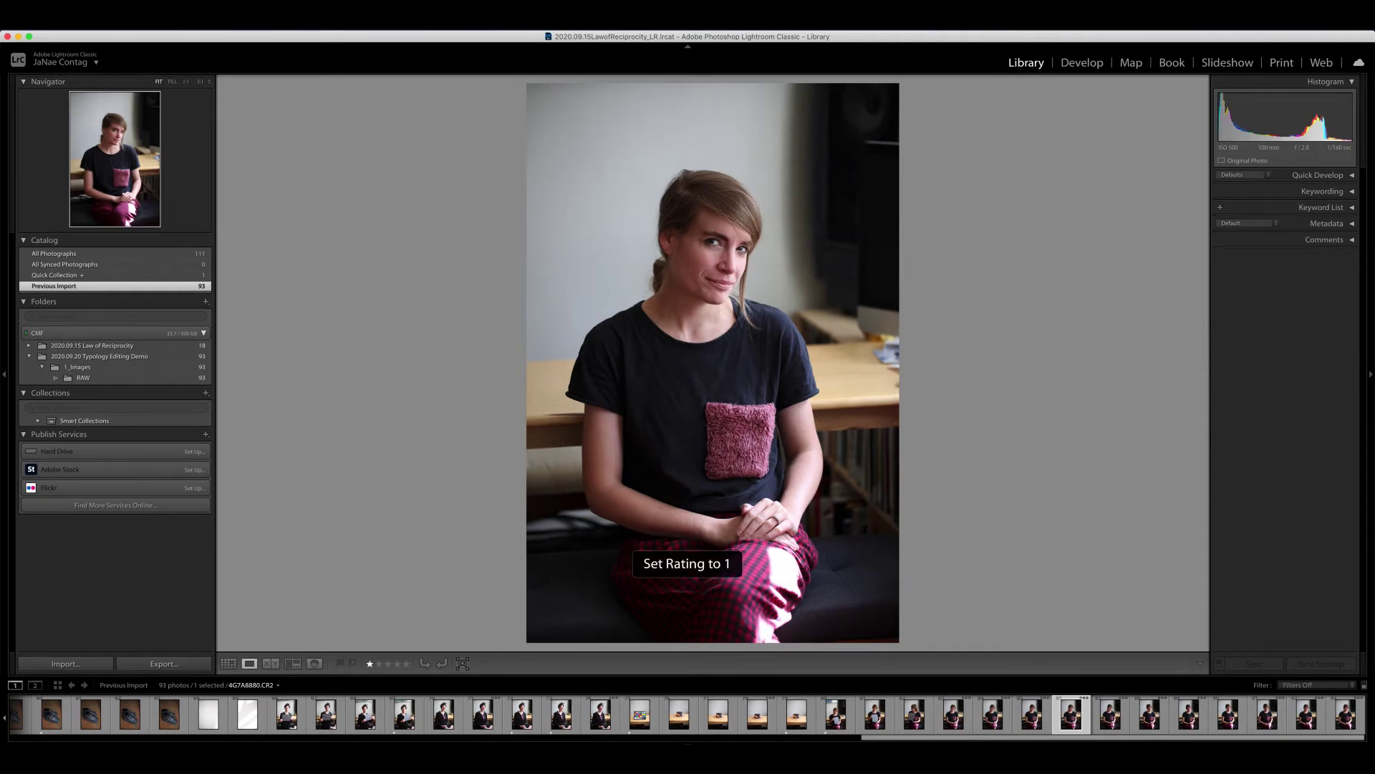
Rate the woman's smiling portrait 4G7A8882.CR2 one star and review her remaining portraits through the end of the import
key("Right")
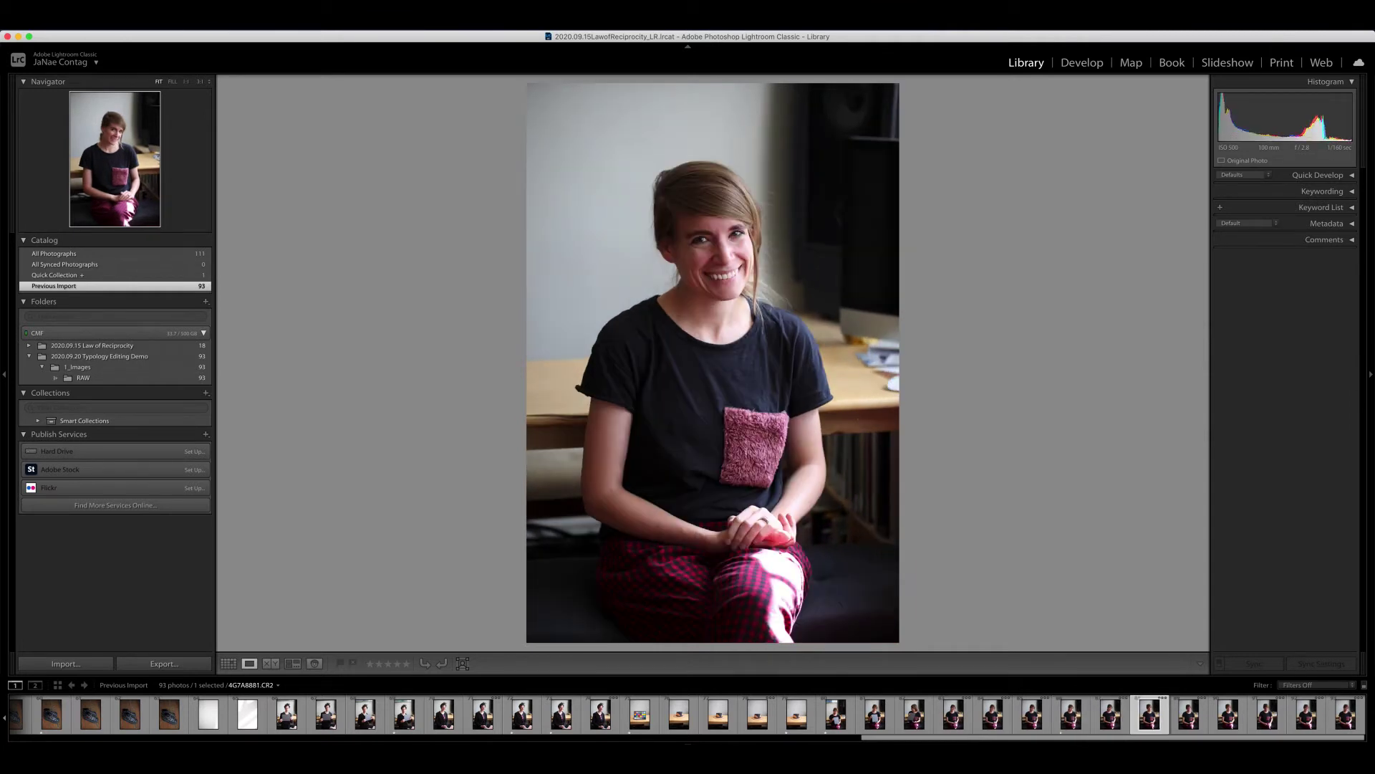
key("1")
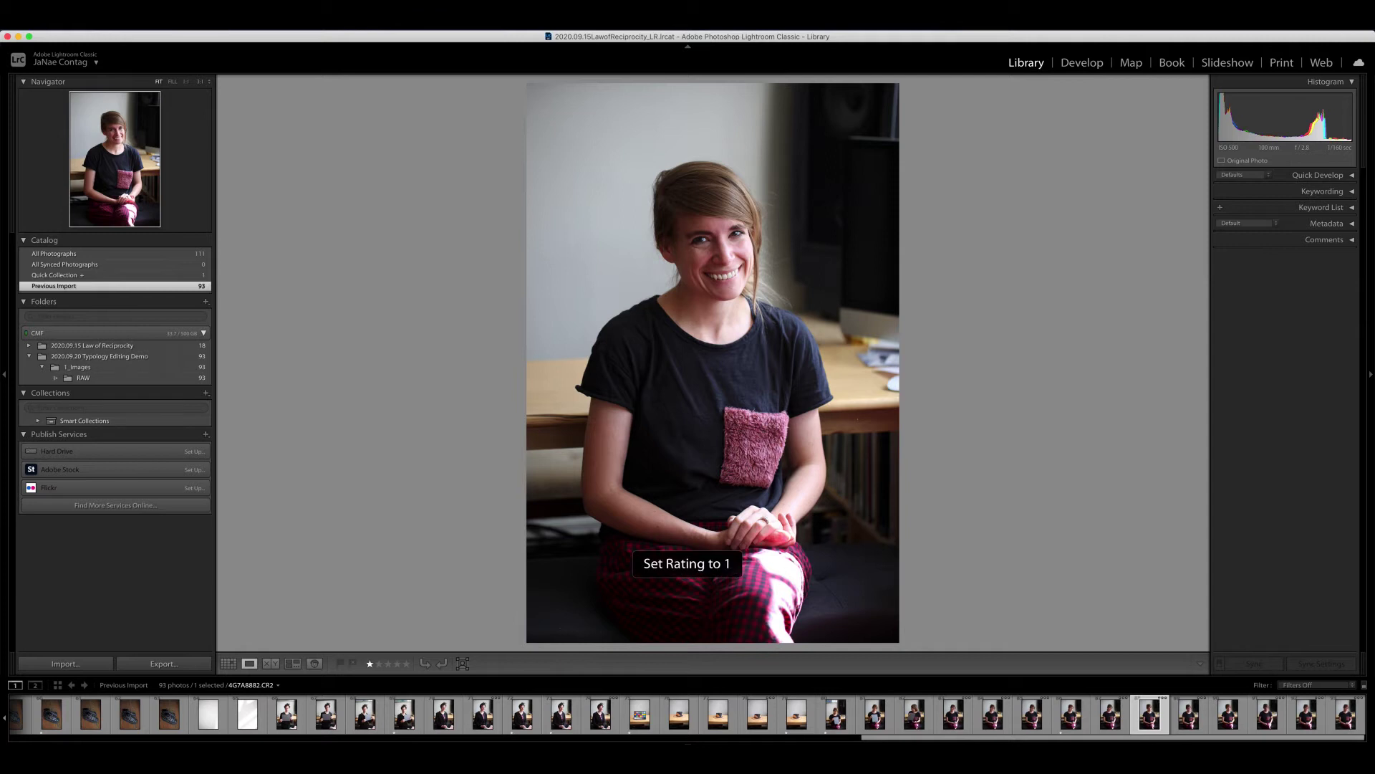
key("Right")
key("Right")
key("Right")
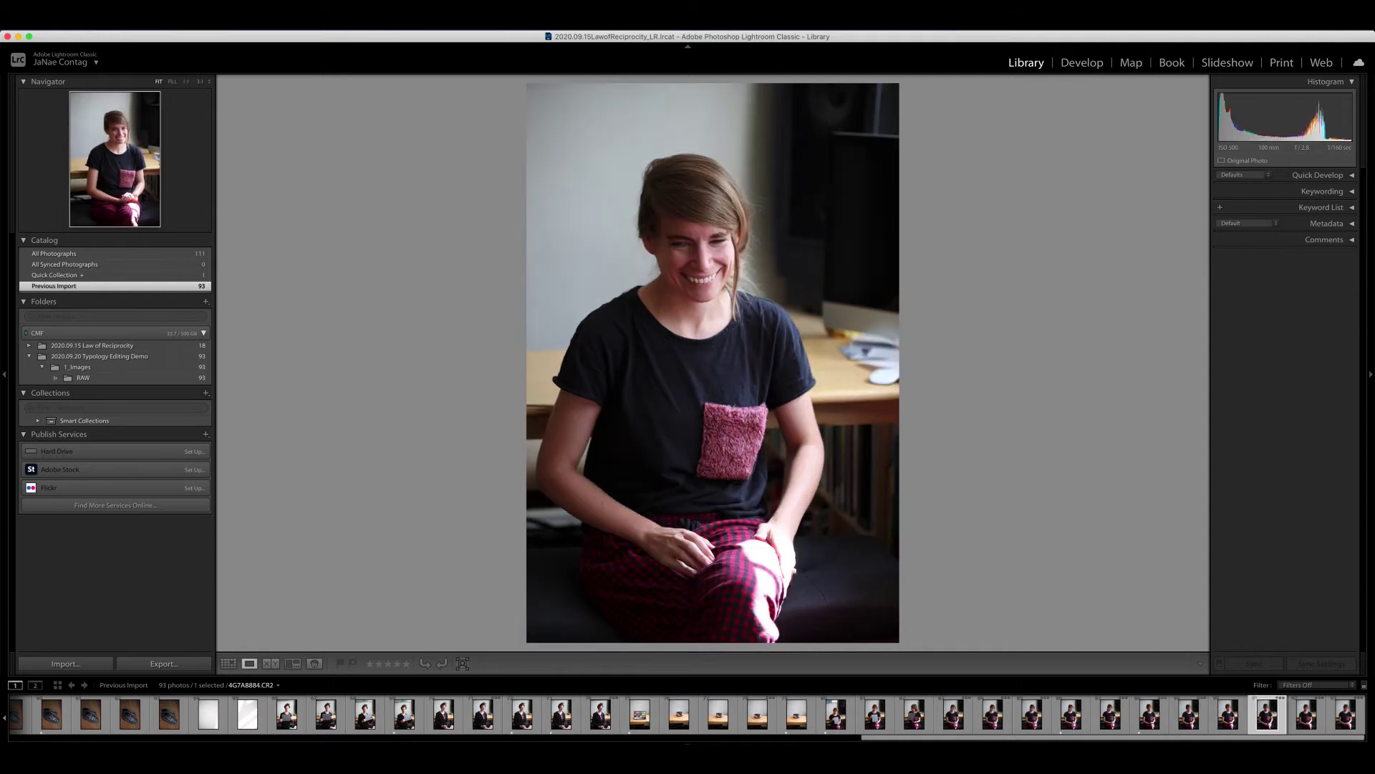
key("Right")
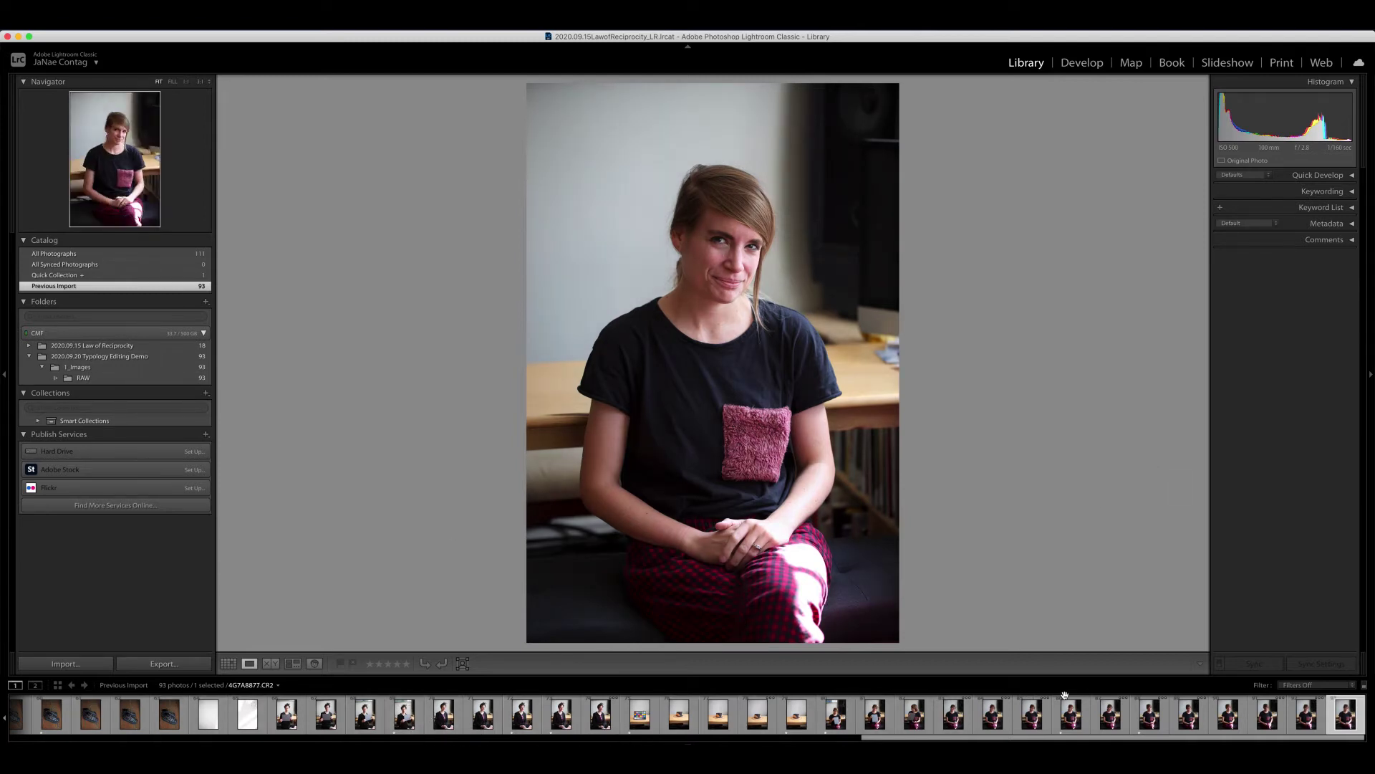
Filter the imported photos with the Rated preset so only the starred shots are shown
left_click(1296, 685)
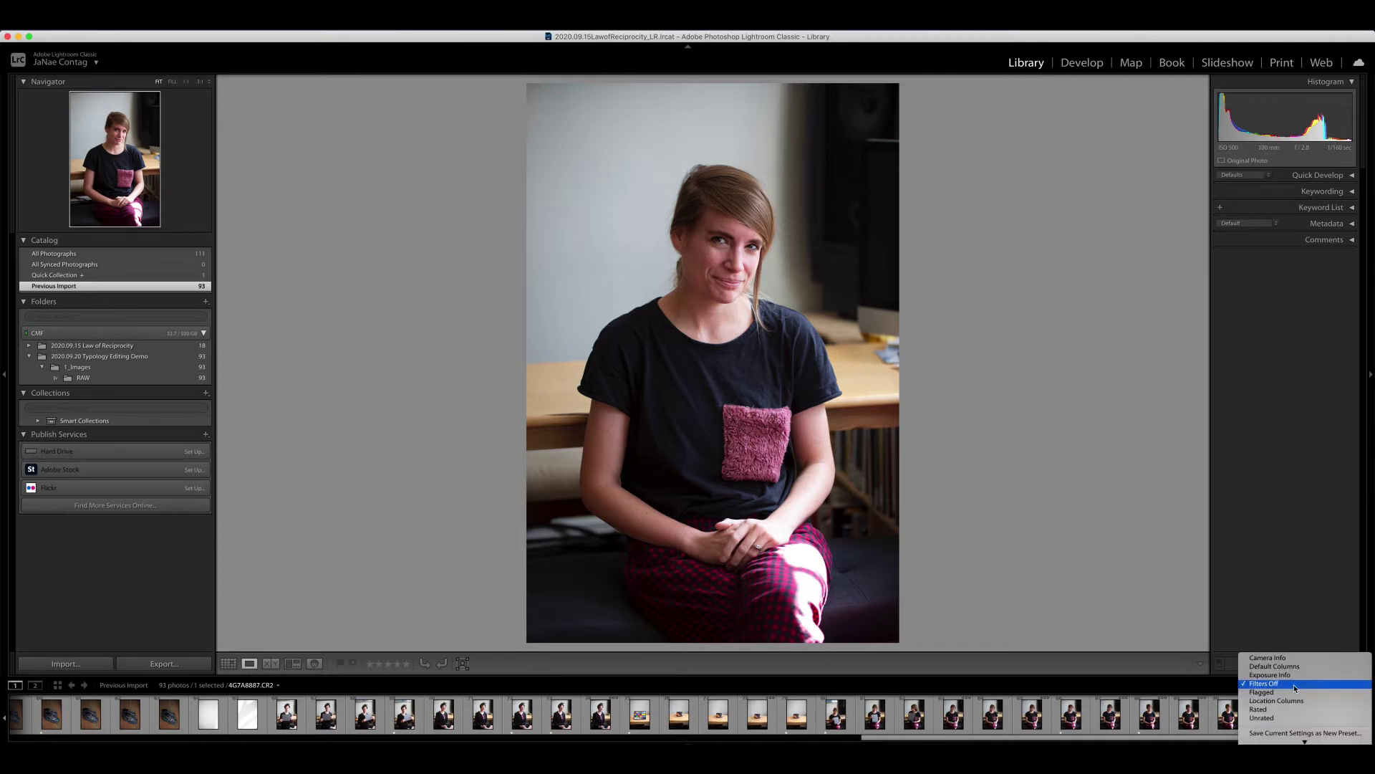
left_click(1259, 709)
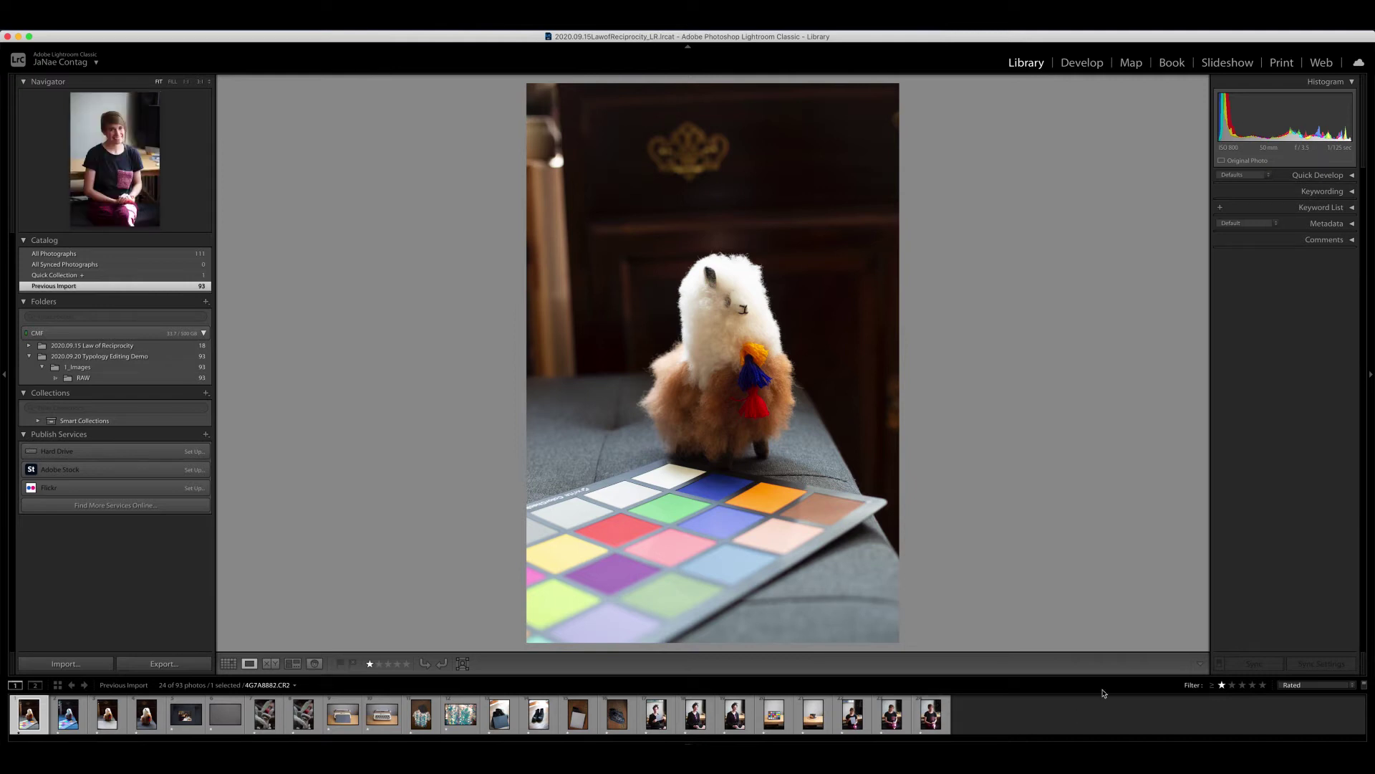
In the Develop module, set the white balance of 4G7A8797.CR2 by sampling a light gray patch on the color checker
left_click(1087, 64)
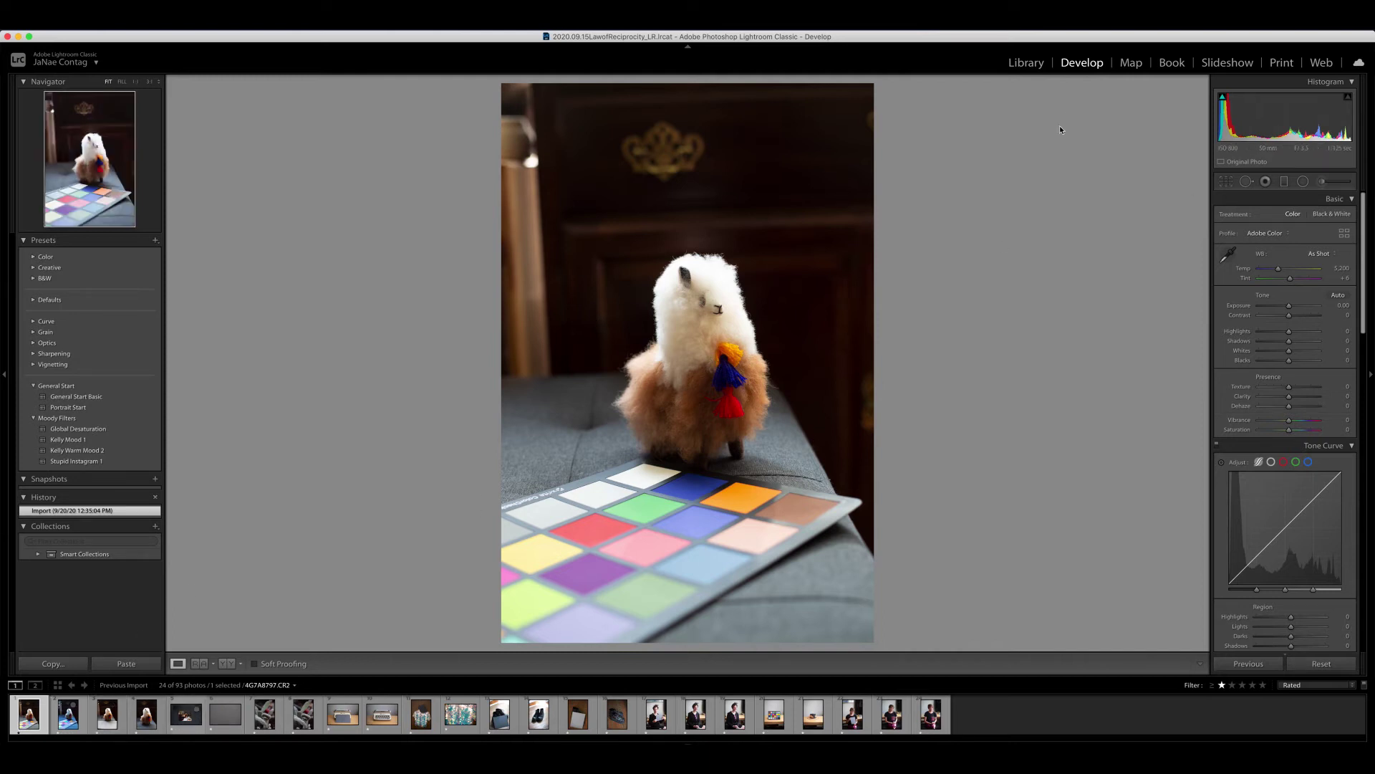
left_click(1229, 256)
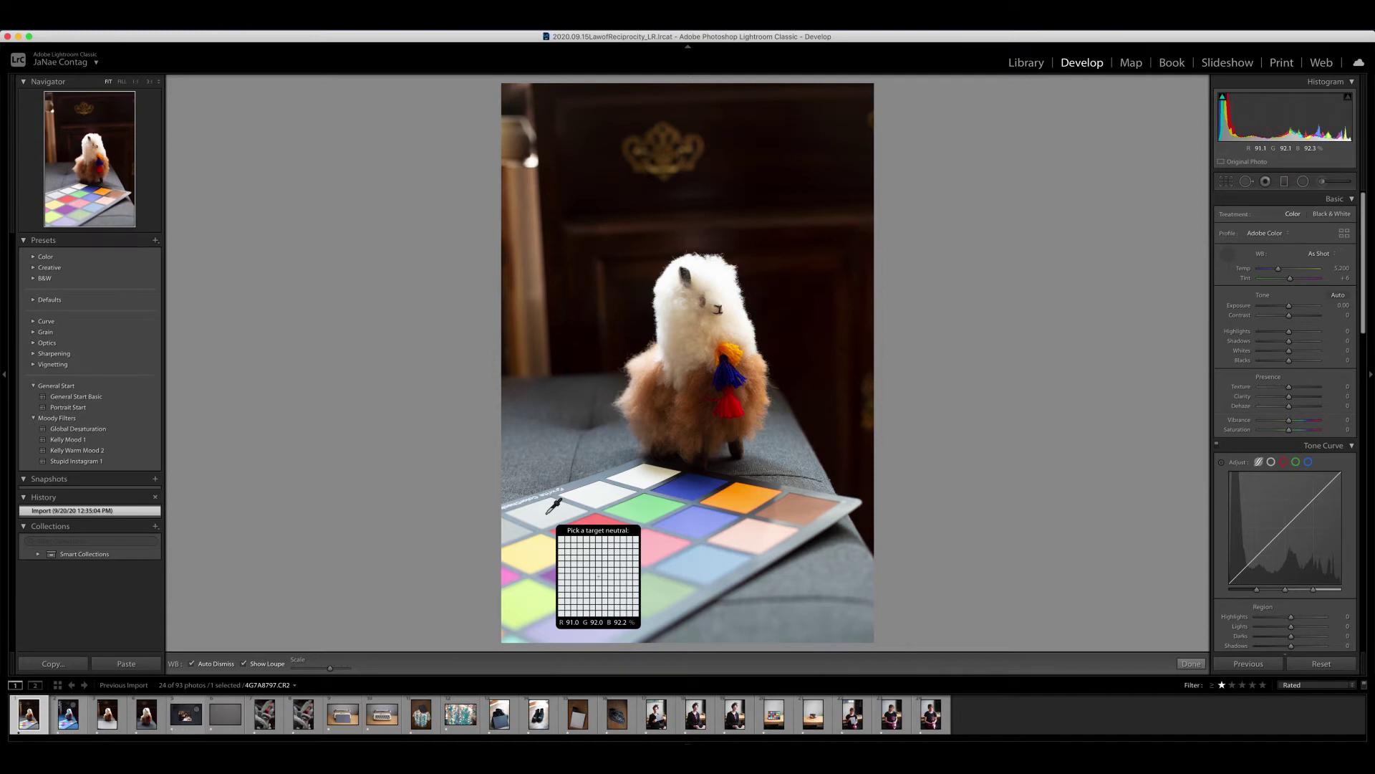
left_click(546, 511)
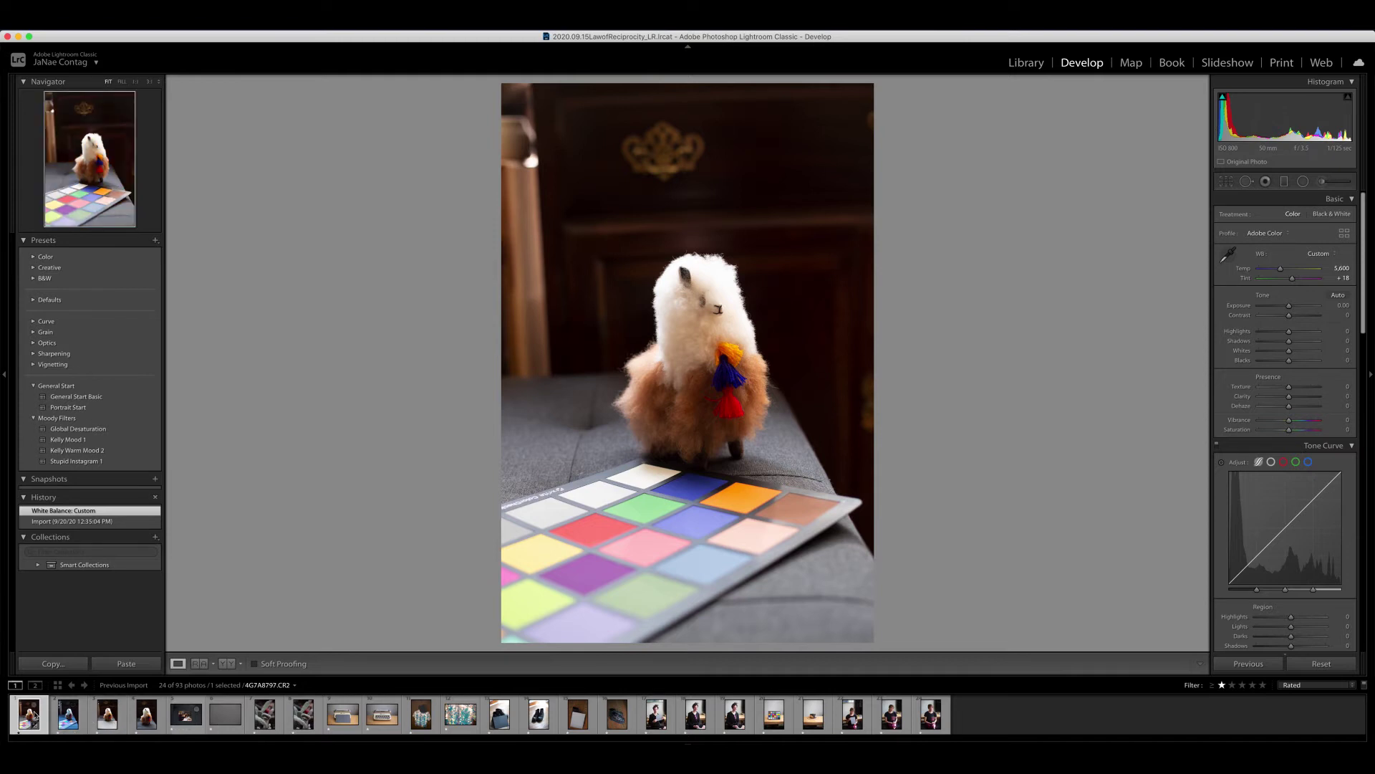
Set the white balance of the blue-tinted shot 4G7A8798.CR2 from the checker's light gray patch and compare it with the previous photo
left_click(68, 716)
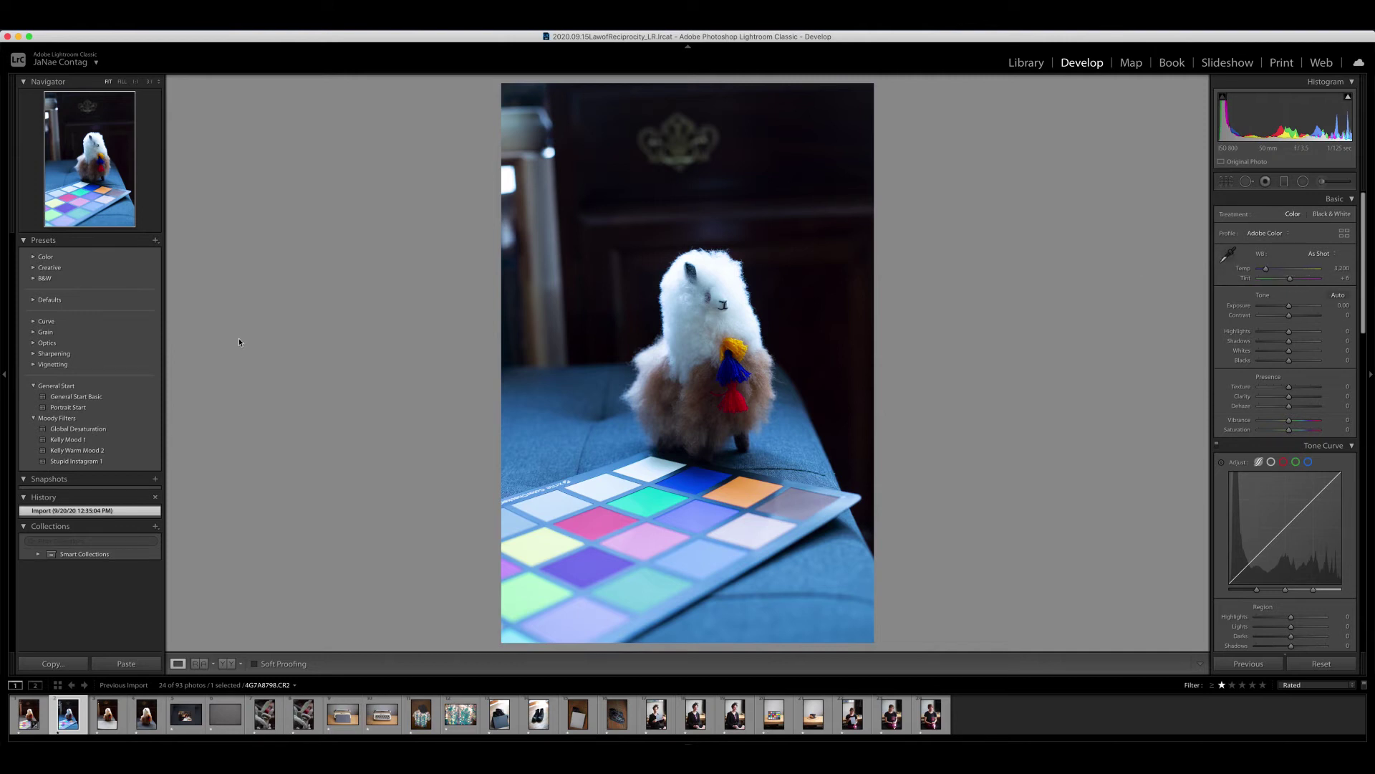
key("w")
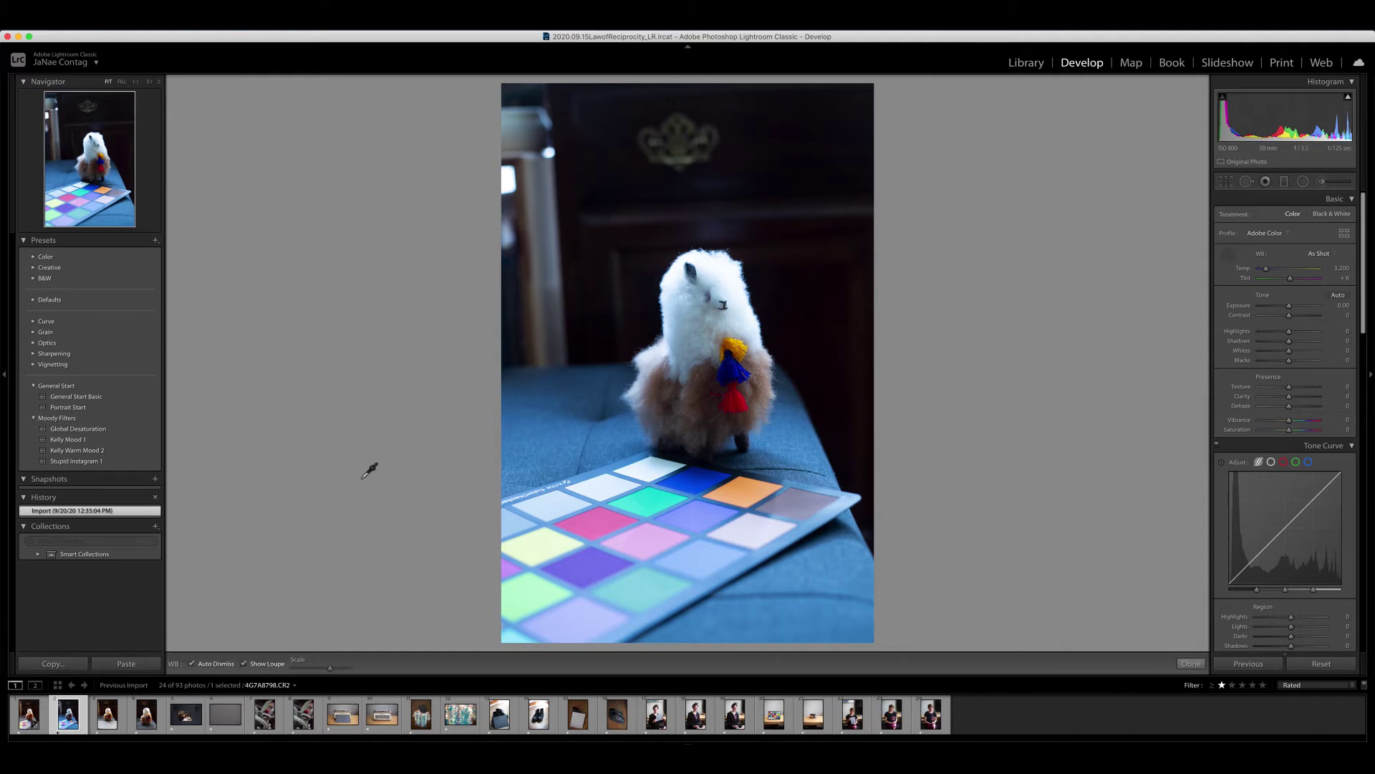
left_click(554, 501)
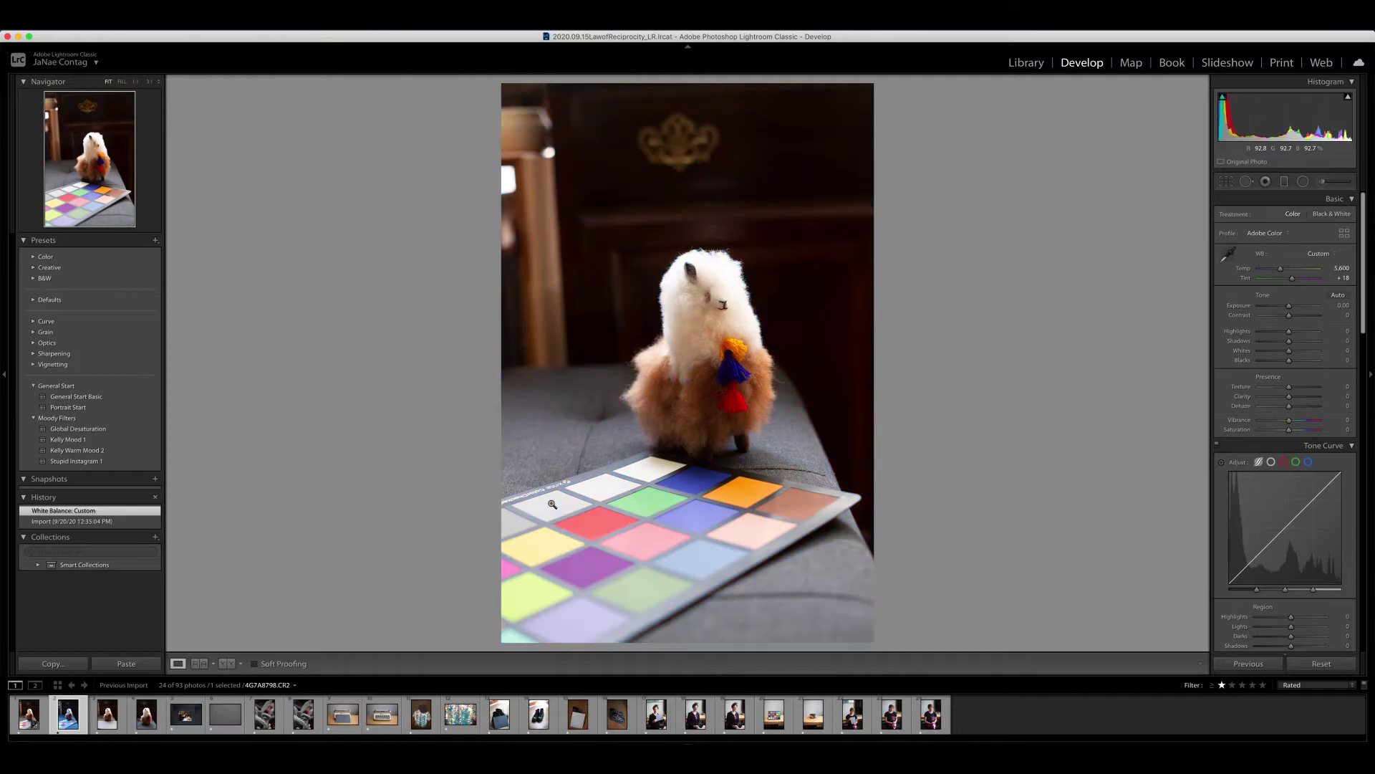
key("Left")
key("Right")
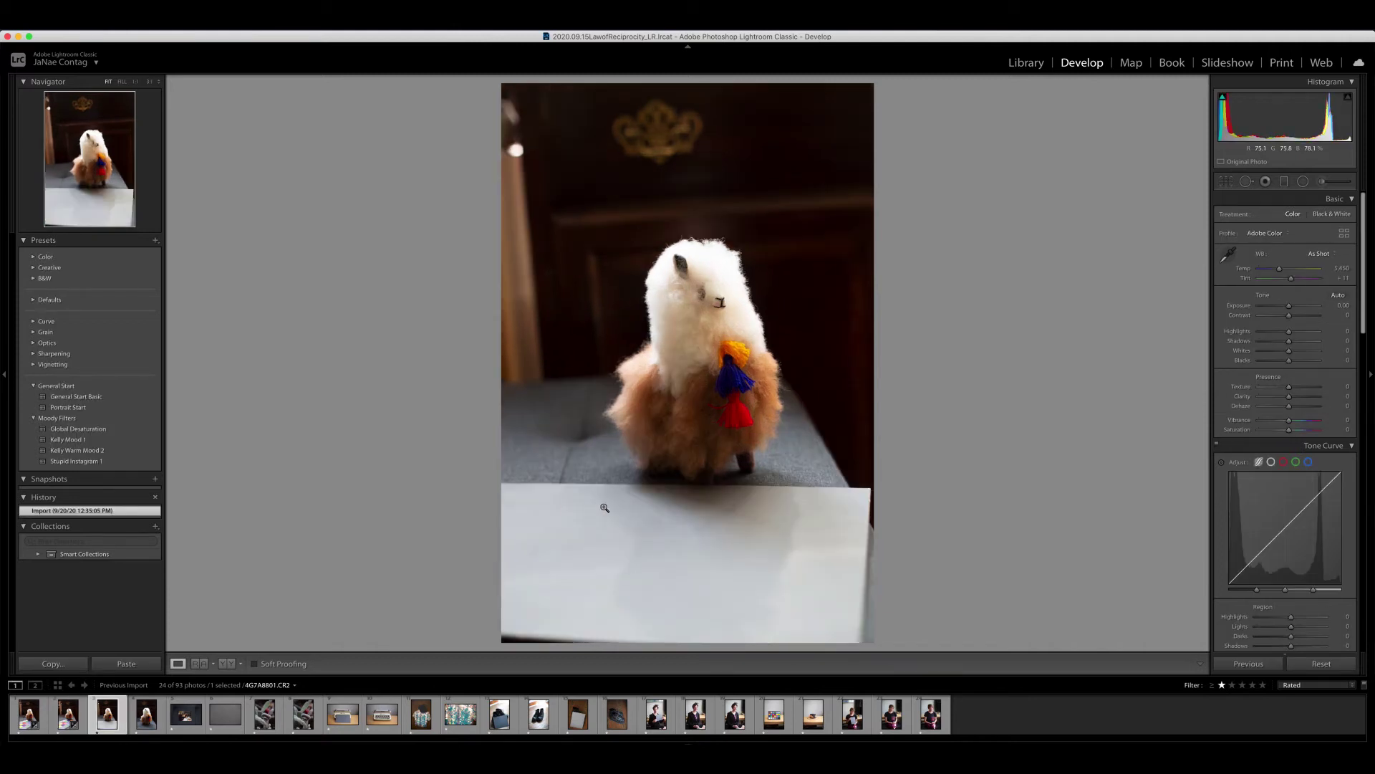
Set the white balance of 4G7A8801.CR2 by sampling the blank card in front of the toy and compare before and after
key("w")
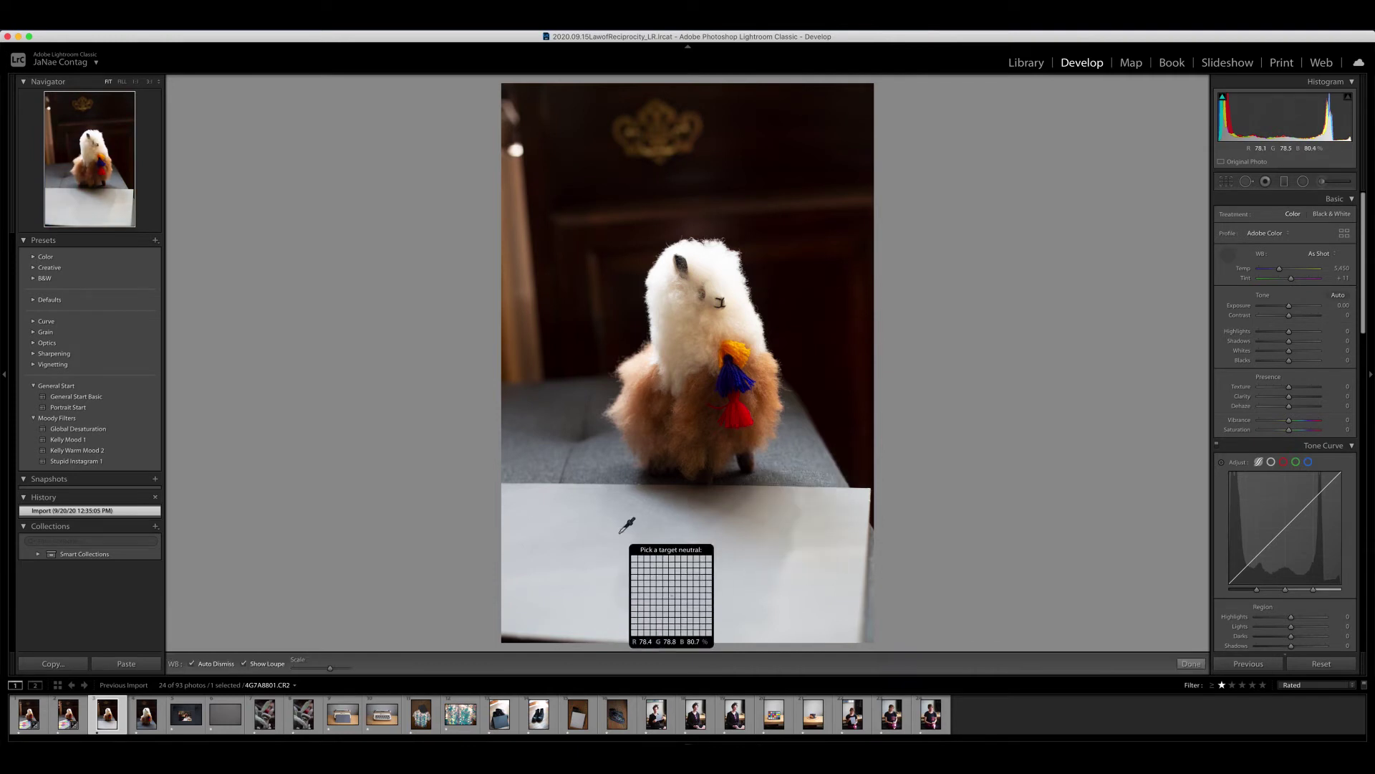
left_click(627, 527)
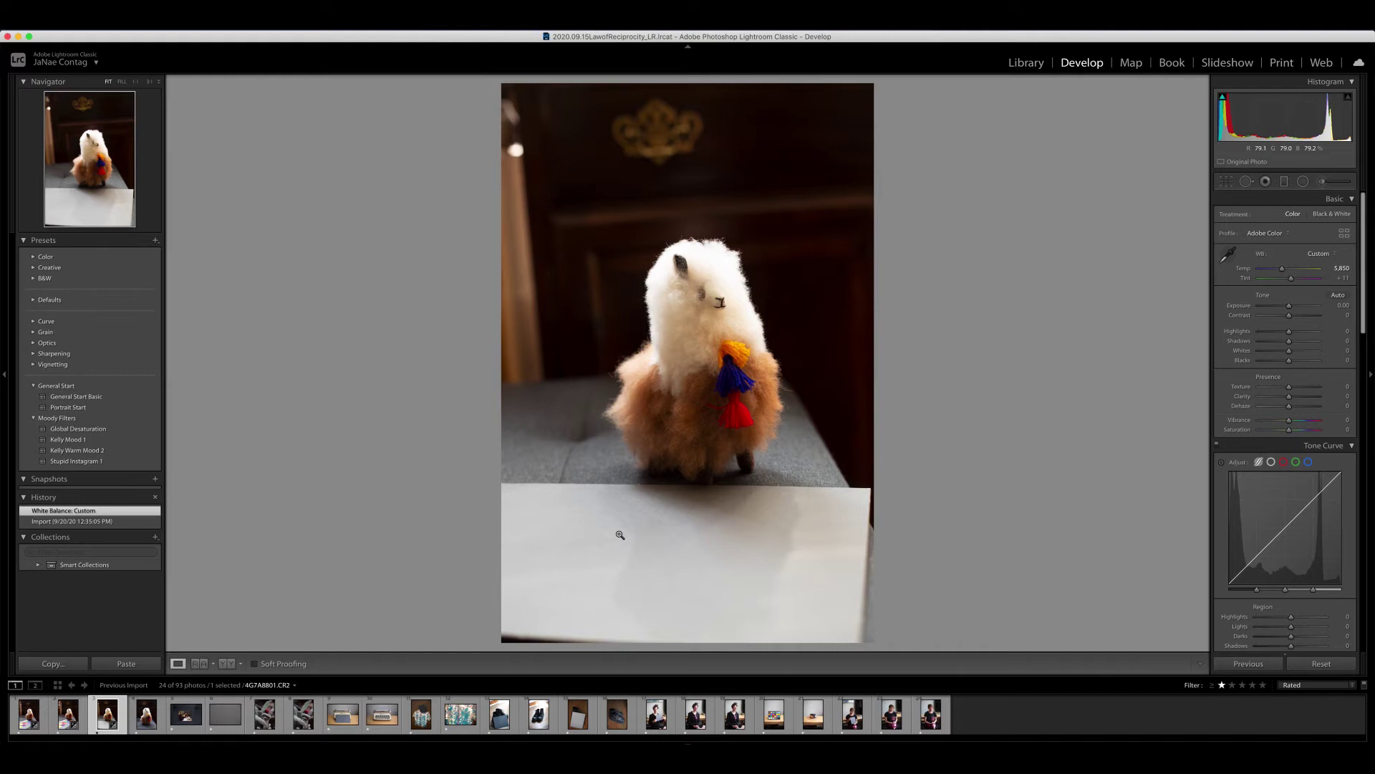
key("backslash")
key("backslash")
Compare 4G7A8801.CR2 with the toy close-up 4G7A8802.CR2, synchronize only White Balance to the close-up, and check its before and after views
left_click(146, 715)
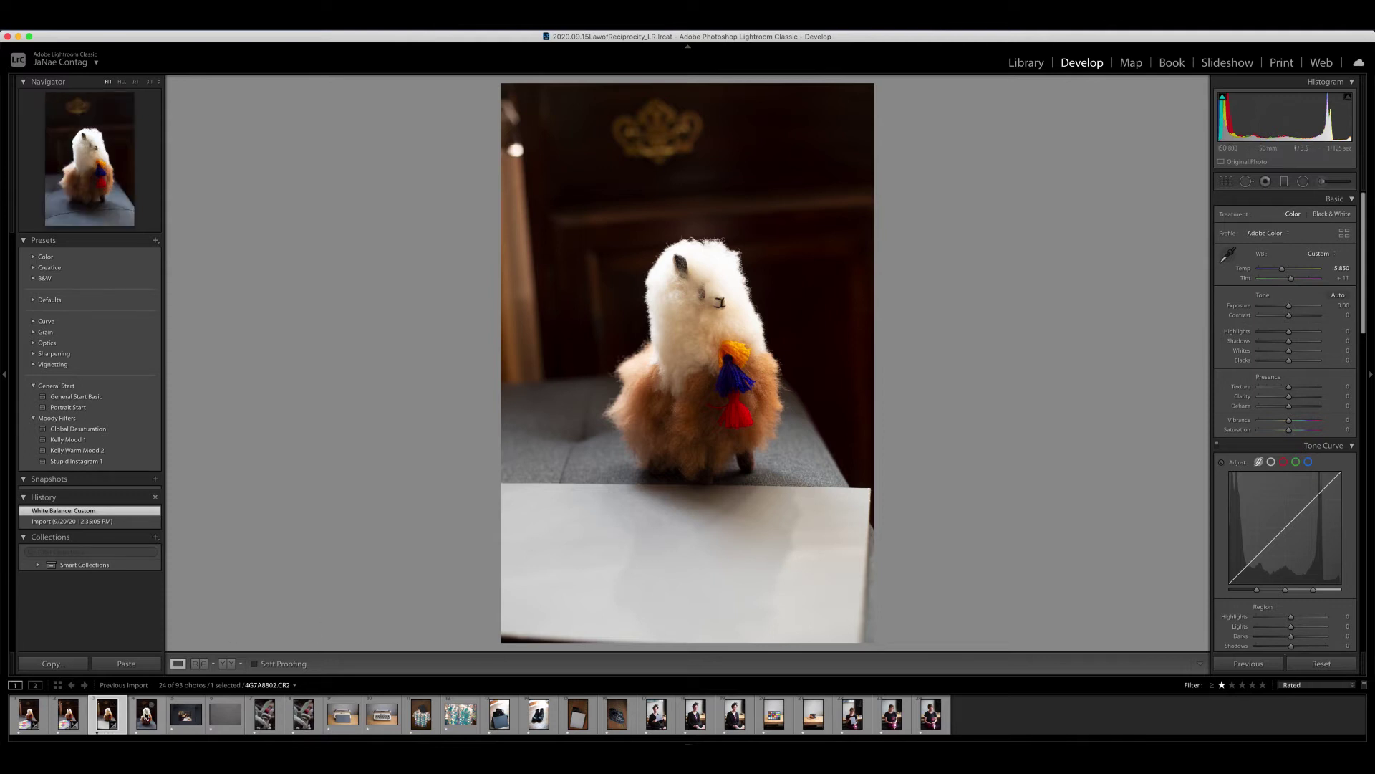
left_click(145, 718)
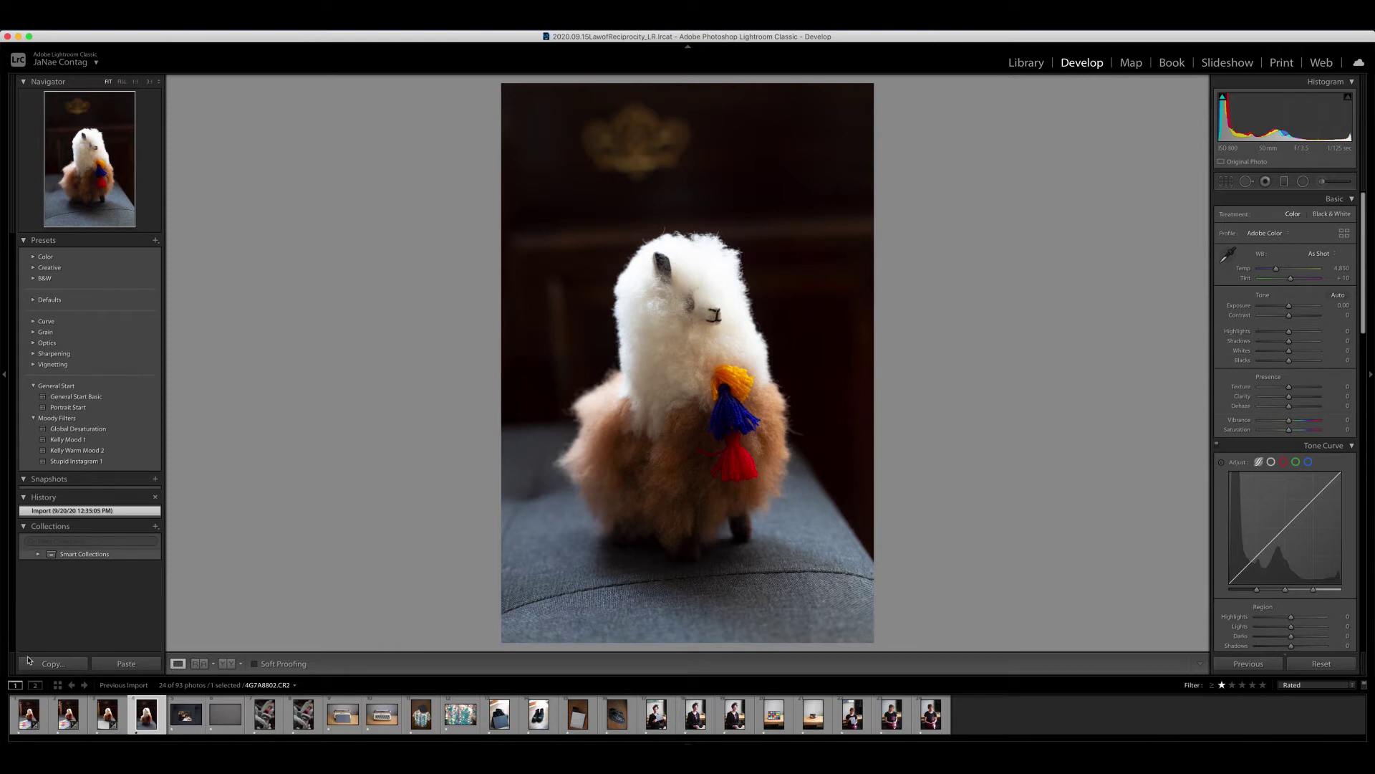
left_click(109, 721)
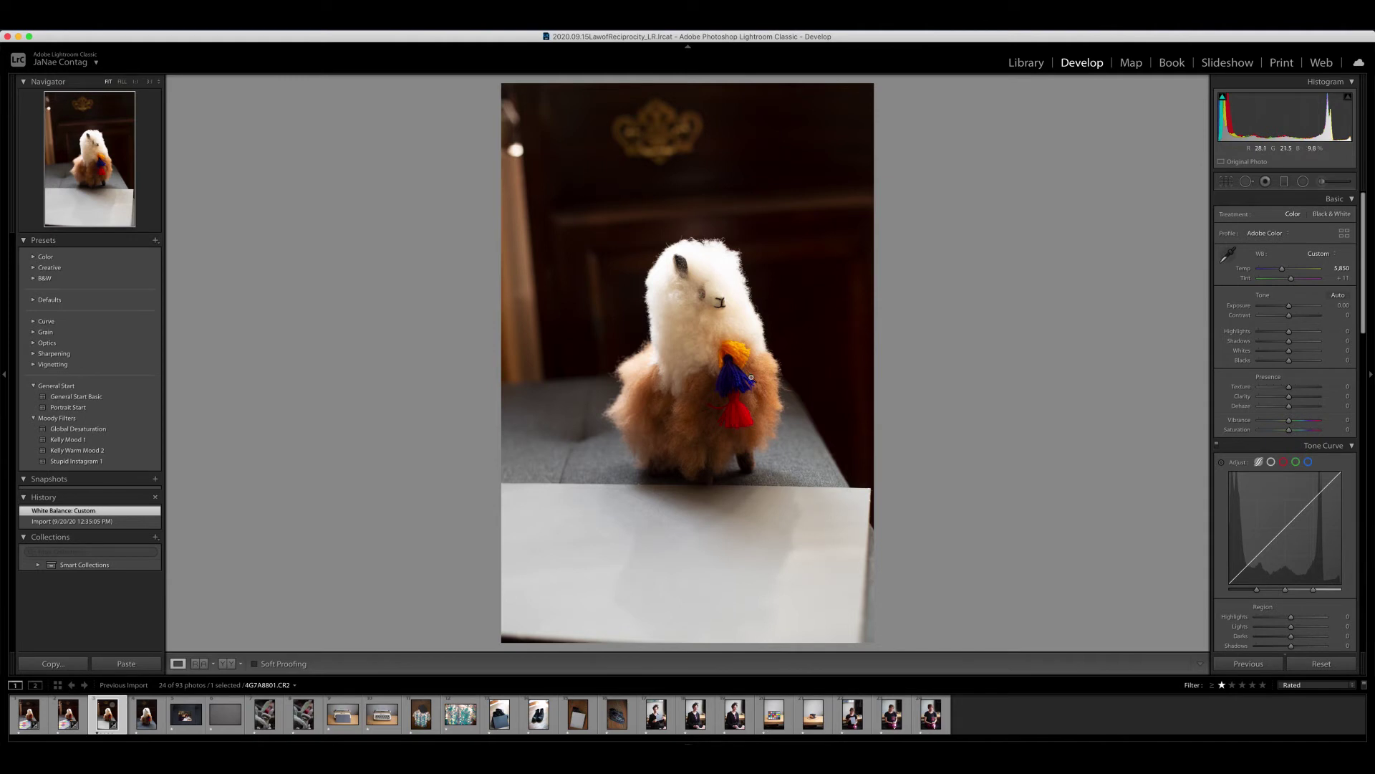
left_click(148, 731)
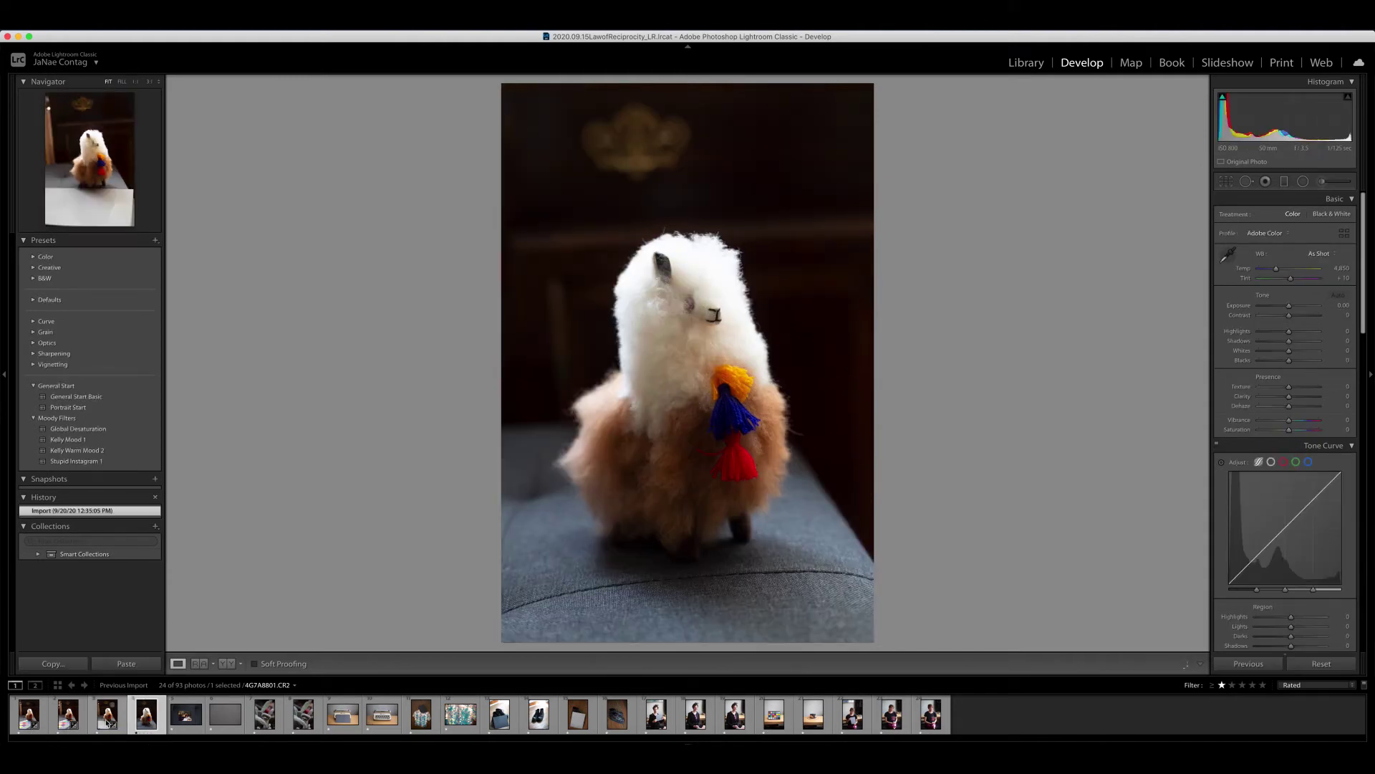
left_click(108, 720)
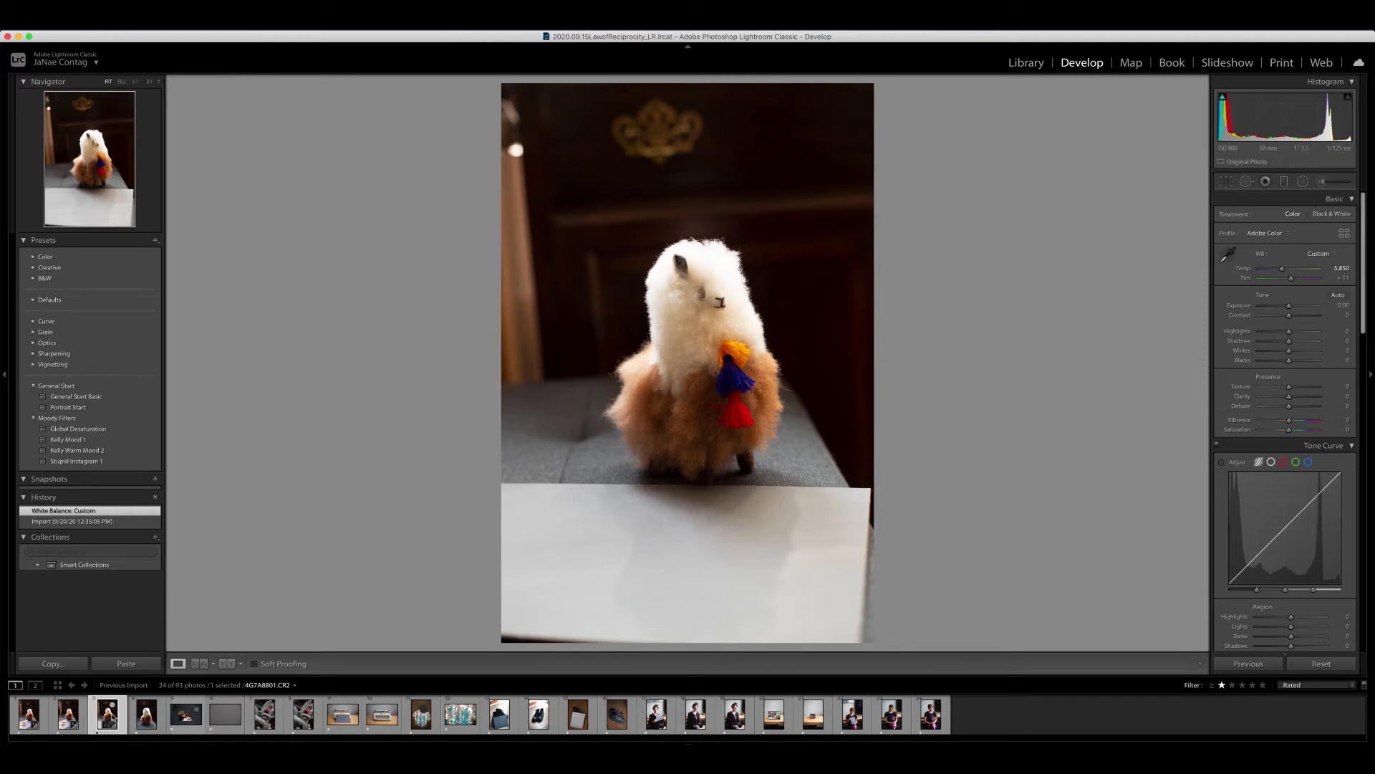
left_click(148, 716, "super")
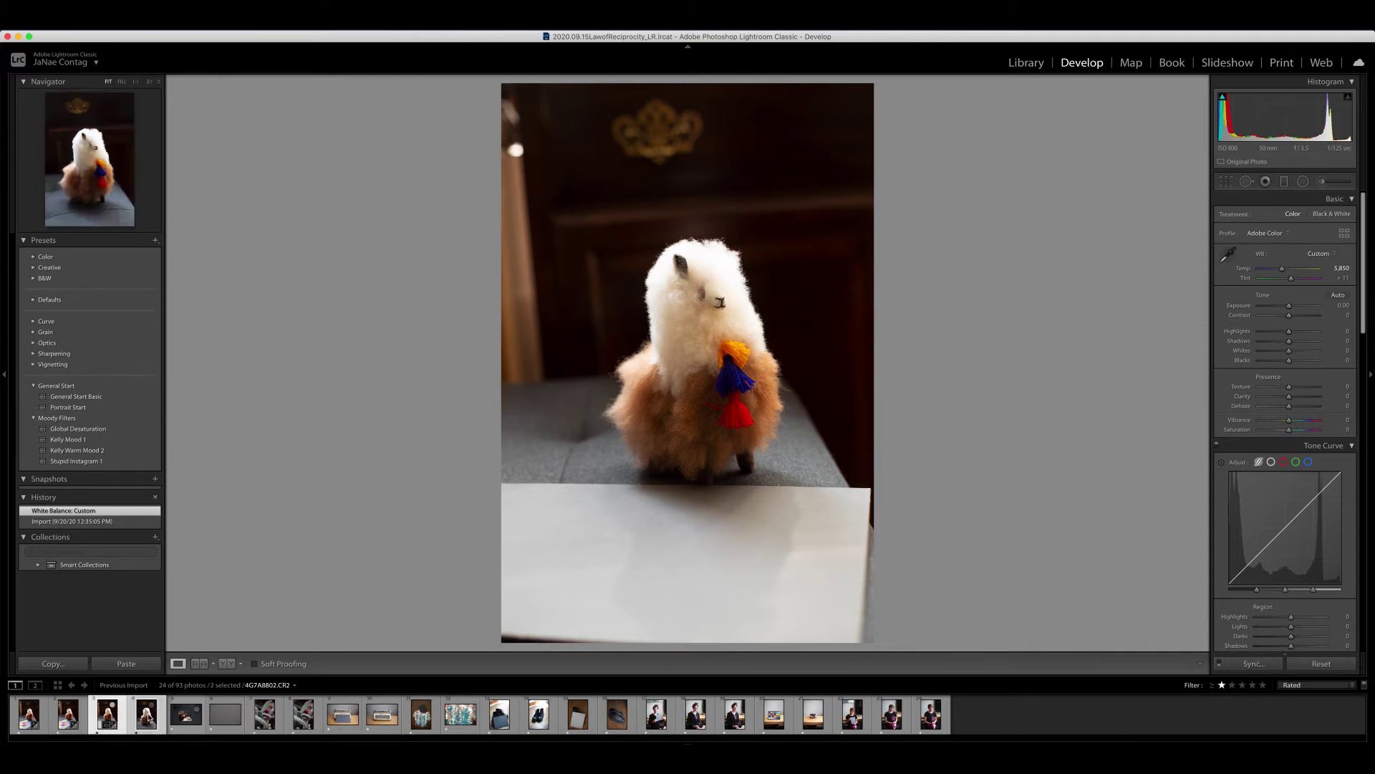
left_click(1256, 663)
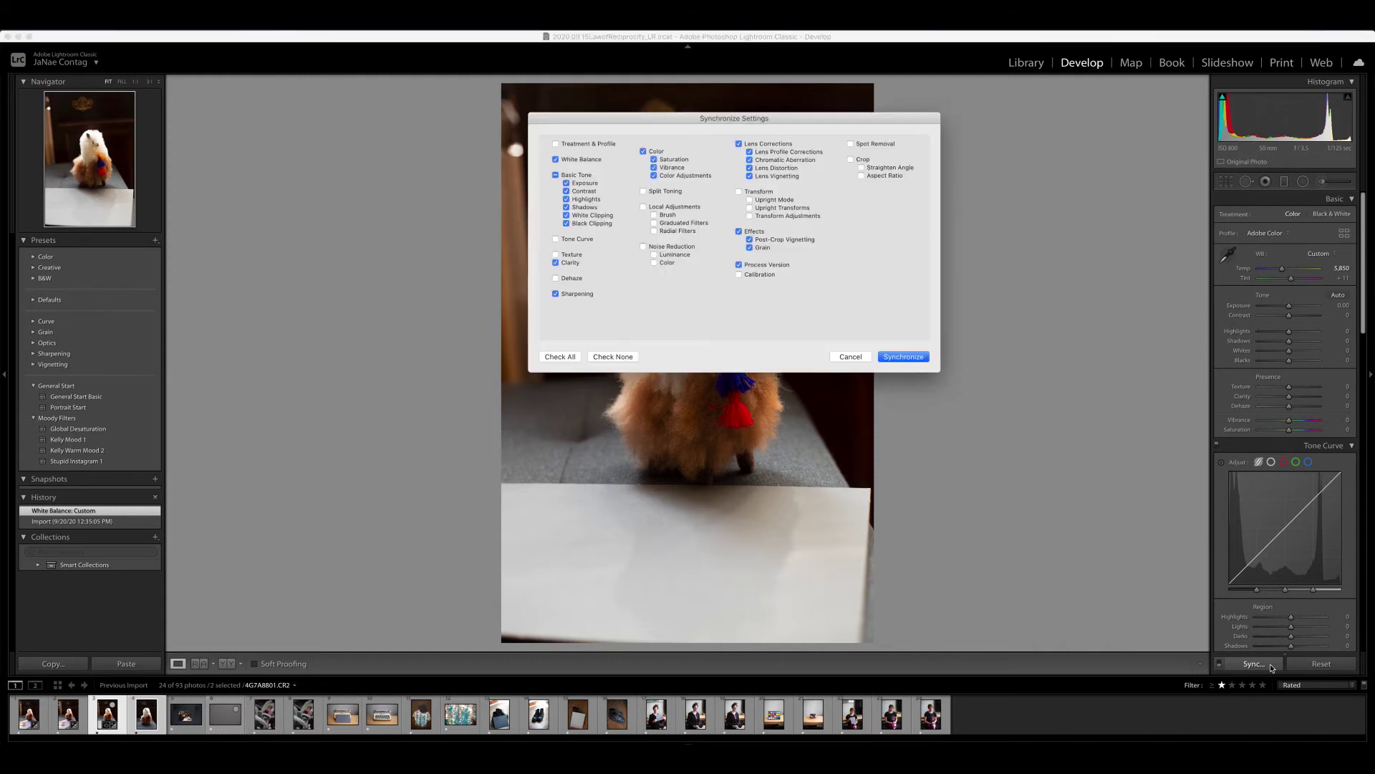
left_click(602, 355)
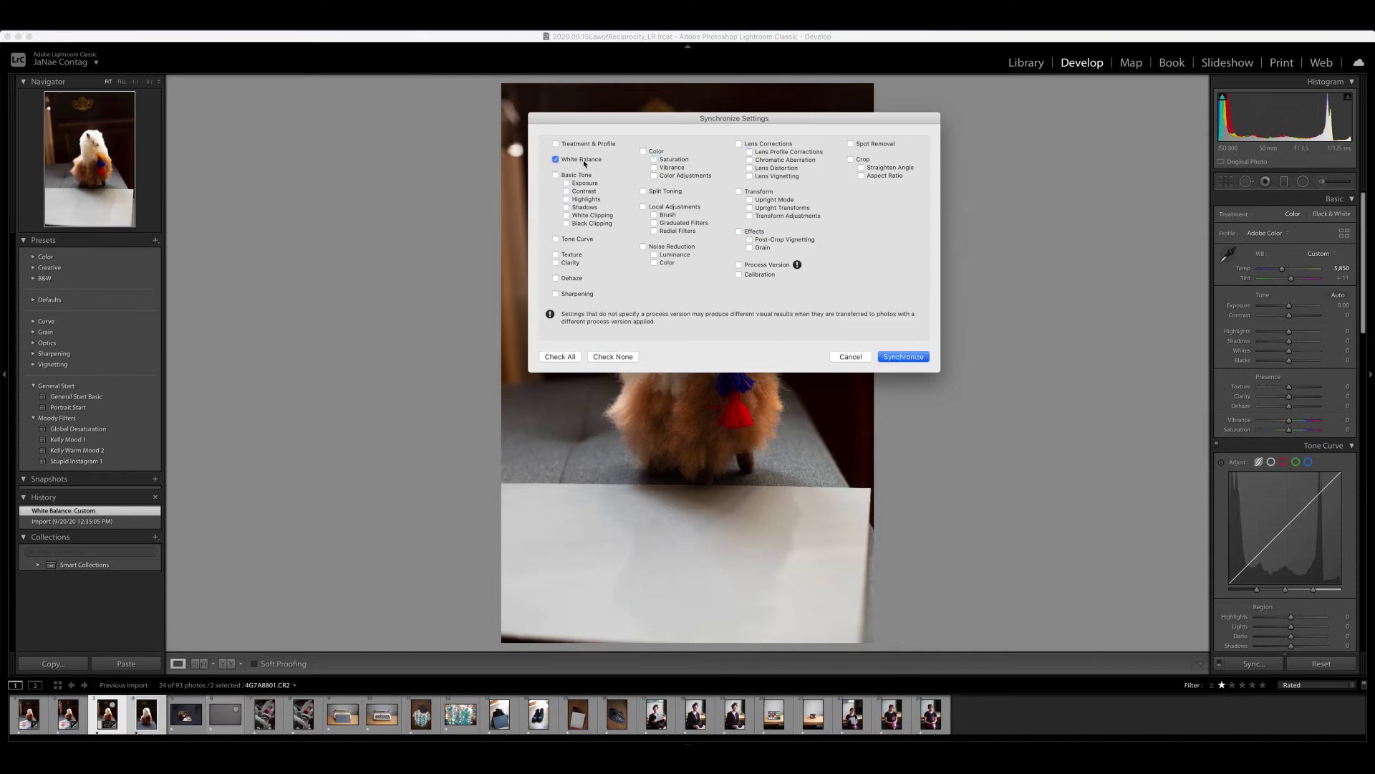
left_click(912, 358)
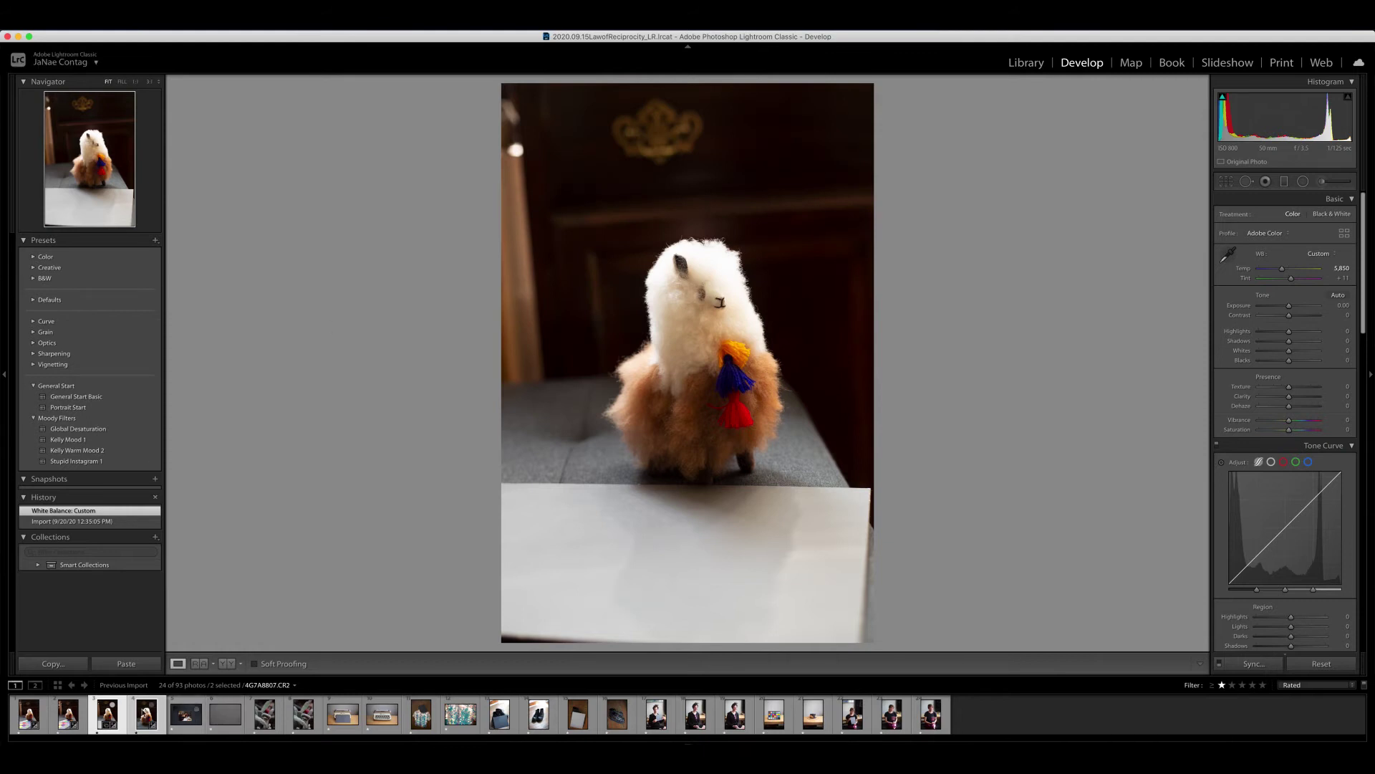
left_click(144, 719)
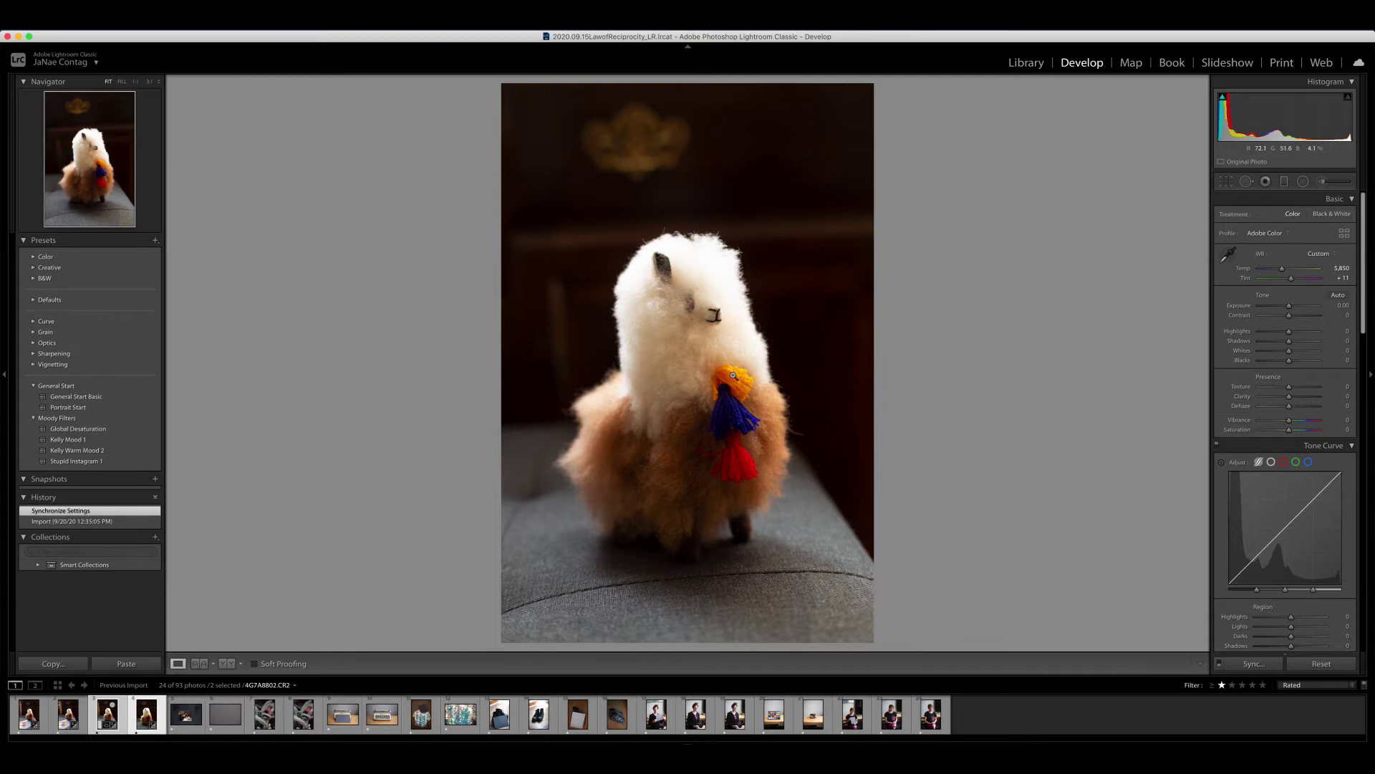
key("backslash")
key("backslash")
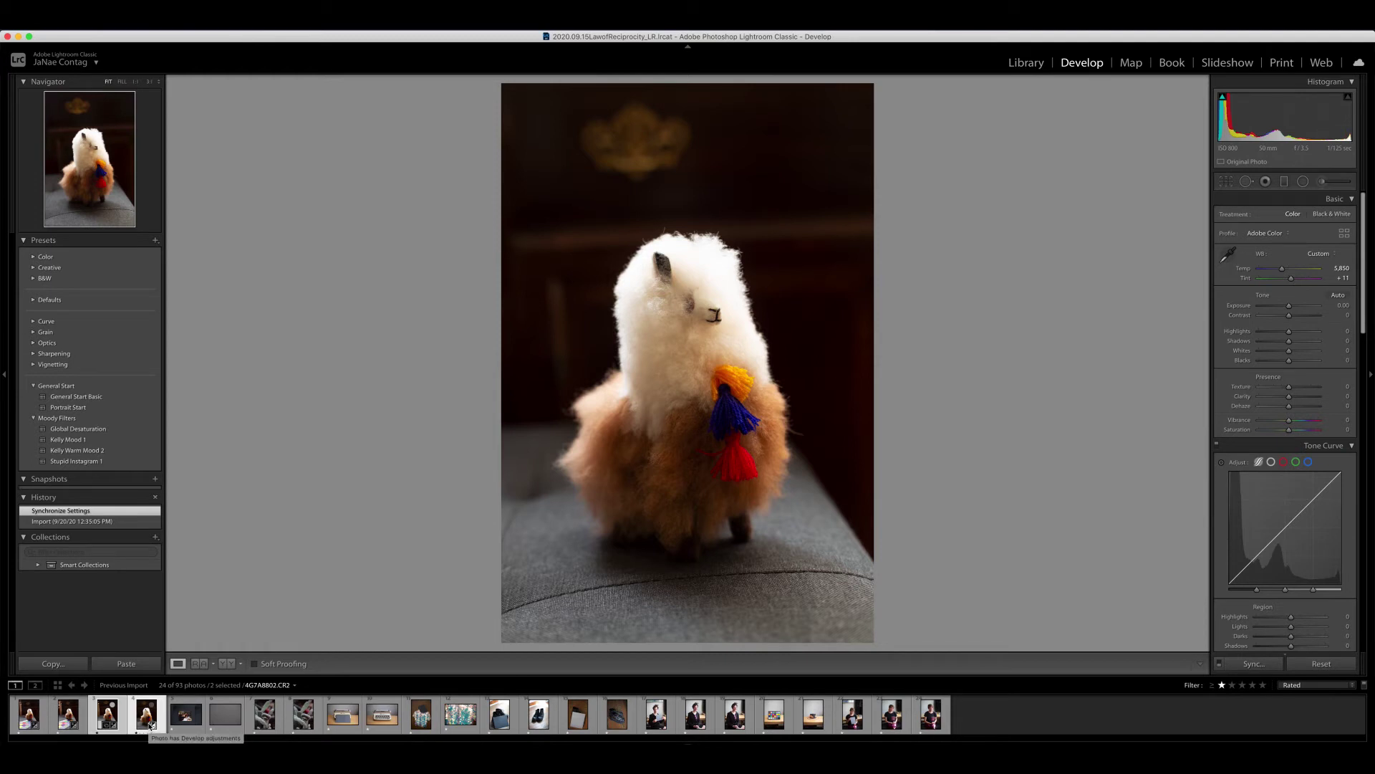
Clear the two-photo selection, select only 4G7A8802.CR2, and raise its Whites to +11 using the clipping preview
key("super+d")
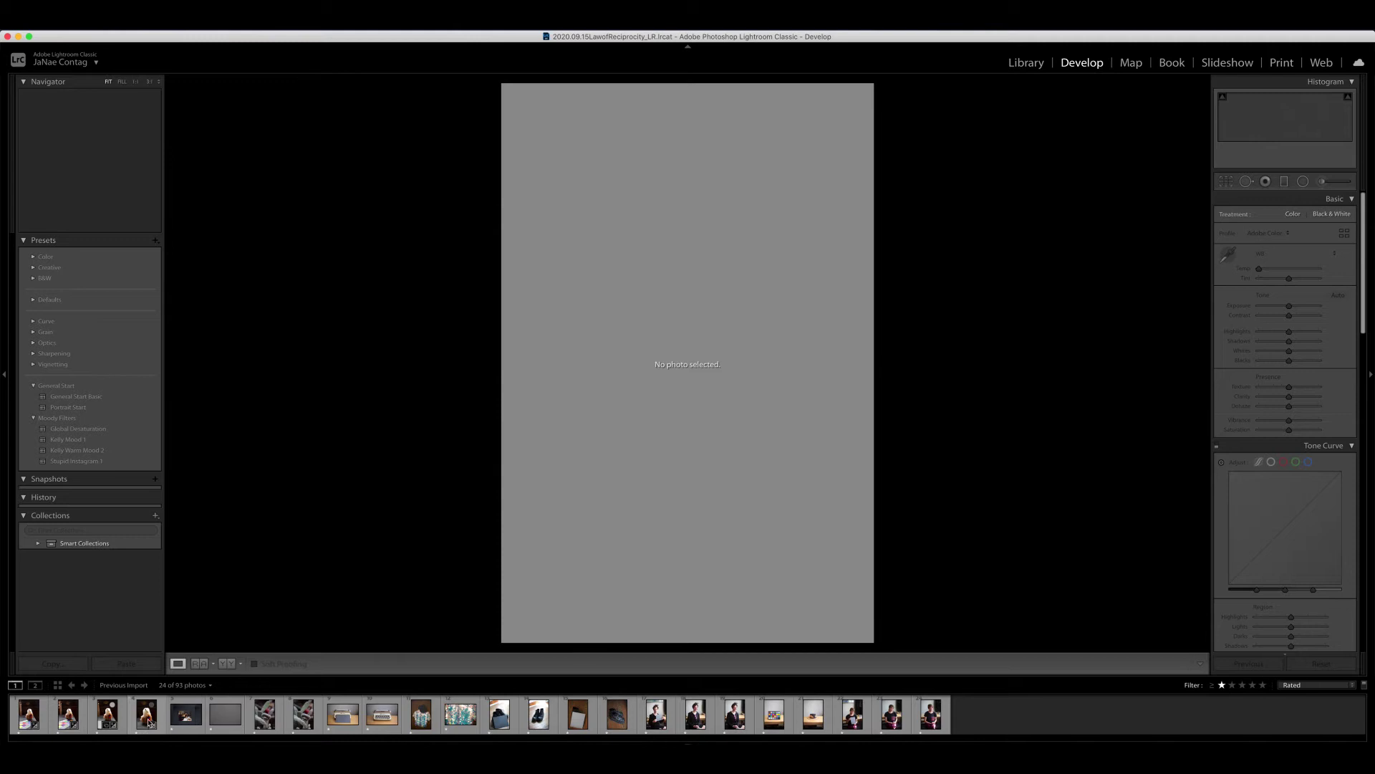
left_click(143, 720)
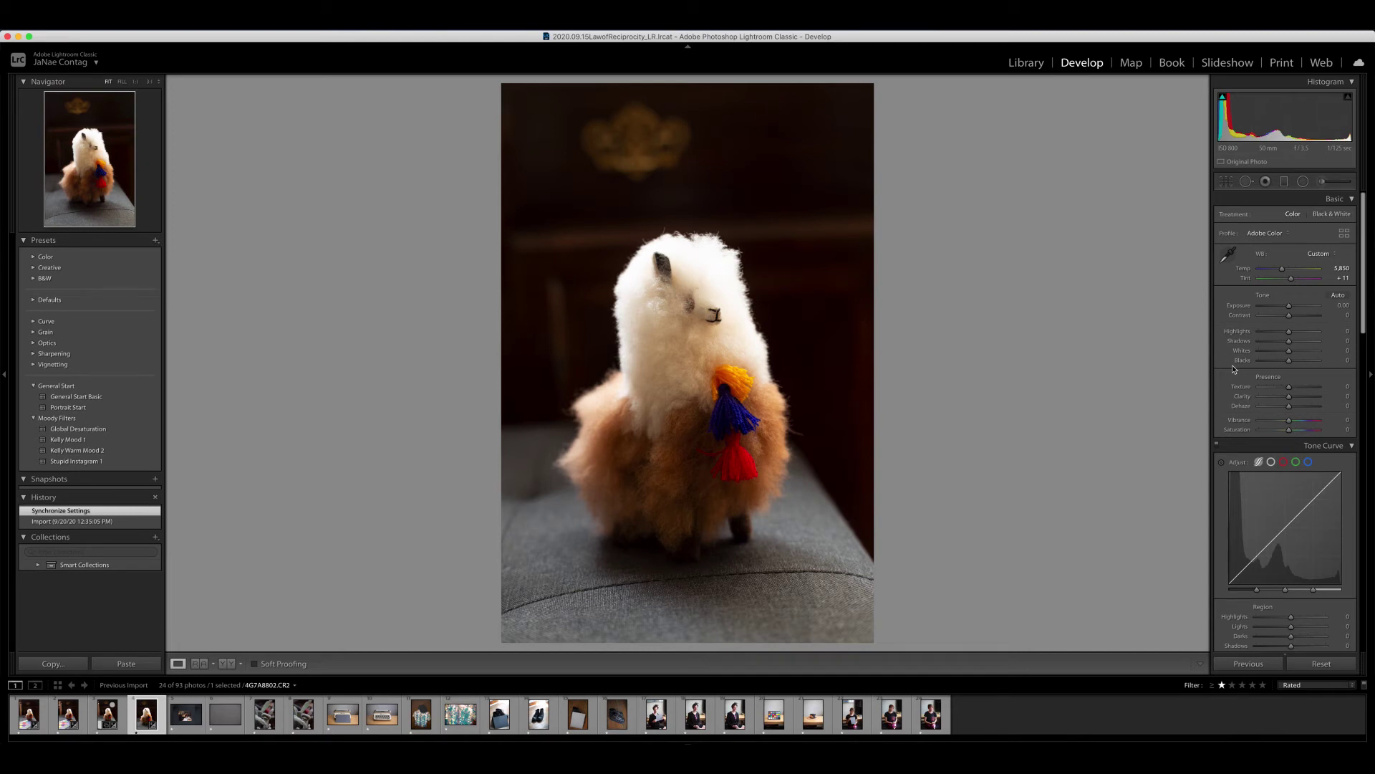
key("alt")
mouse_move(1290, 354)
left_mouse_down()
mouse_move(1264, 355)
mouse_move(1315, 354)
mouse_move(1294, 358)
left_mouse_up()
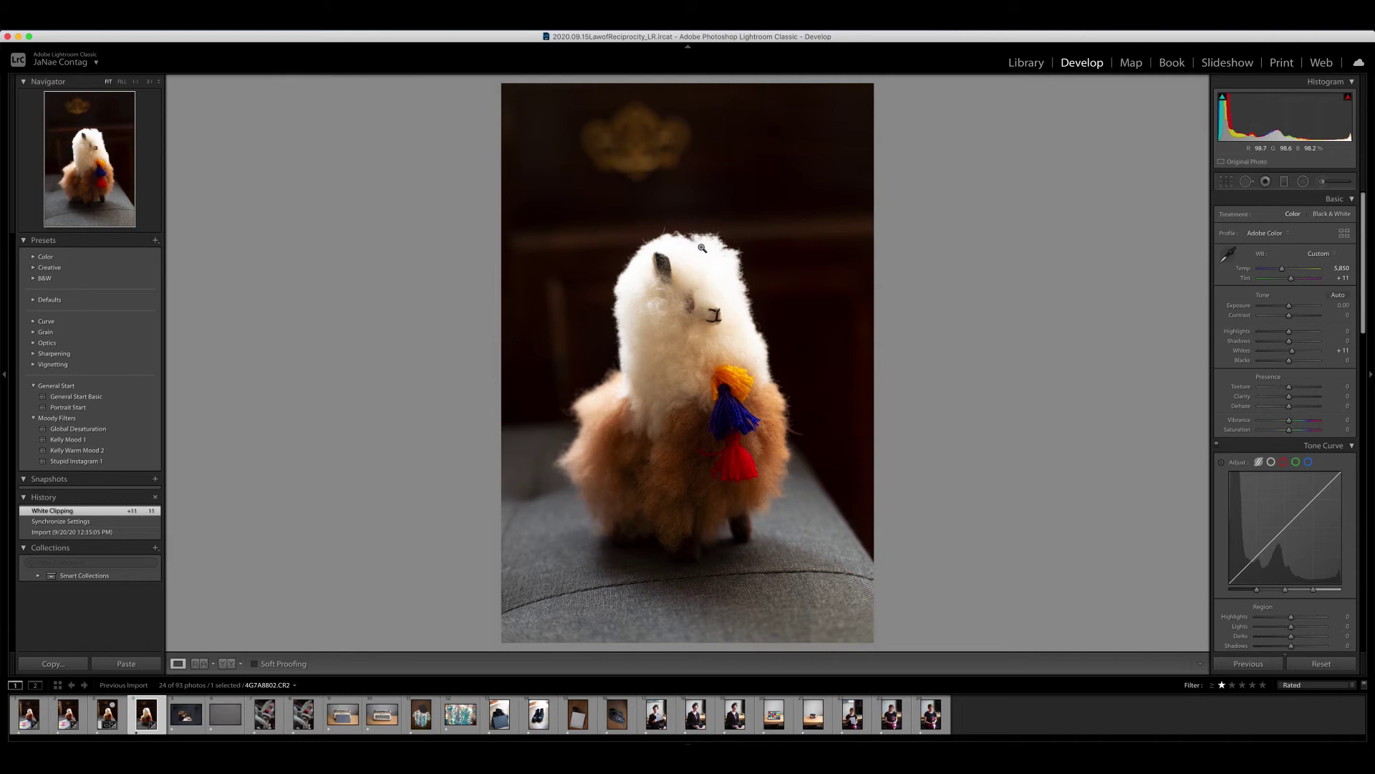
Raise the Blacks of 4G7A8802.CR2 to +17 using the clipping preview, and compare the before and after views
key("alt")
left_click(1290, 363, "alt")
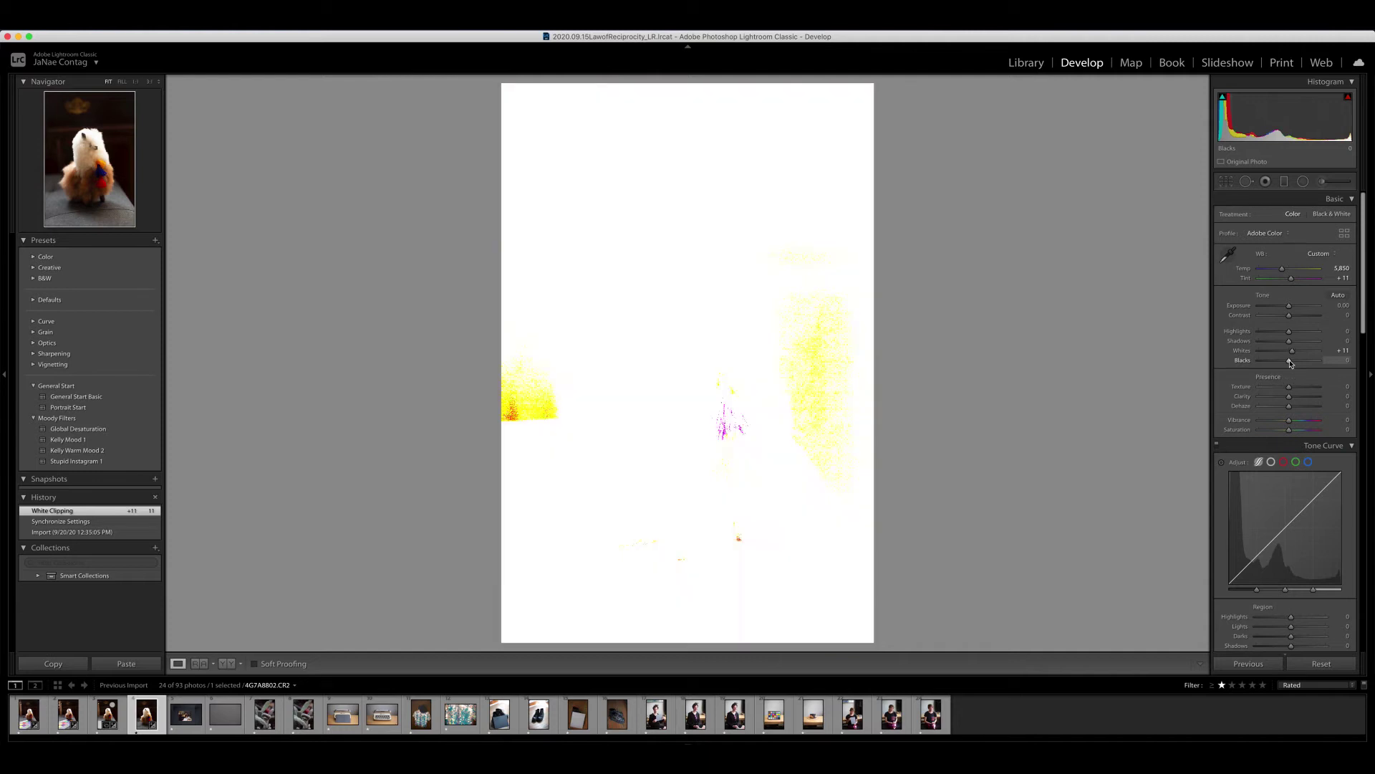
mouse_move(1290, 363)
left_mouse_down()
mouse_move(1274, 365)
mouse_move(1296, 365)
left_mouse_up()
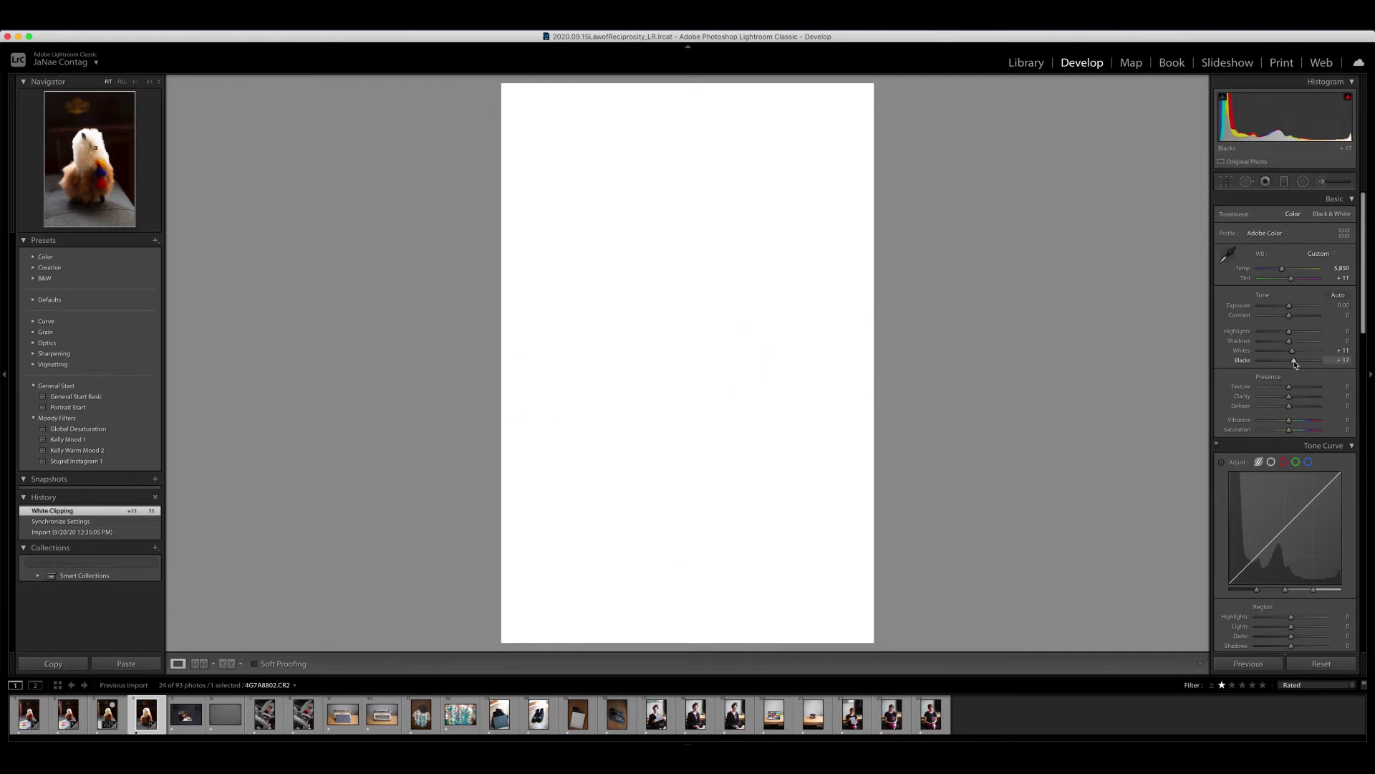
left_click_drag(1295, 365, 1296, 365)
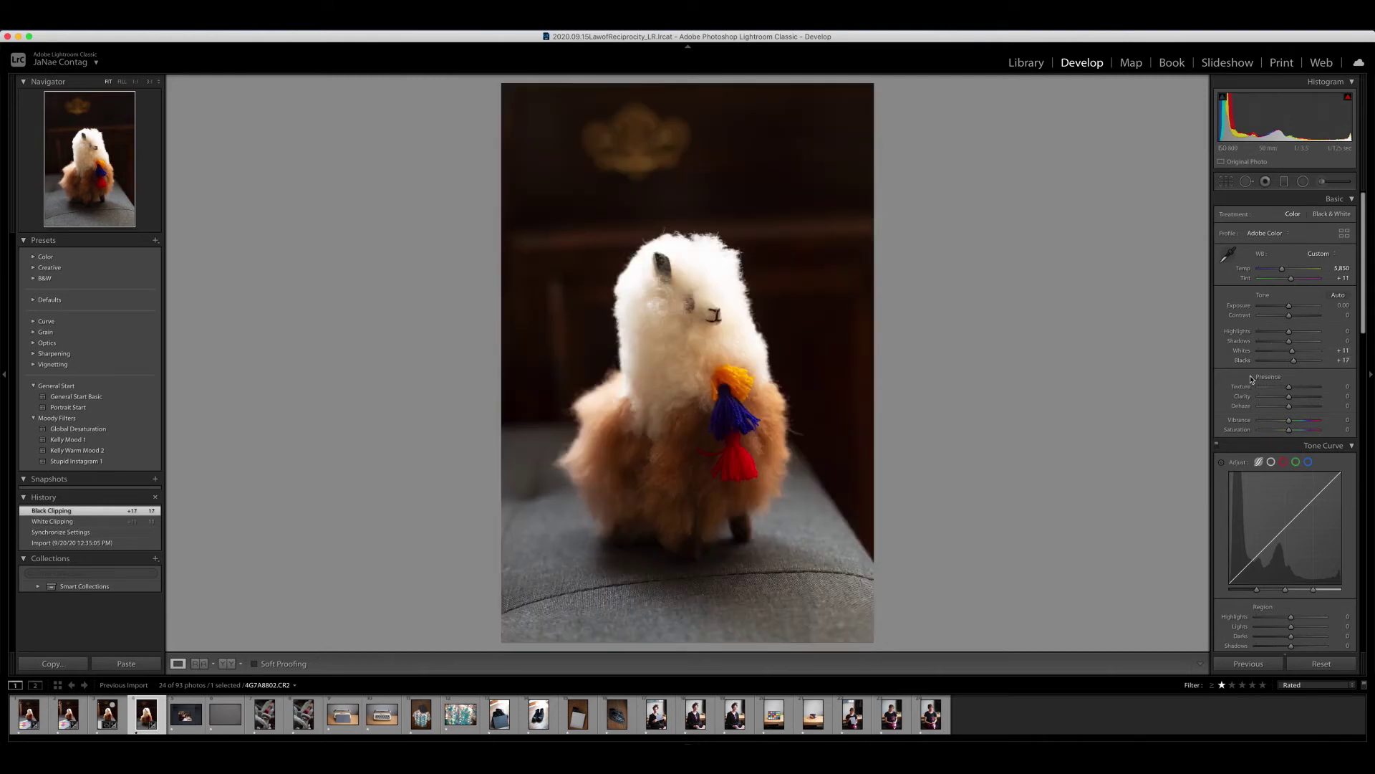
key("backslash")
key("backslash")
Enable profile corrections and chromatic aberration removal in the photo's lens corrections
left_click_drag(1365, 268, 1365, 521)
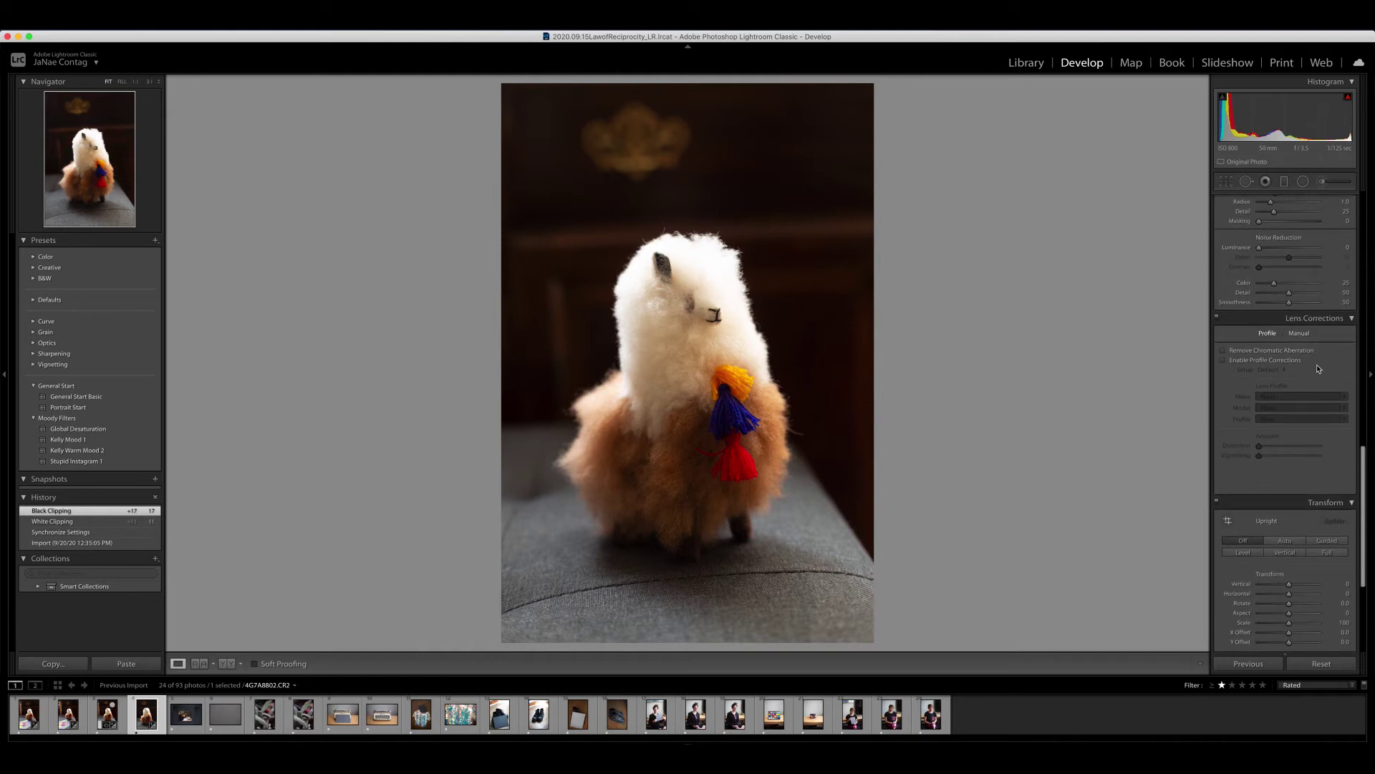
left_click(1253, 361)
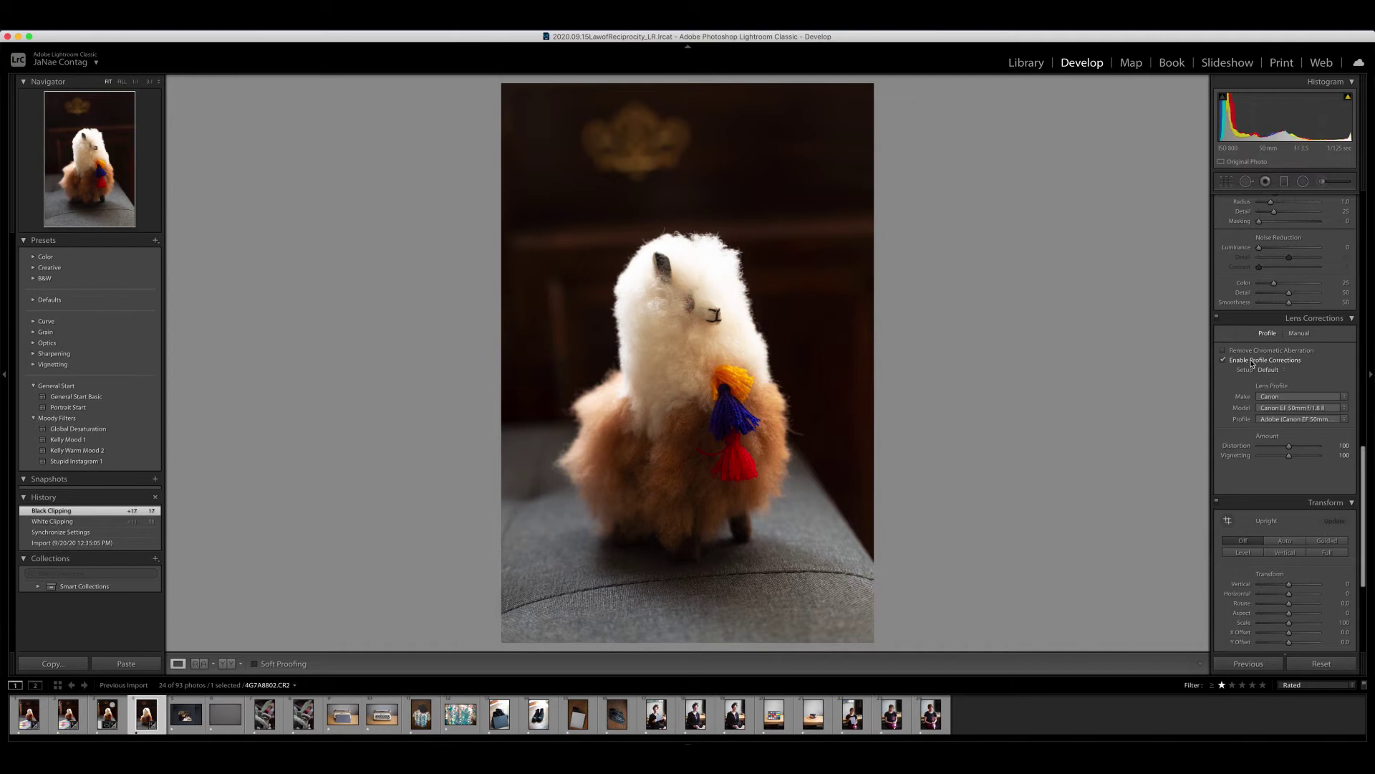
left_click(1255, 351)
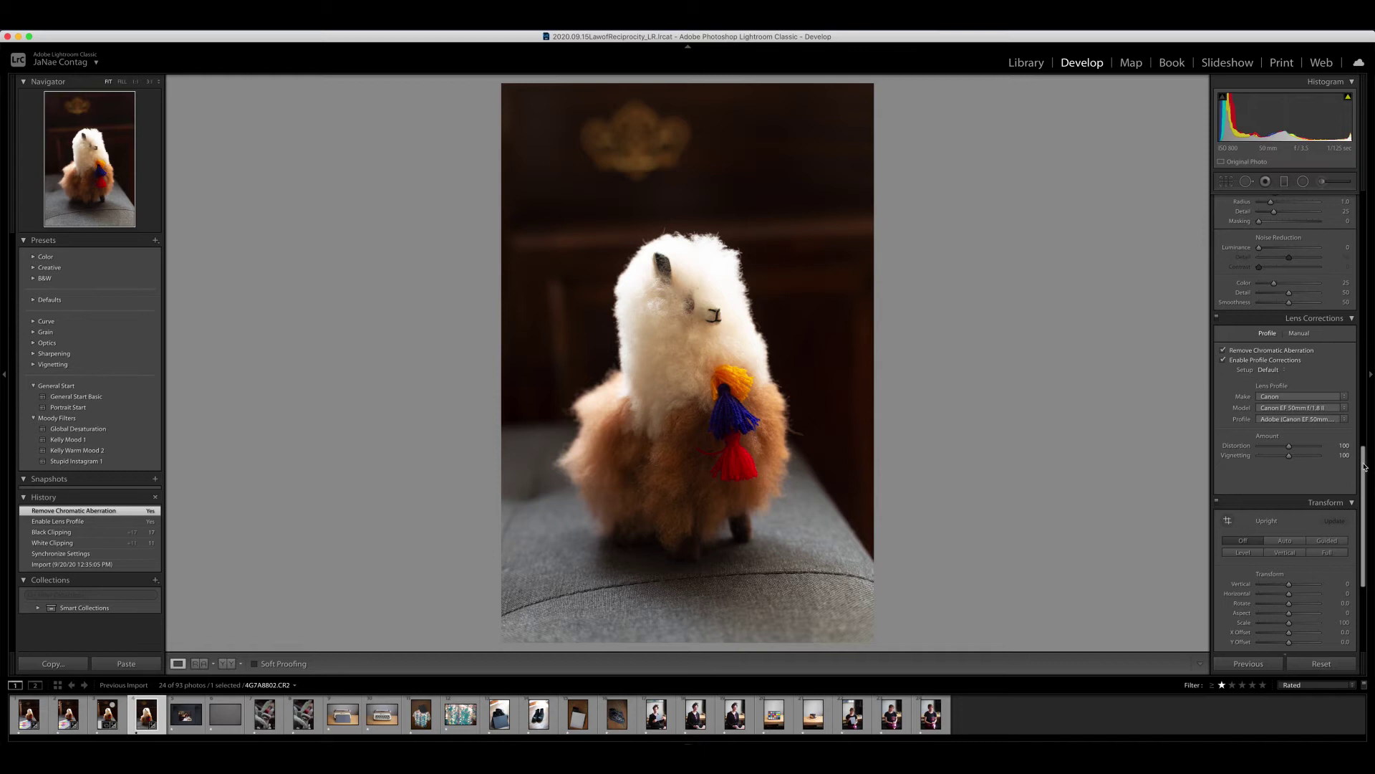
Brighten the toy close-up by raising its Exposure to +0.44 from the histogram
scroll(1366, 466, "up", 2)
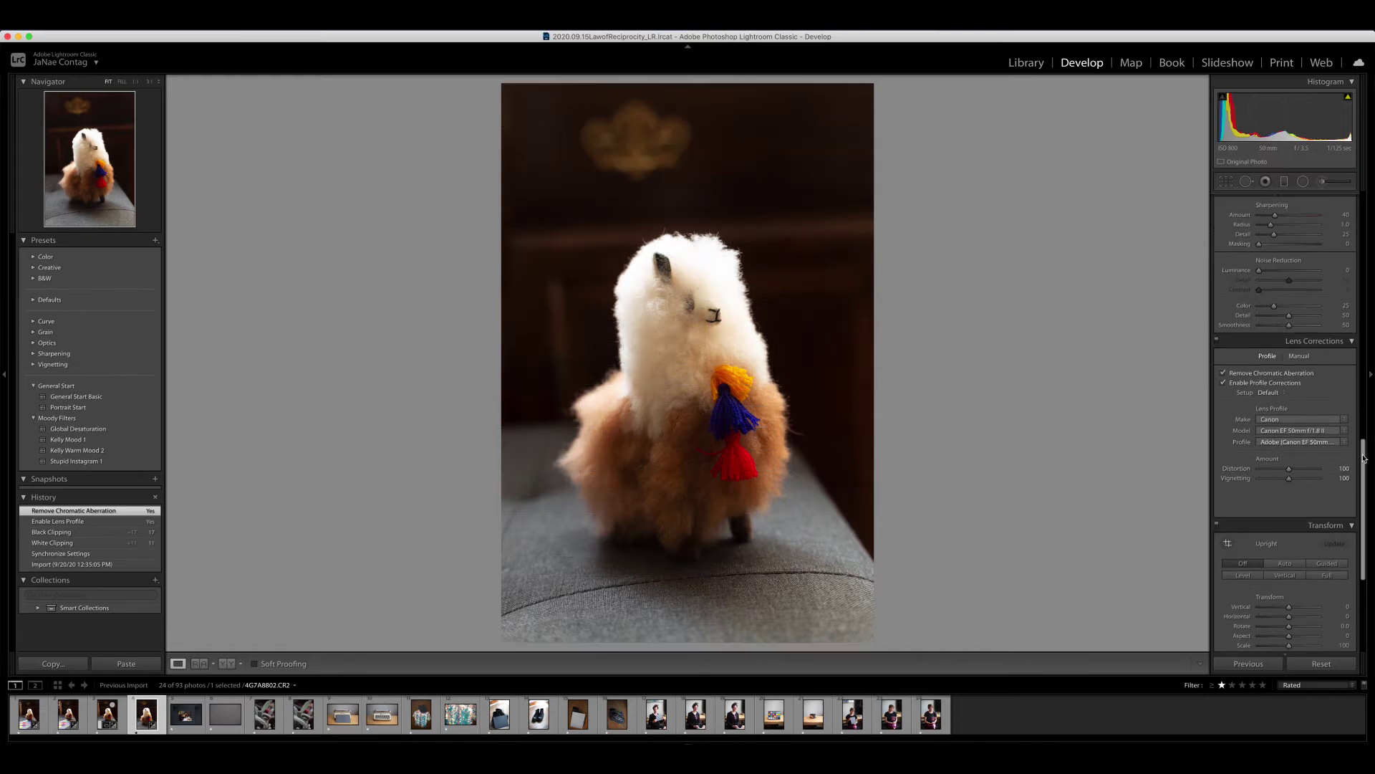
left_click_drag(1366, 459, 1355, 252)
scroll(1340, 251, "up", 5)
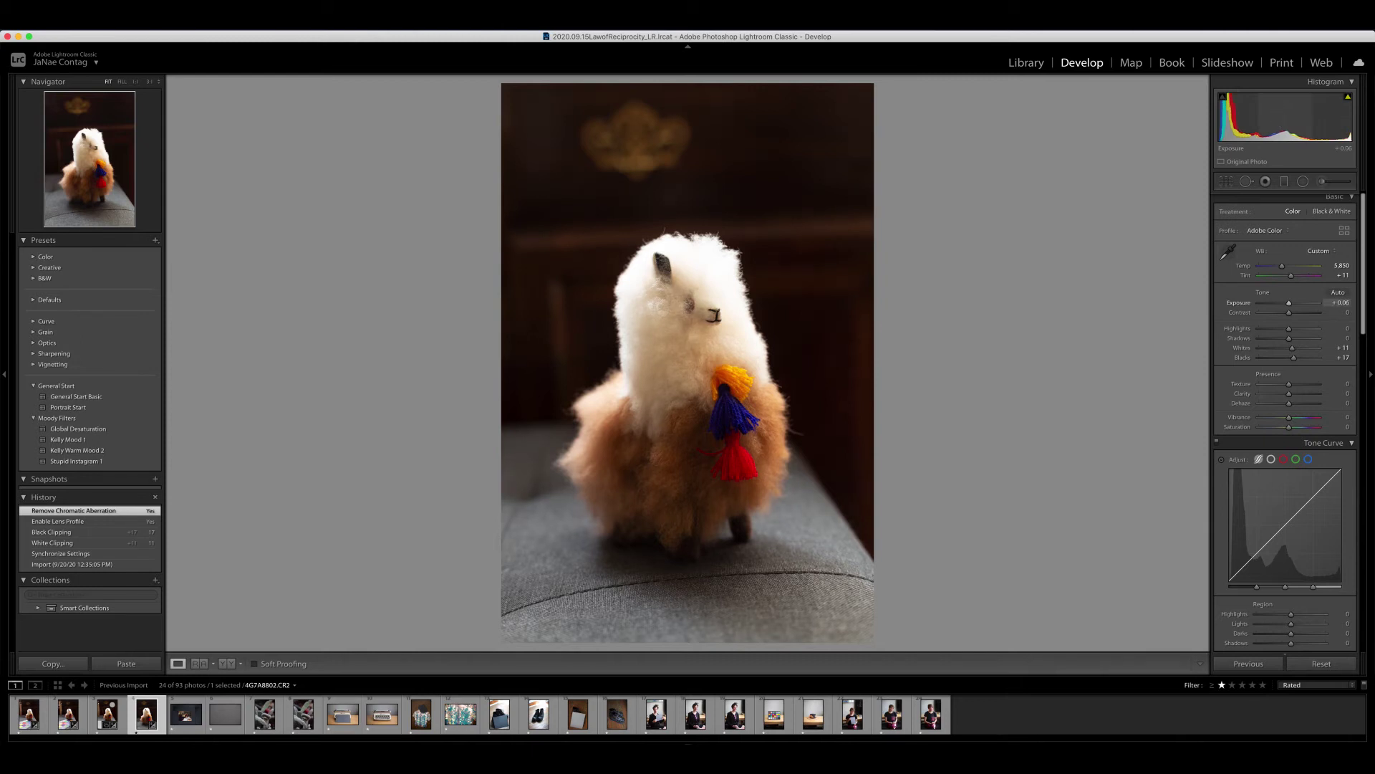
left_click_drag(1282, 121, 1294, 122)
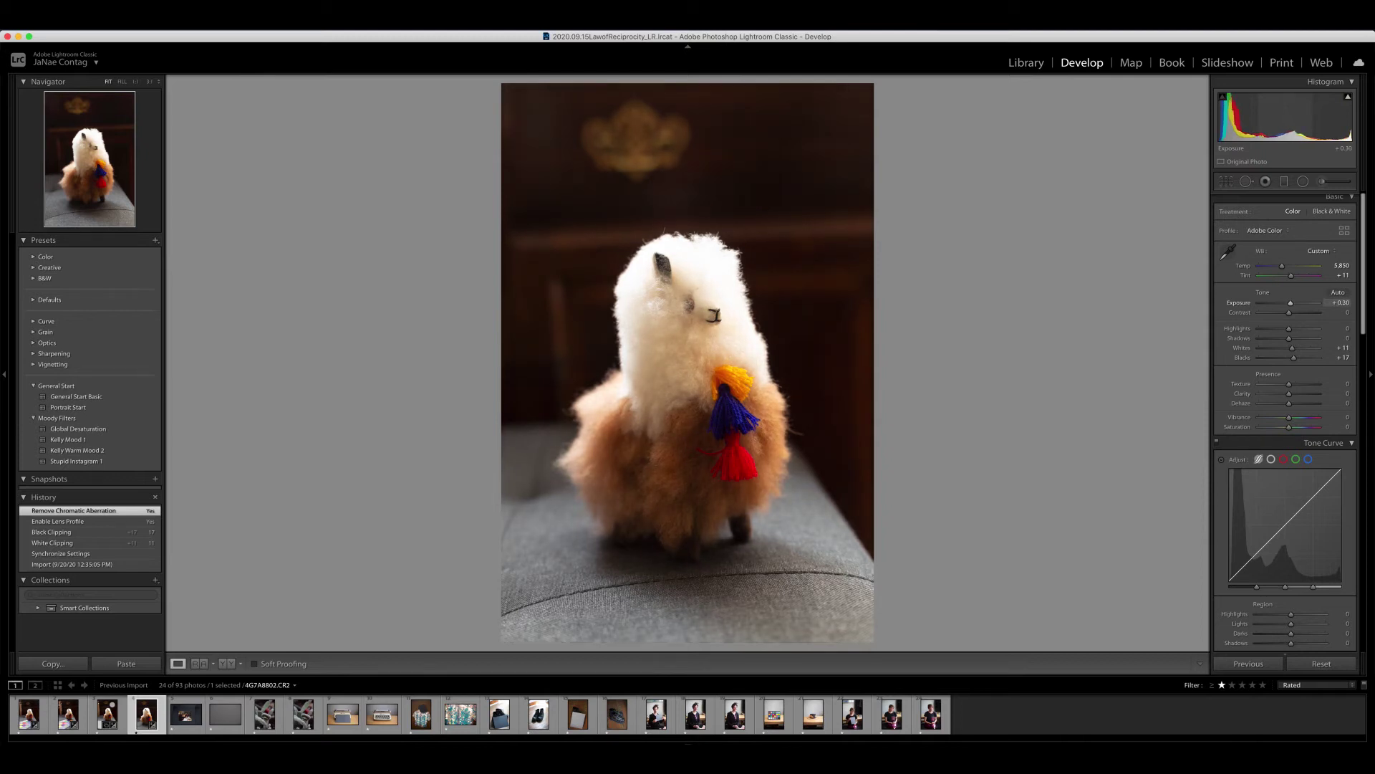
left_click_drag(1296, 122, 1299, 121)
left_click_drag(1299, 121, 1299, 122)
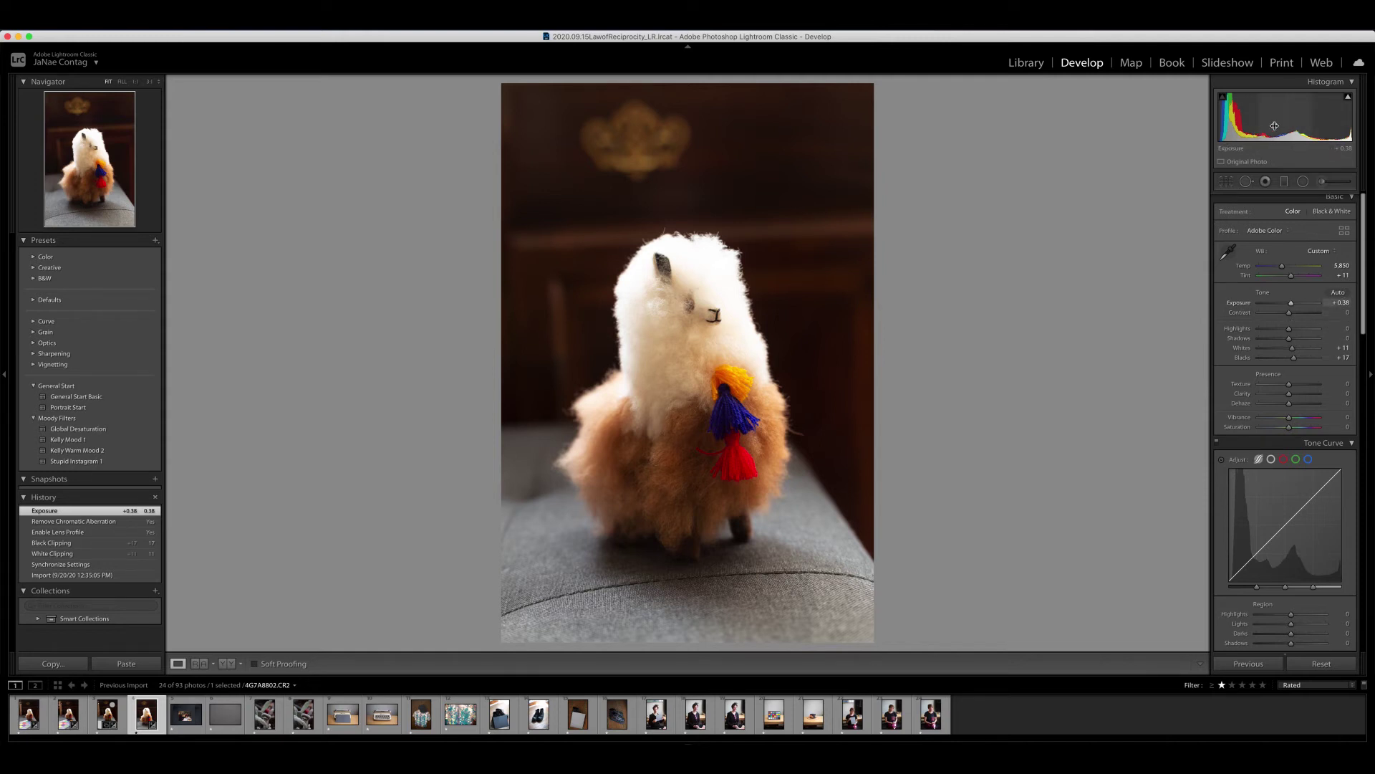
left_click_drag(1282, 118, 1281, 118)
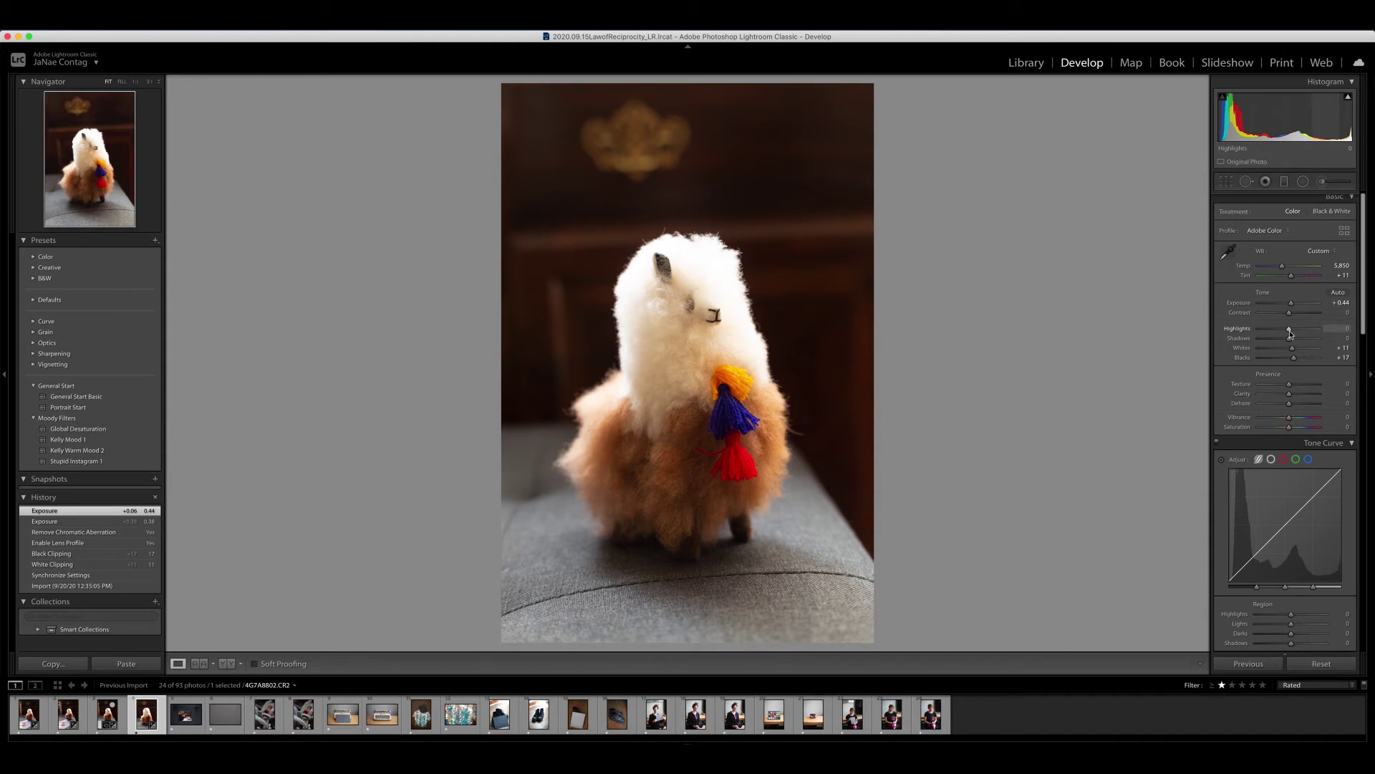
Try the extremes of Highlights and Shadows, settling on Highlights -24 and Shadows +21
left_click_drag(1289, 334, 1288, 334)
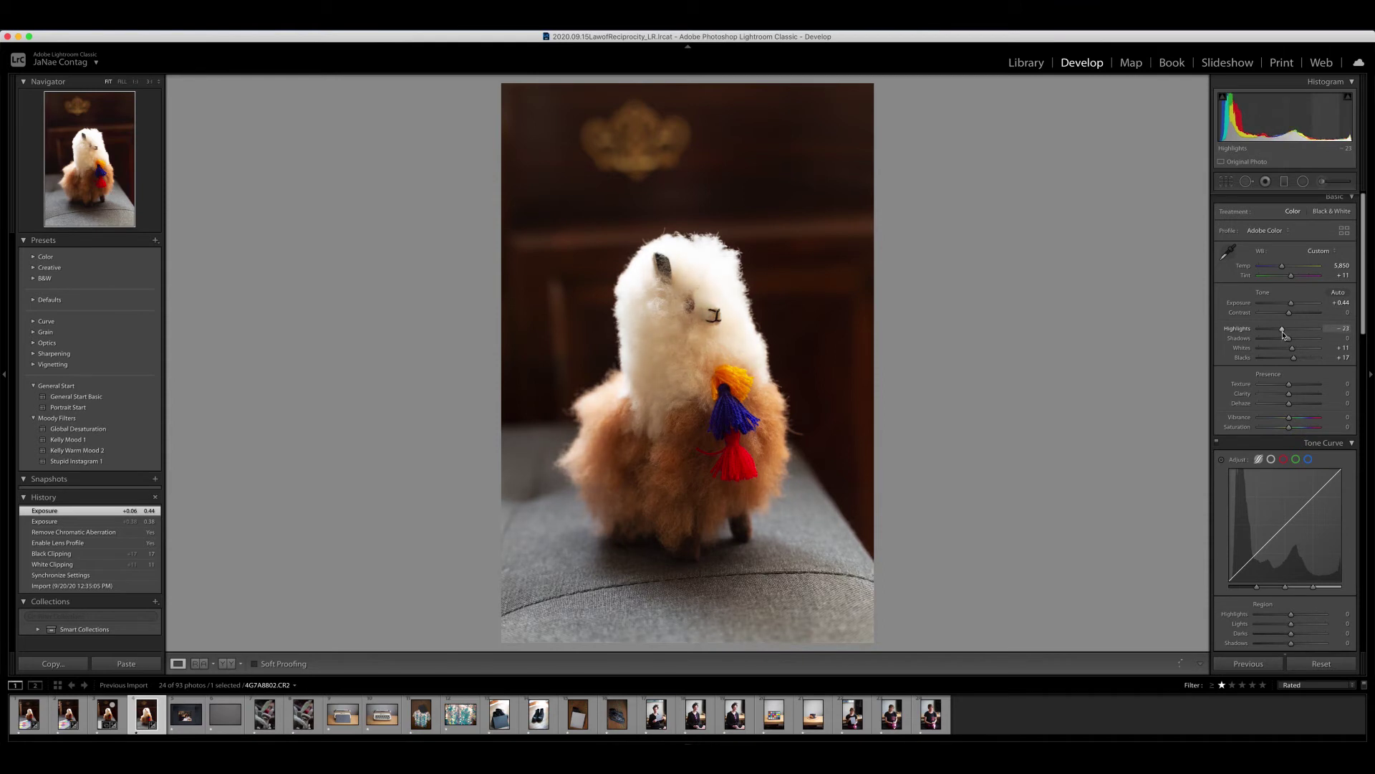
left_click_drag(1285, 333, 1243, 337)
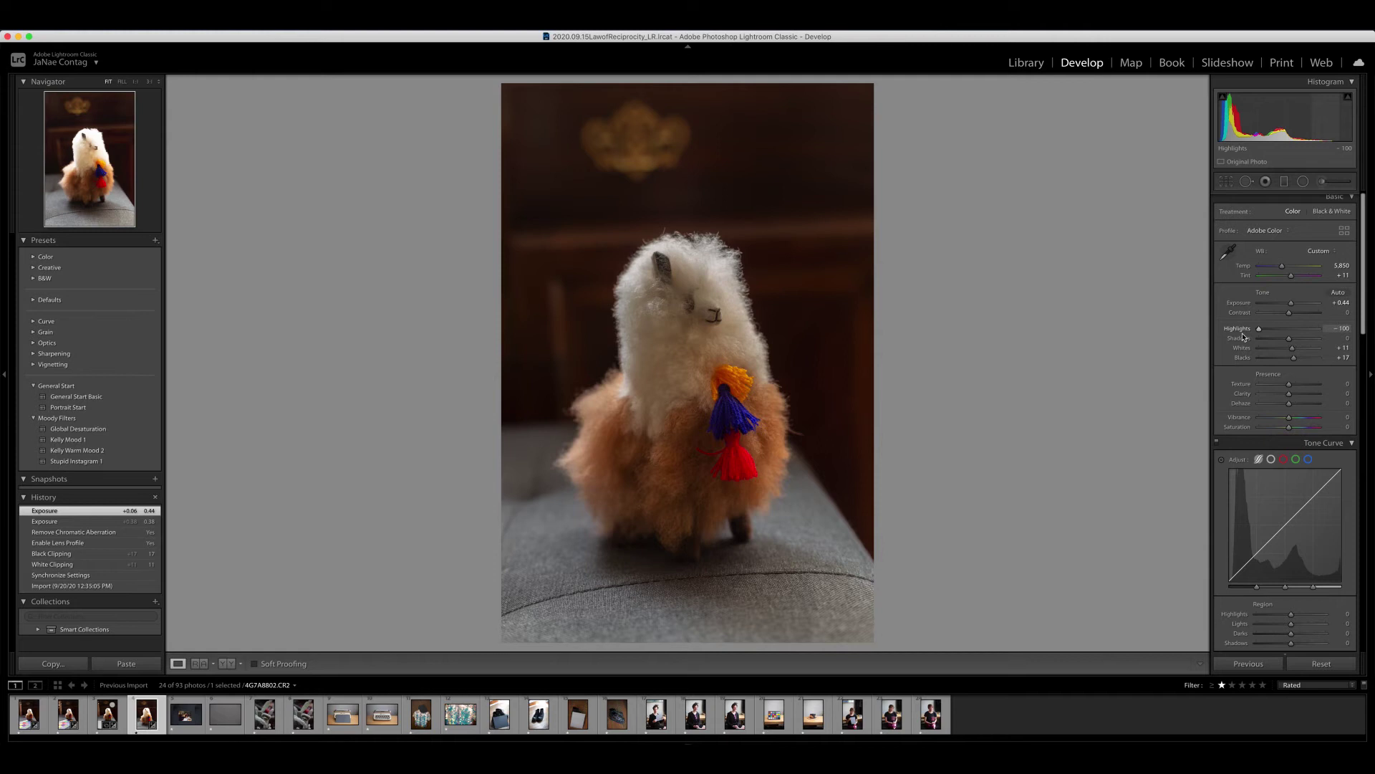
left_click_drag(1243, 337, 1284, 334)
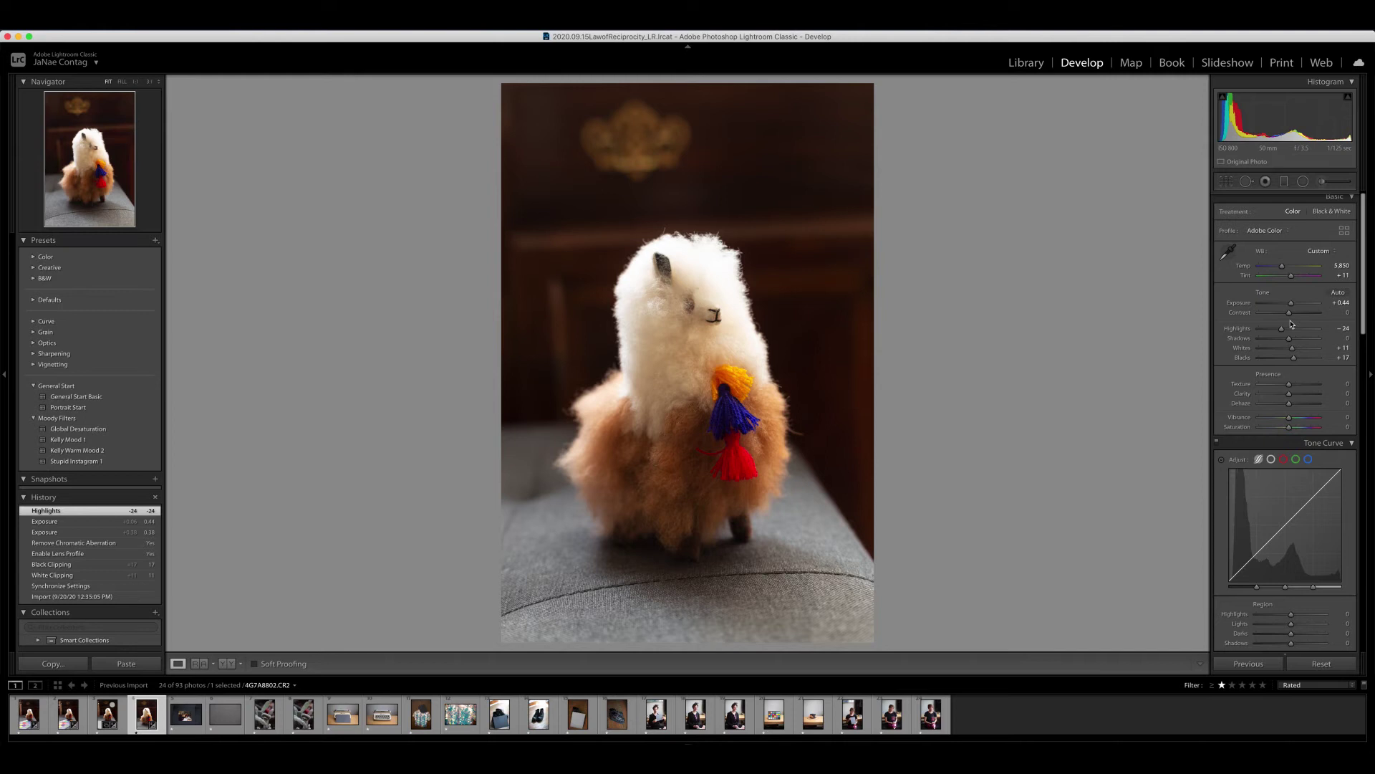
left_click_drag(1293, 341, 1297, 342)
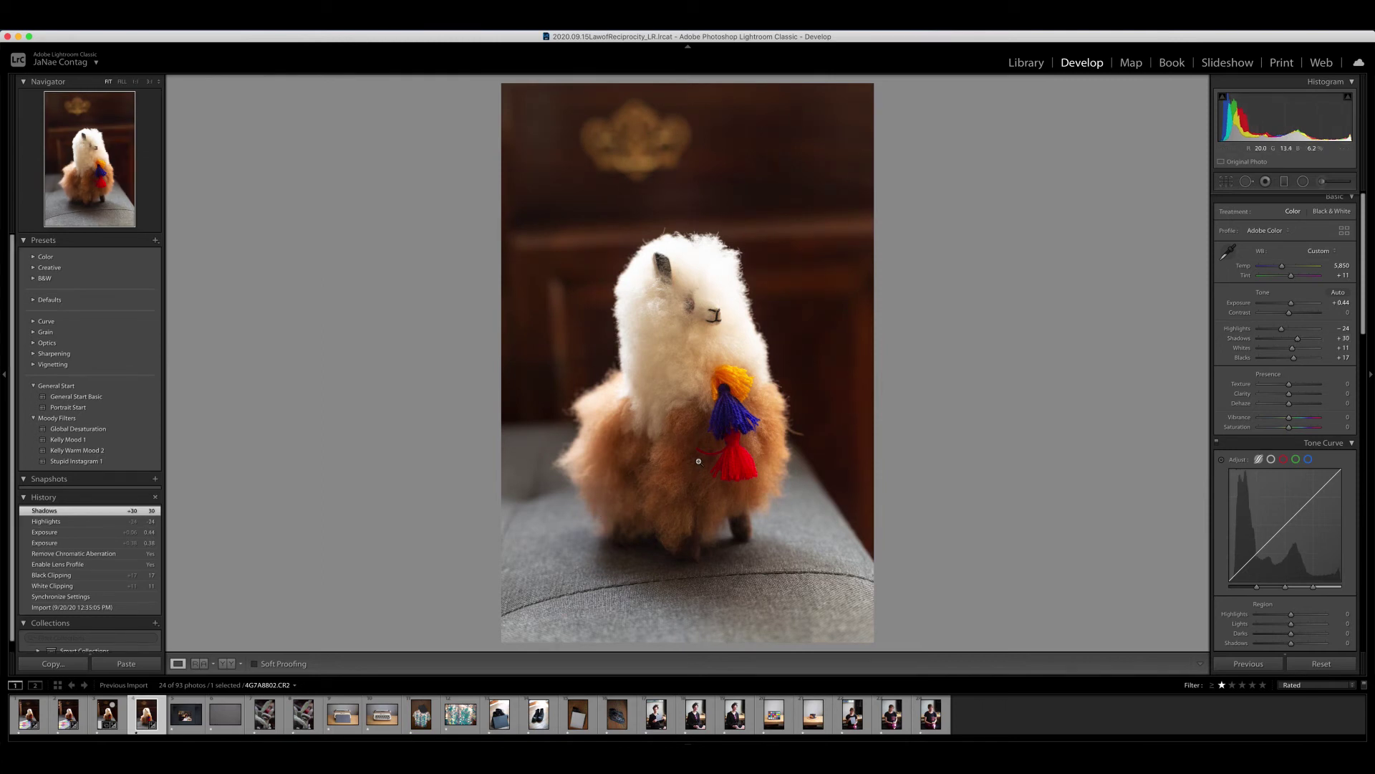
left_click_drag(1297, 338, 1325, 341)
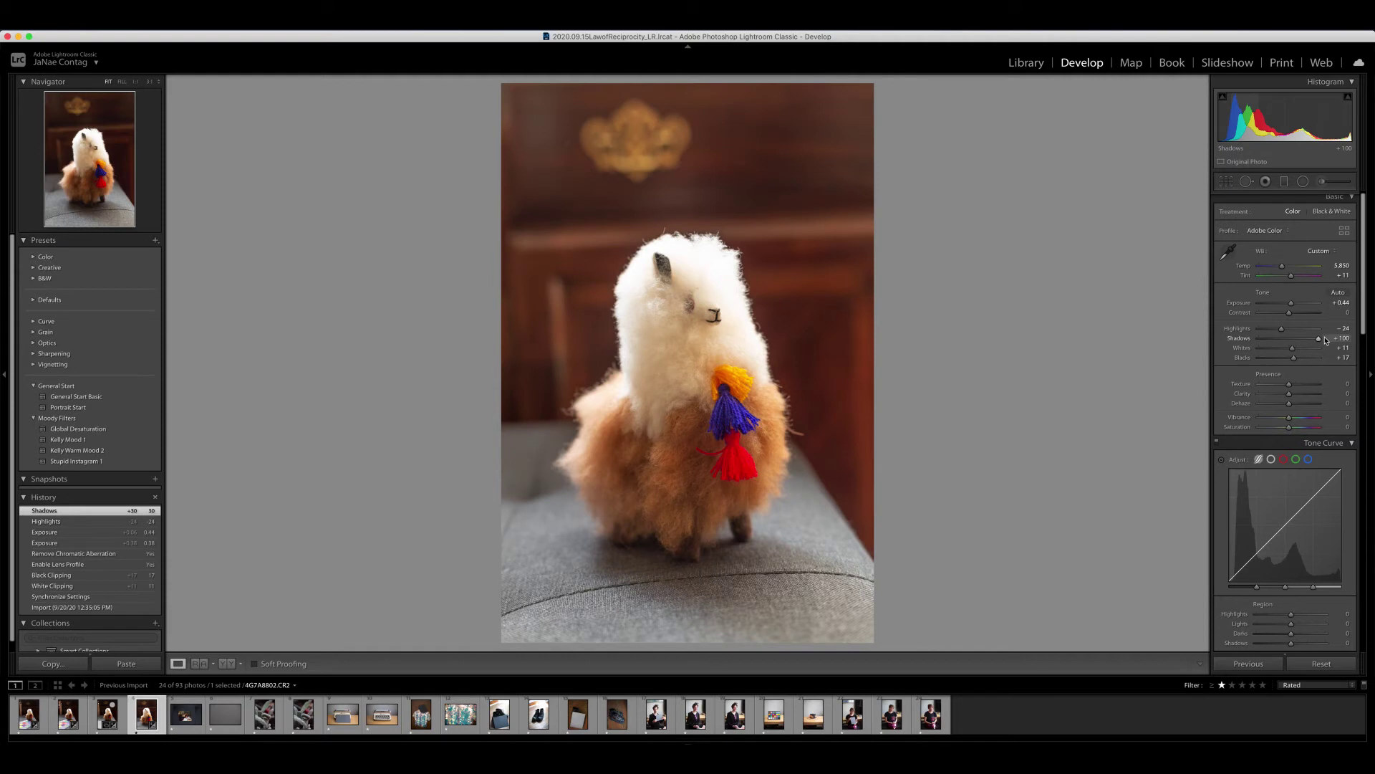
left_click_drag(1325, 341, 1296, 344)
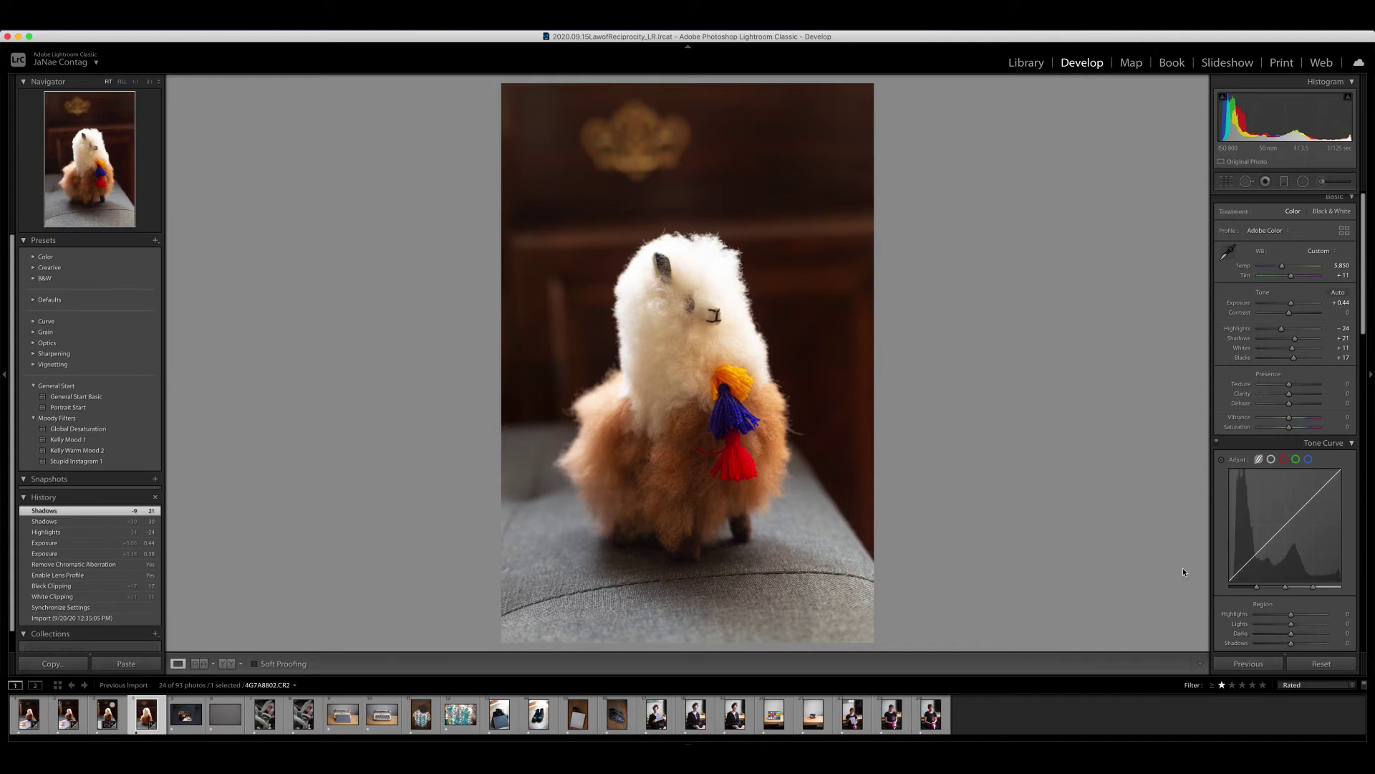
Enter a Contrast of 20, test both extremes, settle on +18, and compare the photo before and after
left_click(1338, 313)
type("20")
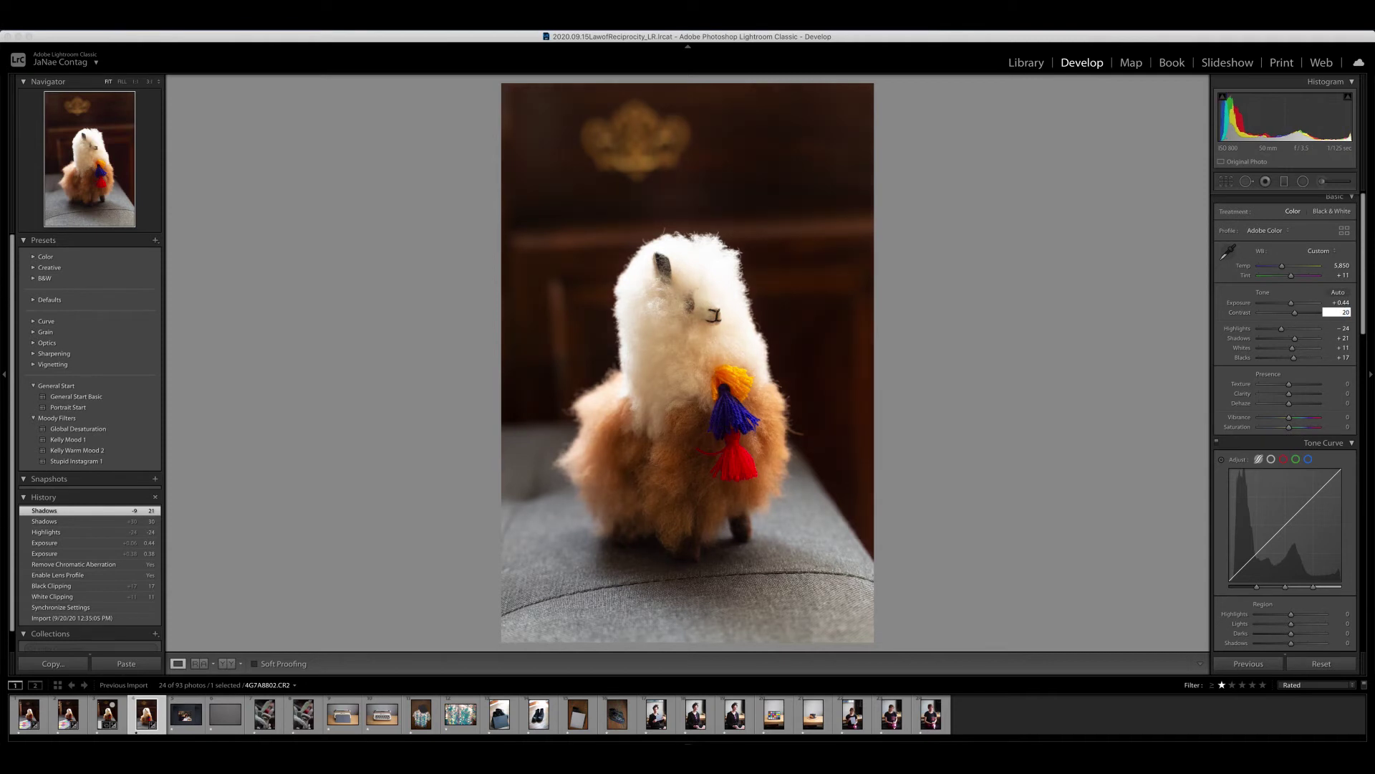
key("Return")
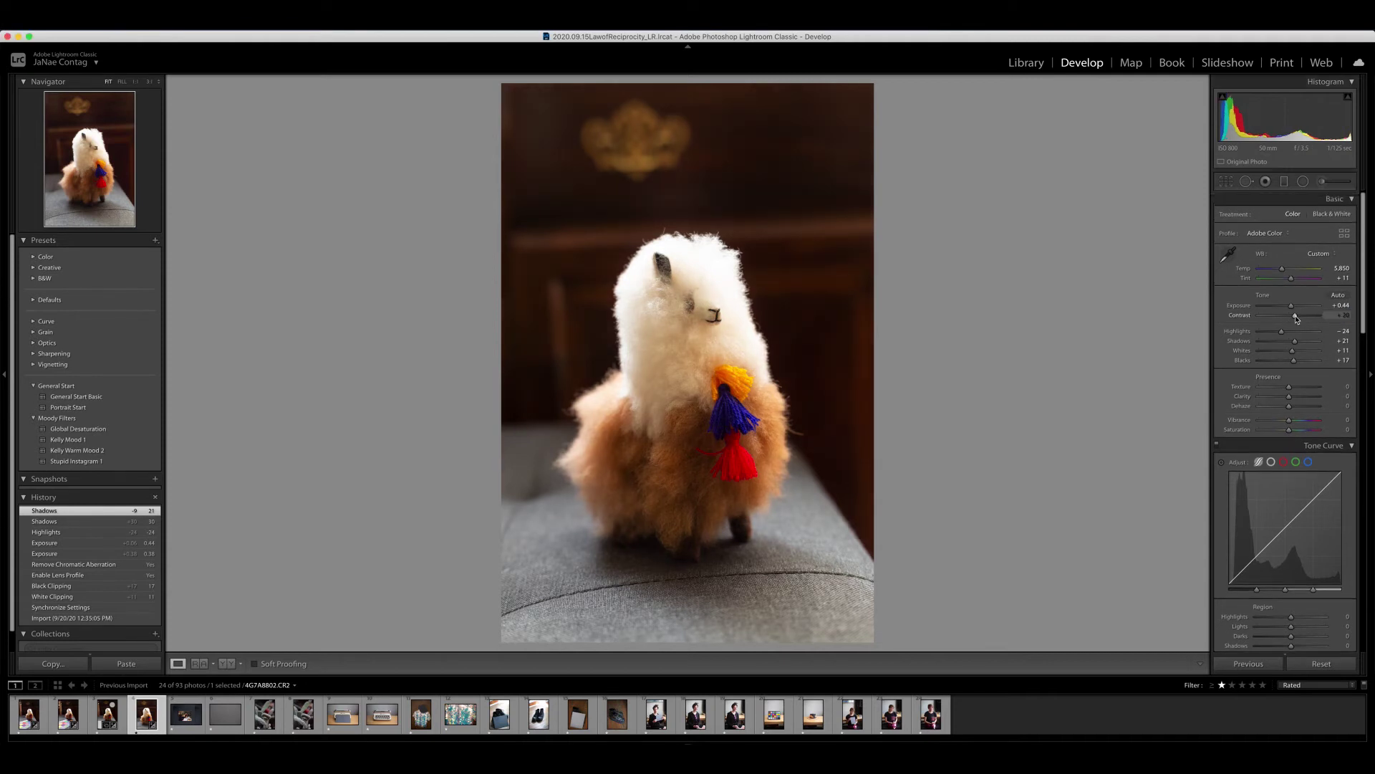
left_click_drag(1293, 319, 1332, 316)
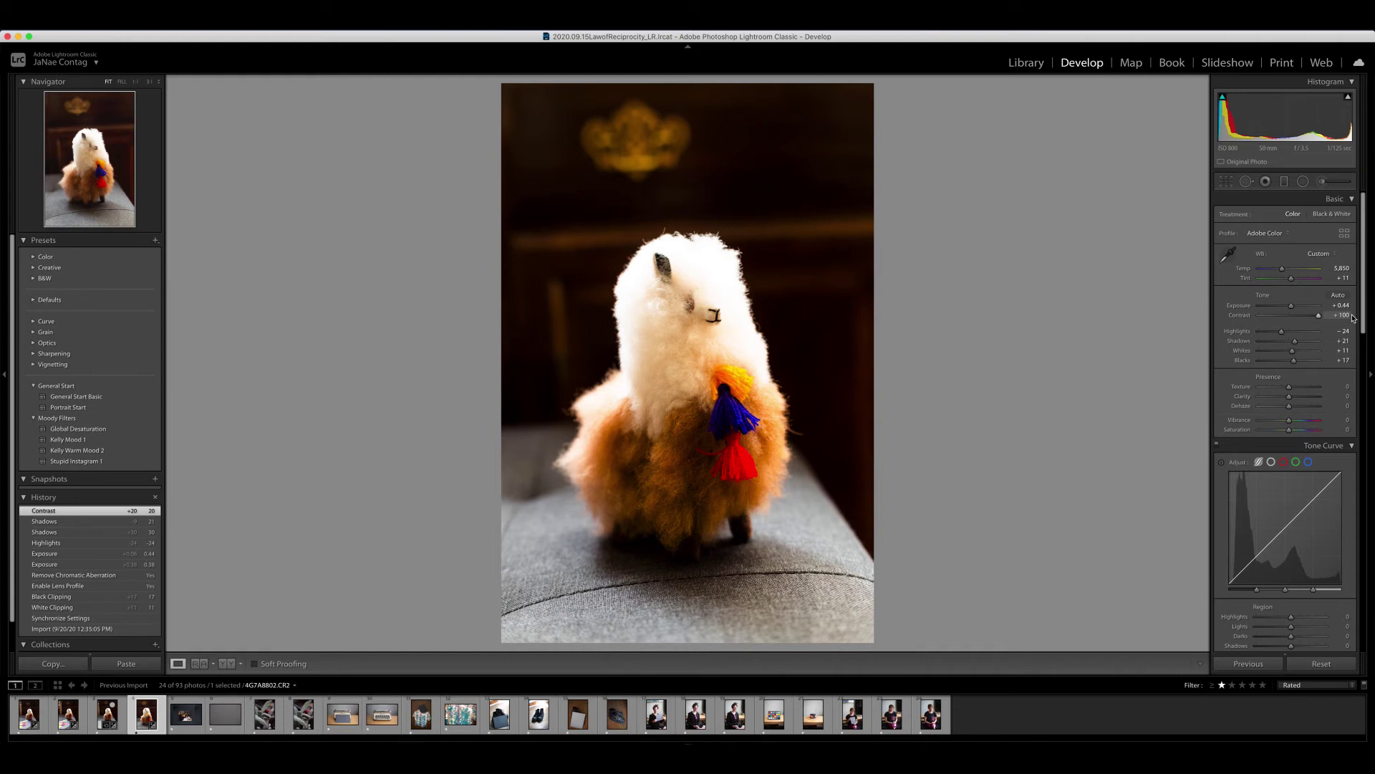
left_click_drag(1318, 316, 1259, 319)
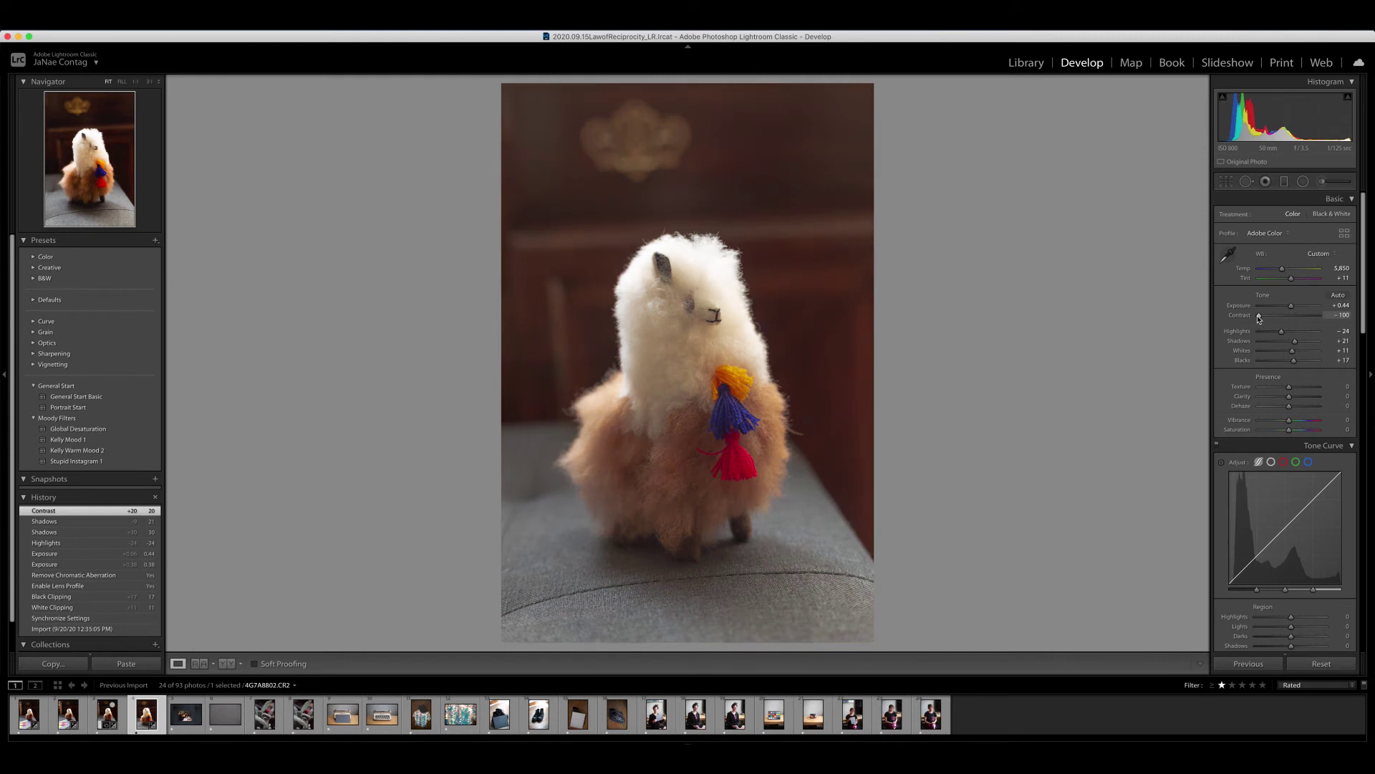
left_click_drag(1259, 319, 1296, 318)
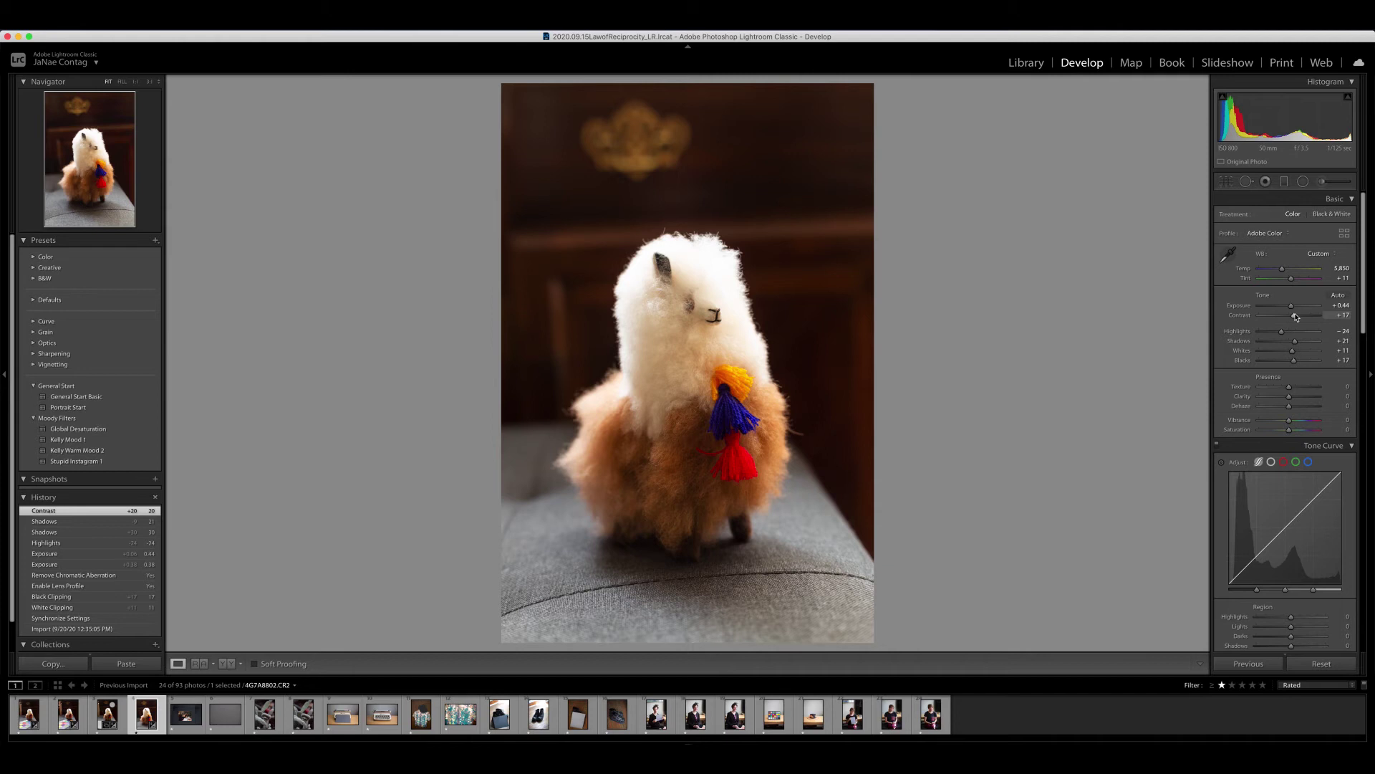
left_click_drag(1296, 318, 1295, 317)
left_click_drag(1297, 317, 1295, 318)
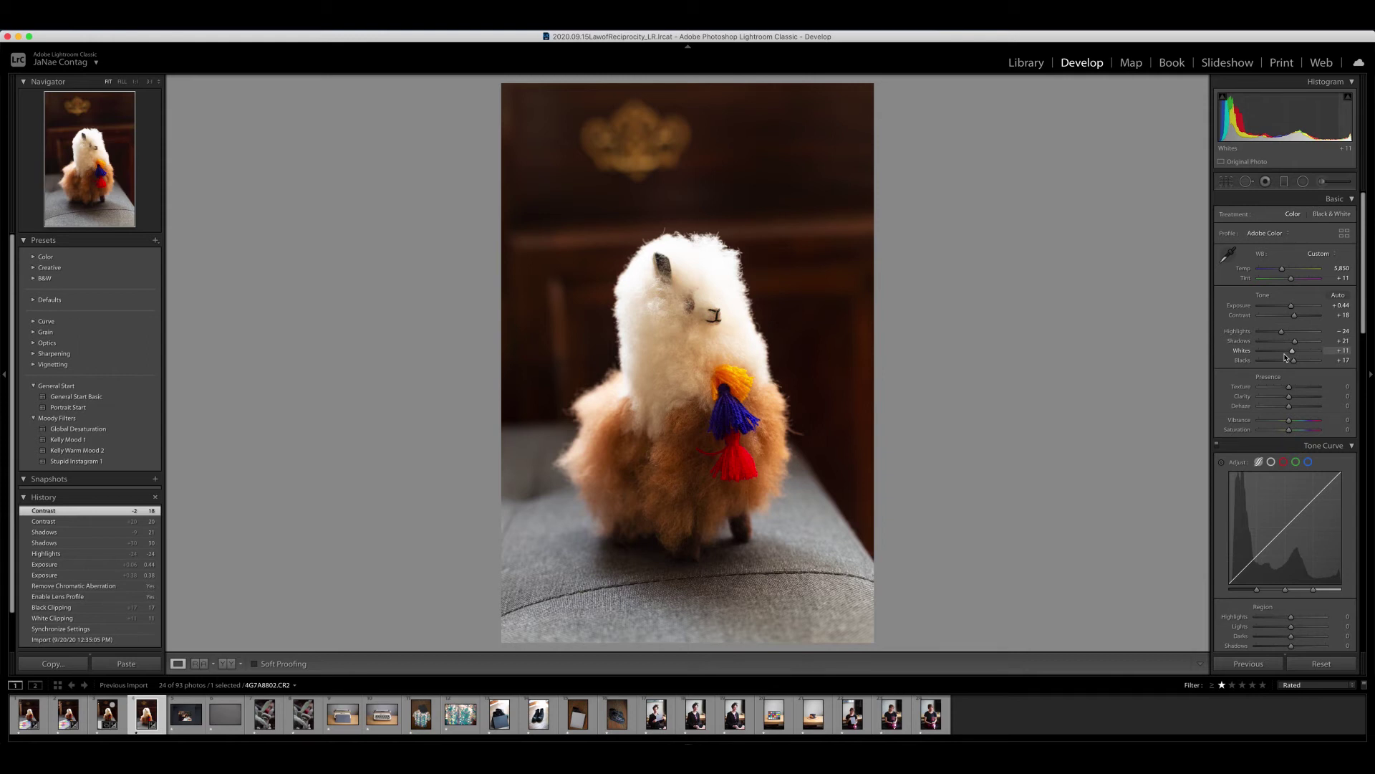
key("backslash")
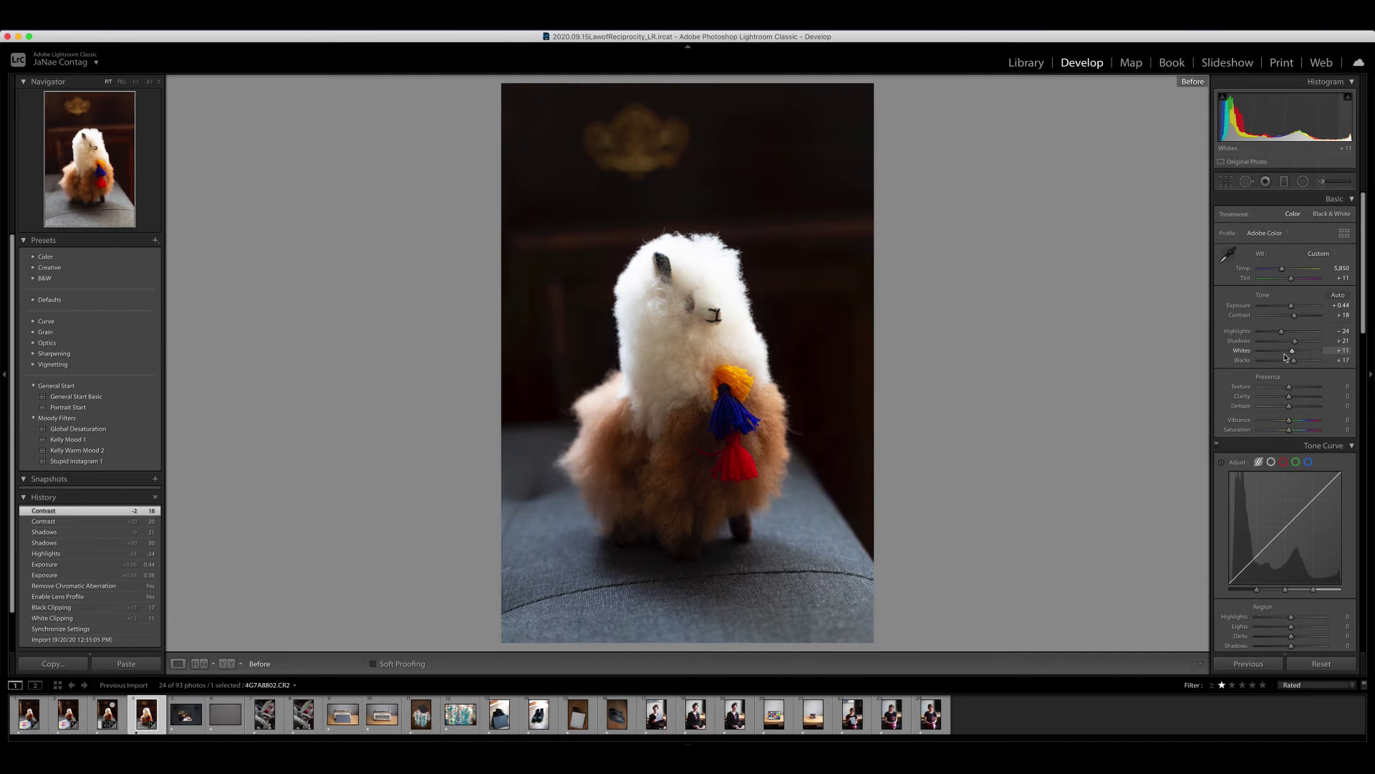
key("backslash")
key("backslash")
key("backslash")
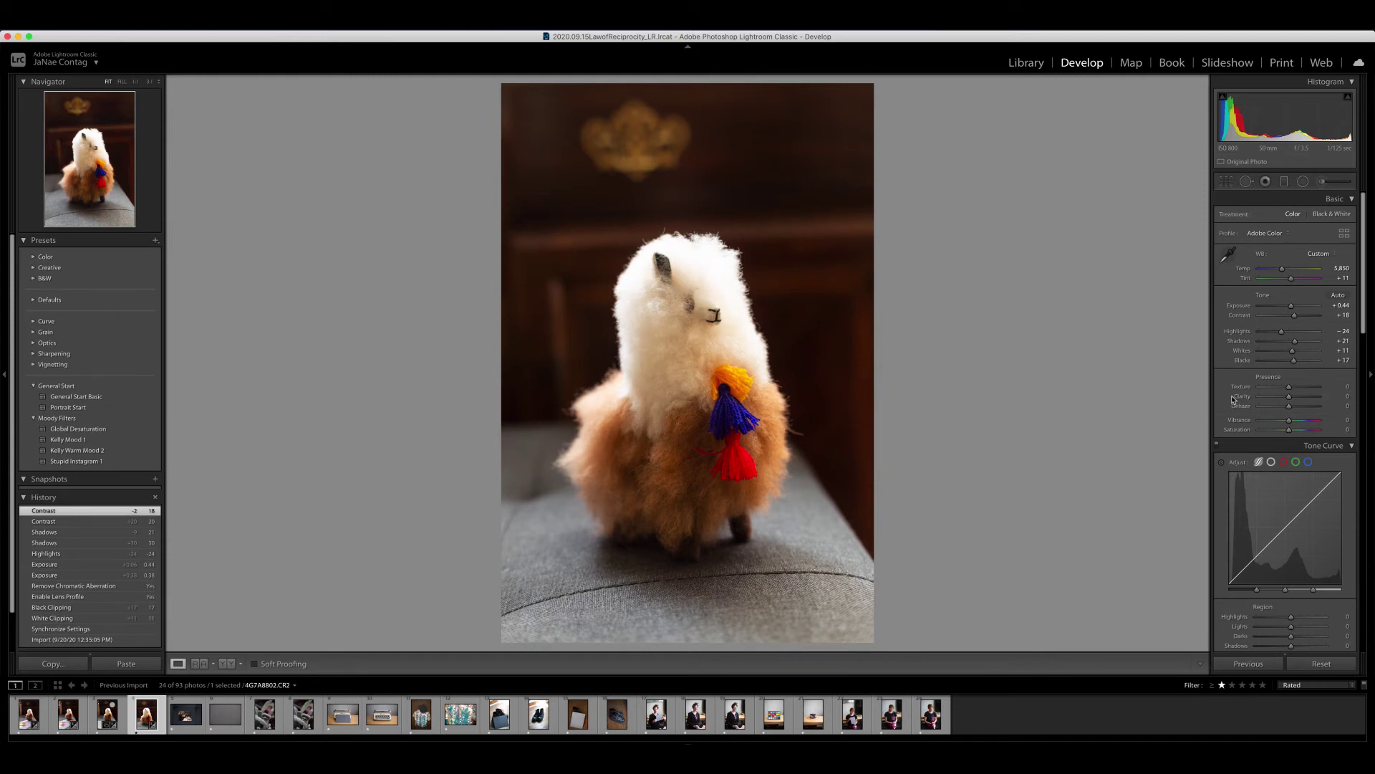
Test positive and negative Clarity on the toy photo and settle on +11
left_click_drag(1290, 399, 1293, 399)
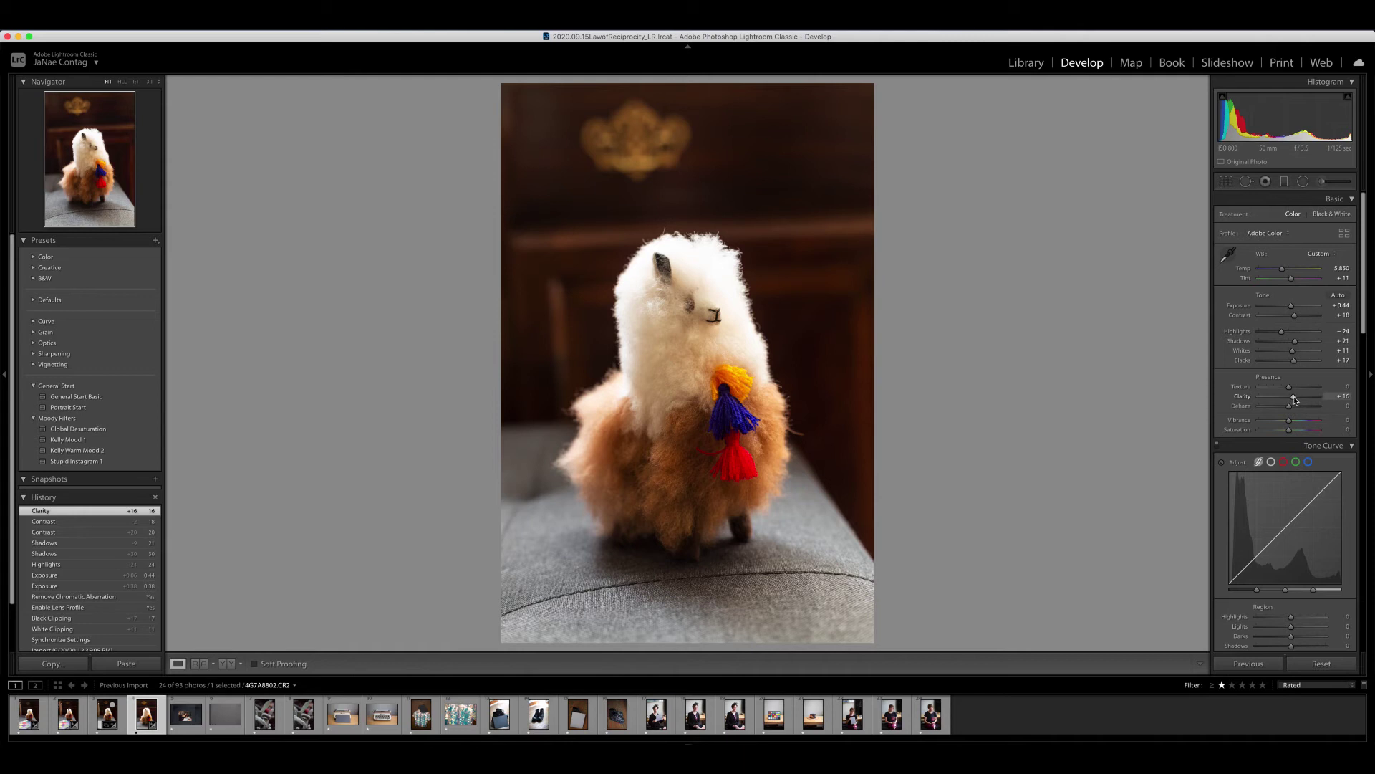
left_click_drag(1295, 400, 1285, 402)
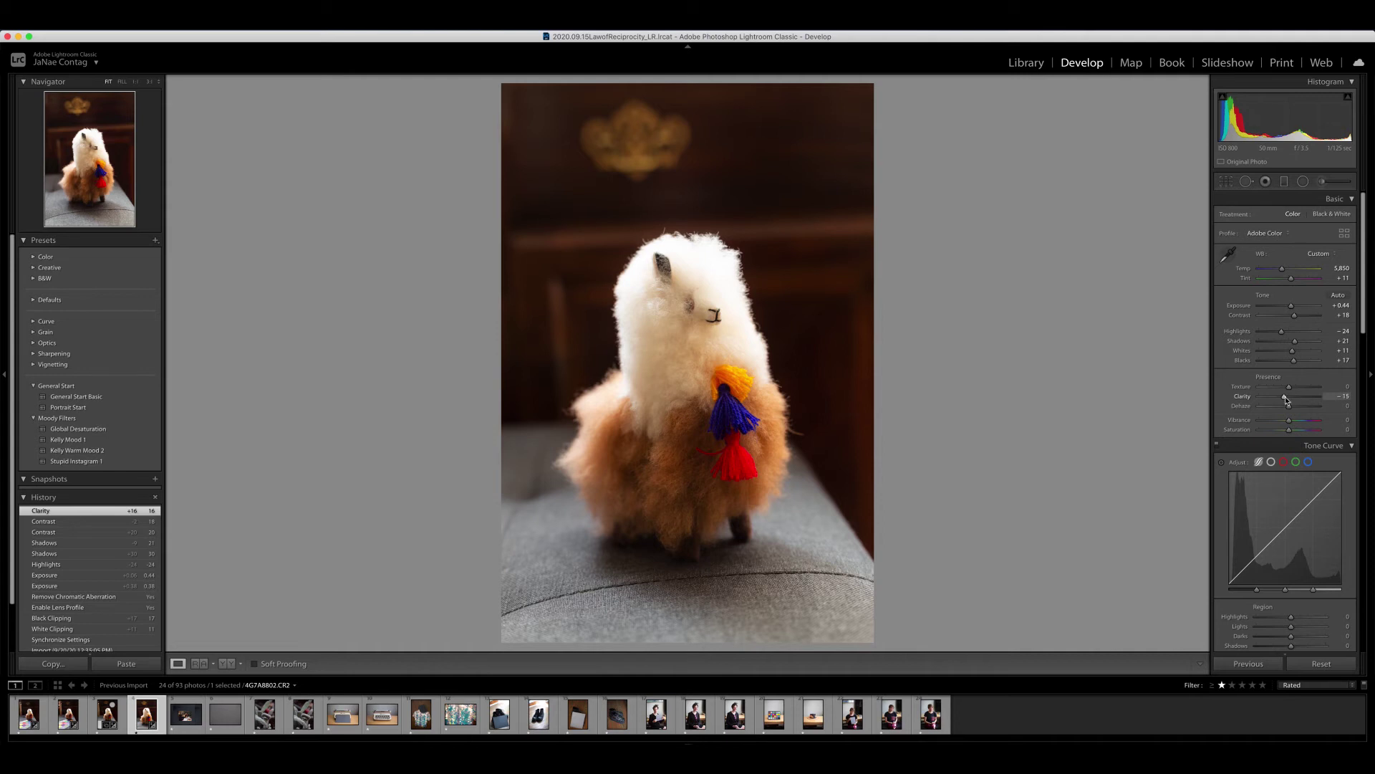
left_click_drag(1285, 397, 1285, 397)
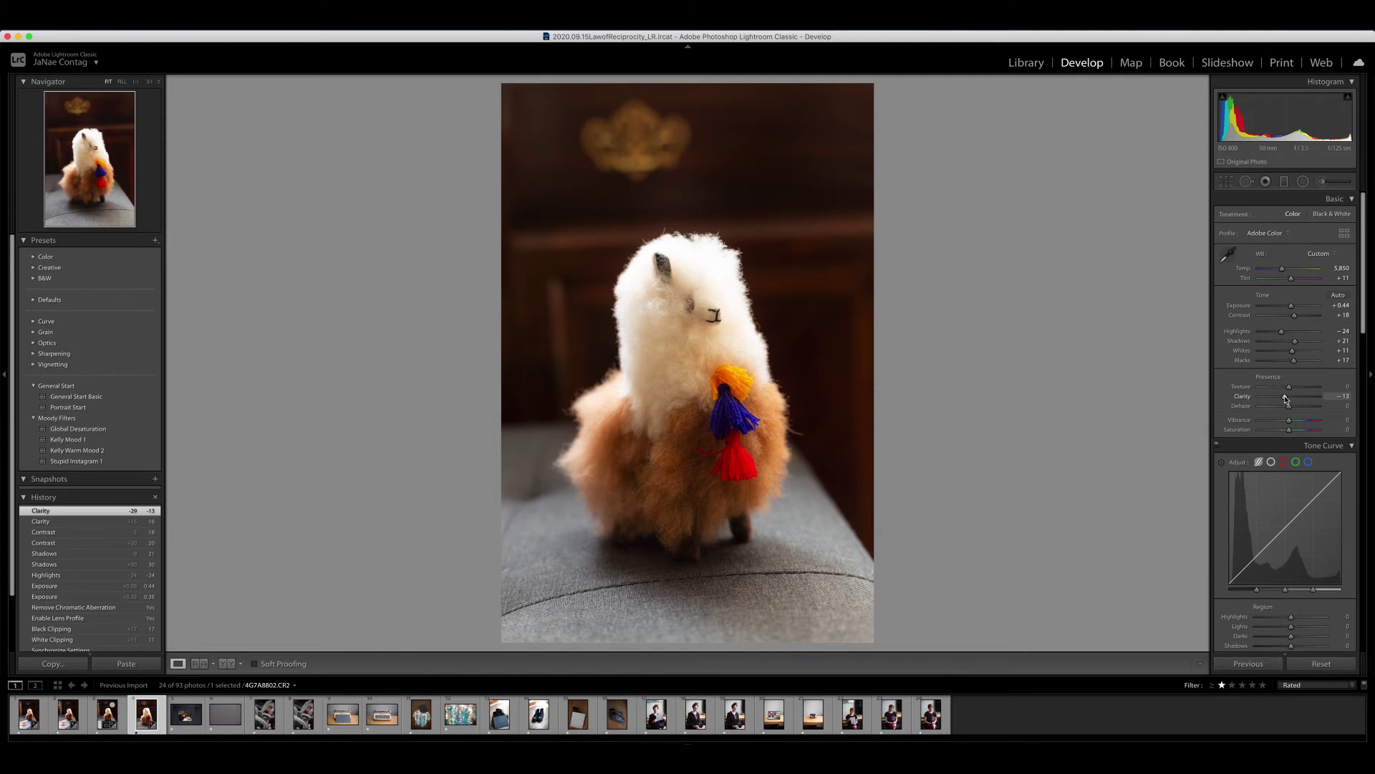
left_click_drag(1285, 397, 1293, 399)
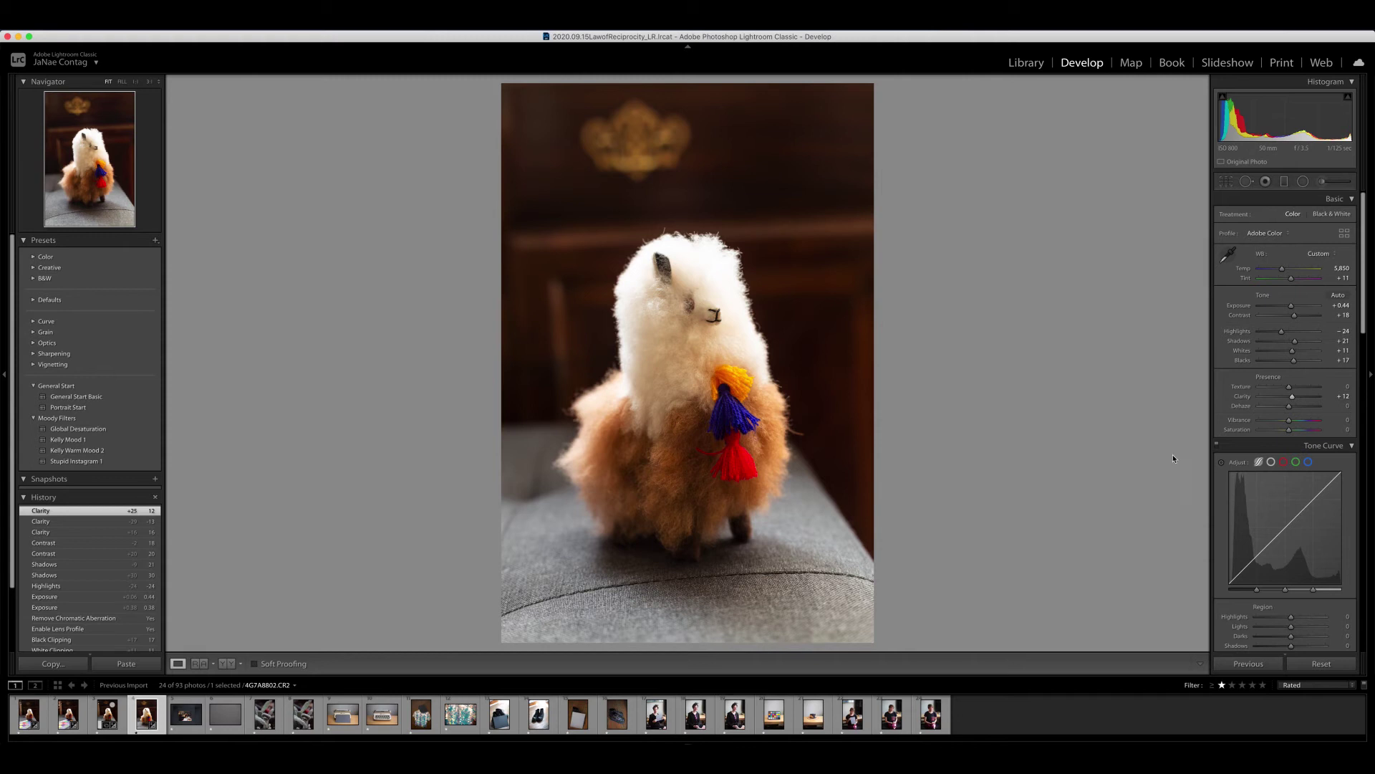
mouse_move(1292, 396)
left_mouse_down()
mouse_move(1340, 400)
mouse_move(1293, 401)
left_mouse_up()
Adjust the Tone Curve regions to Lights +5, Darks +16 and Shadows +5, testing Lights at its maximum first
left_click_drag(1364, 335, 1363, 400)
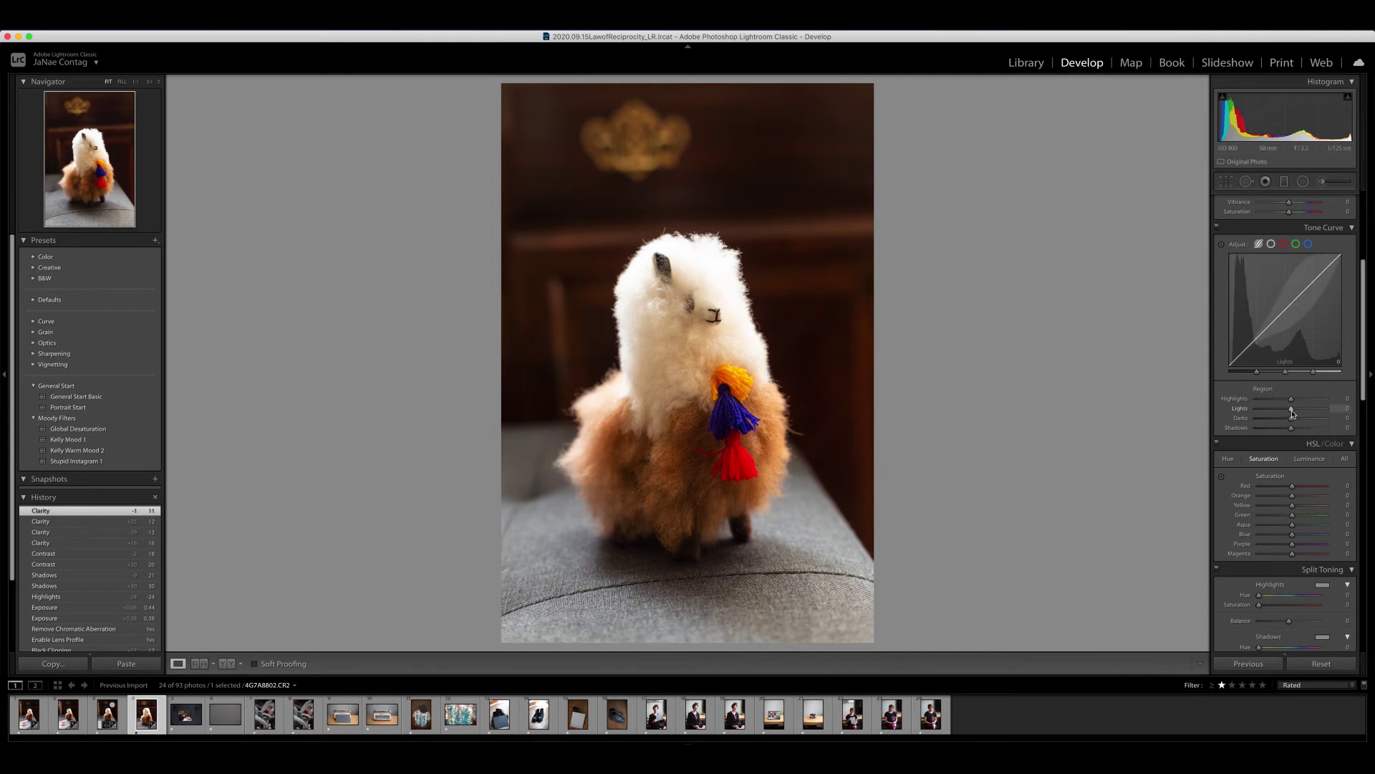
left_click_drag(1291, 413, 1329, 411)
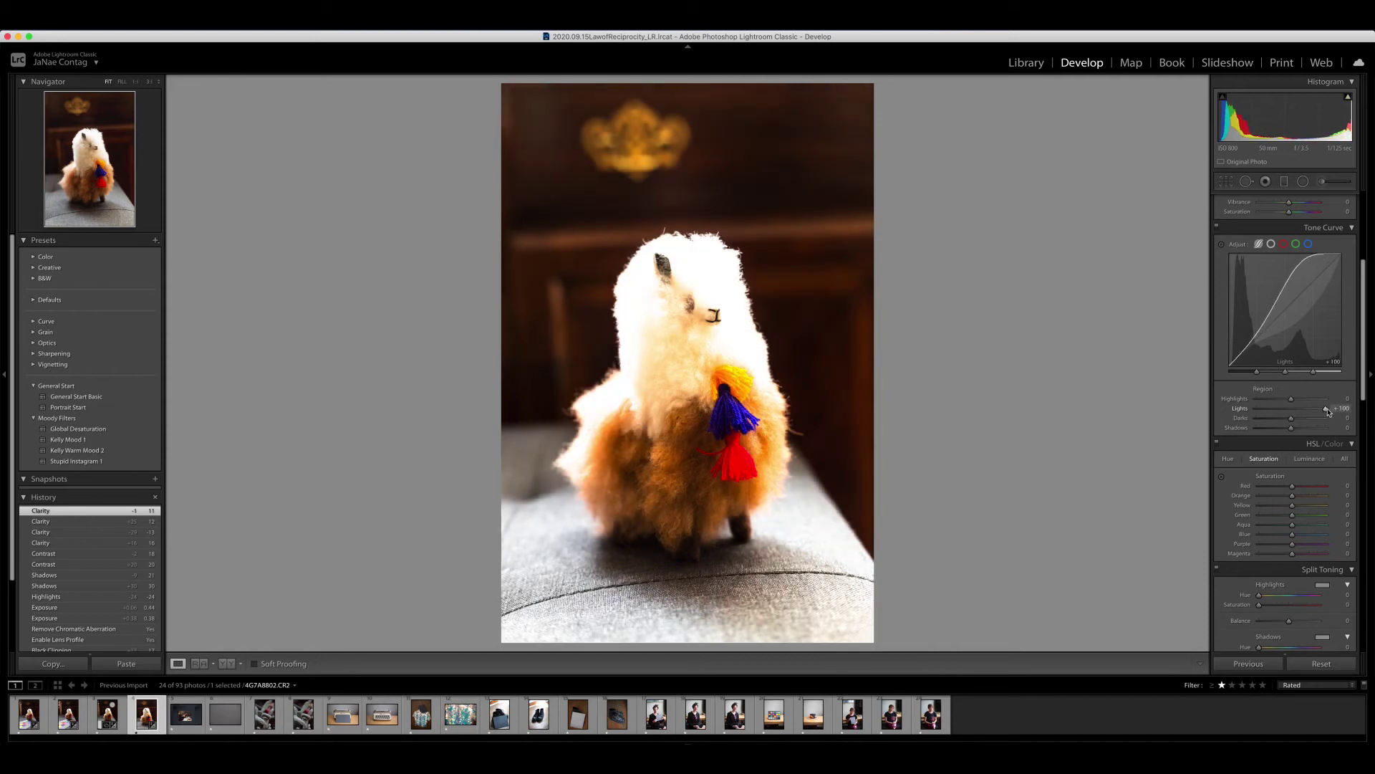
left_click_drag(1329, 412, 1293, 417)
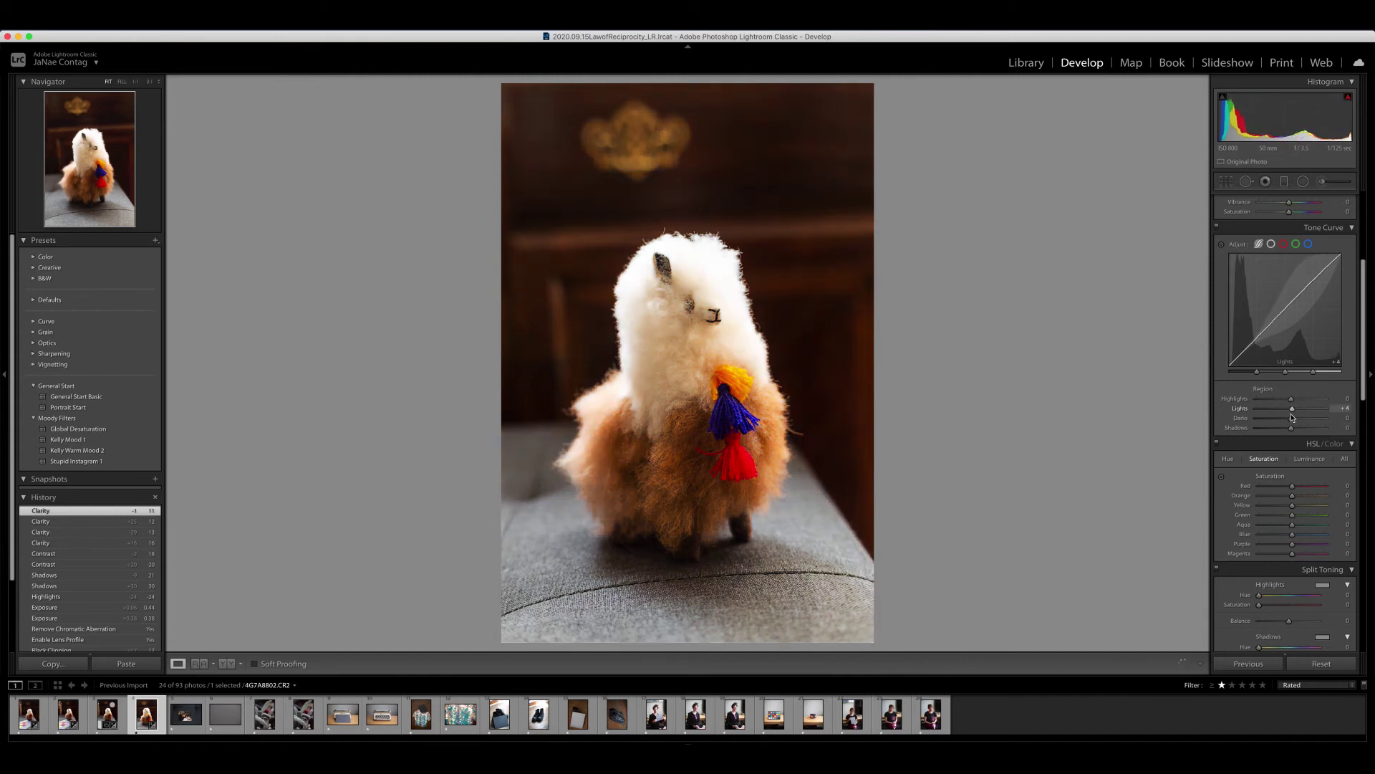
mouse_move(1293, 417)
left_mouse_down()
mouse_move(1364, 431)
mouse_move(1295, 433)
left_mouse_up()
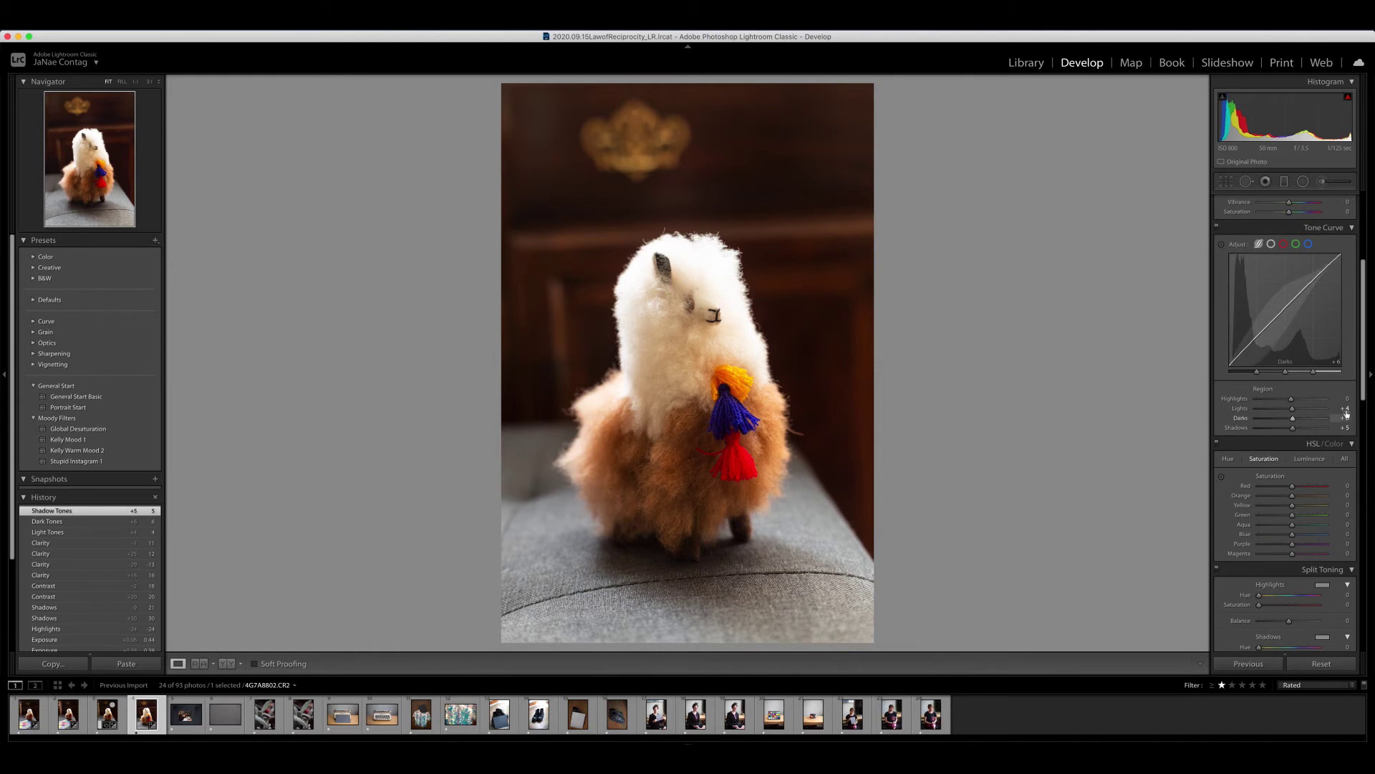
key("shift+Tab")
type("5")
key("Return")
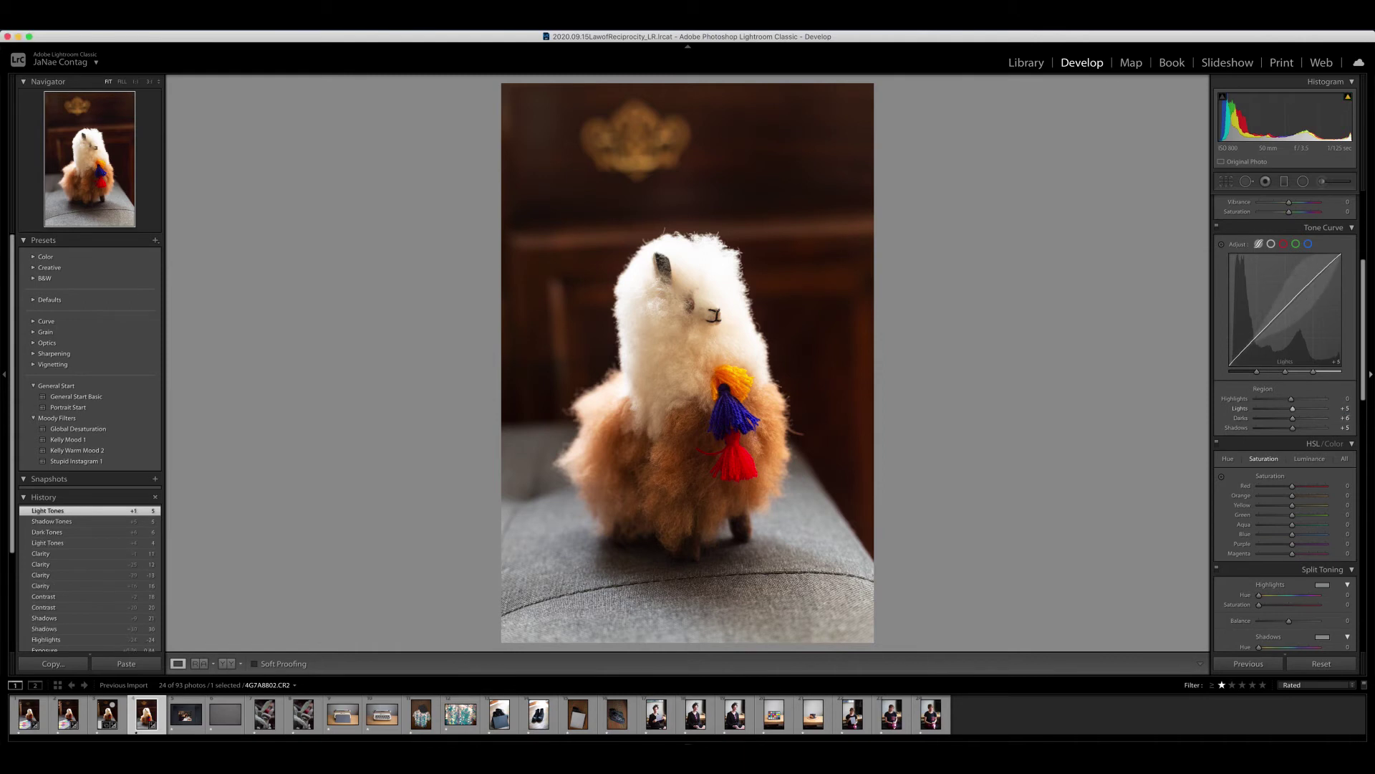
left_click_drag(1294, 423, 1298, 423)
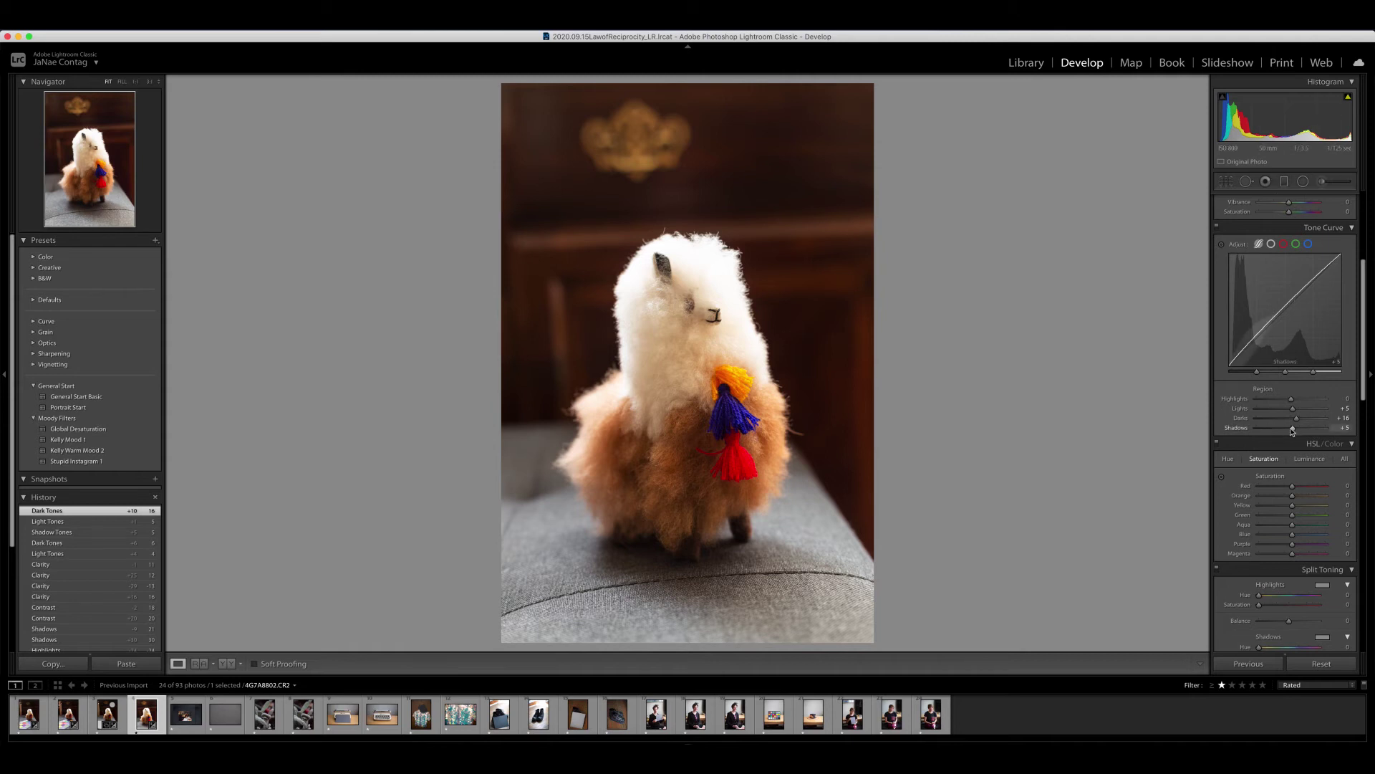
Lower the Tone Curve Shadows to -13 and compare the toy photo with the Tone Curve disabled and enabled
left_click_drag(1294, 432, 1288, 434)
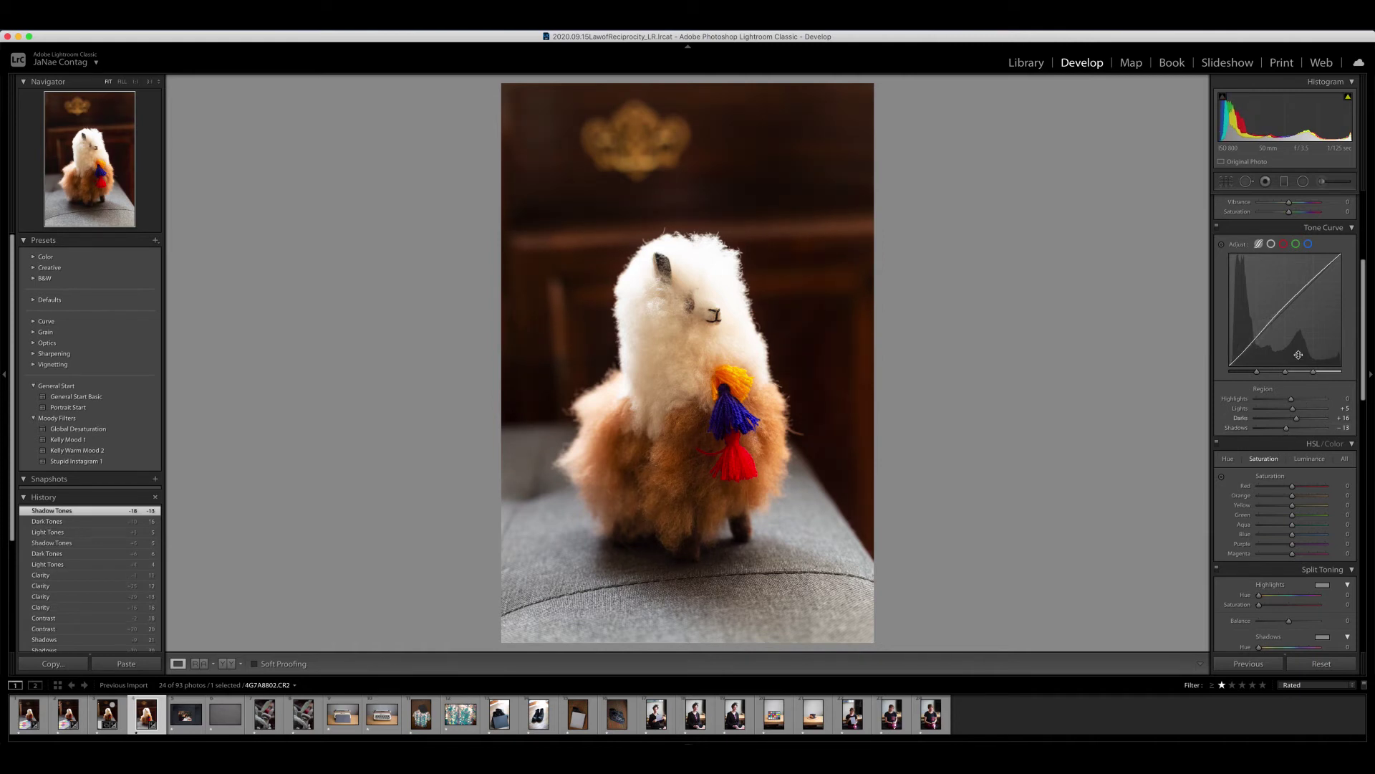
left_click(1217, 227)
left_click(1217, 228)
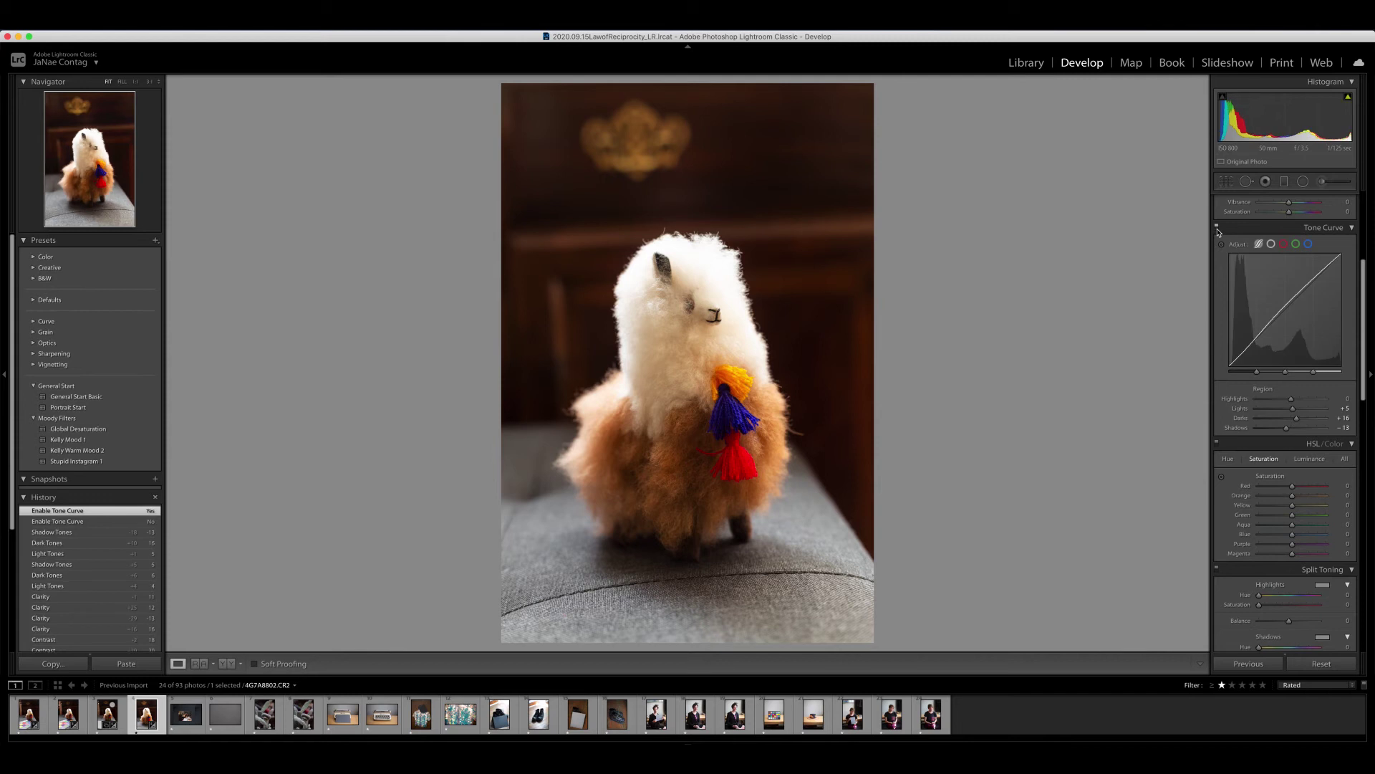
left_click(1217, 228)
left_click(1217, 227)
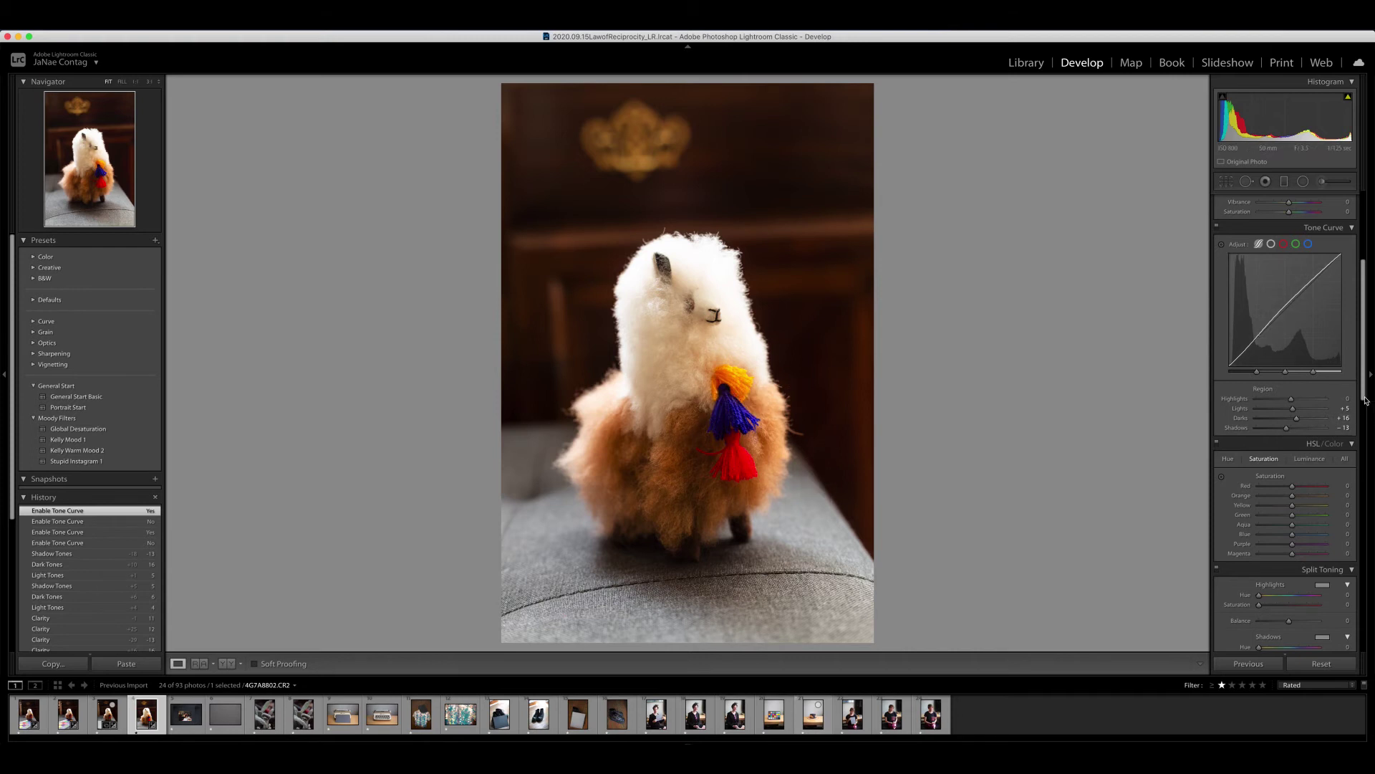
Set the toy photo's Sharpening Amount to 50
left_click_drag(1366, 399, 1366, 522)
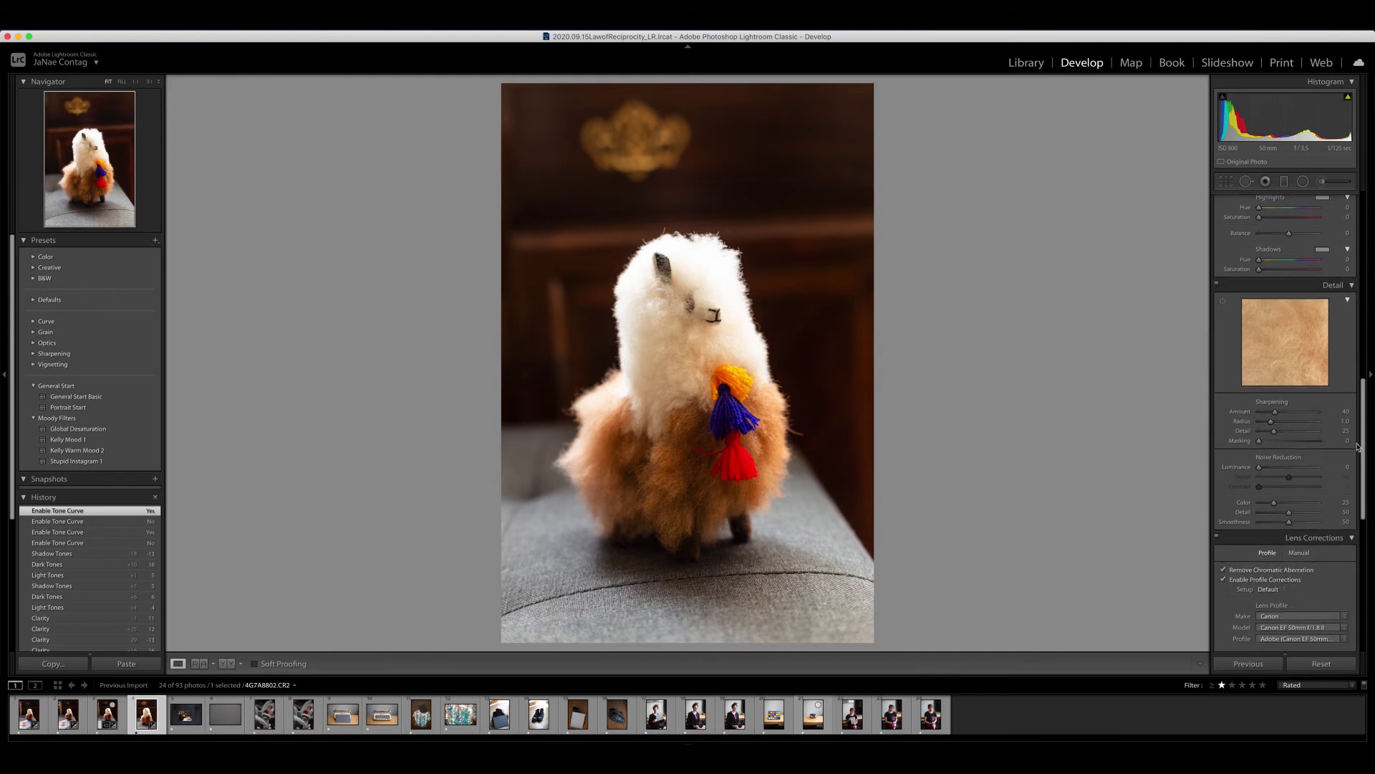
left_click(1345, 412)
type("50")
key("Return")
left_click_drag(1362, 417, 1373, 191)
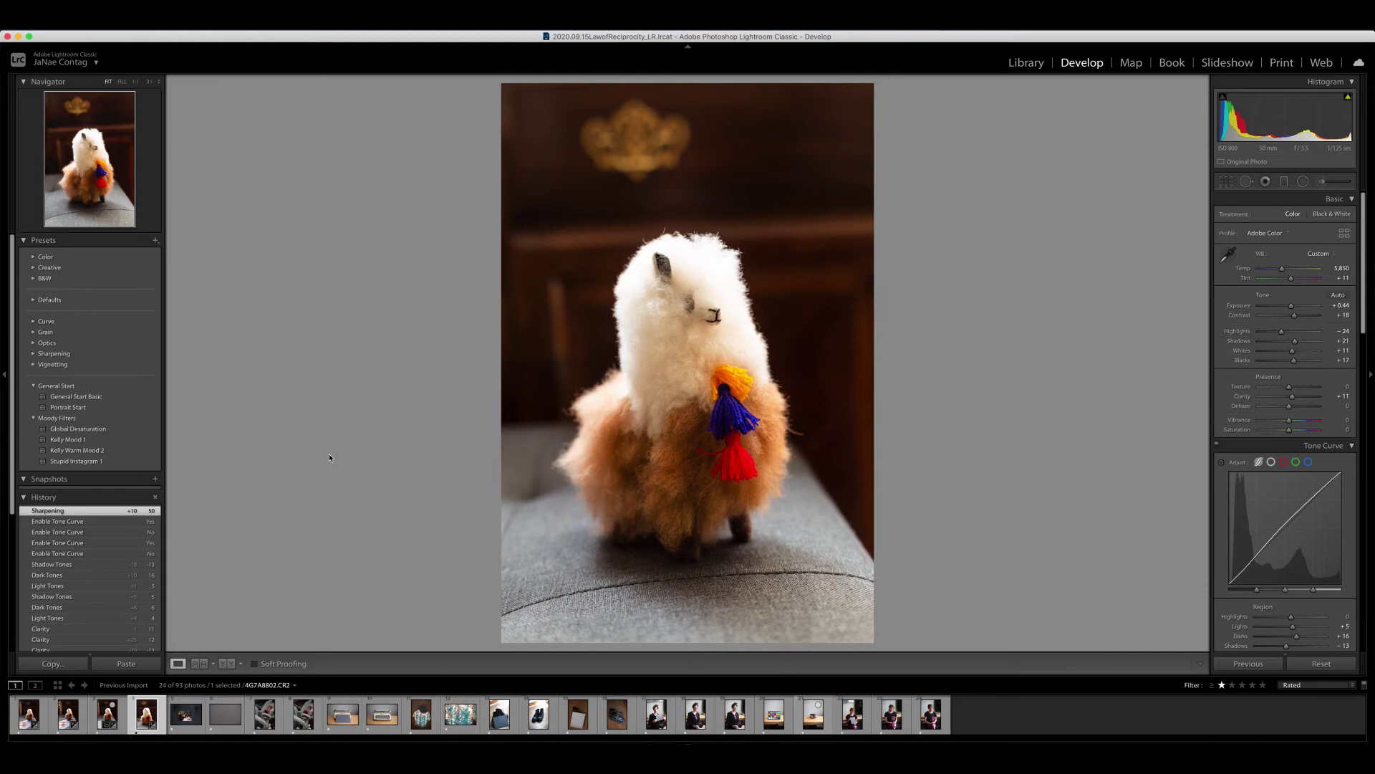
Start cropping the toy photo slightly tighter at the Original aspect ratio, moving the toy within the crop frame
key("r")
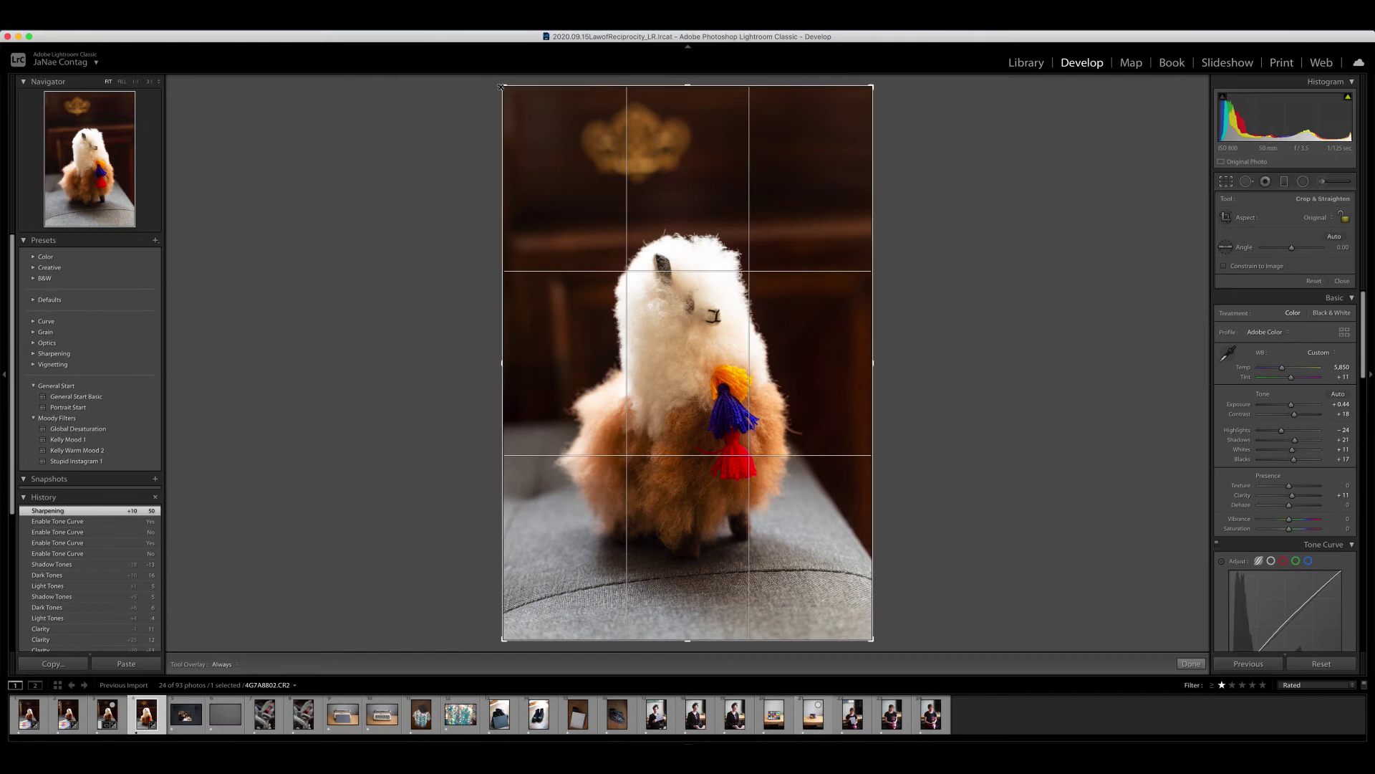
mouse_move(503, 86)
left_mouse_down()
mouse_move(508, 102)
mouse_move(494, 100)
left_mouse_up()
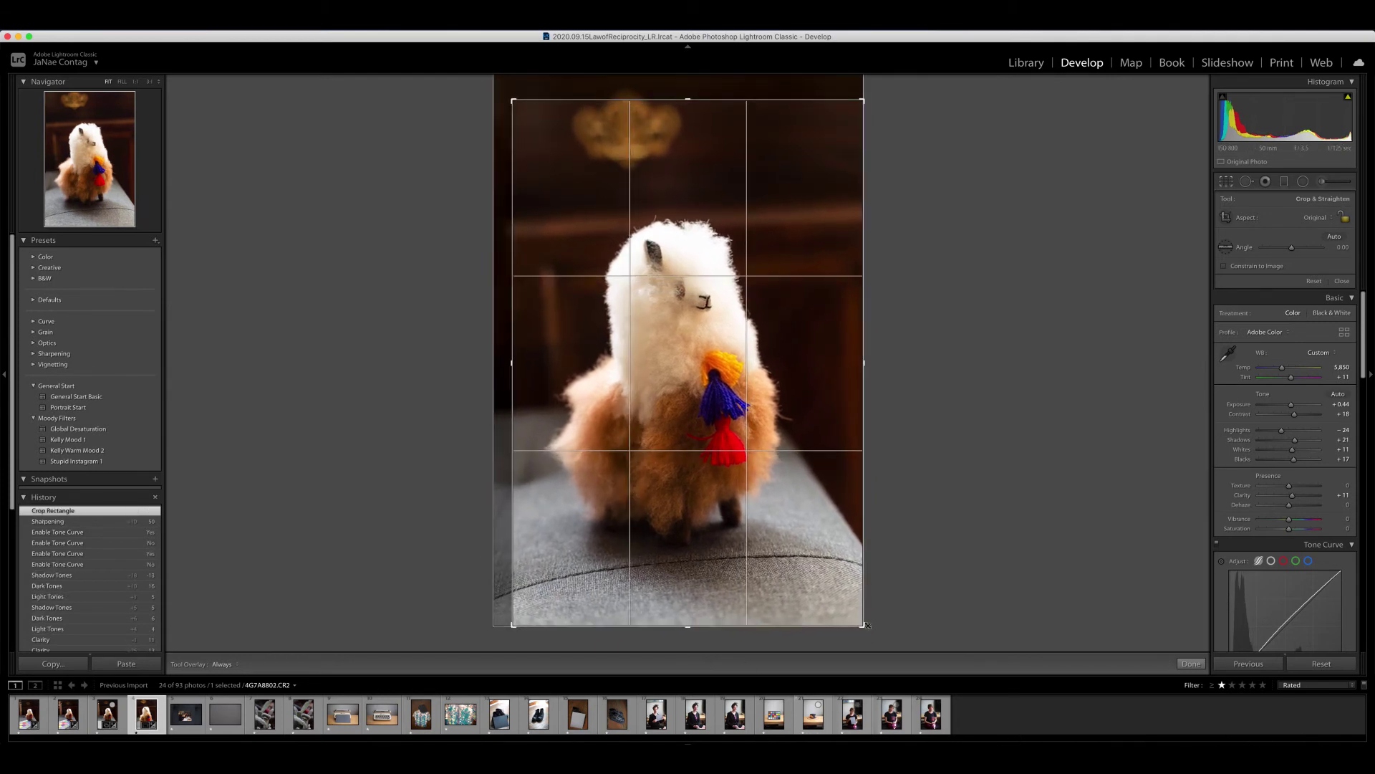
left_click_drag(865, 626, 857, 614)
left_click_drag(646, 500, 651, 489)
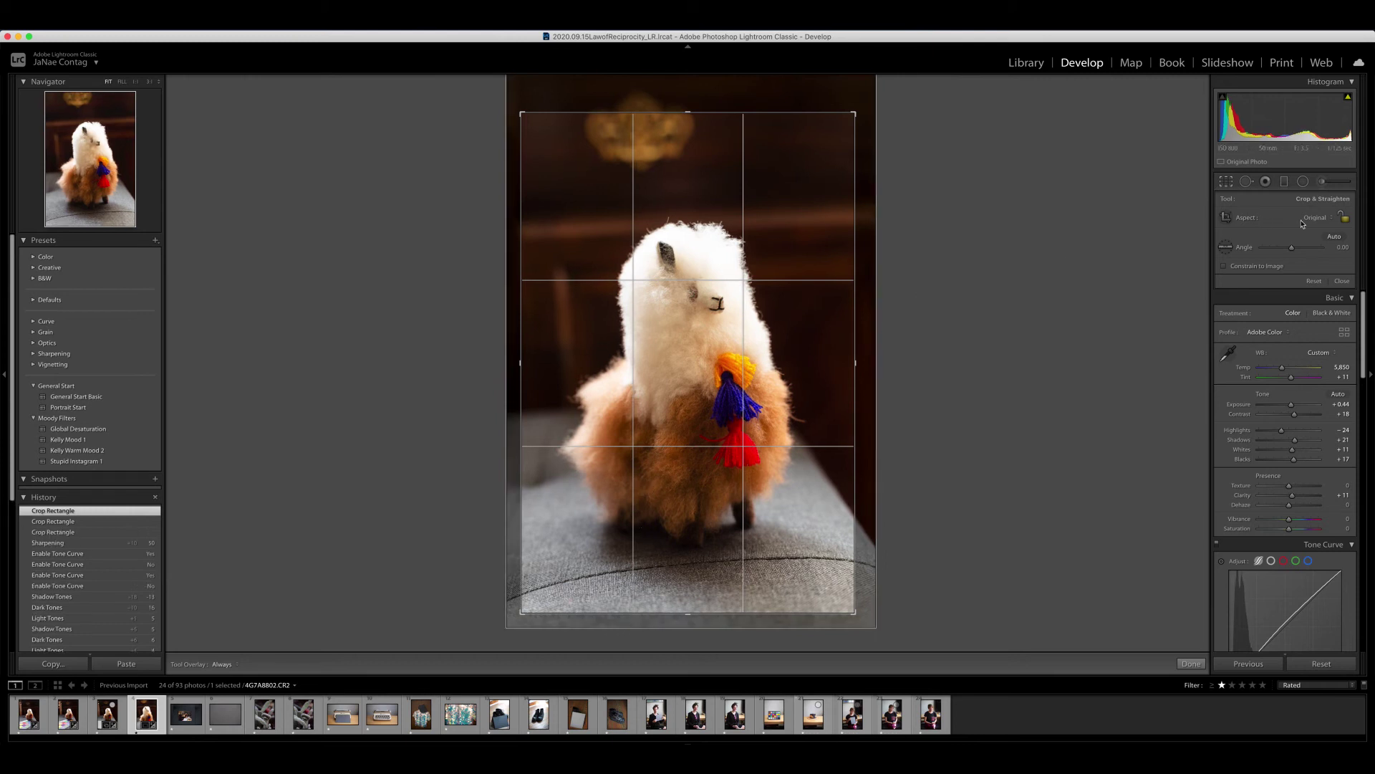
Try a 1 x 1 crop of the toy photo, then return to the Original ratio and the full frame
left_click(1263, 220)
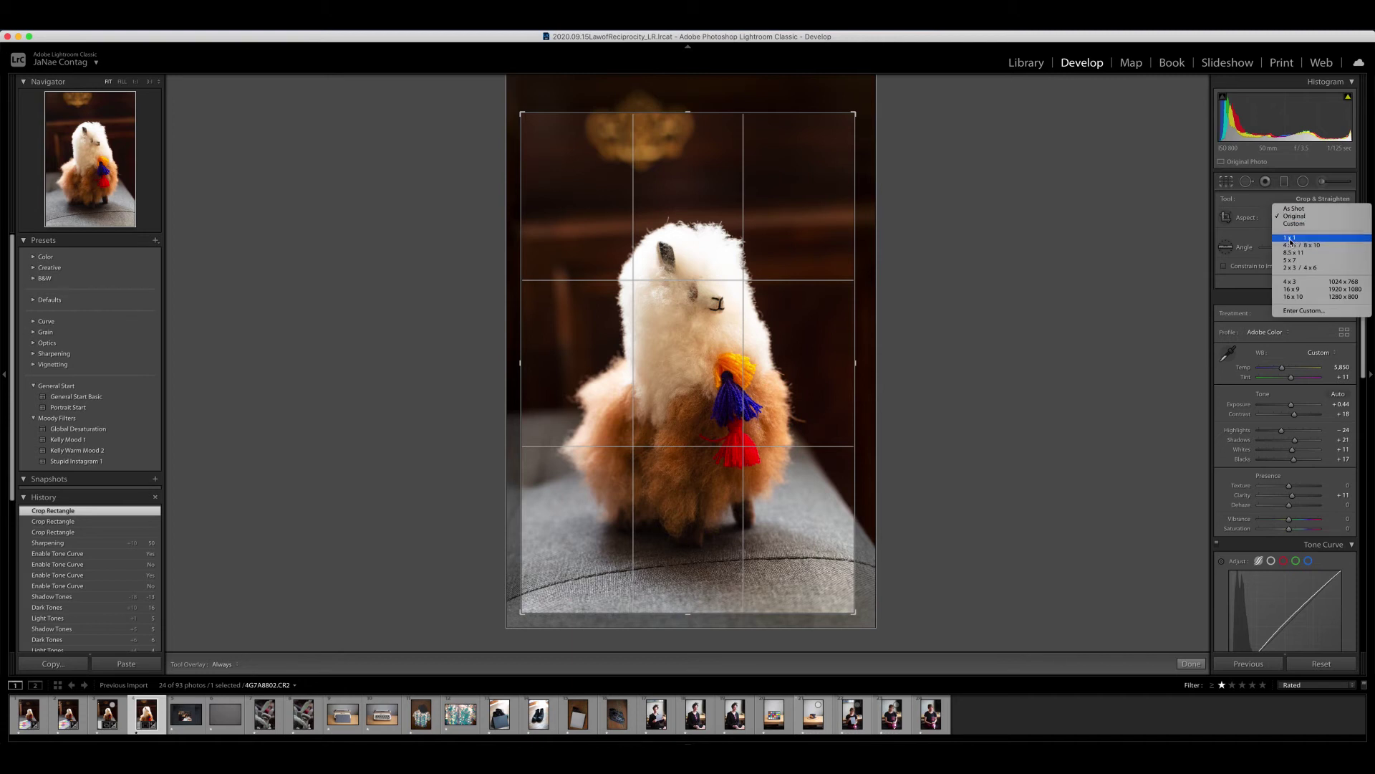
left_click(1291, 239)
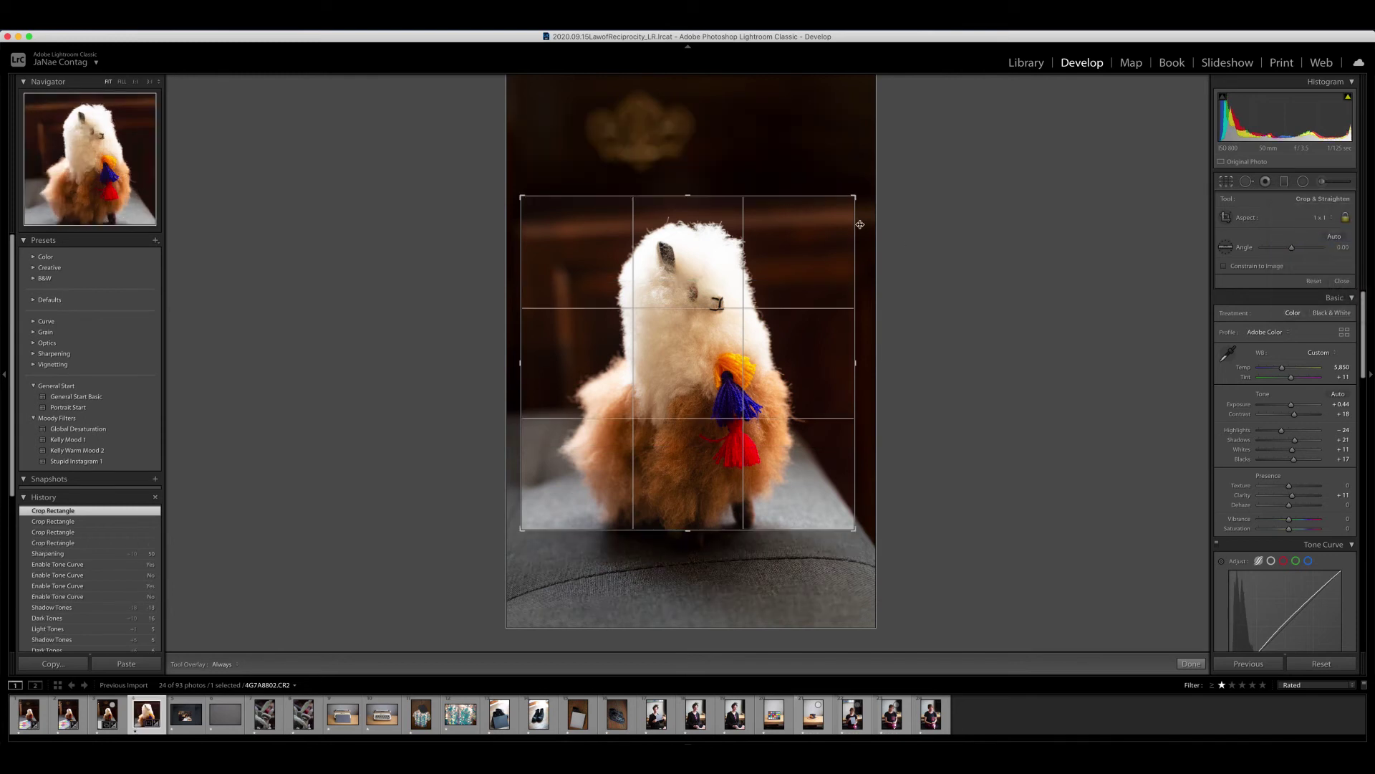
left_click(1274, 217)
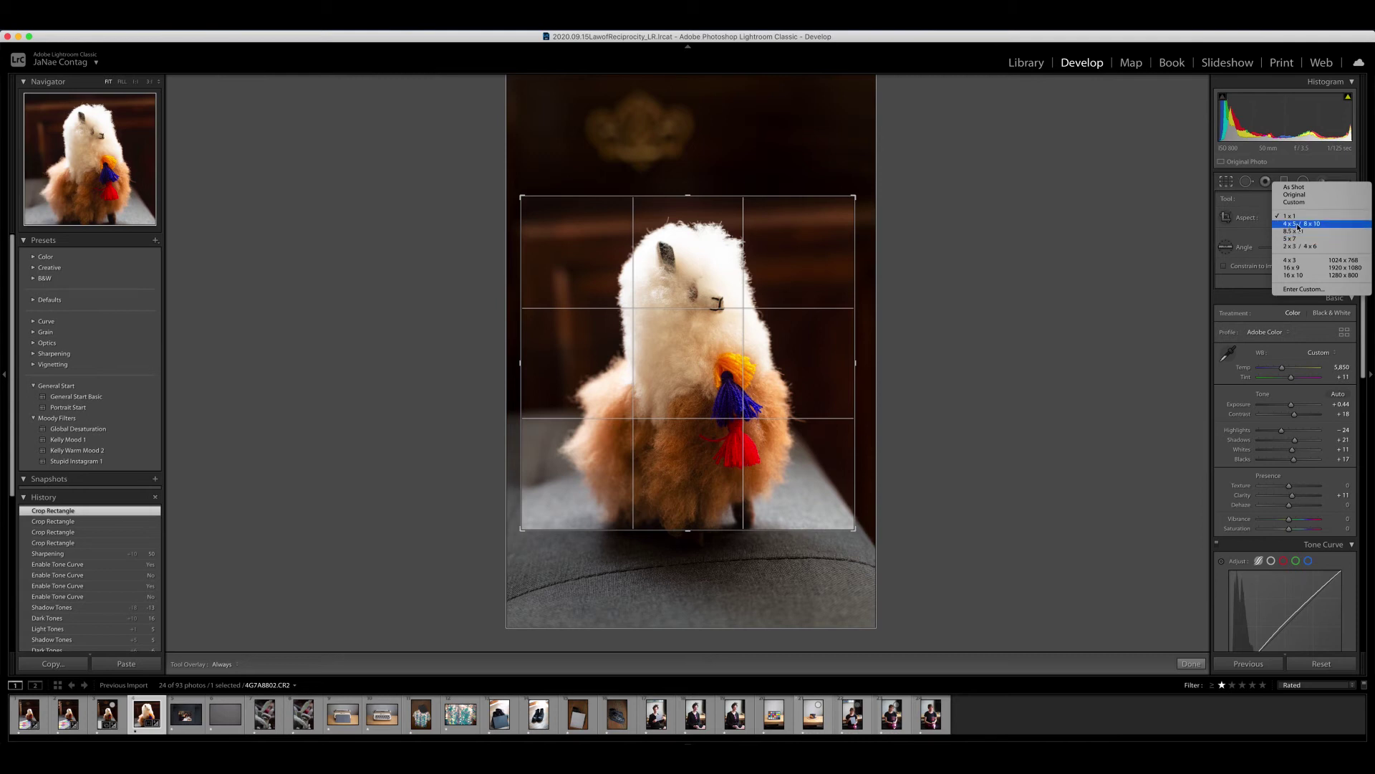
left_click(1294, 194)
left_click_drag(872, 86, 859, 106)
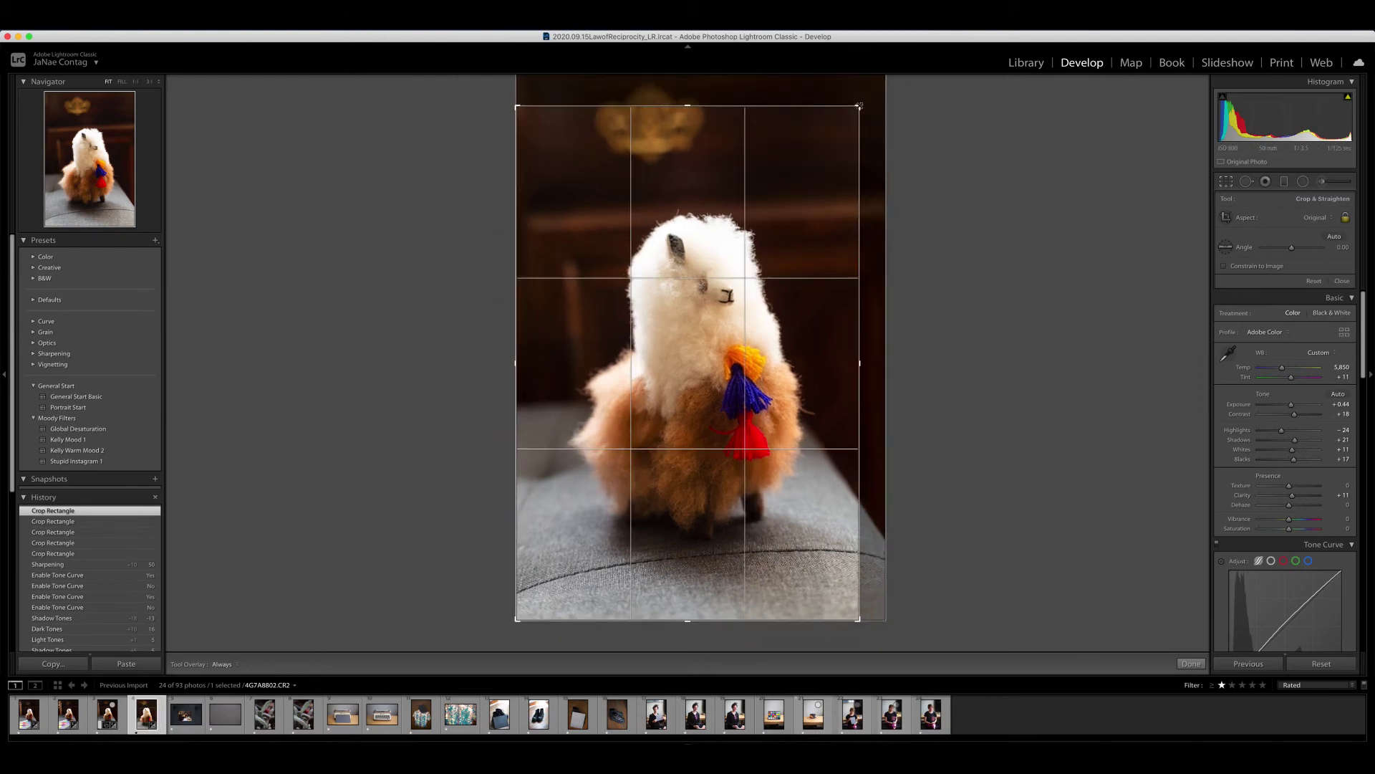
left_click_drag(859, 105, 894, 83)
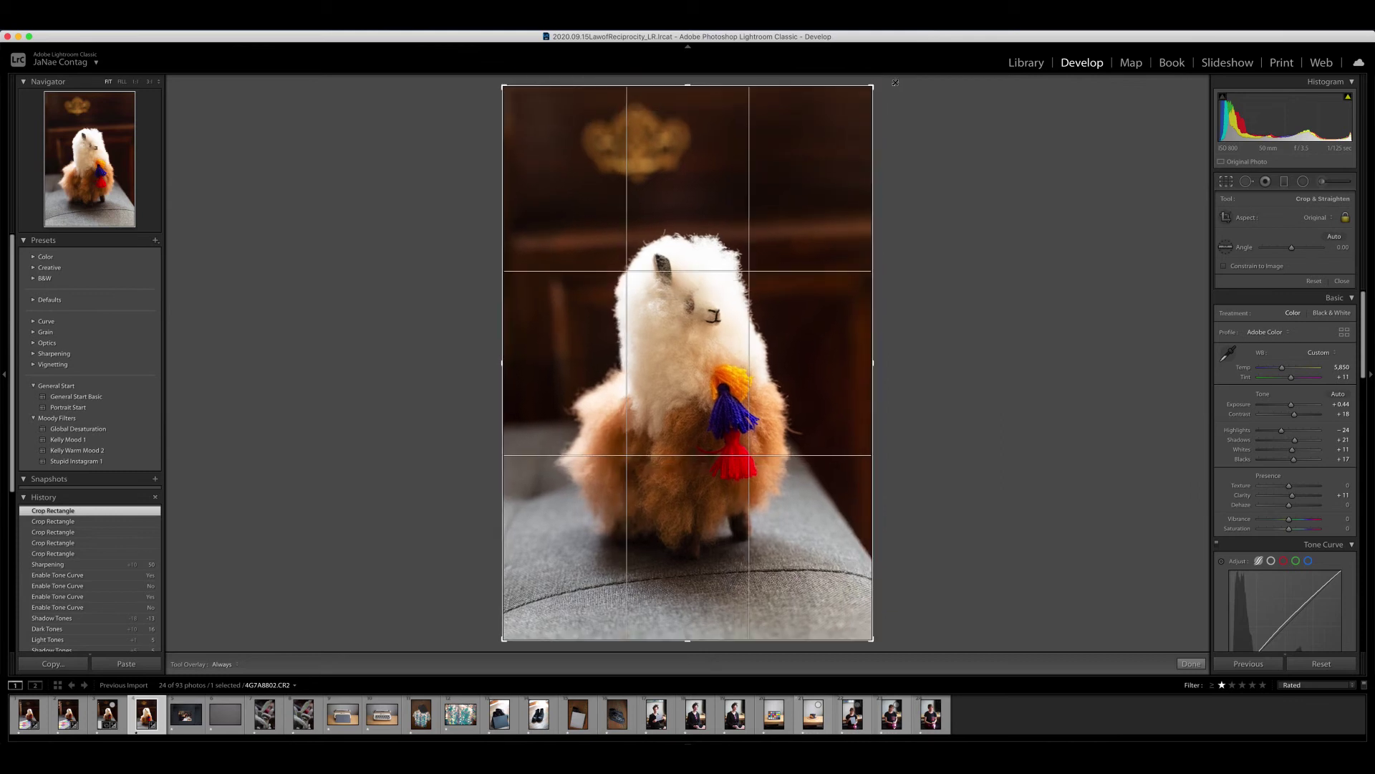
left_click_drag(895, 83, 841, 108)
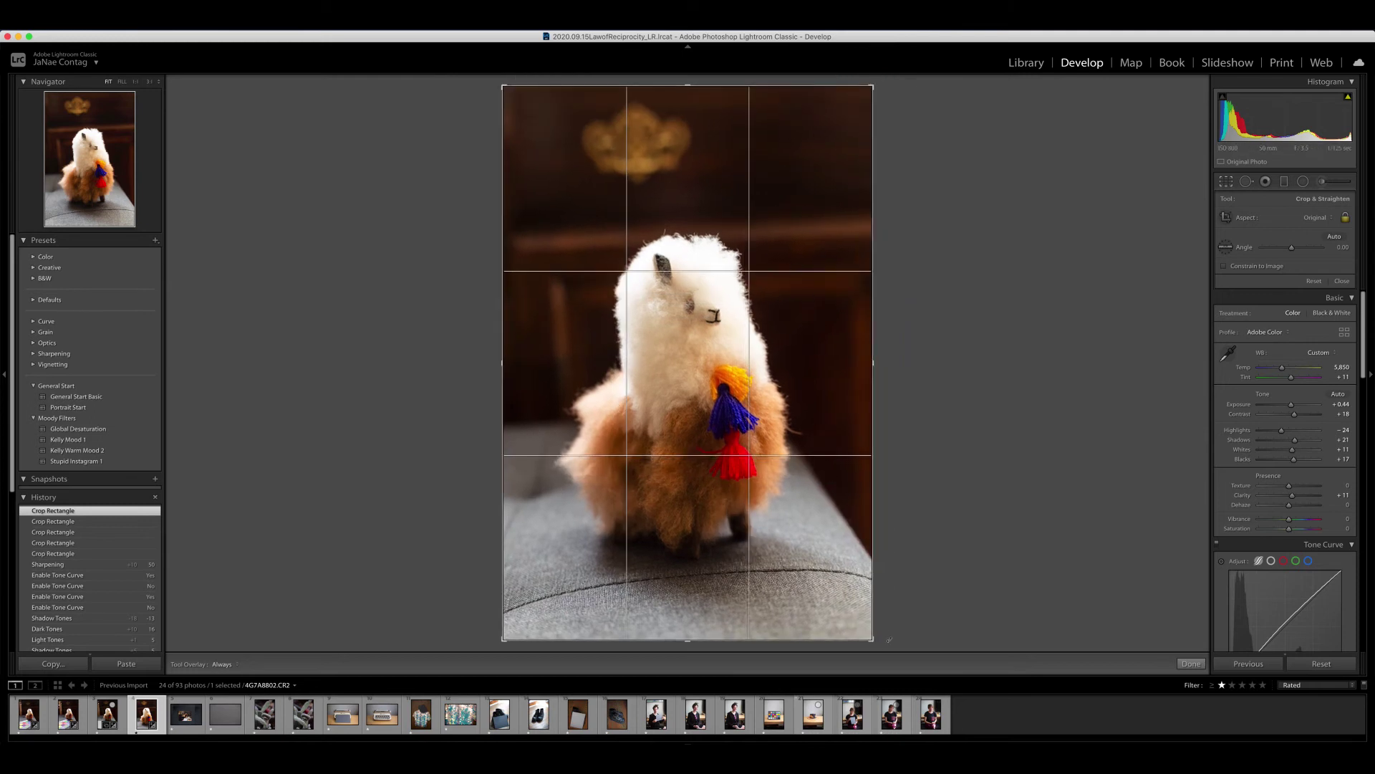
Crop the toy photo slightly on all sides at the Original ratio, reposition the toy in the frame, and apply the crop
left_click_drag(875, 642, 863, 624)
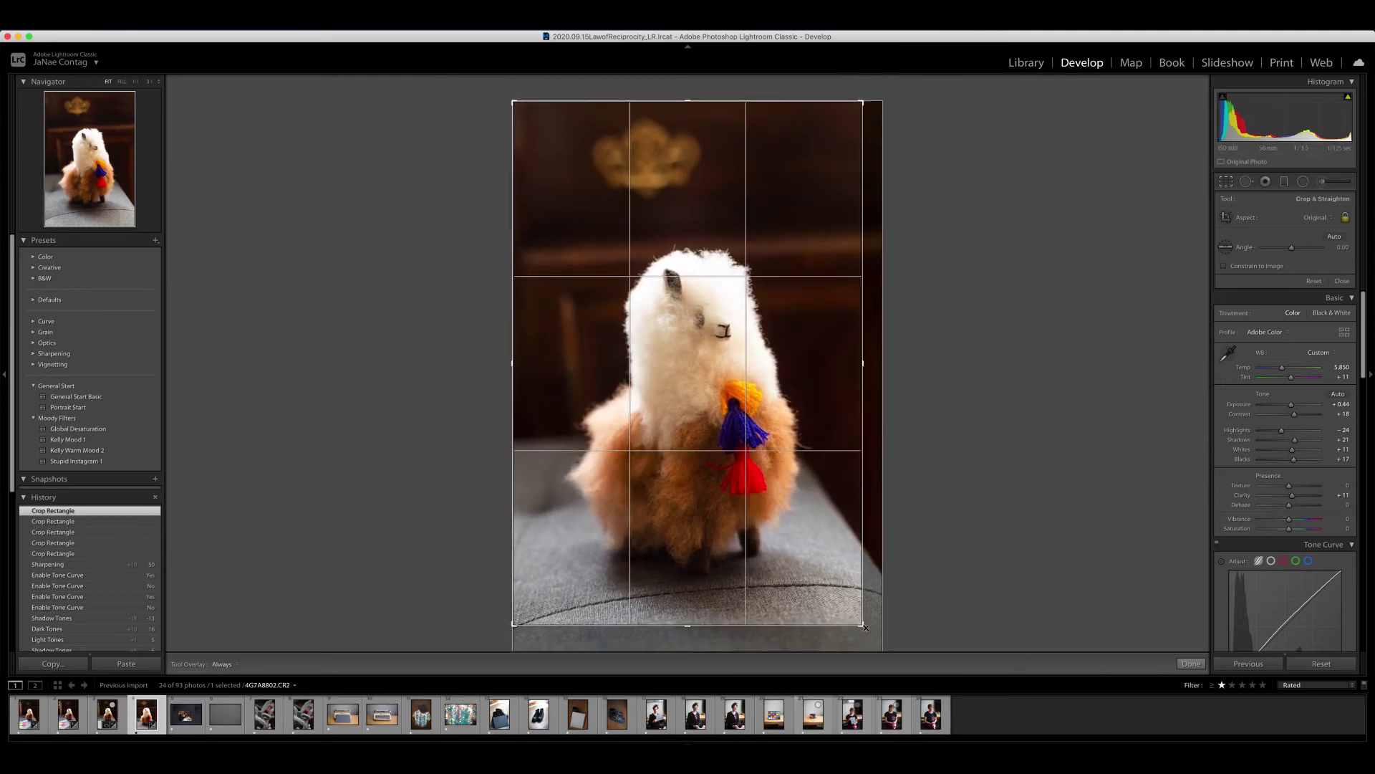
left_click_drag(513, 101, 523, 114)
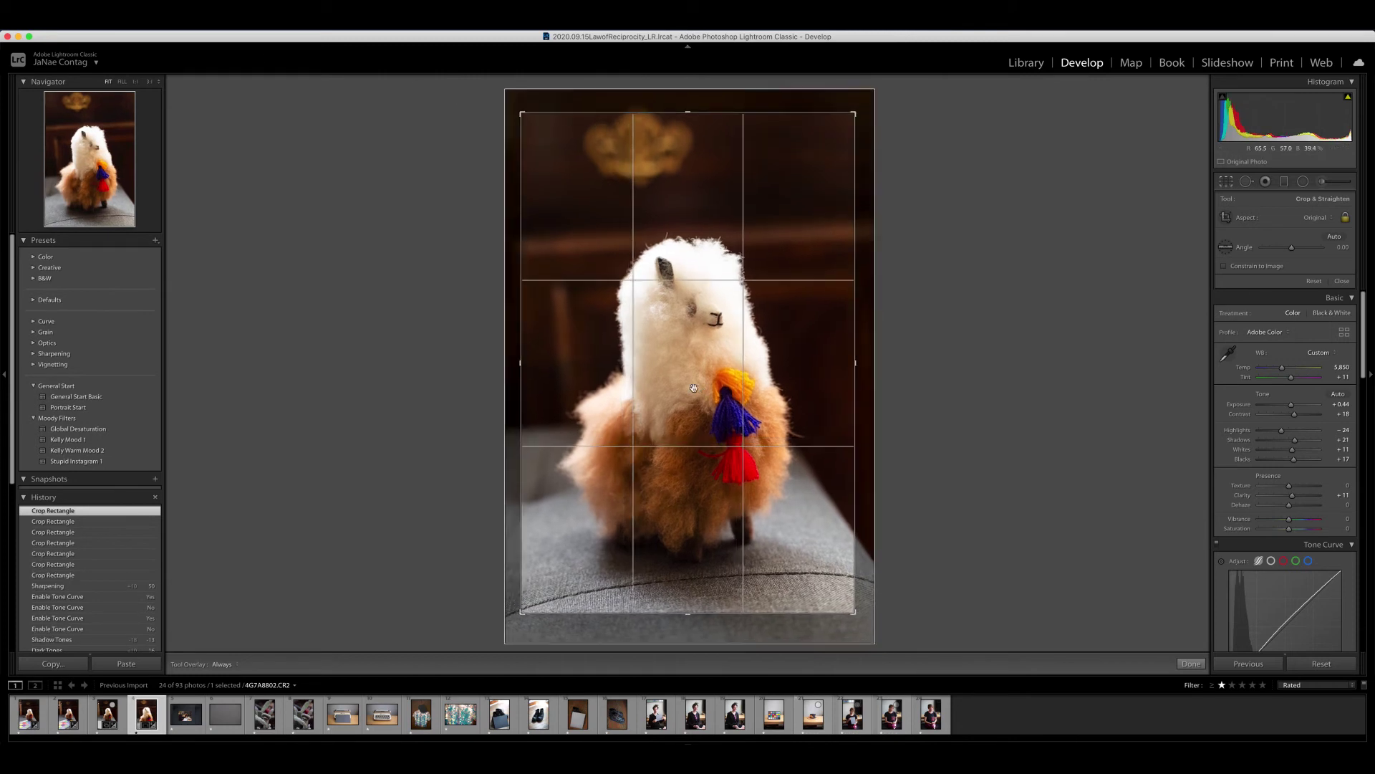
left_click_drag(697, 390, 709, 377)
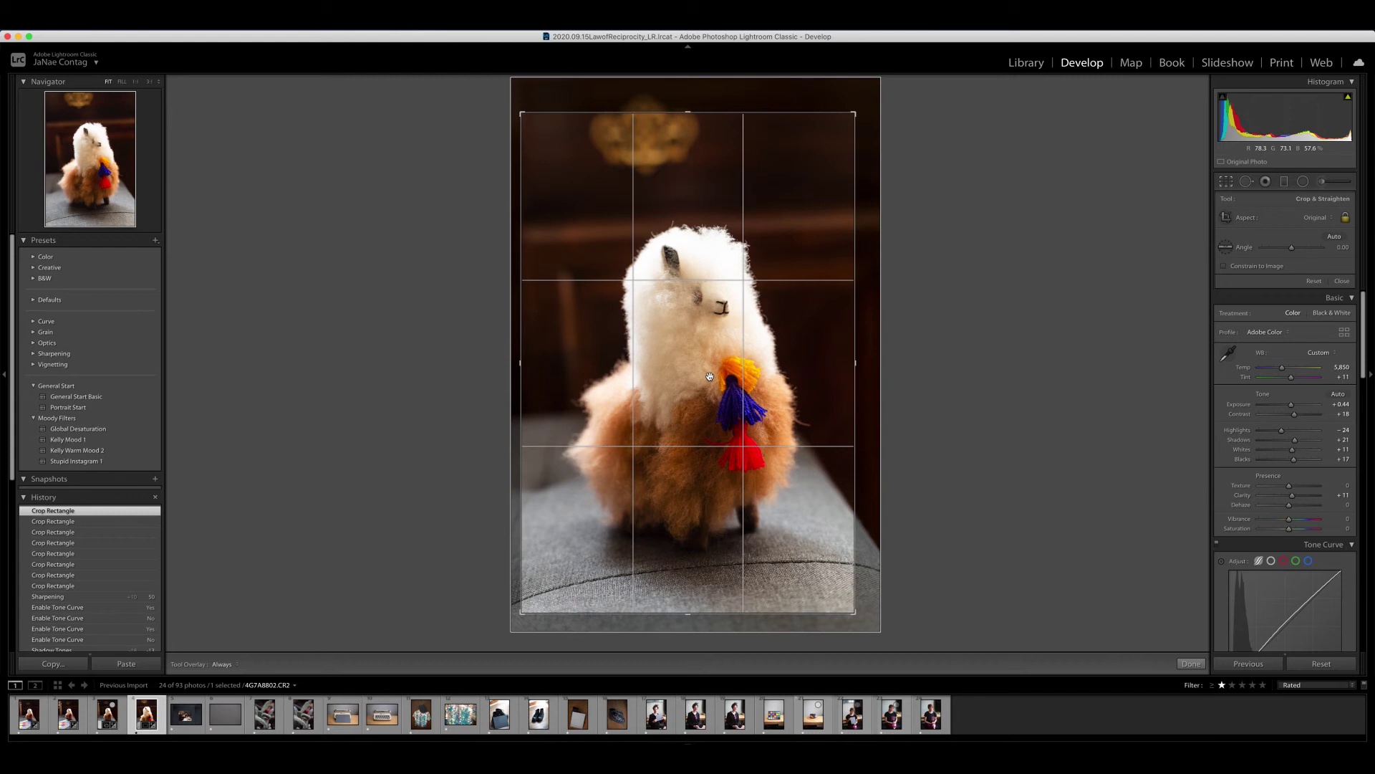
key("Return")
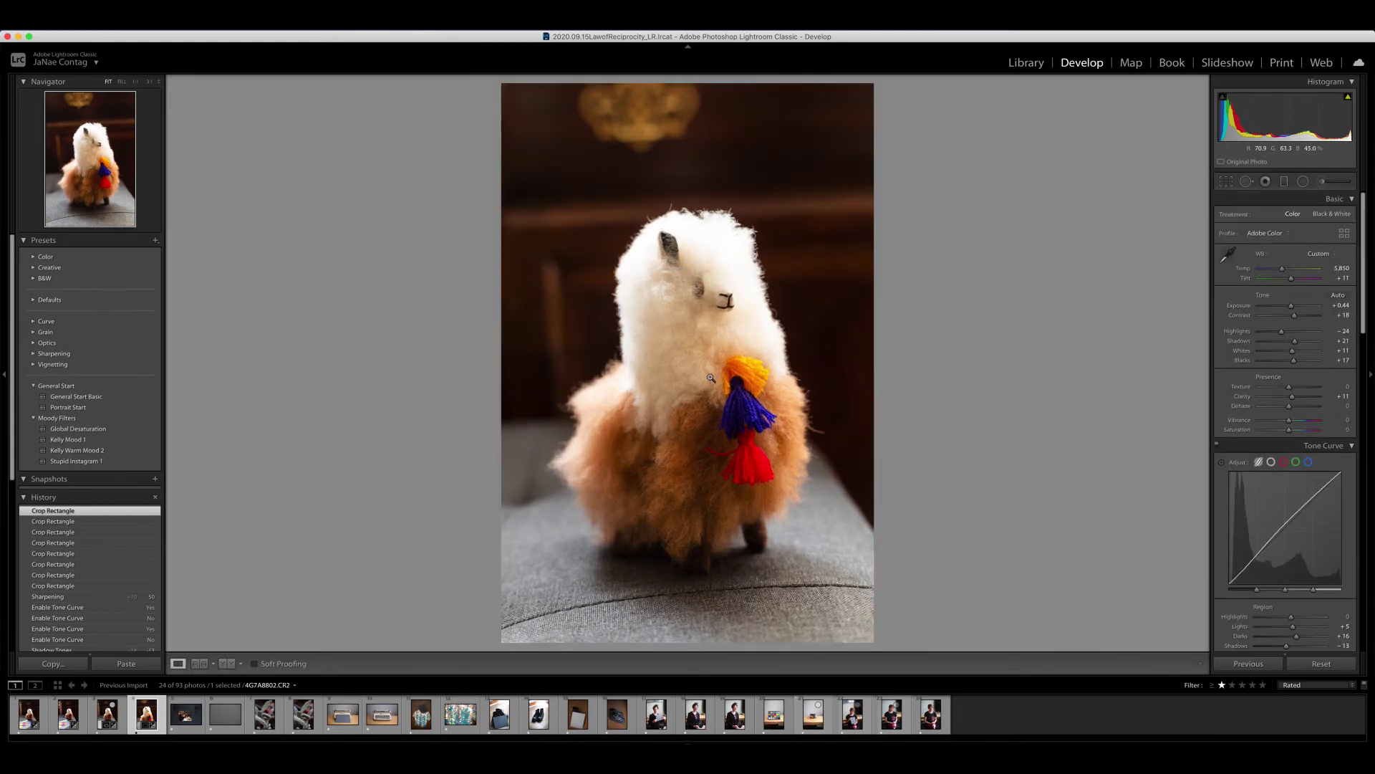
Rate the finished toy photo two stars, look at the adjacent family dinner photo, and return to the toy photo
key("Left")
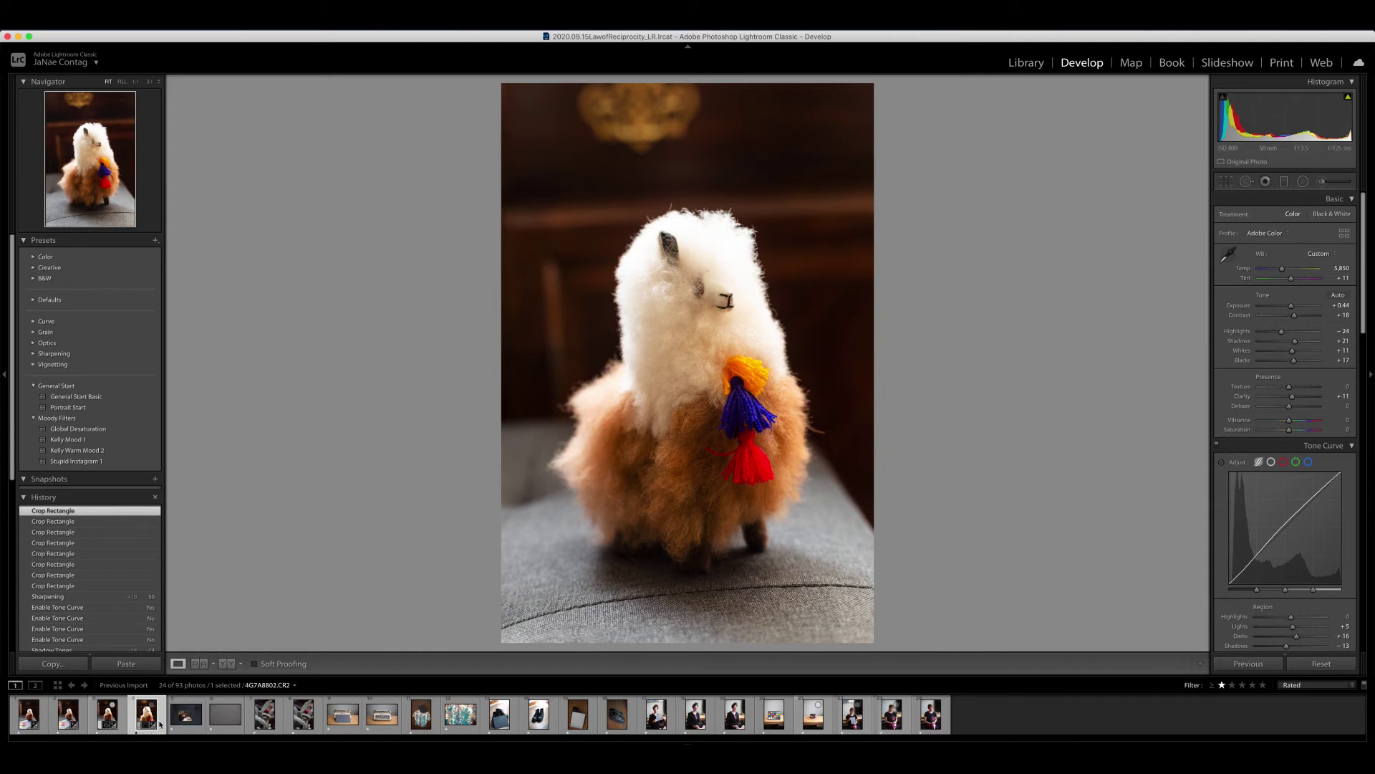
key("2")
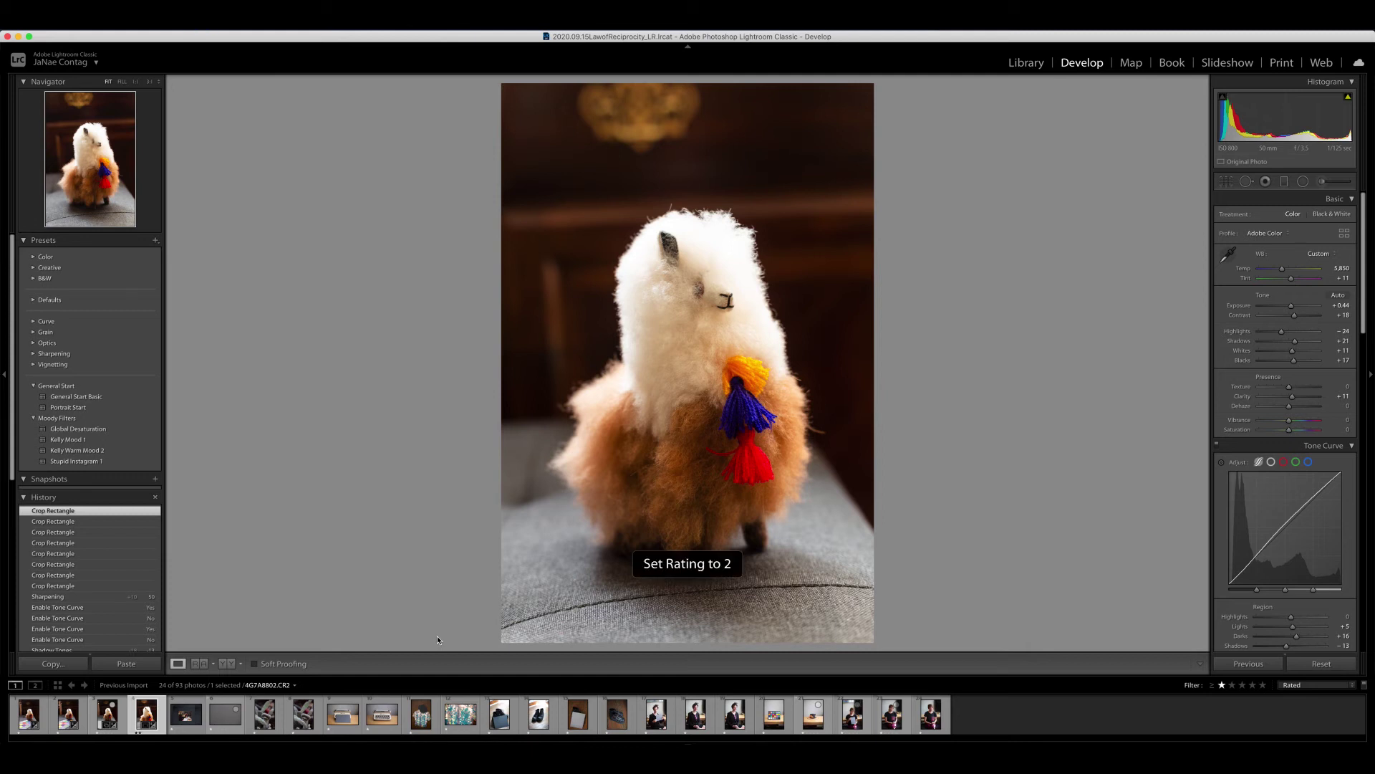
left_click(185, 717)
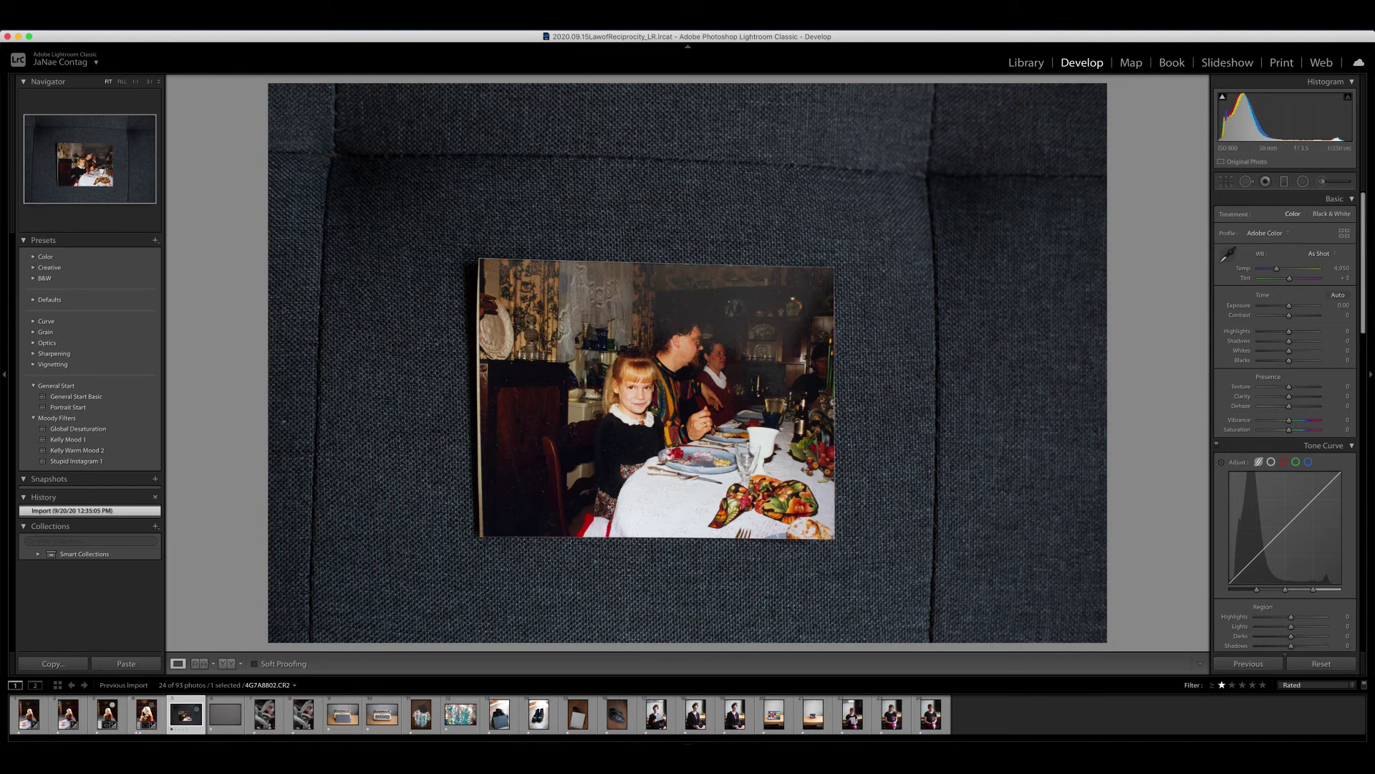
left_click(150, 711)
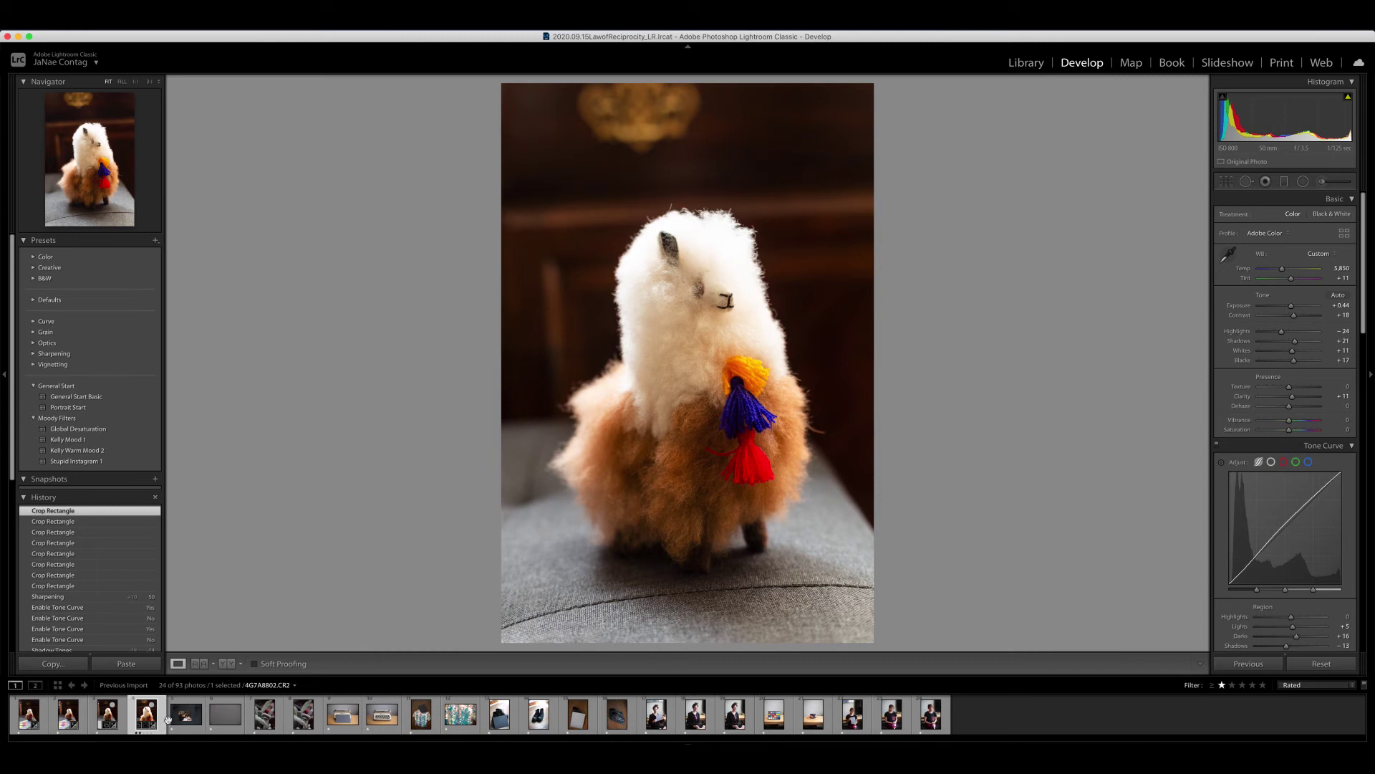
Synchronize only the White Balance from the toy photo to the adjacent dinner photo
left_click(188, 716)
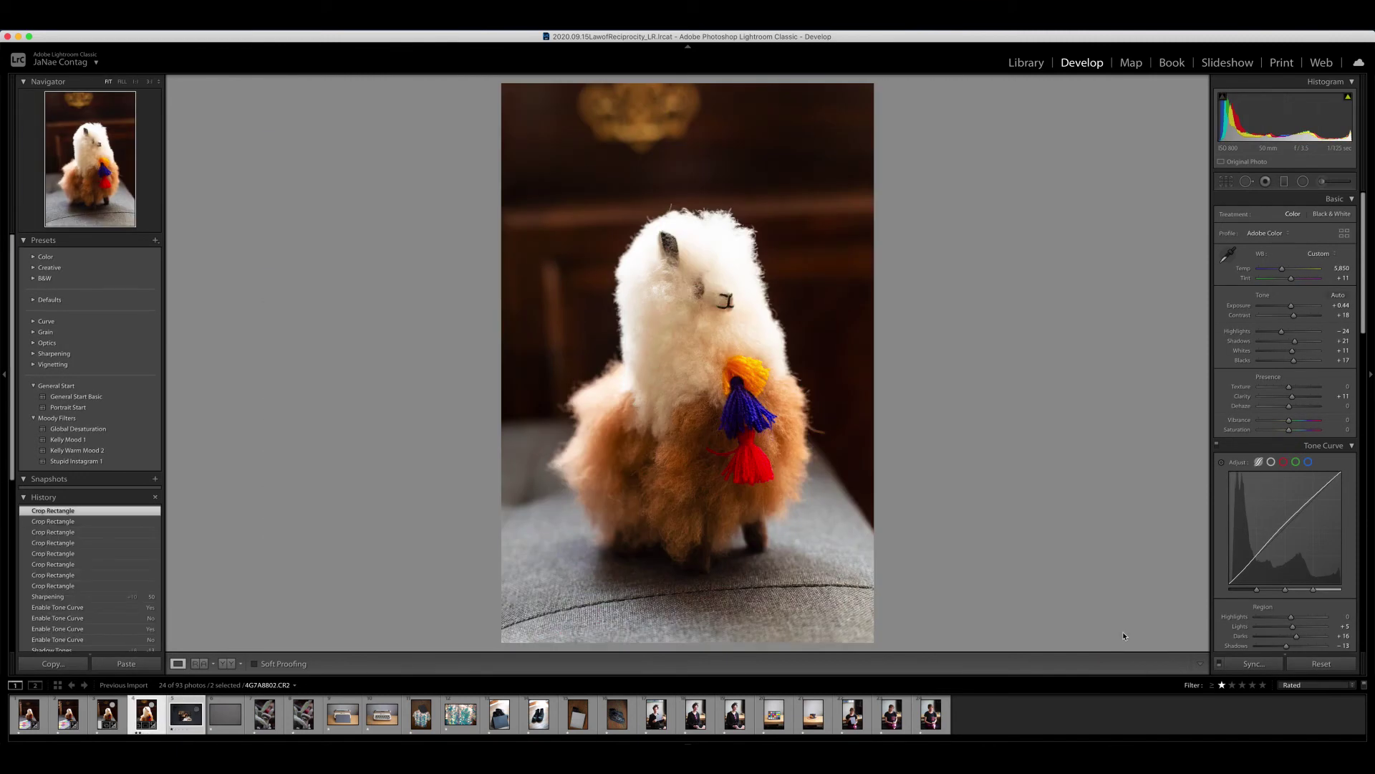
left_click(1254, 663)
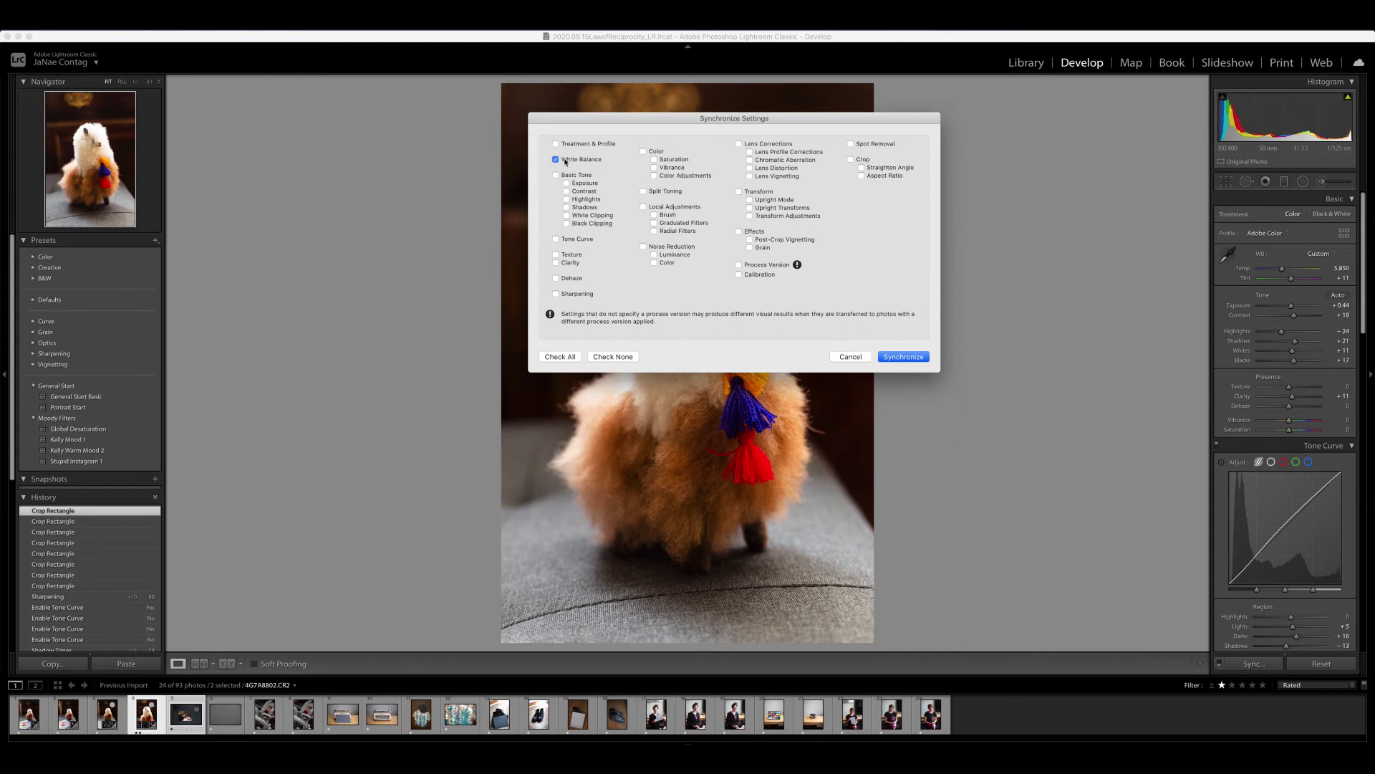
left_click(909, 362)
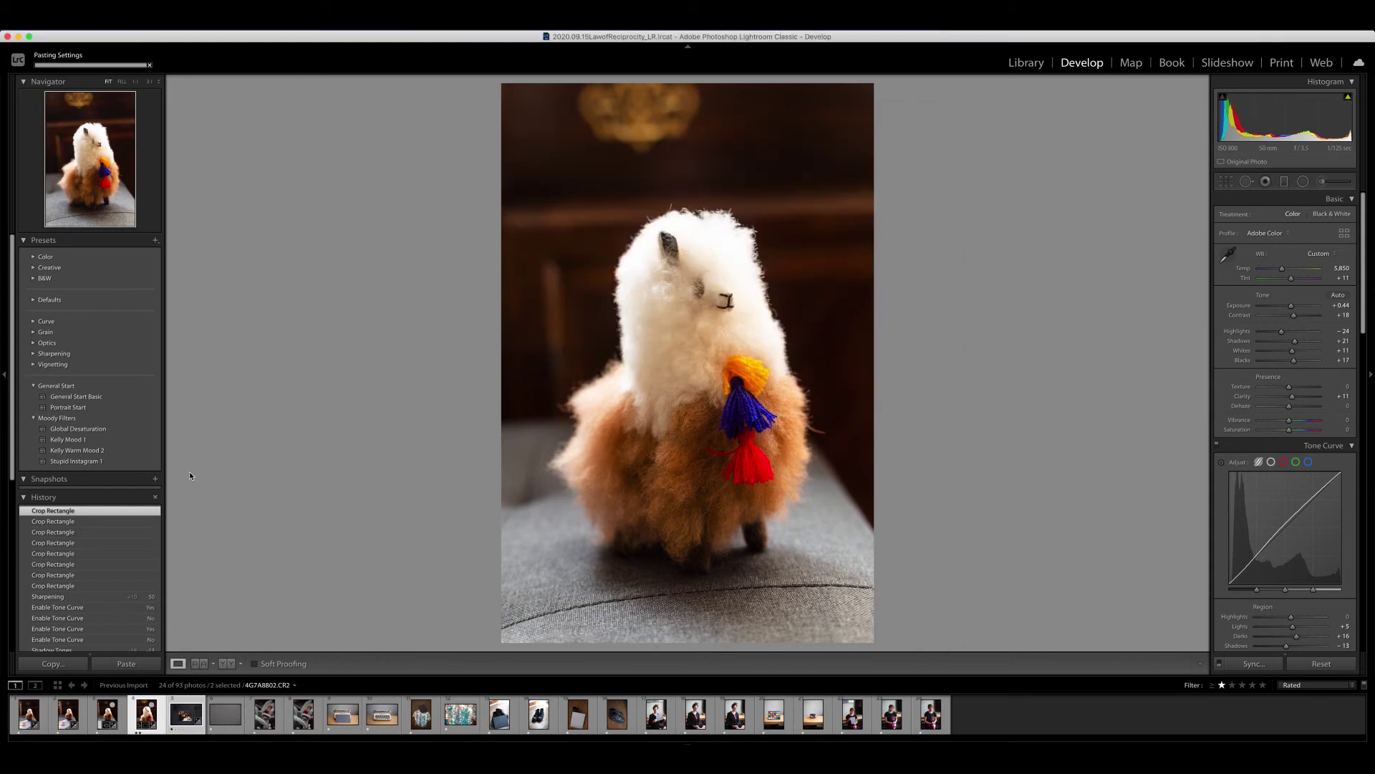
Enable profile corrections and chromatic aberration removal for the dinner photo
left_click(174, 719)
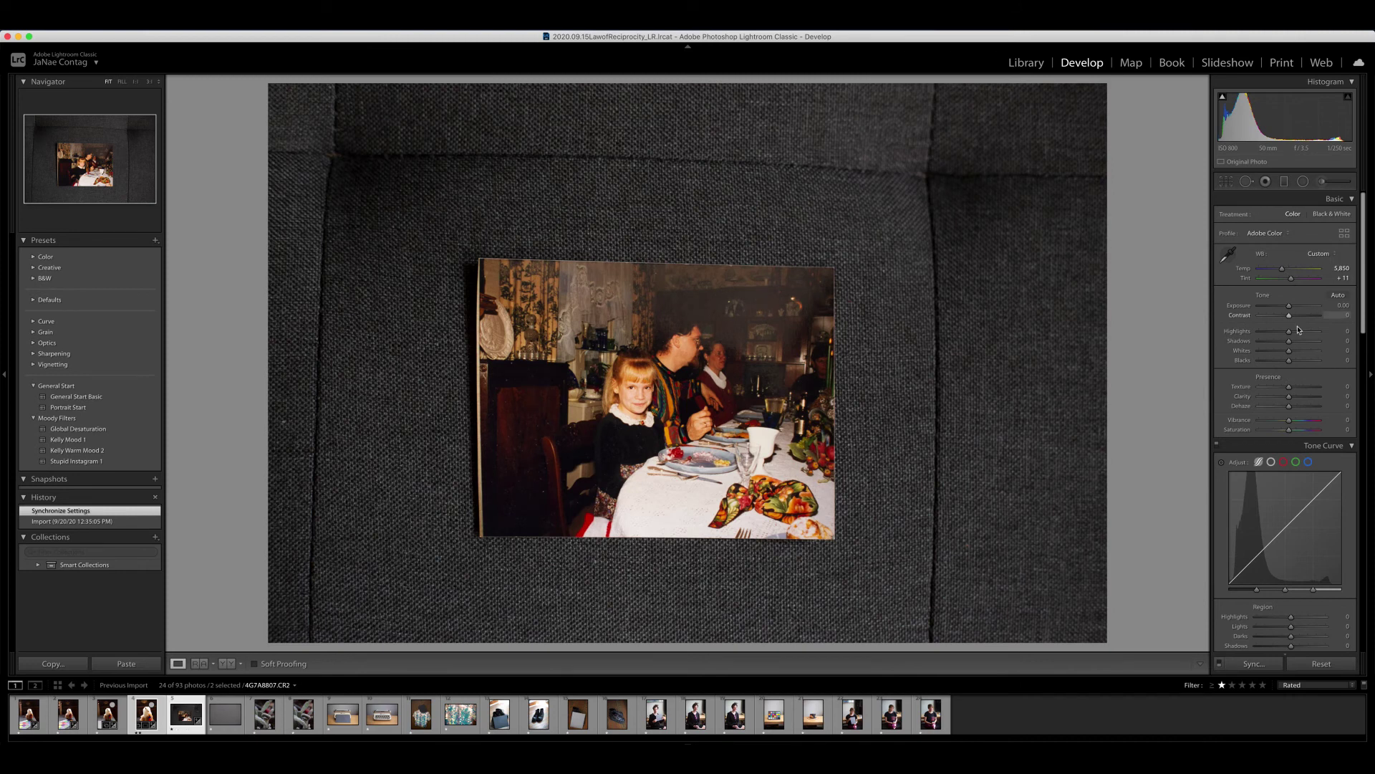
scroll(1338, 351, "down", 1)
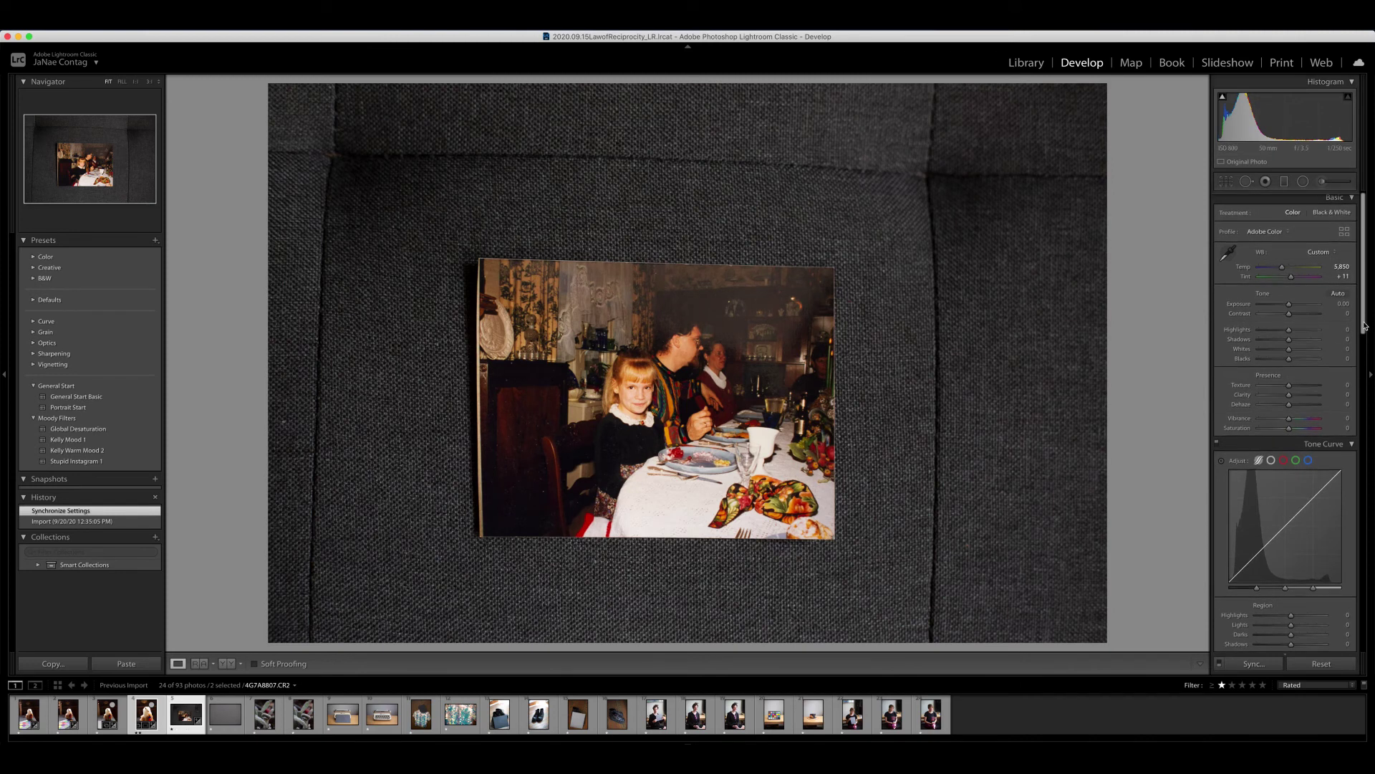
left_click_drag(1364, 336, 1370, 544)
left_click(1267, 460)
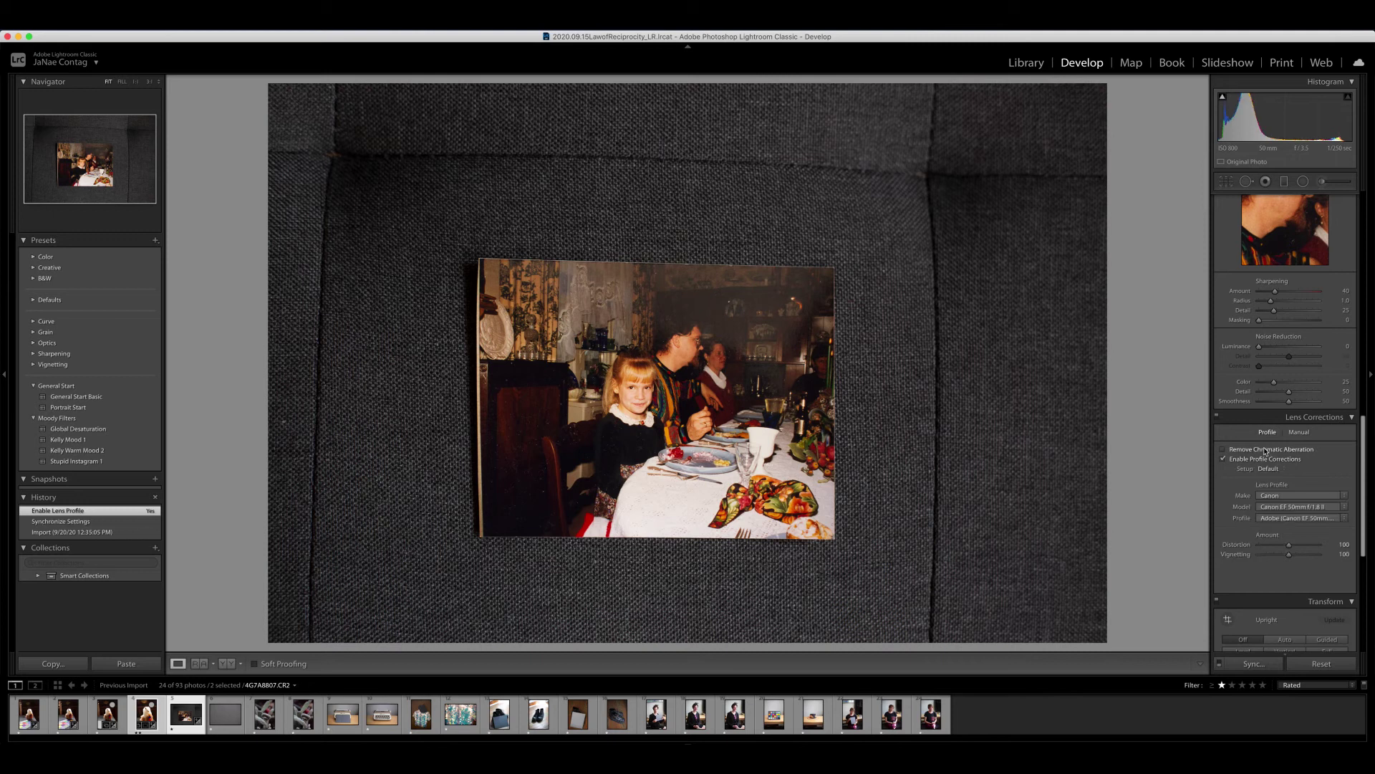
left_click(1269, 450)
Set the dinner photo's Whites to +18 and Blacks to +26 while checking clipping
scroll(1290, 358, "up", 10)
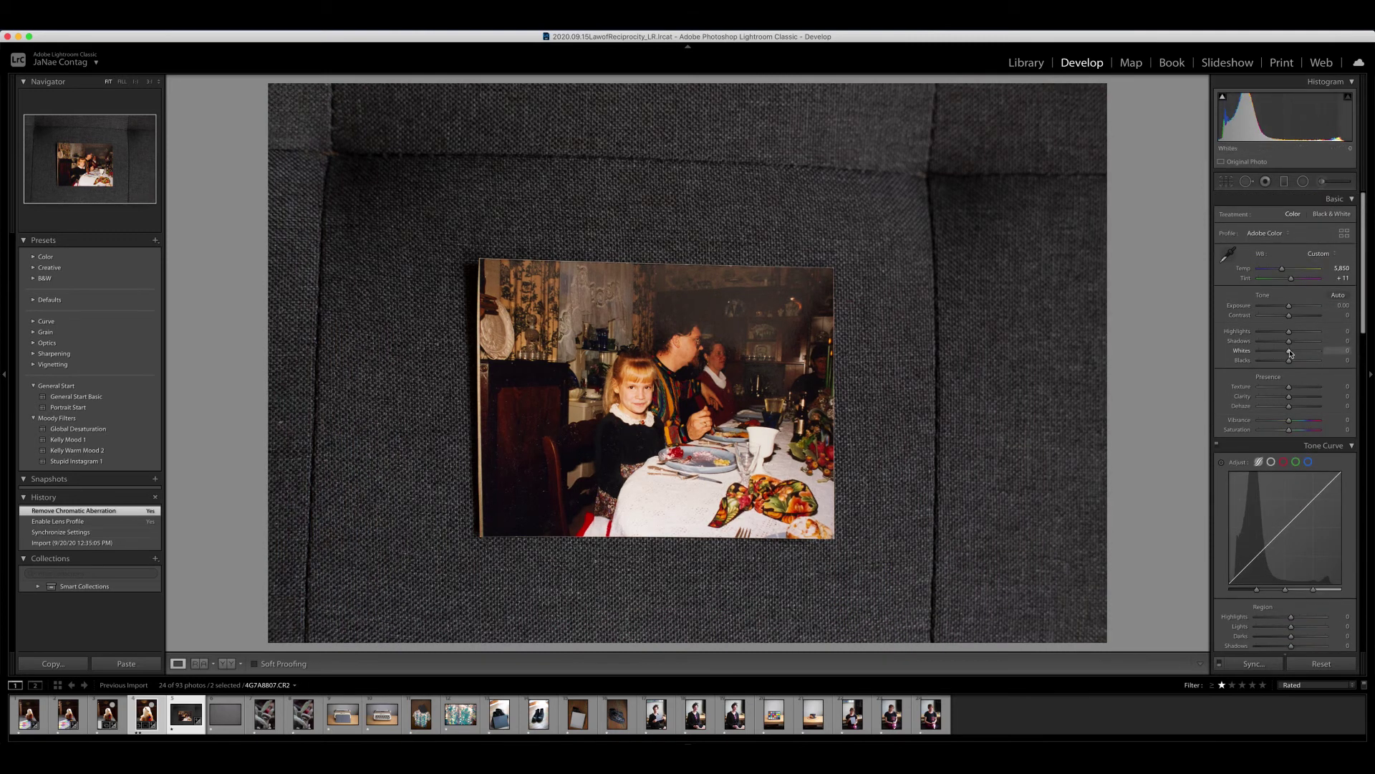
key("alt")
mouse_move(1288, 352)
left_mouse_down()
mouse_move(1308, 355)
mouse_move(1298, 365)
left_mouse_up()
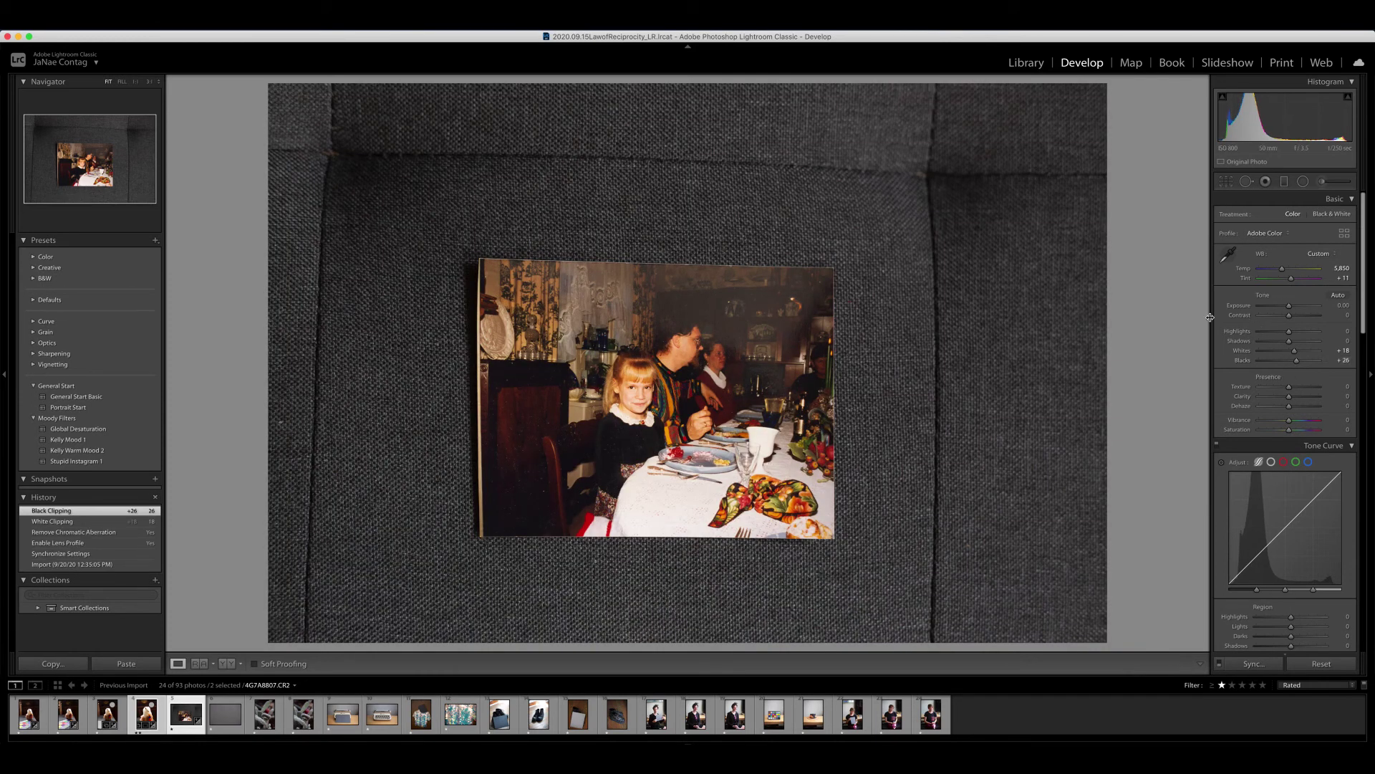
left_click(1350, 316)
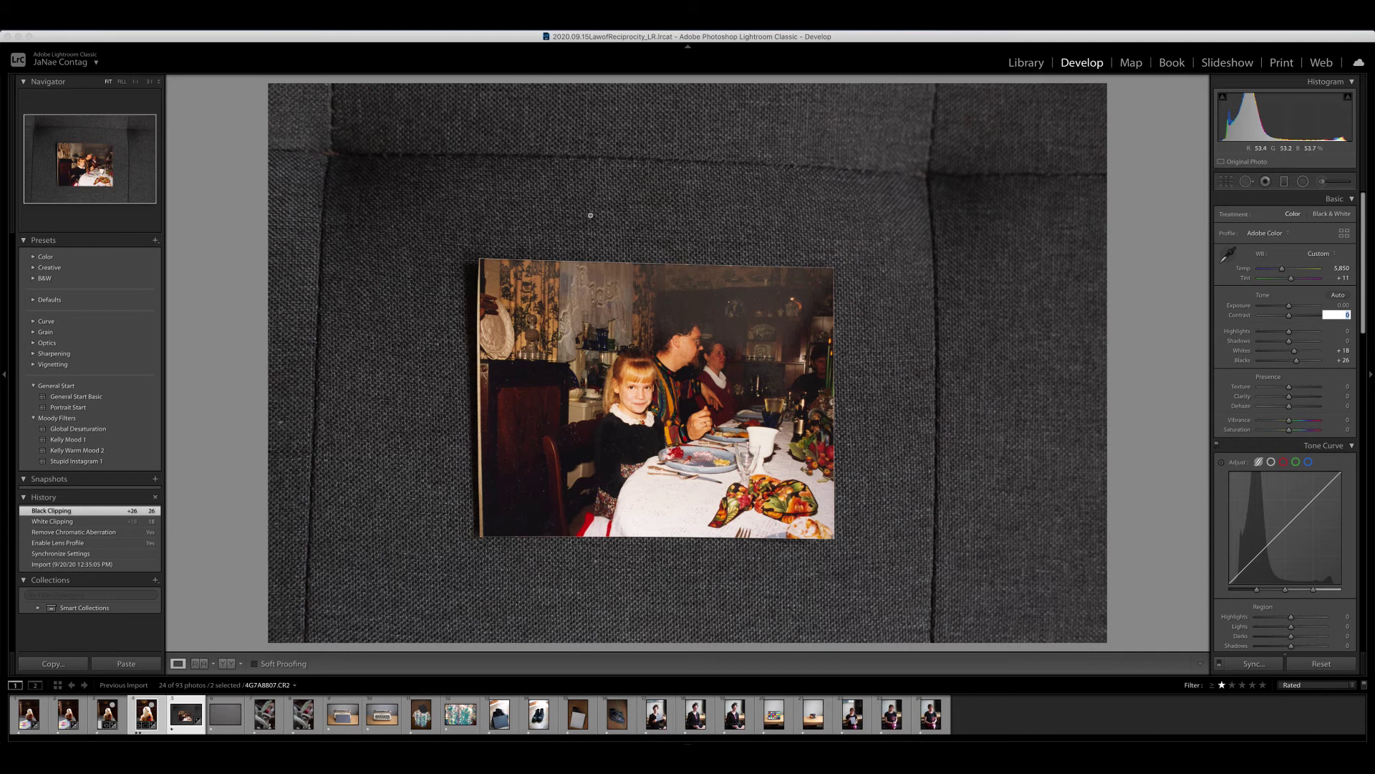
Crop the dinner photo in from the surrounding fabric at the original aspect ratio and reposition the print inside the frame
key("r")
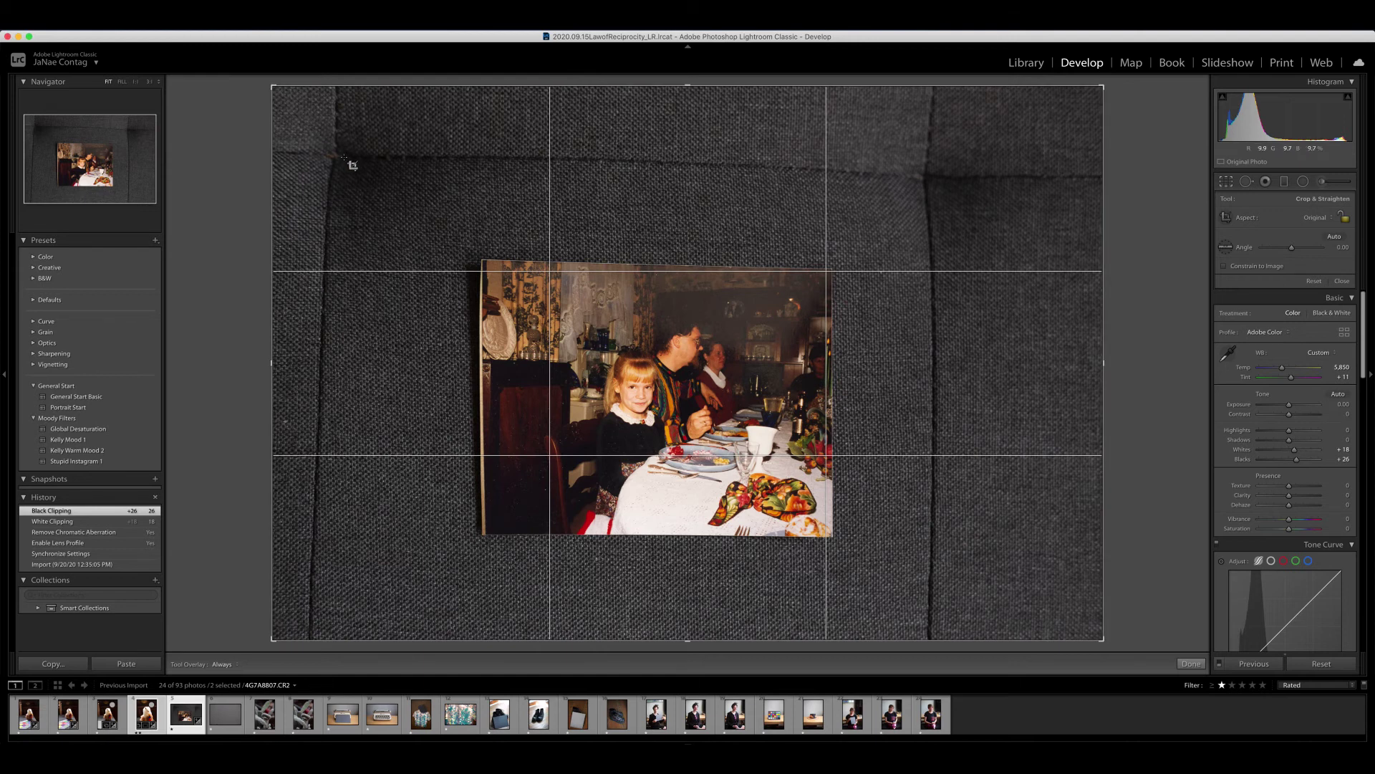
left_click_drag(272, 87, 321, 152)
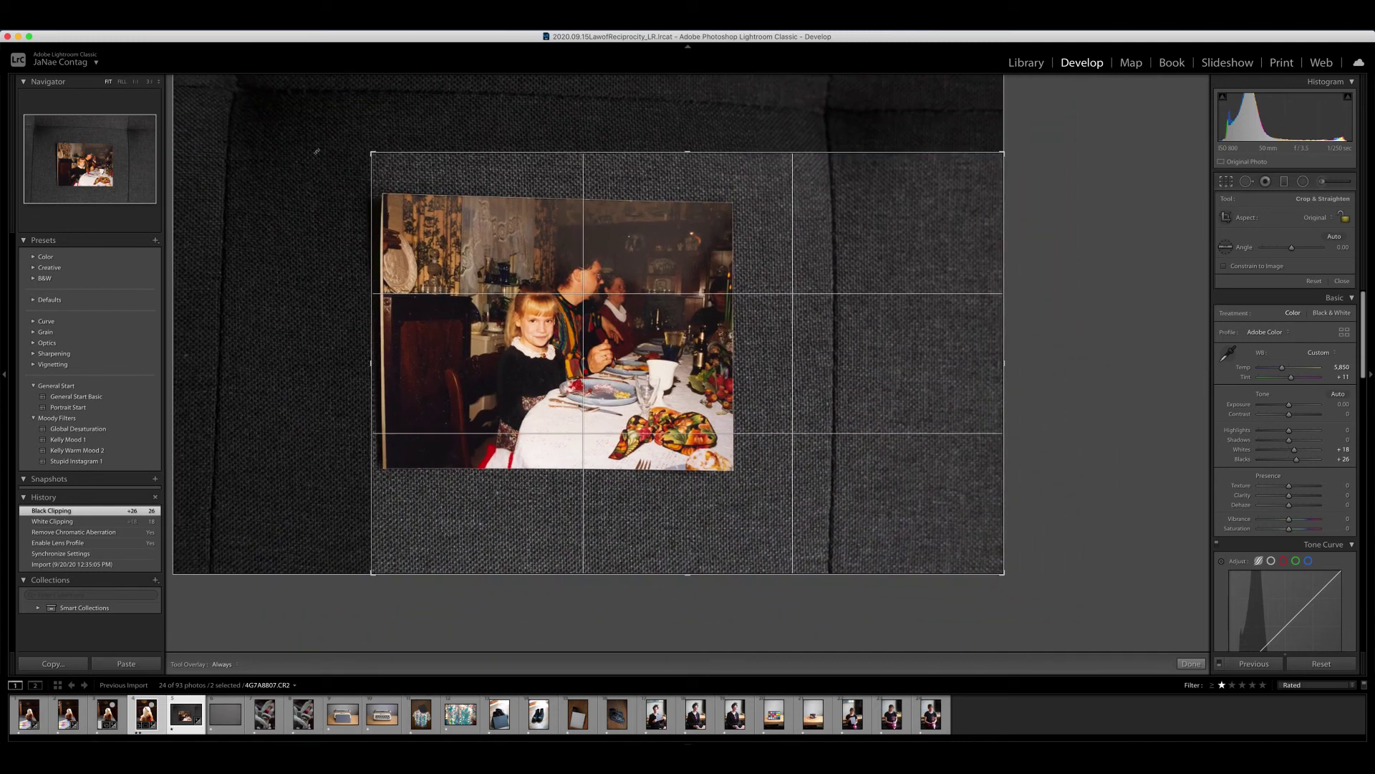
left_click_drag(1003, 573, 948, 542)
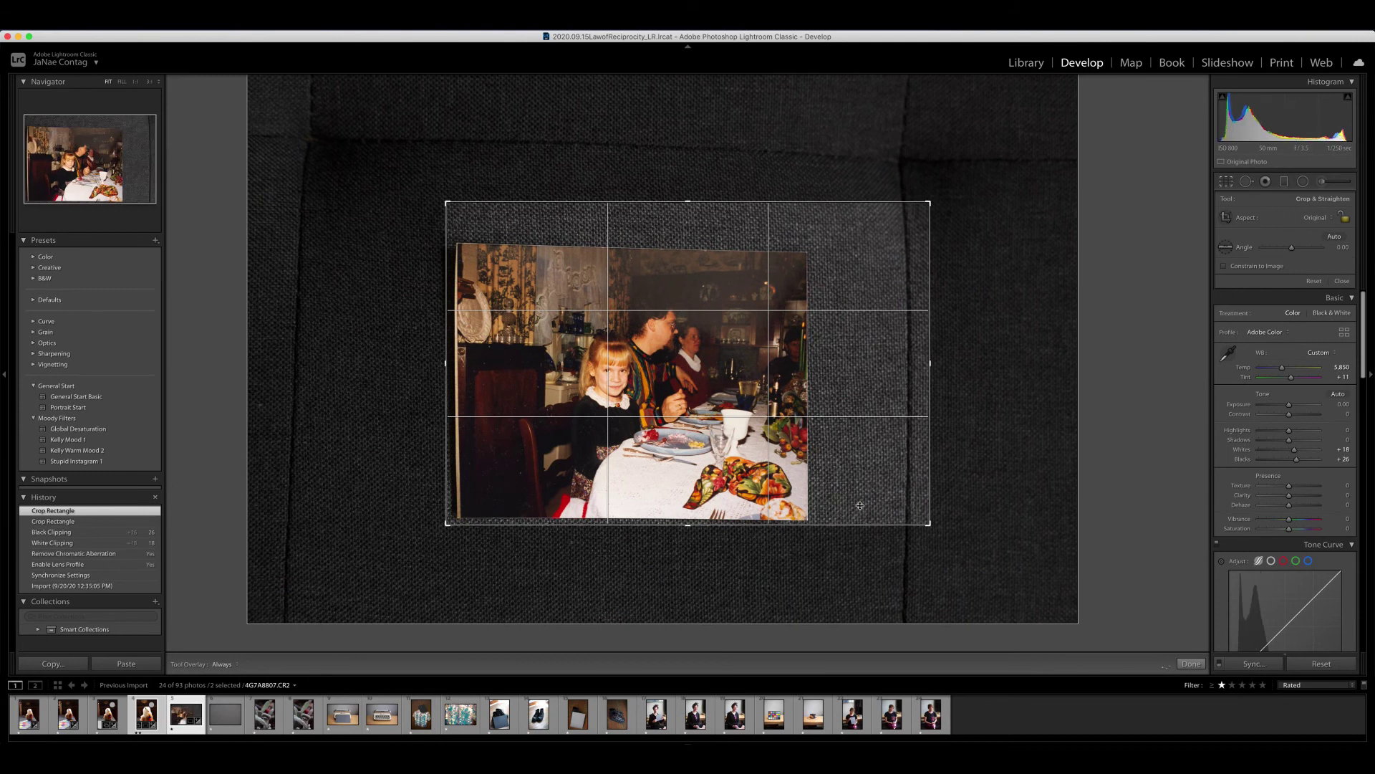
left_click_drag(663, 387, 681, 366)
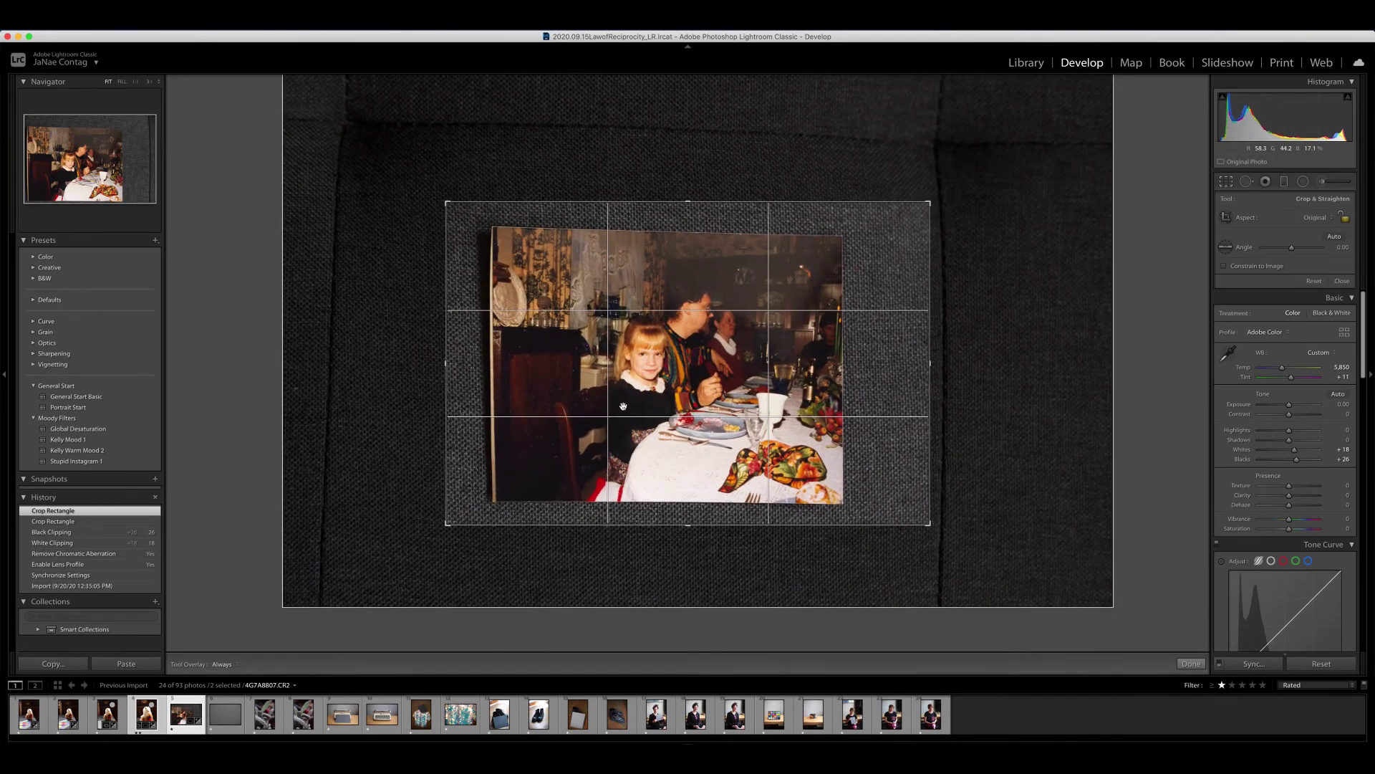
left_click_drag(603, 417, 612, 418)
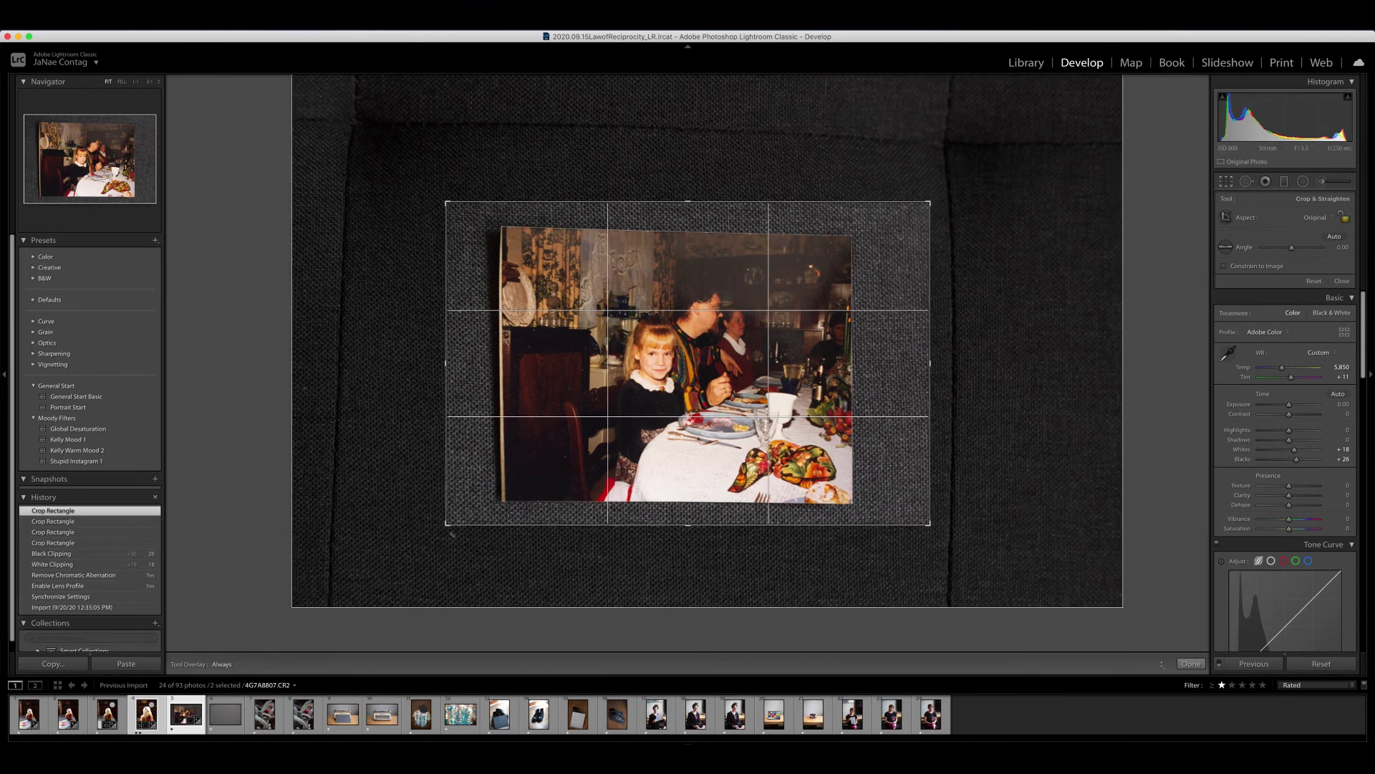
Tighten the crop slightly, recentre the print, rotate it a little to straighten it, and apply the crop
left_click_drag(446, 524, 451, 526)
left_click_drag(721, 383, 723, 374)
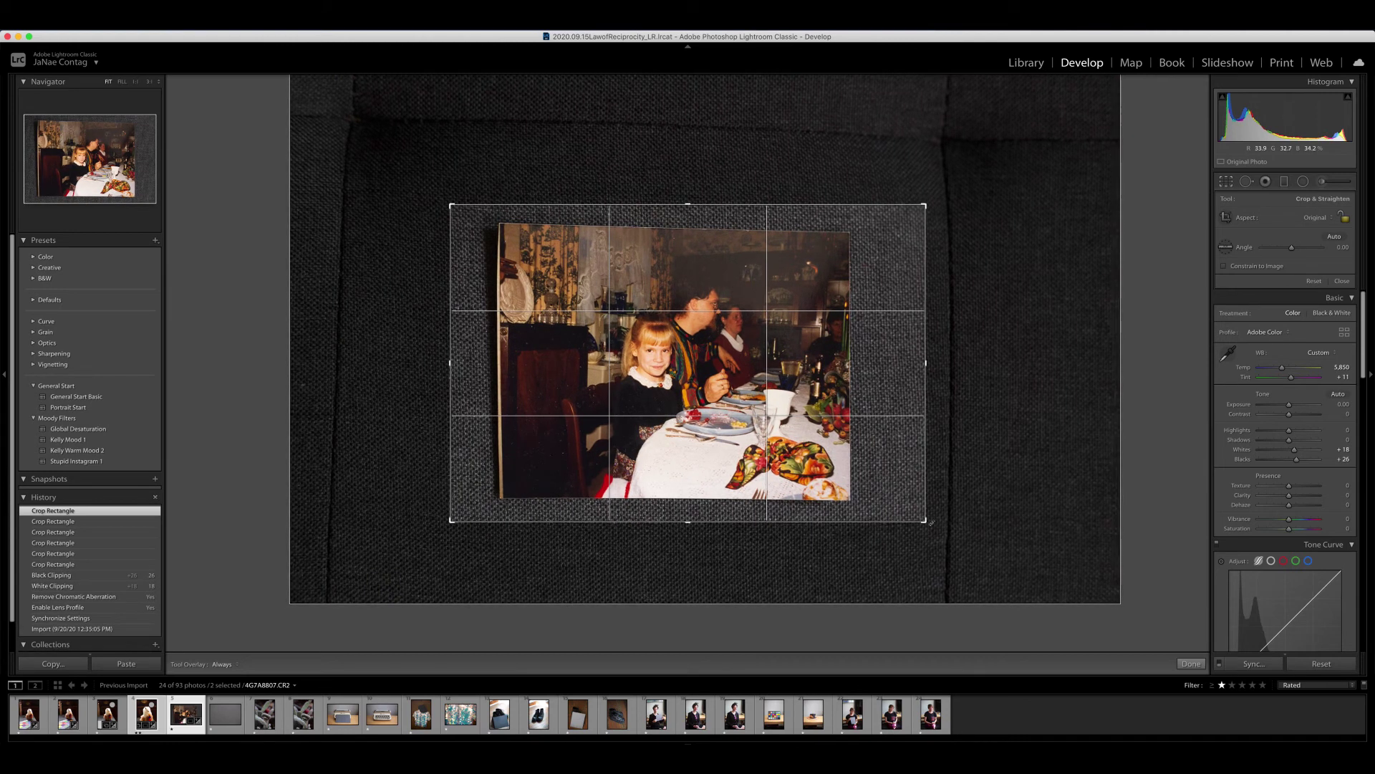
left_click_drag(925, 521, 924, 520)
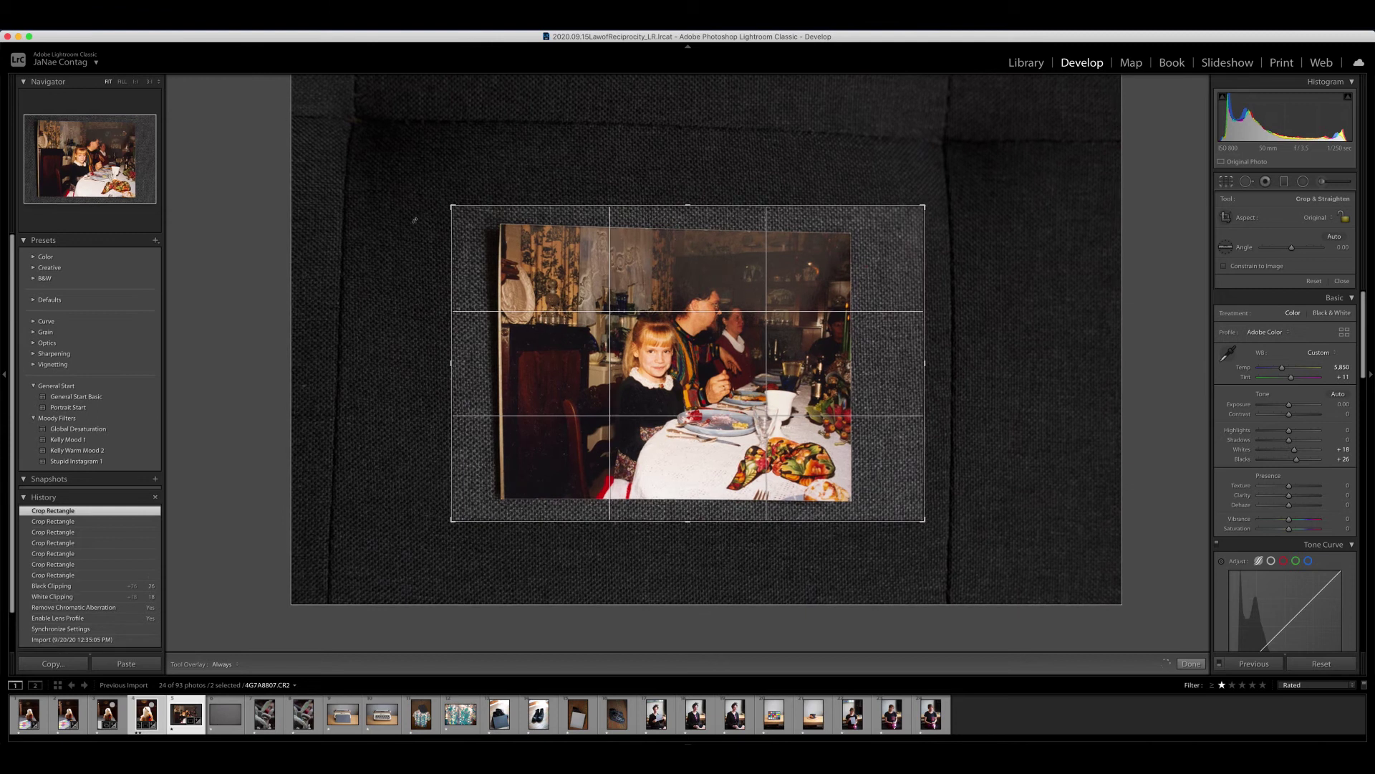
left_click_drag(452, 206, 455, 209)
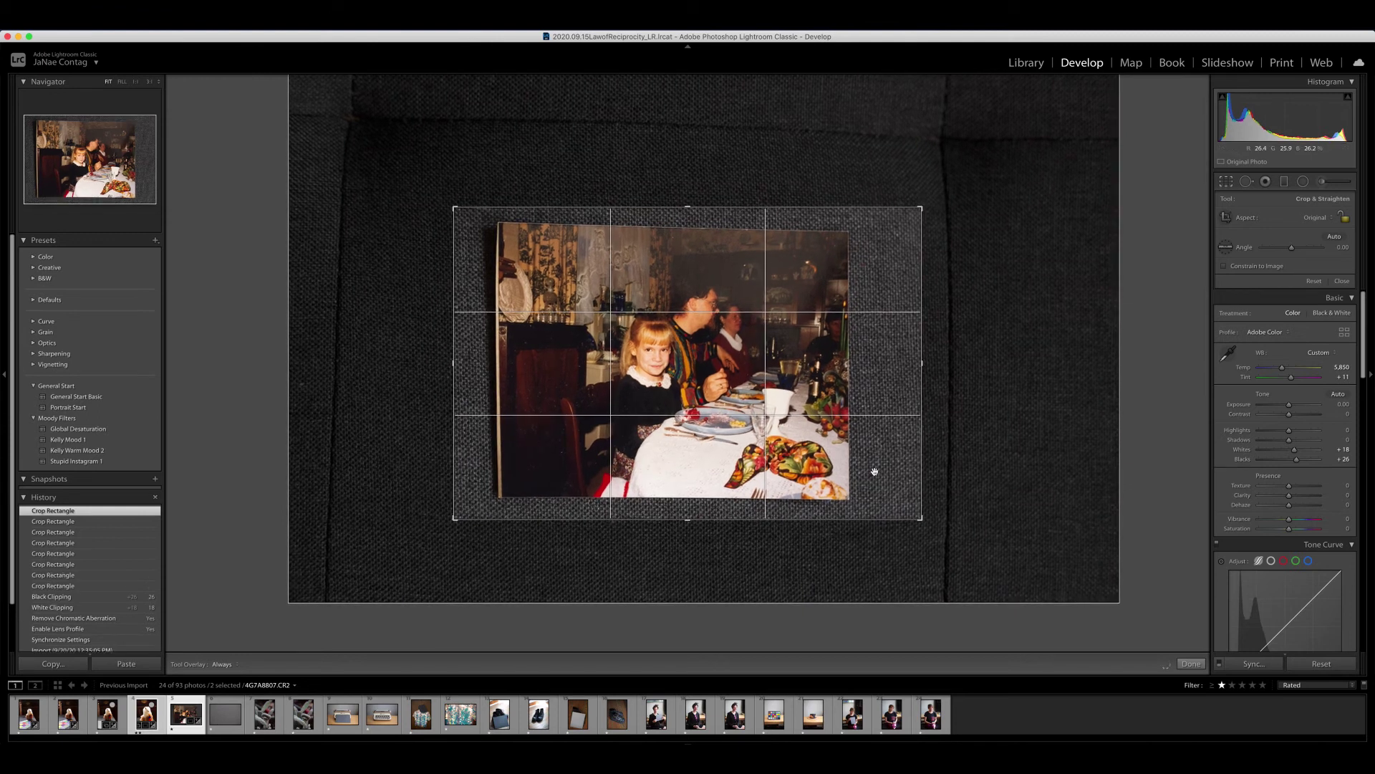
left_click_drag(795, 448, 801, 452)
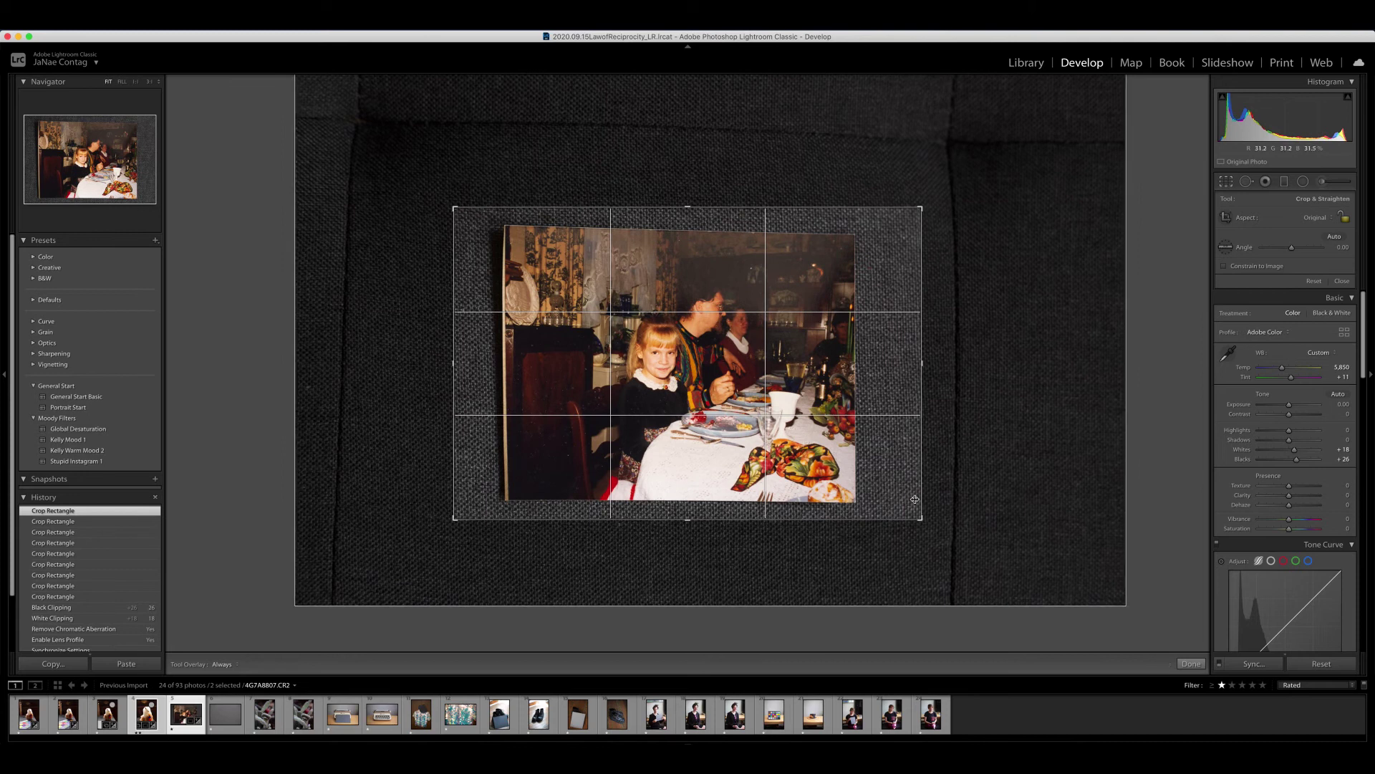
left_click_drag(927, 527, 932, 523)
key("Return")
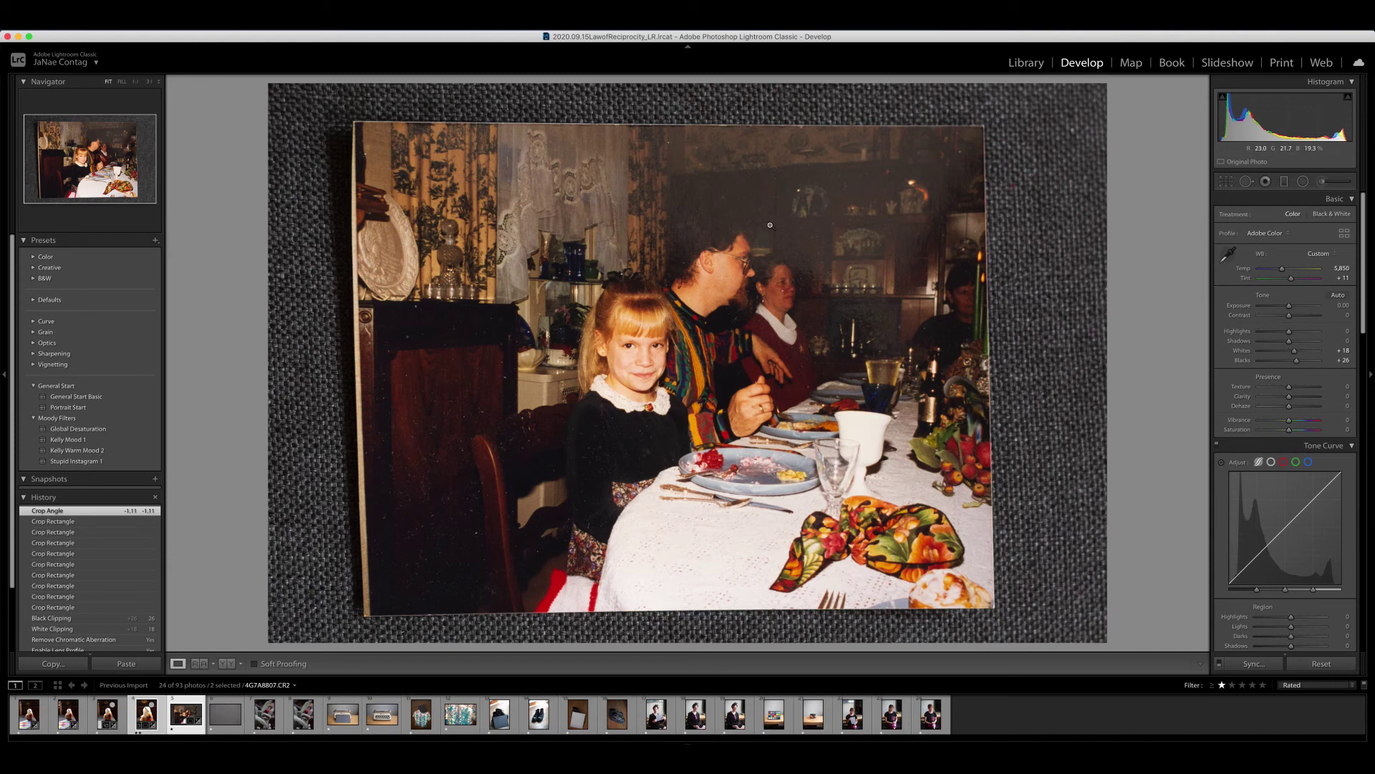
Set the dinner photo's Contrast to +20, Highlights to -35 and Shadows to +8
left_click(1340, 316)
key("Return")
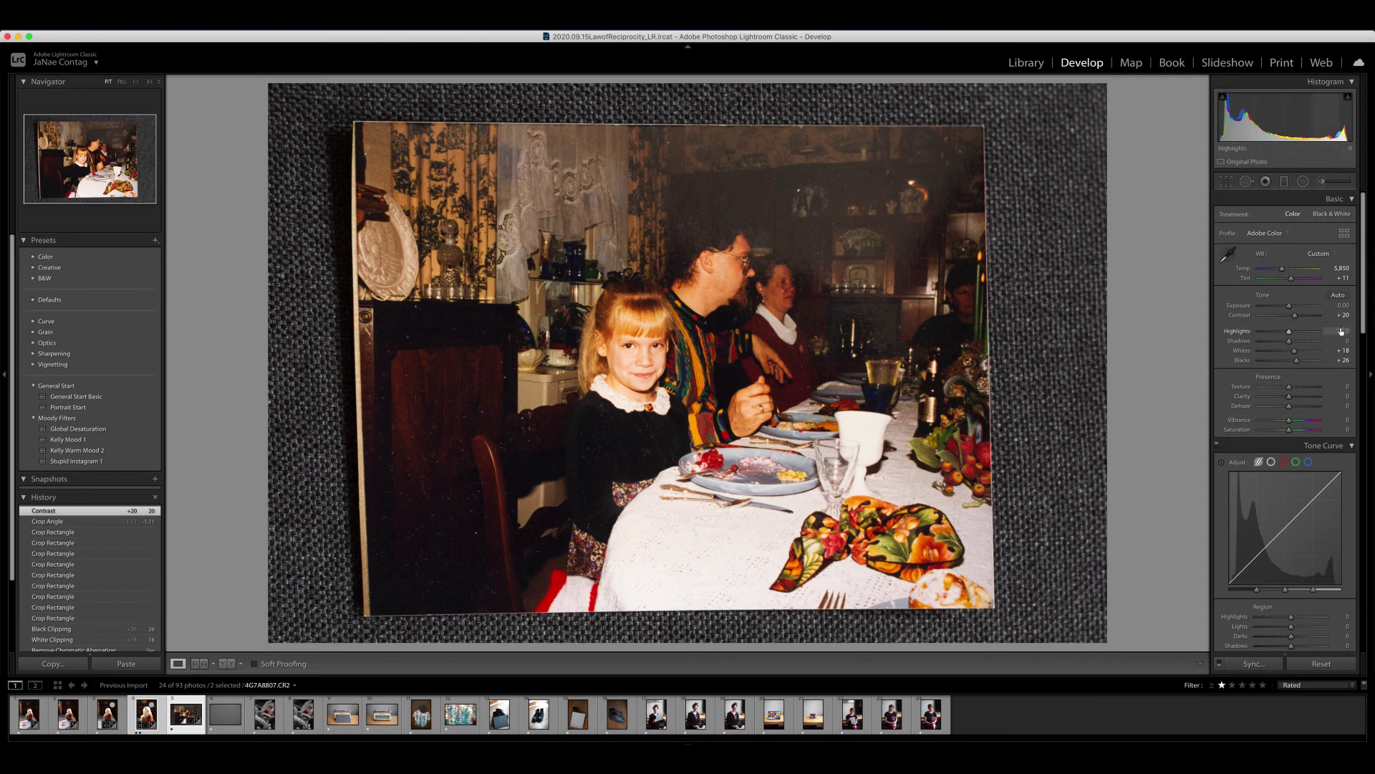
left_click_drag(1290, 335, 1282, 335)
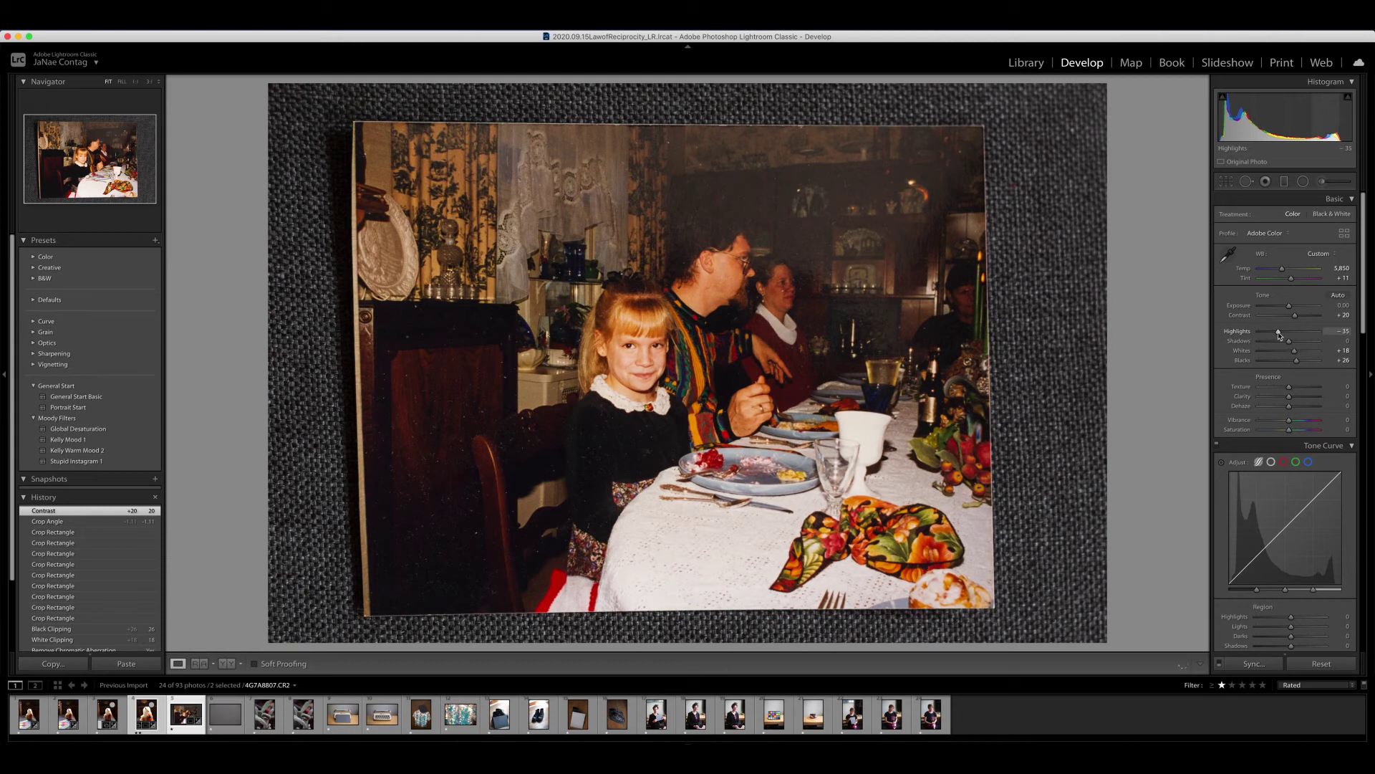
left_click_drag(1290, 344, 1293, 345)
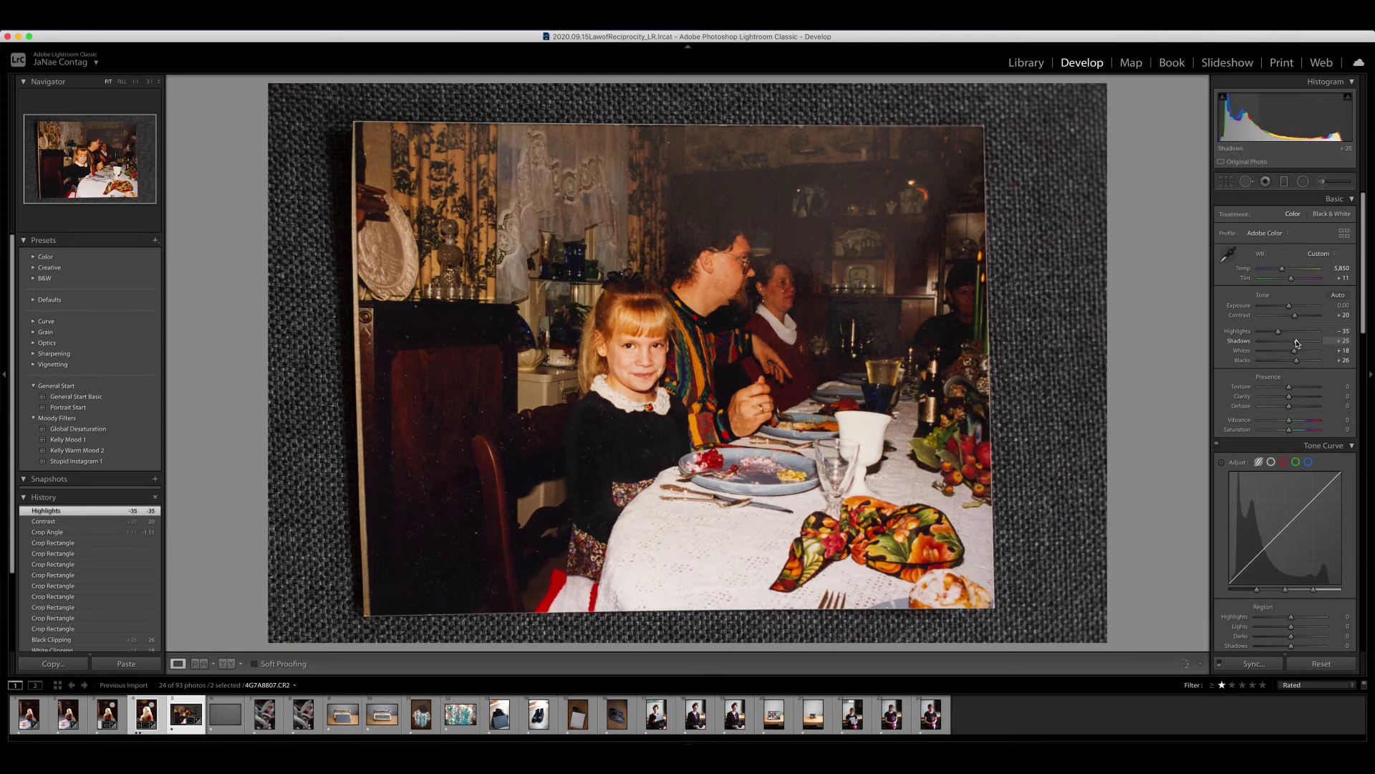
left_click_drag(1293, 345, 1291, 344)
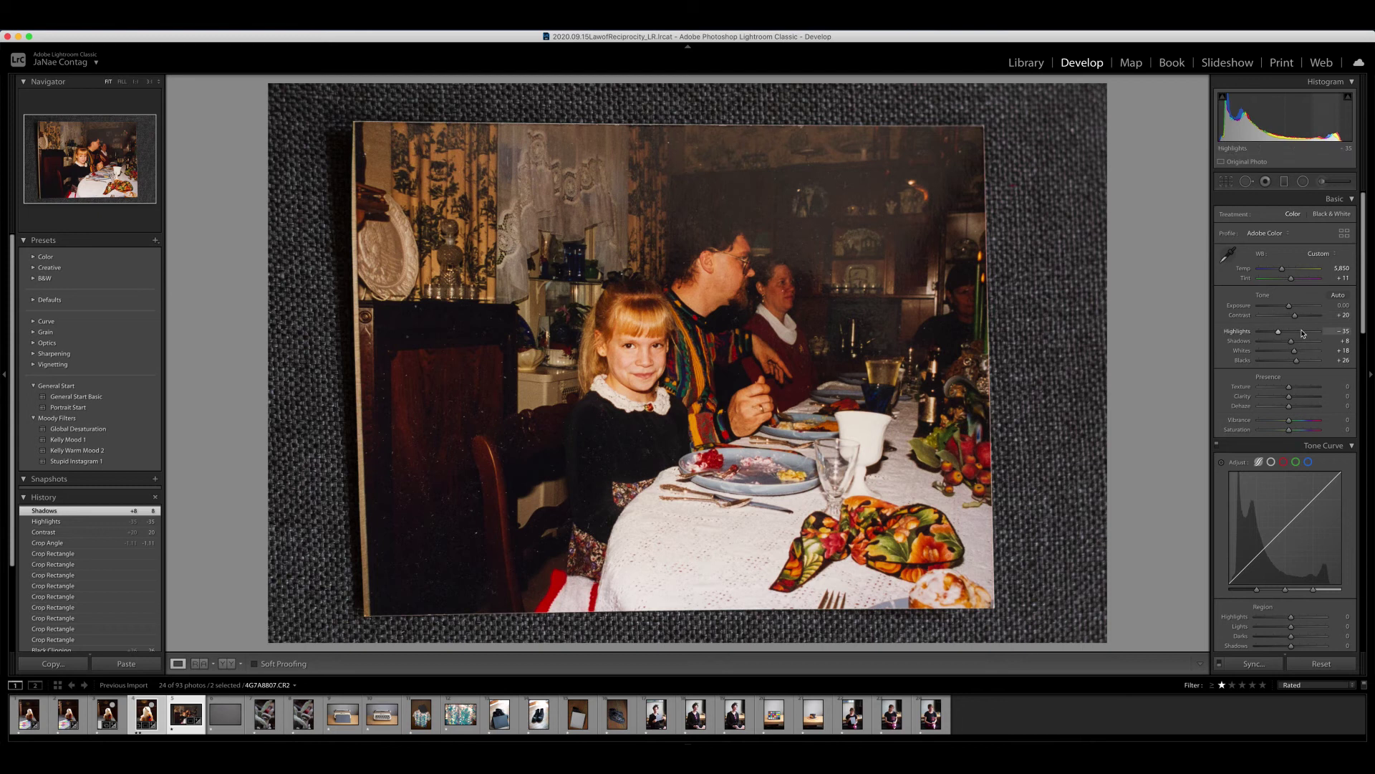
Set the dinner photo's Clarity to +10
scroll(1283, 400, "down", 2)
left_click(1346, 349)
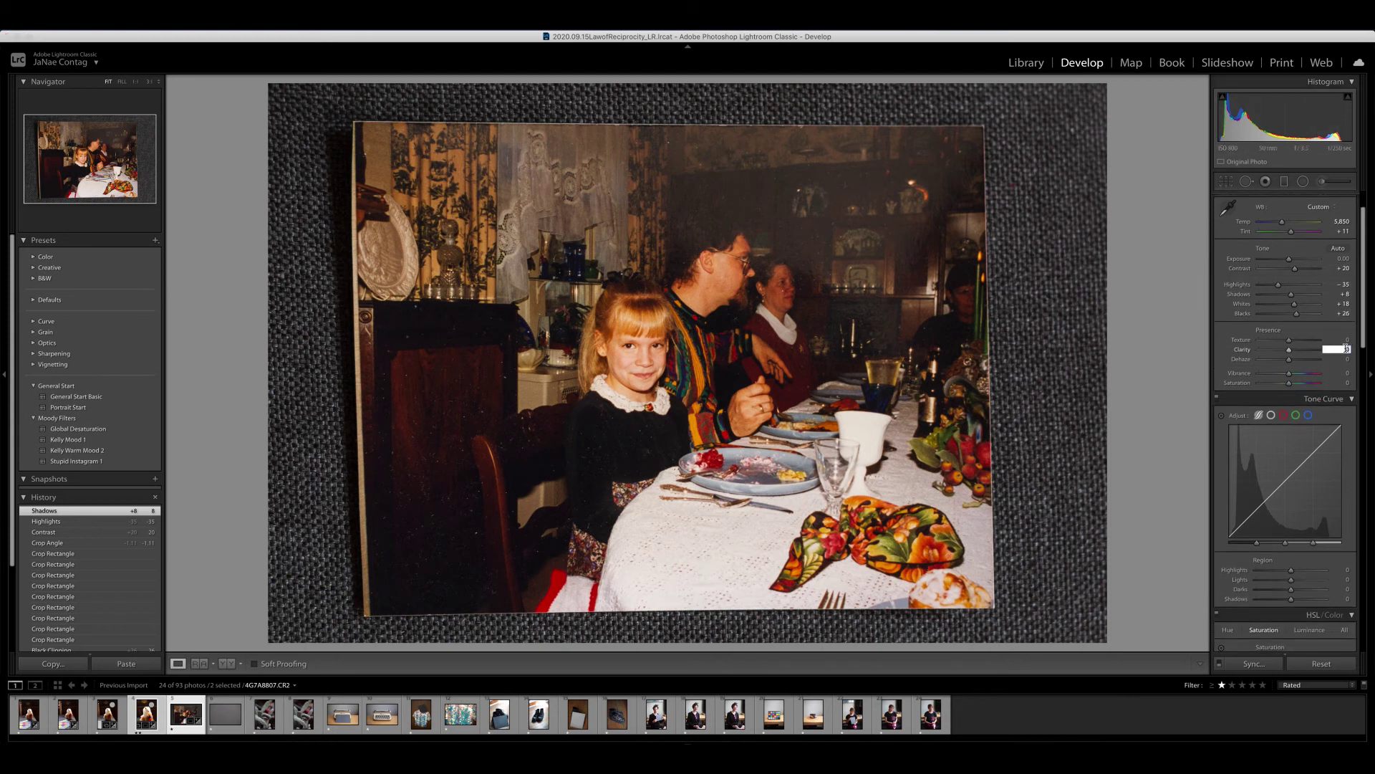
type("10")
key("Return")
Set the dinner photo's Tone Curve regions to Lights +5, Darks +20 and Shadows -18
scroll(1346, 424, "down", 2)
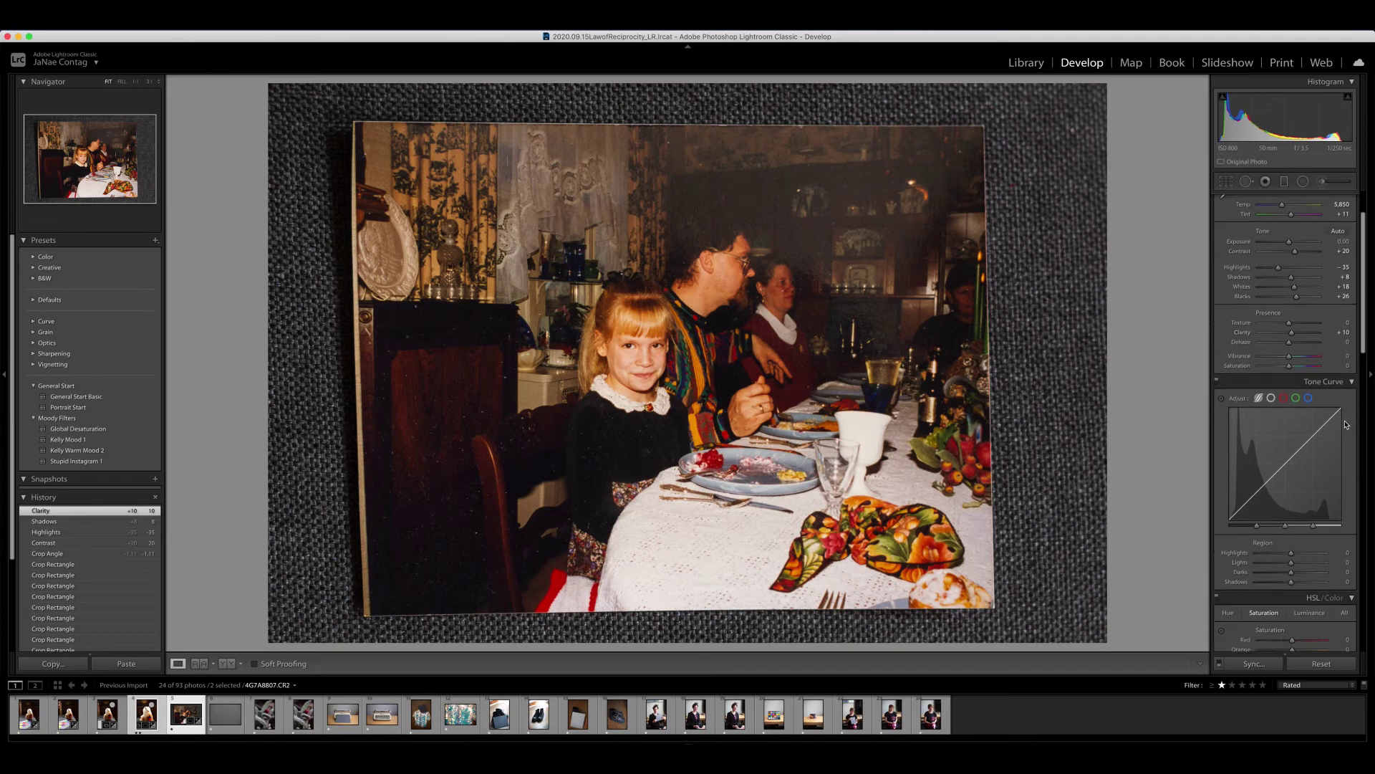
scroll(1346, 425, "down", 2)
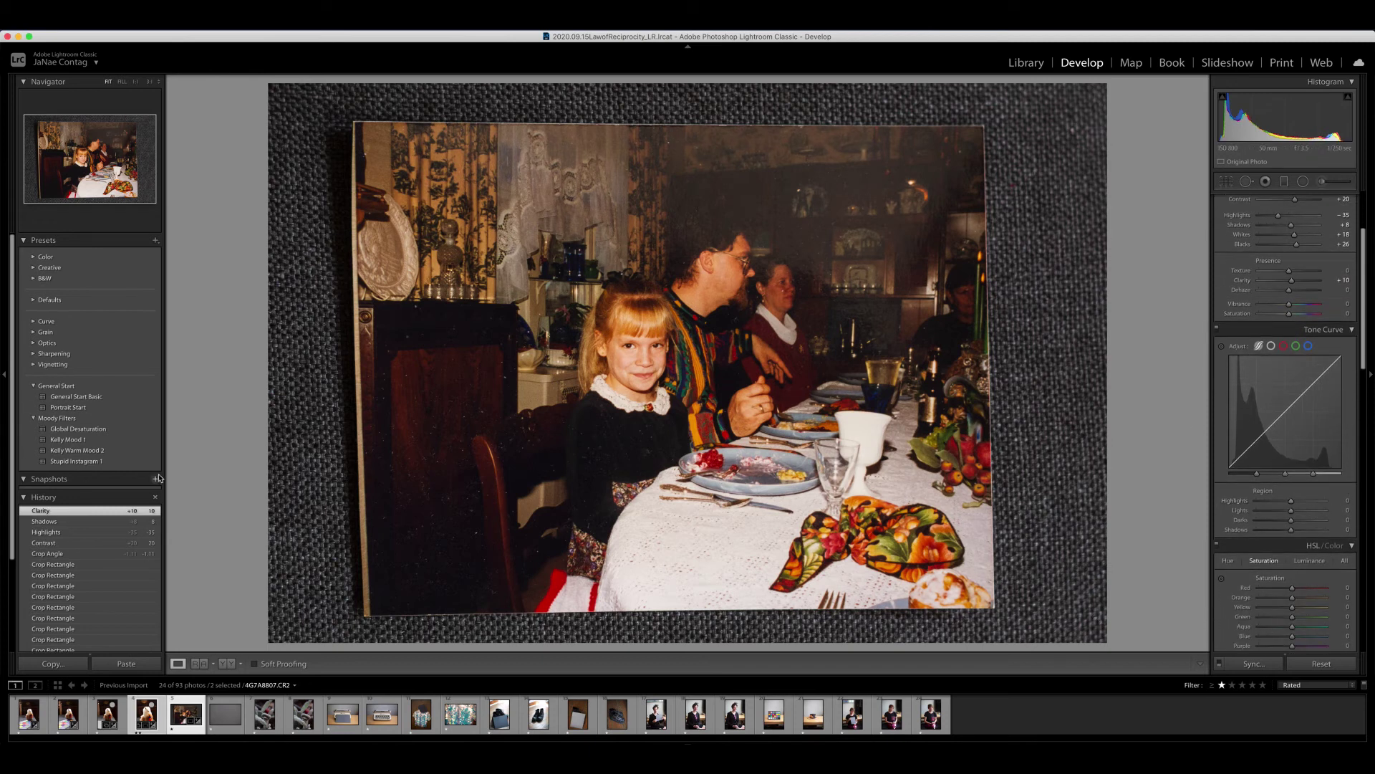
left_click(1335, 511)
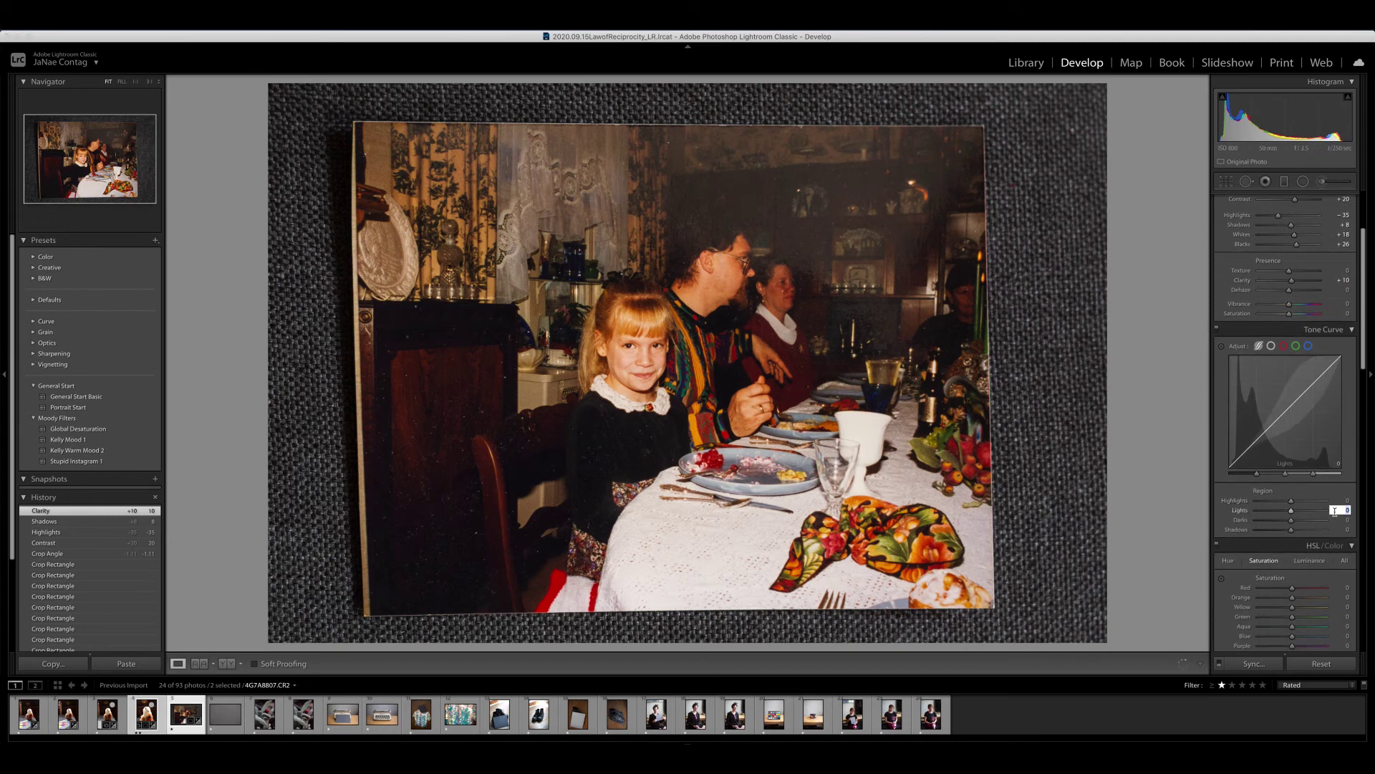
type("5")
key("Return")
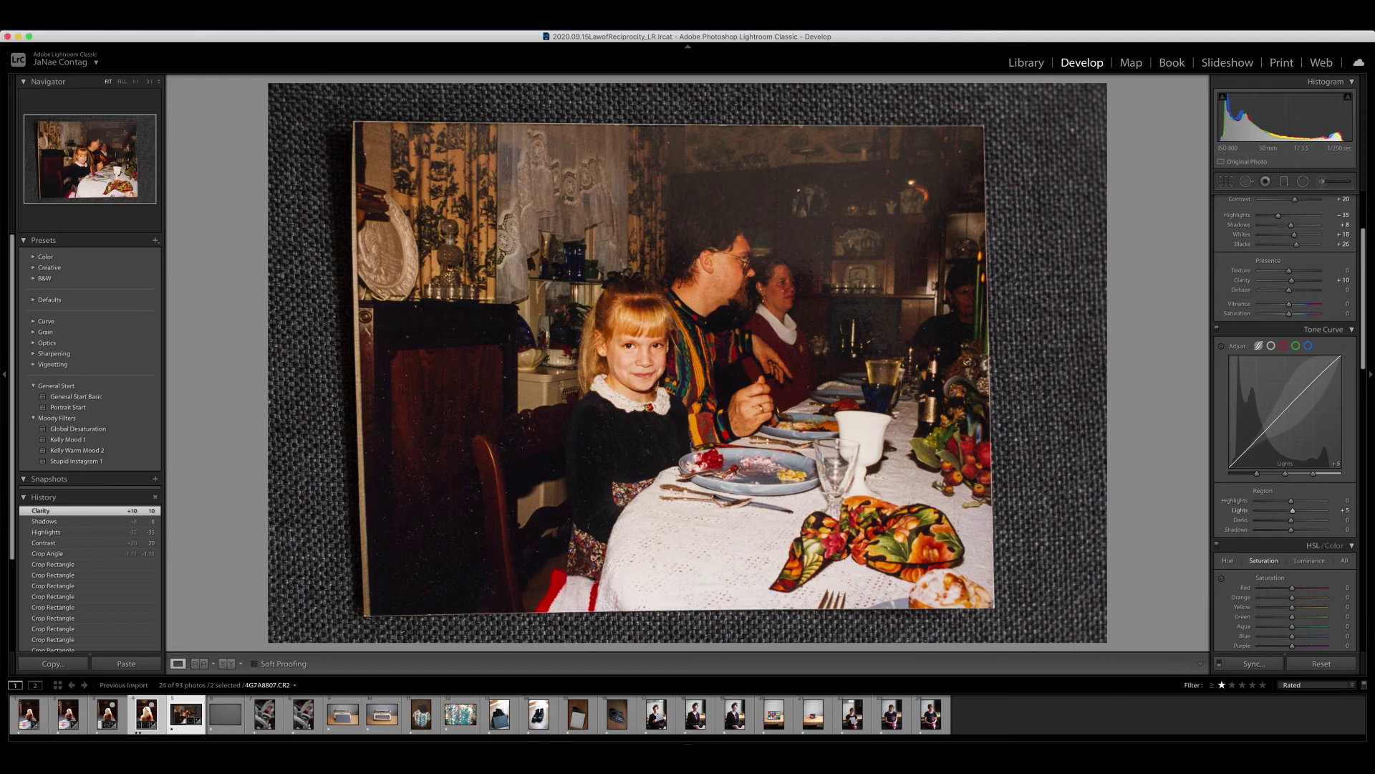
key("Tab")
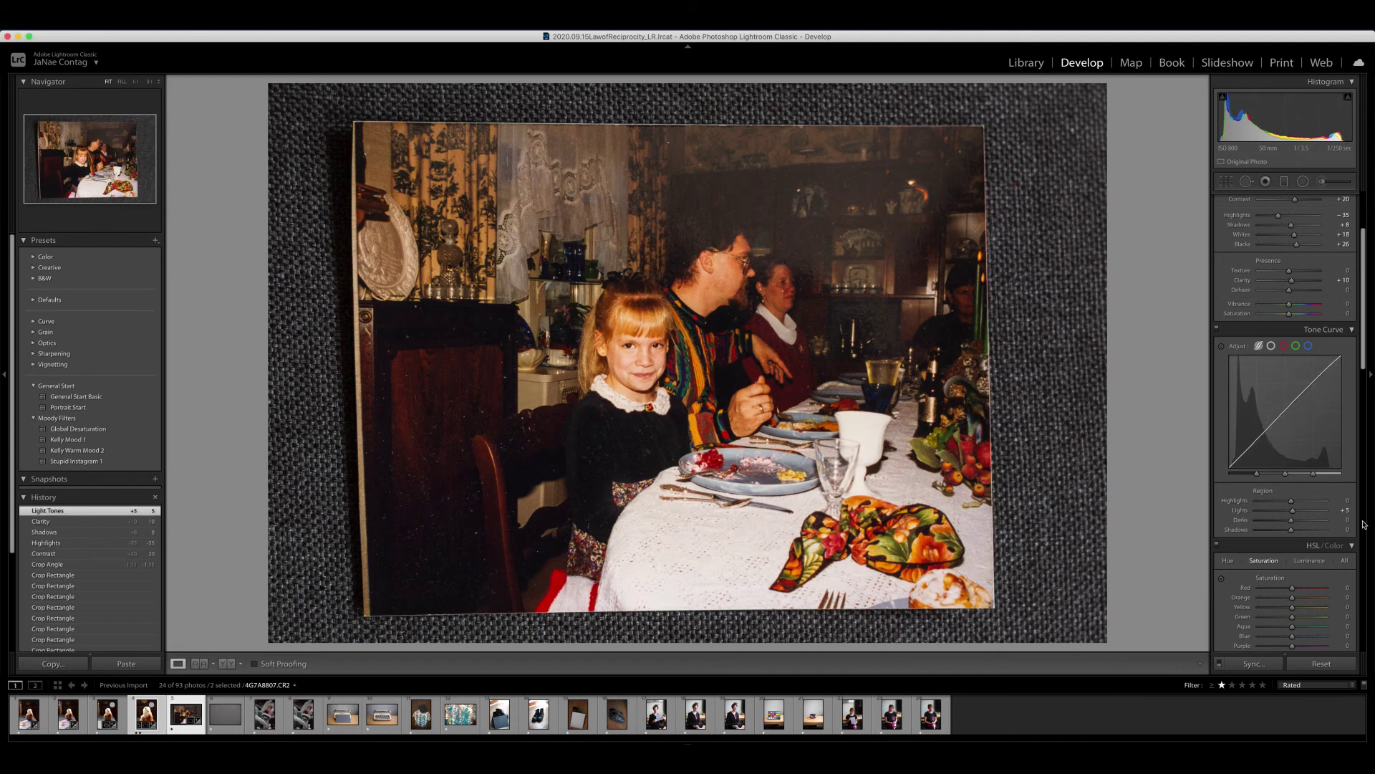
type("20")
key("Return")
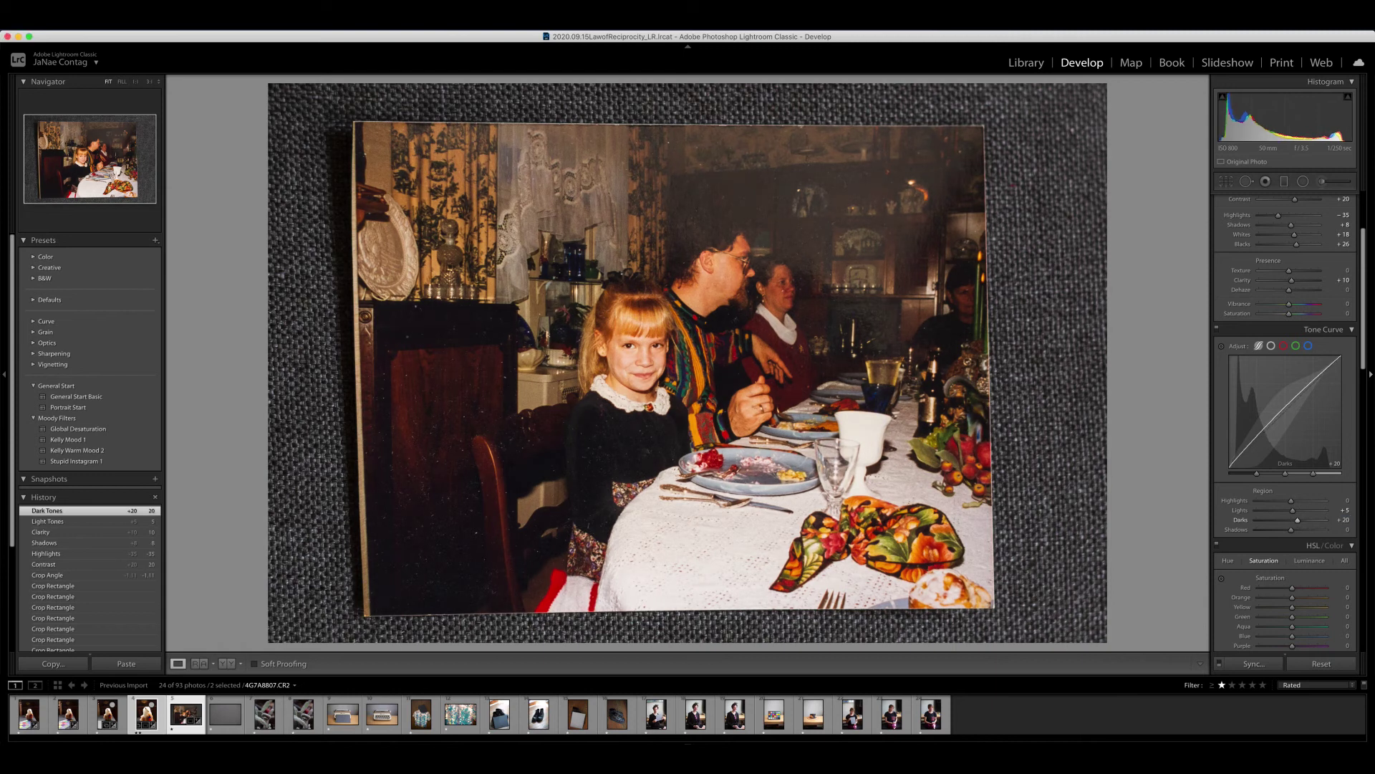
left_click(1346, 529)
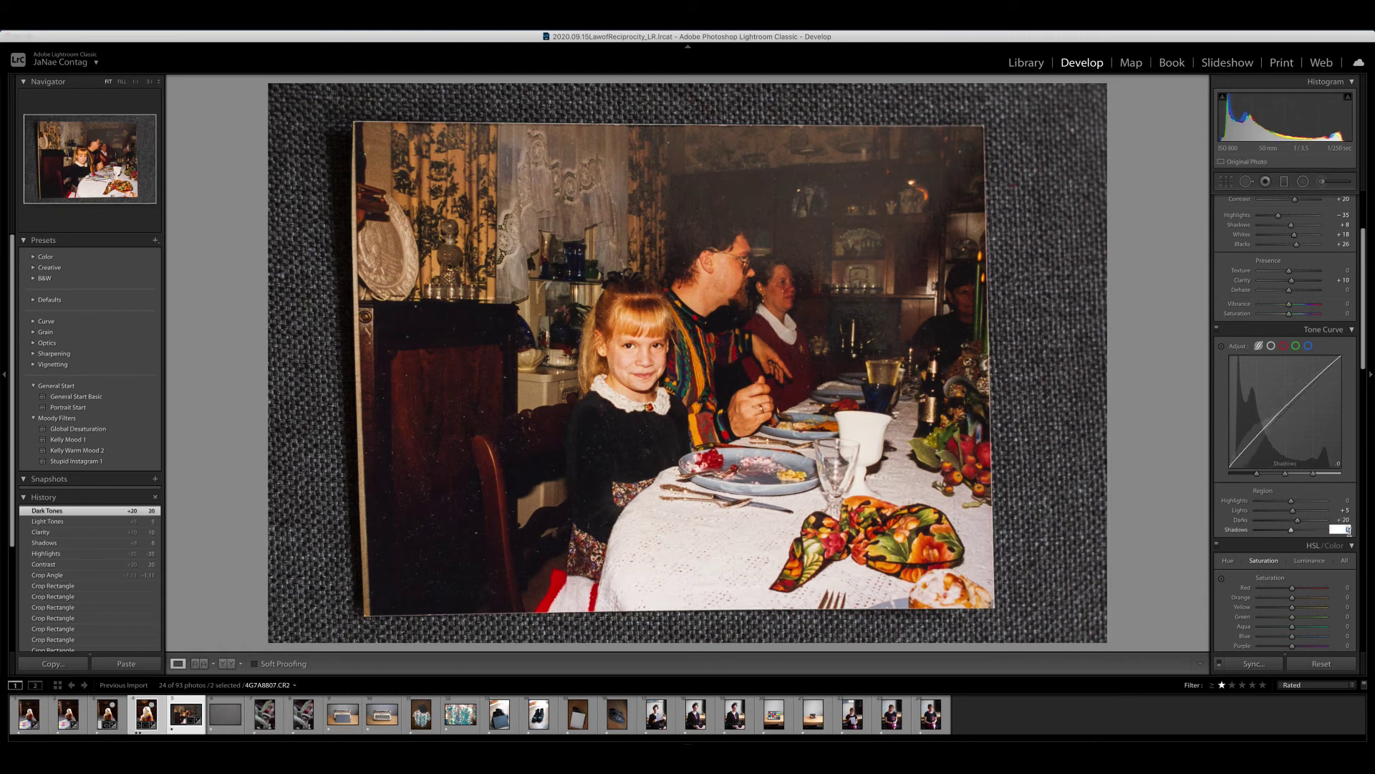
type("-18")
key("Return")
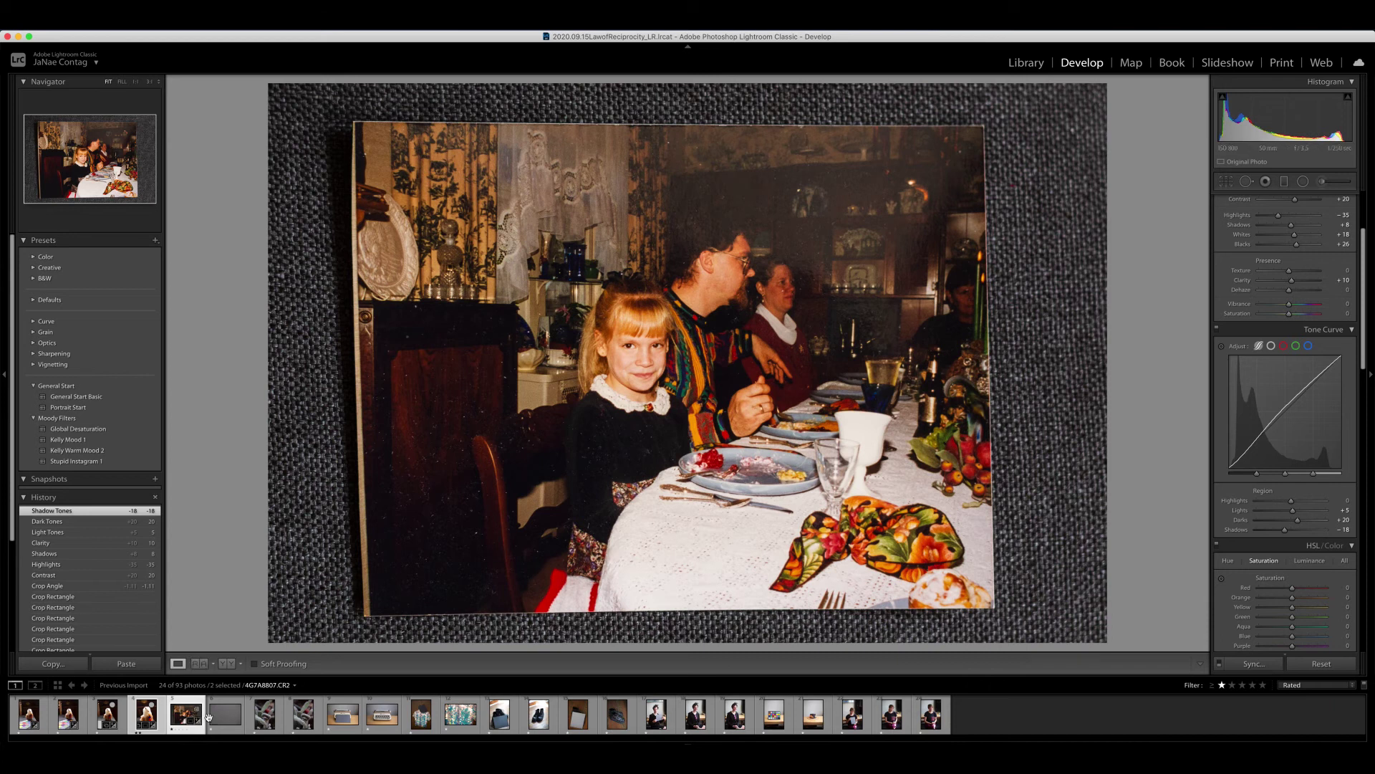
Look at the first cactus ring photo, then set a custom white balance by sampling the preceding gray card photo
left_click(265, 722)
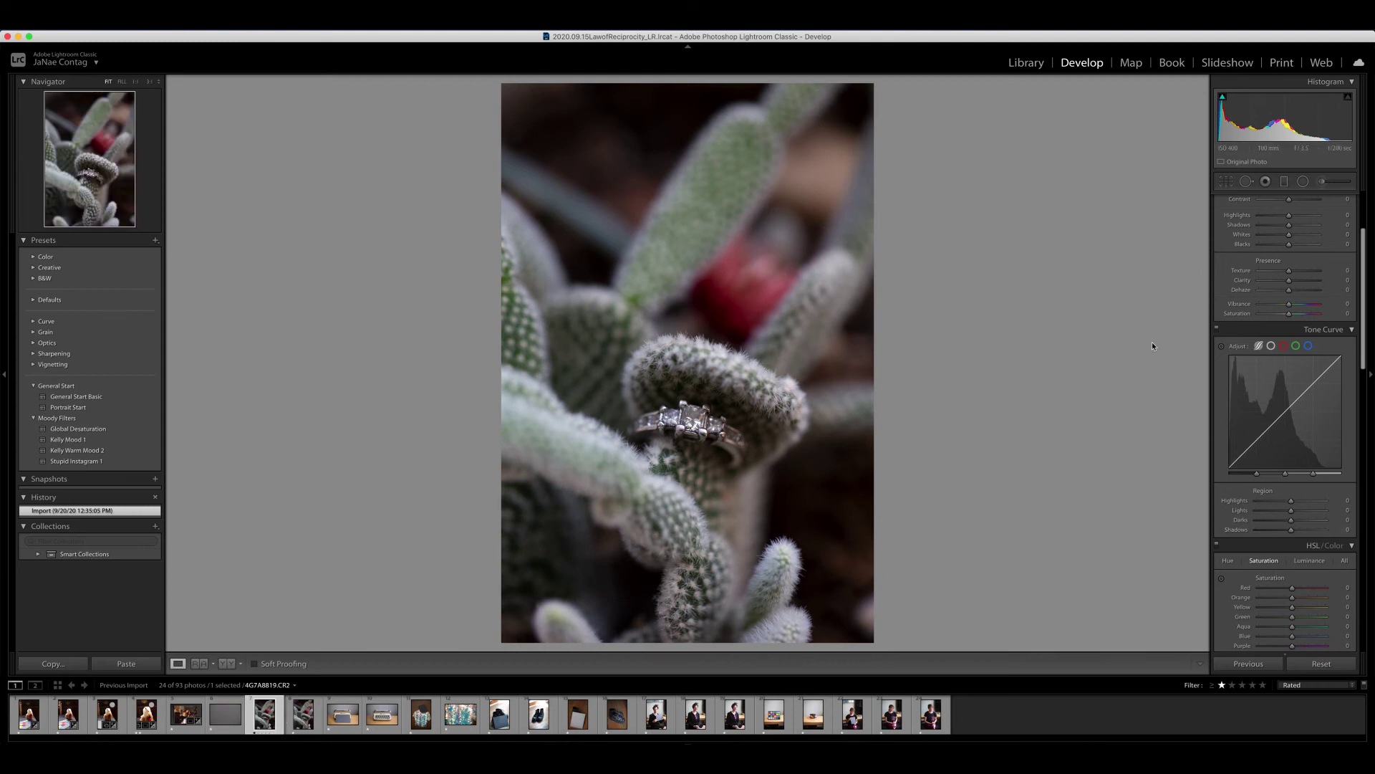
scroll(1370, 332, "up", 3)
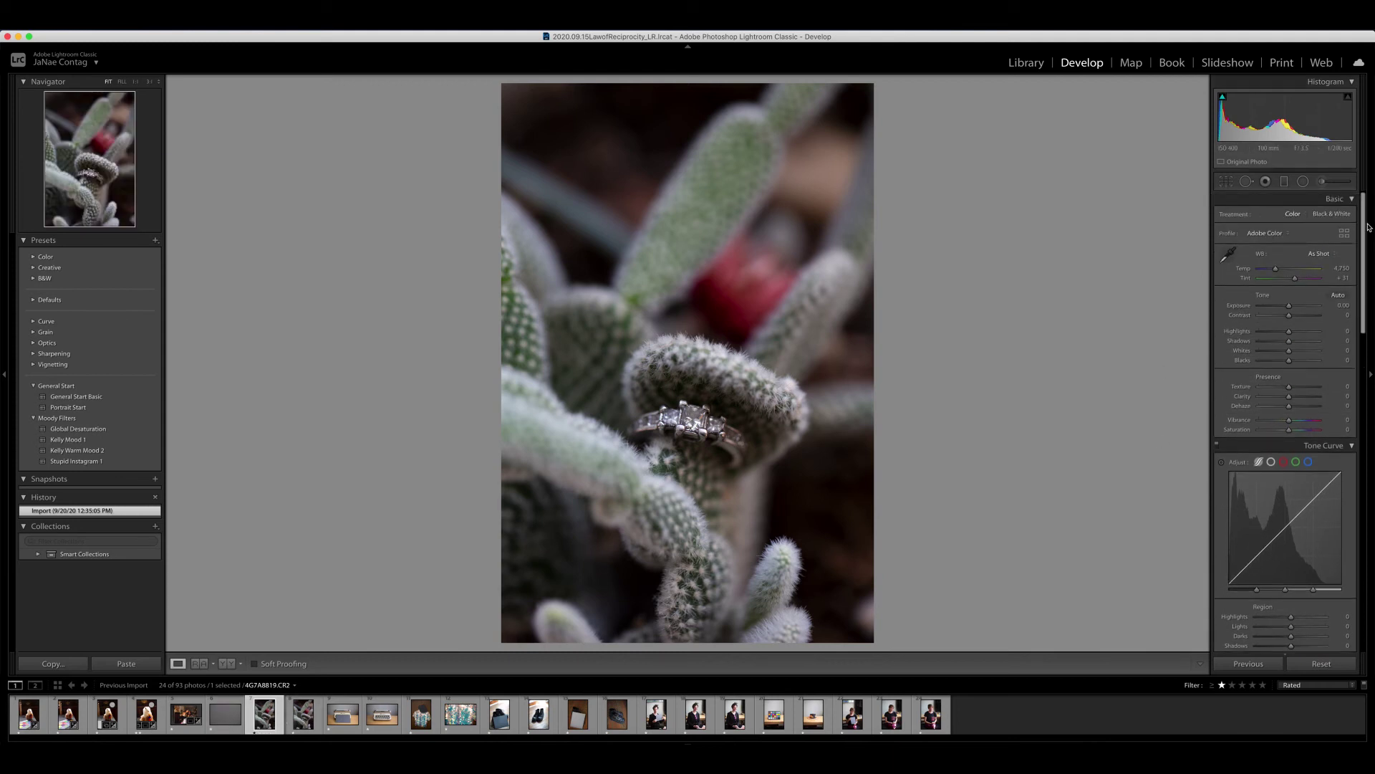
left_click(221, 718)
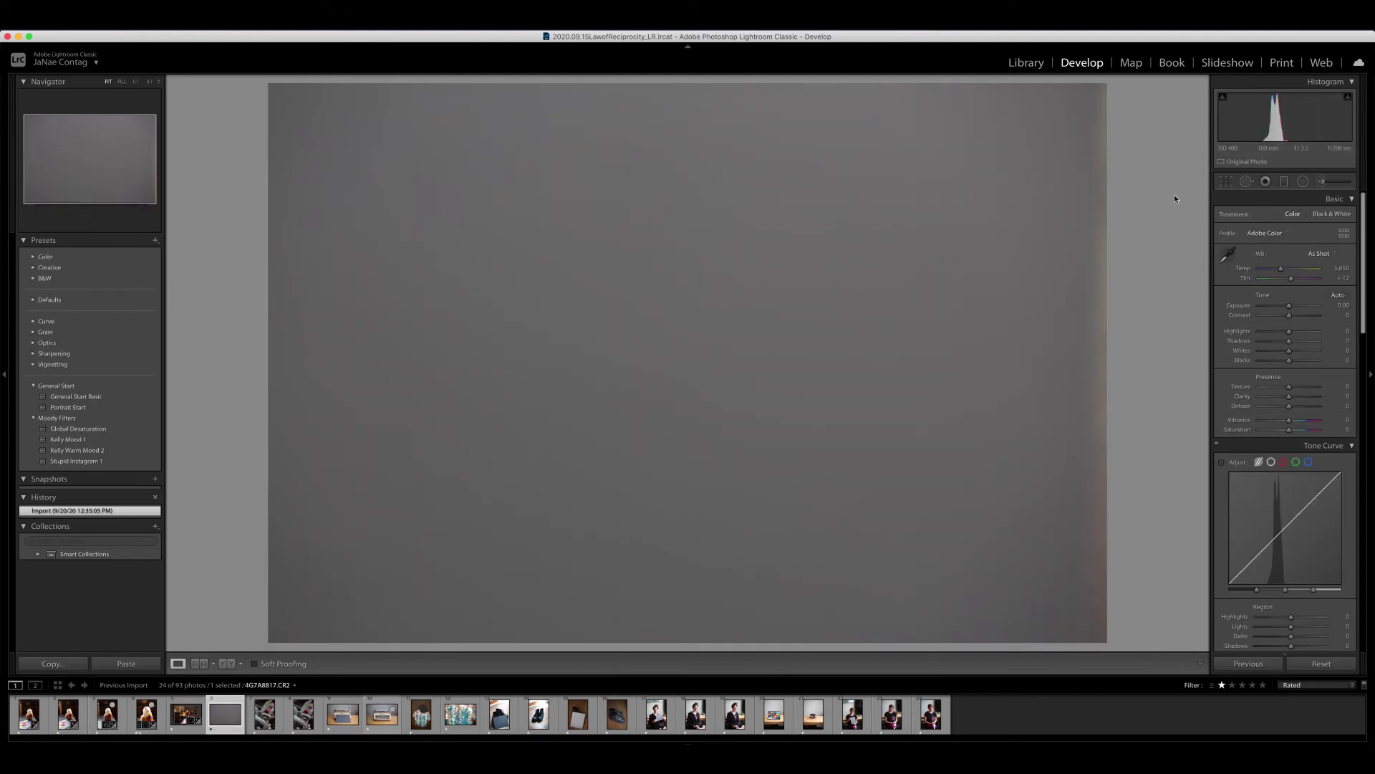
left_click(1228, 254)
left_click(769, 251)
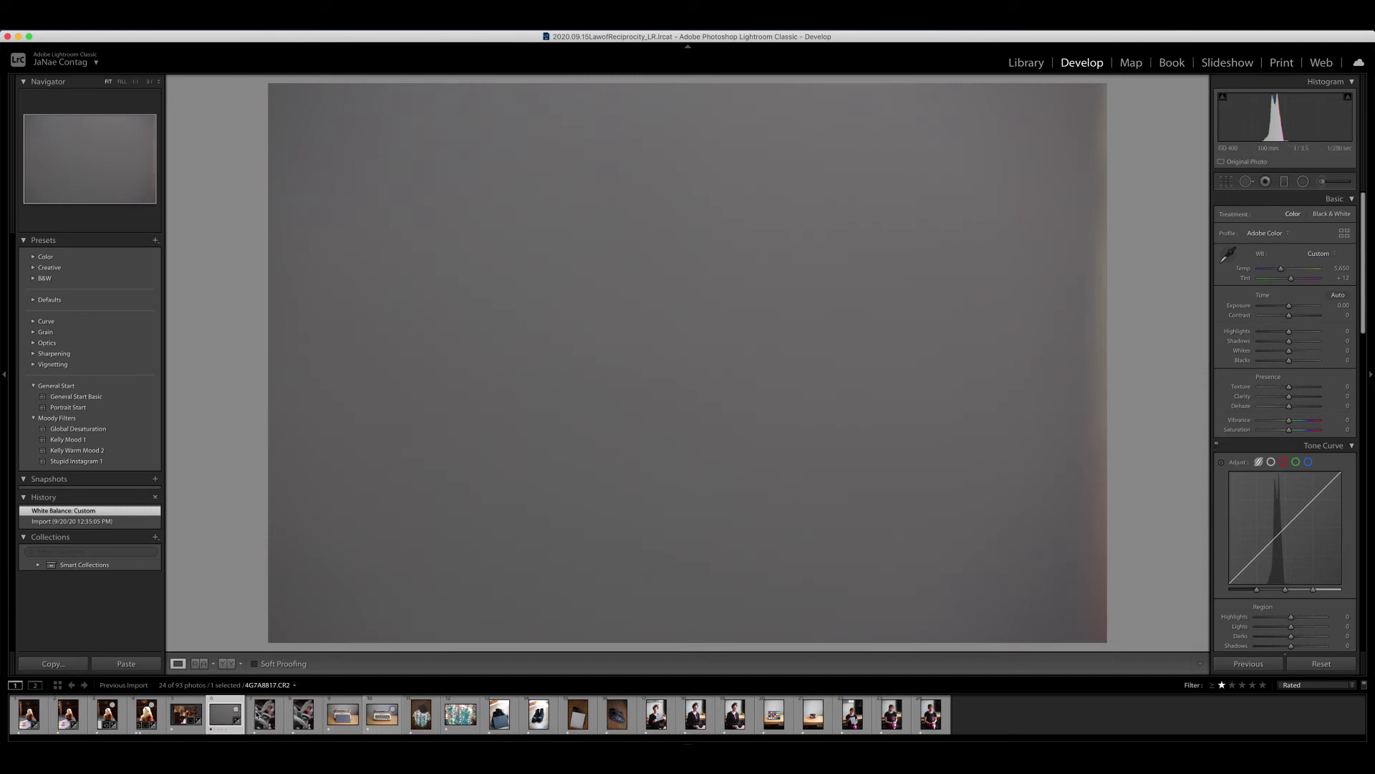
Synchronize only the White Balance from the gray card photo to the two cactus ring photos
left_click(303, 715, "shift")
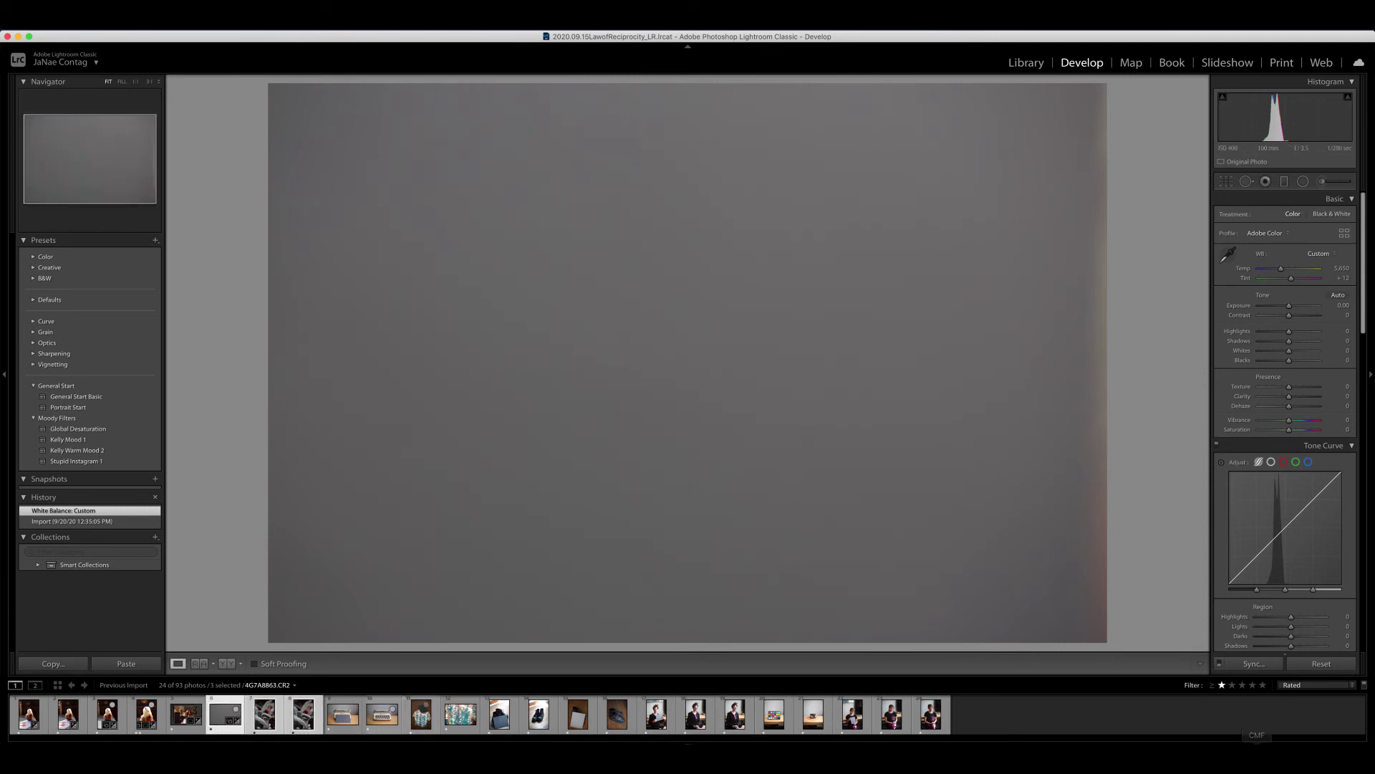
left_click(1253, 664)
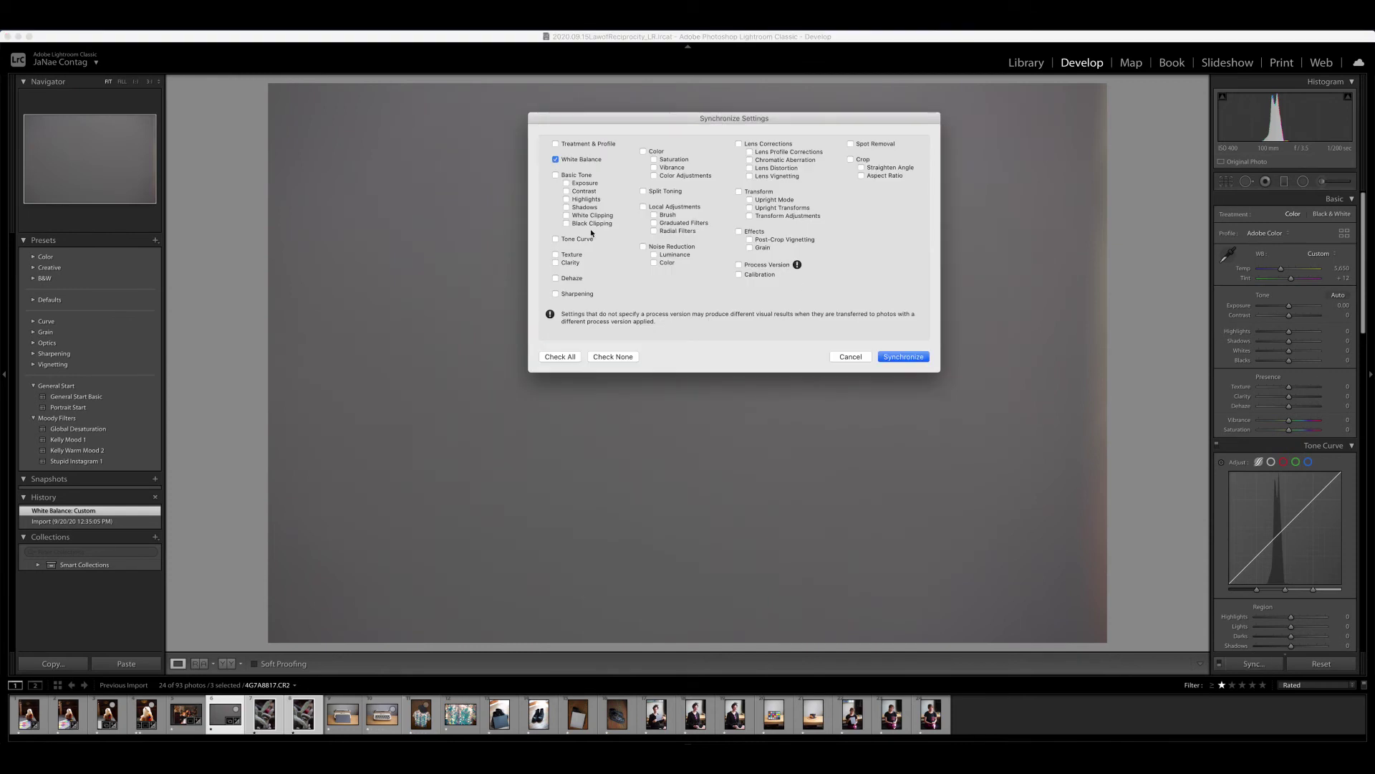
left_click(903, 357)
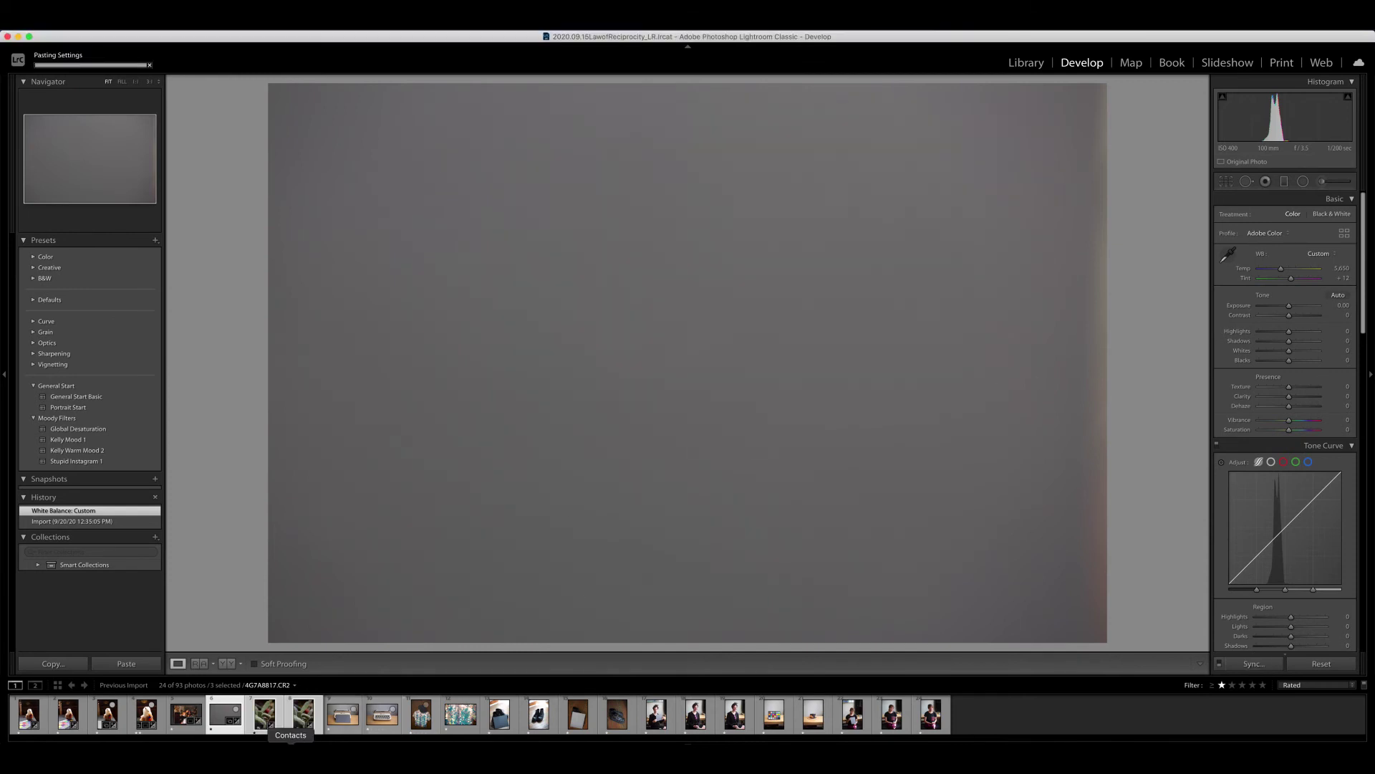
Cool the first cactus ring photo by lowering its white balance temperature to 5,100
left_click(265, 725)
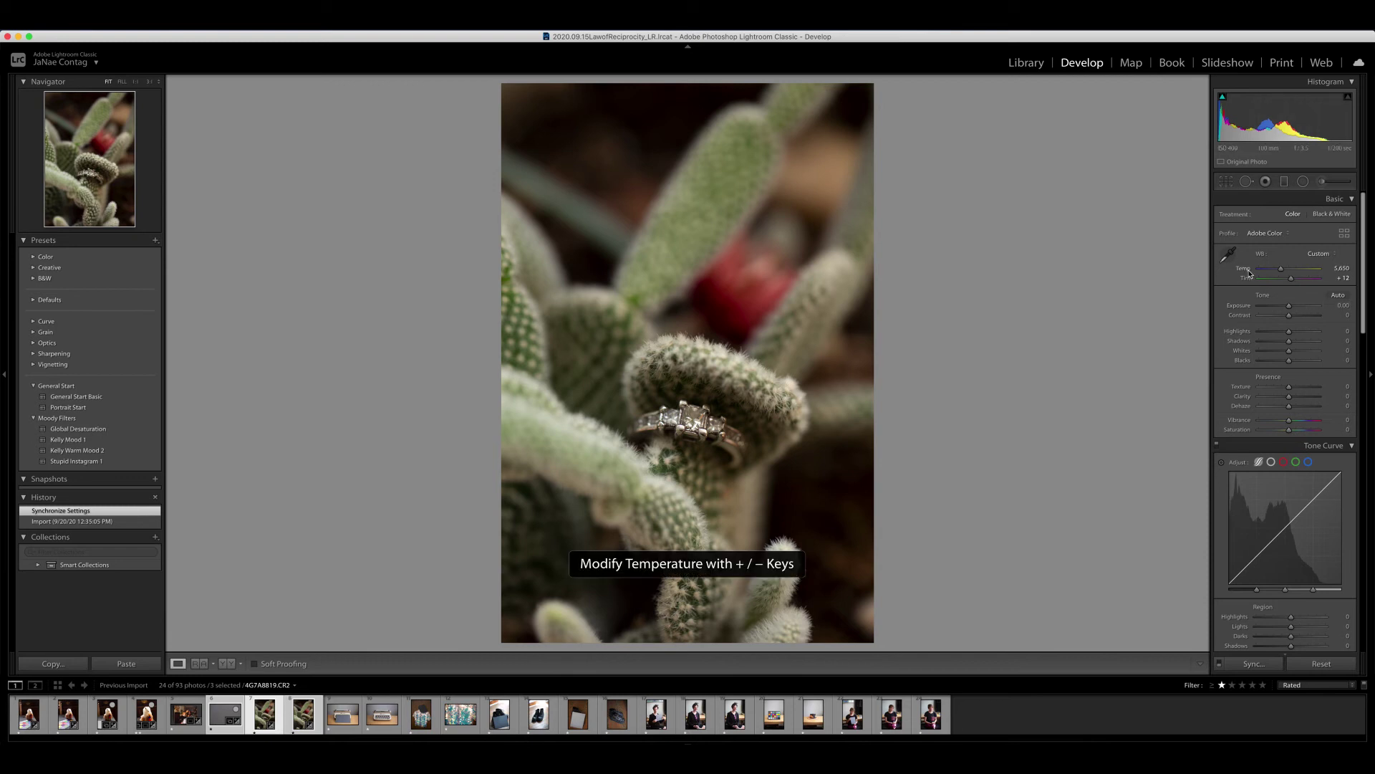
key("minus")
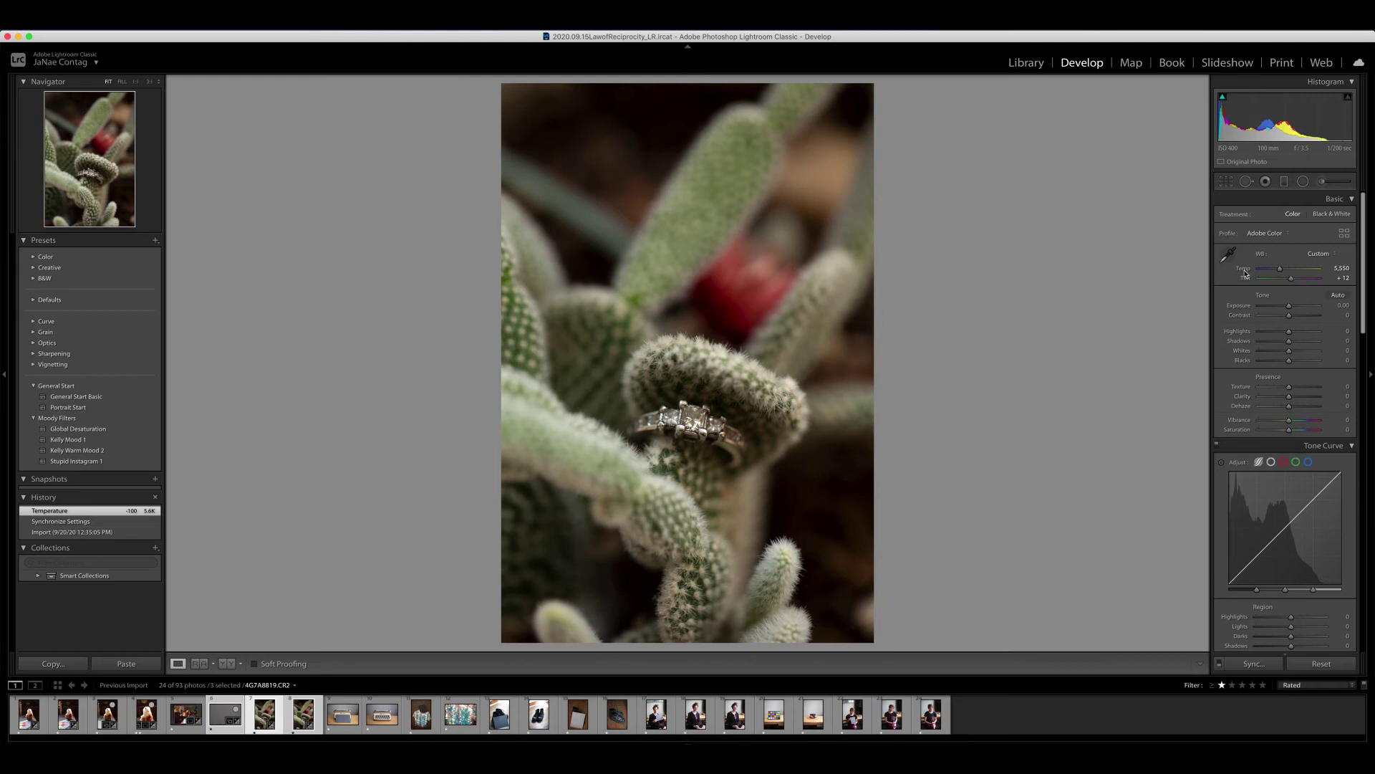
key("minus")
key("minus")
key("minus")
key("equal")
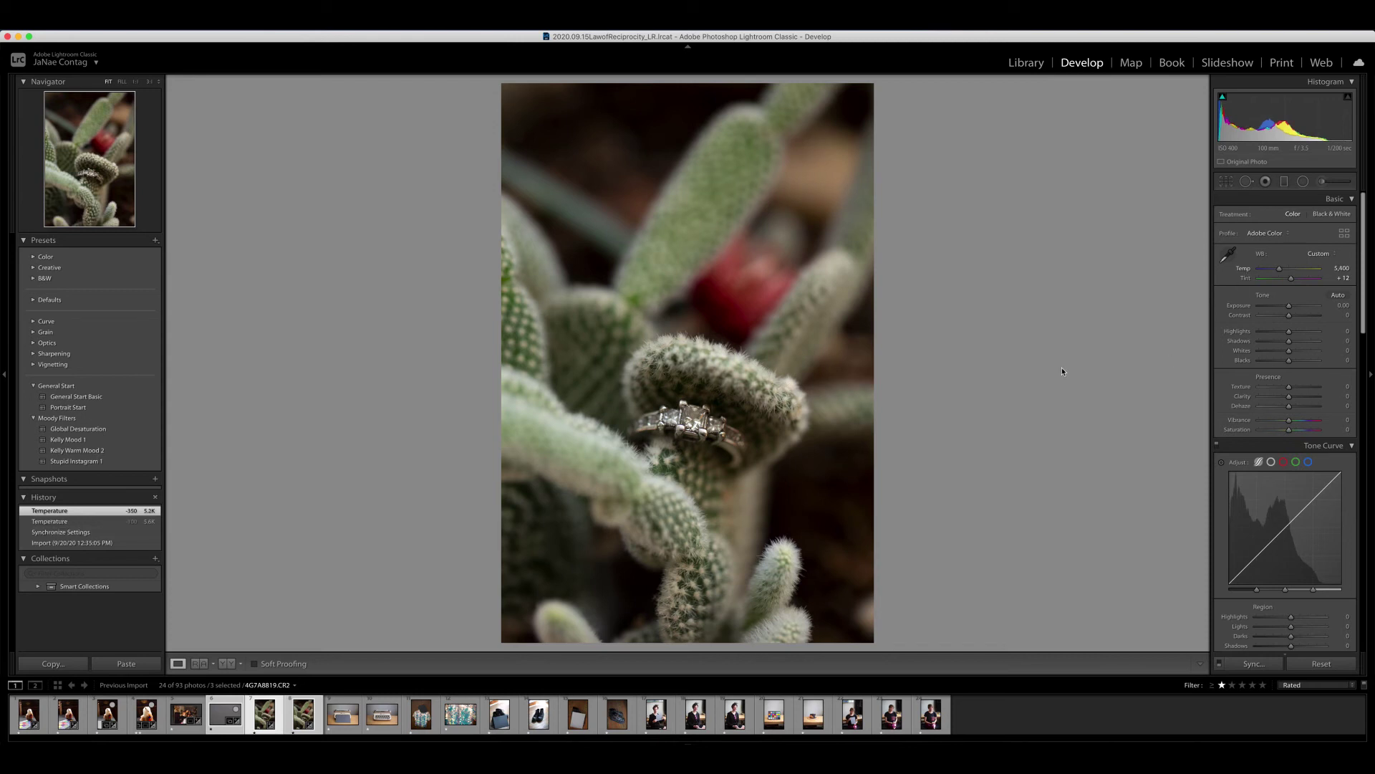
key("minus")
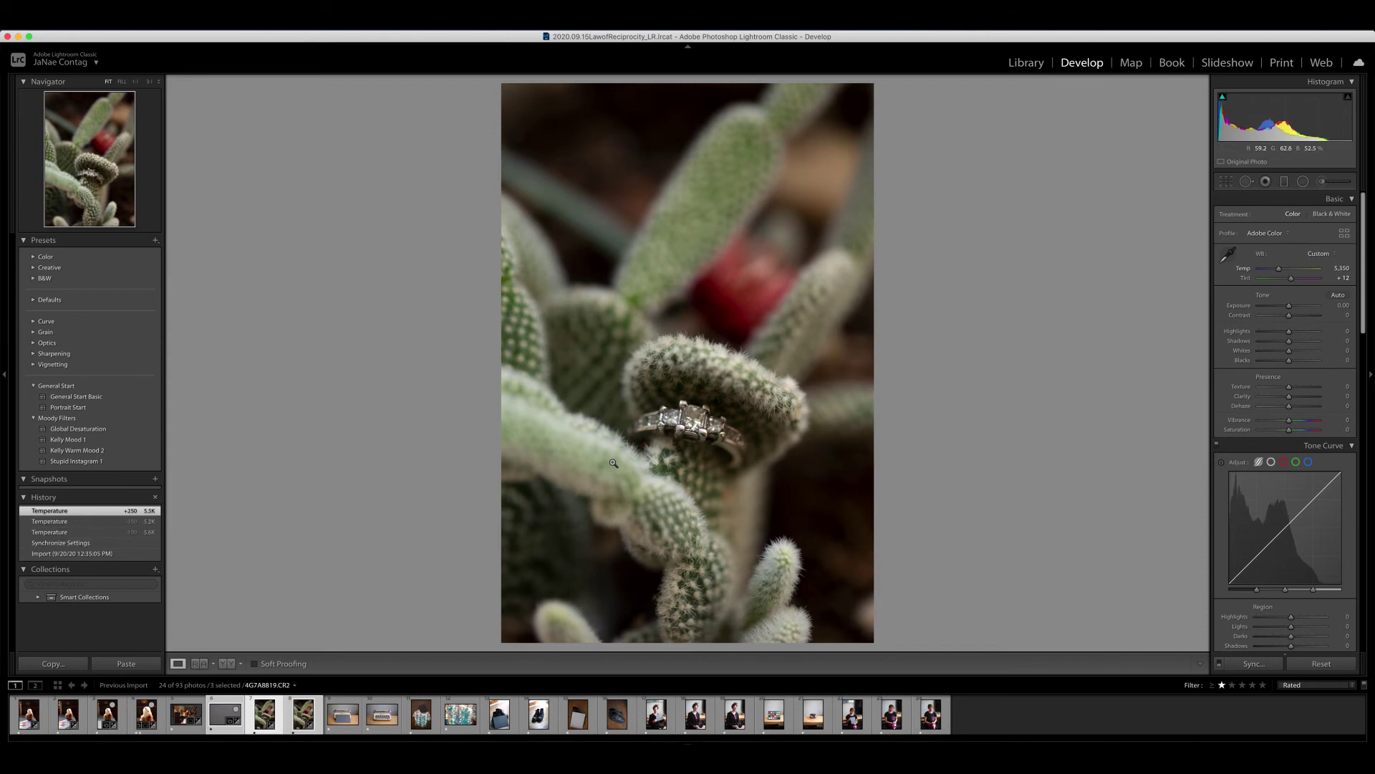
key("minus")
key("minus")
key("minus")
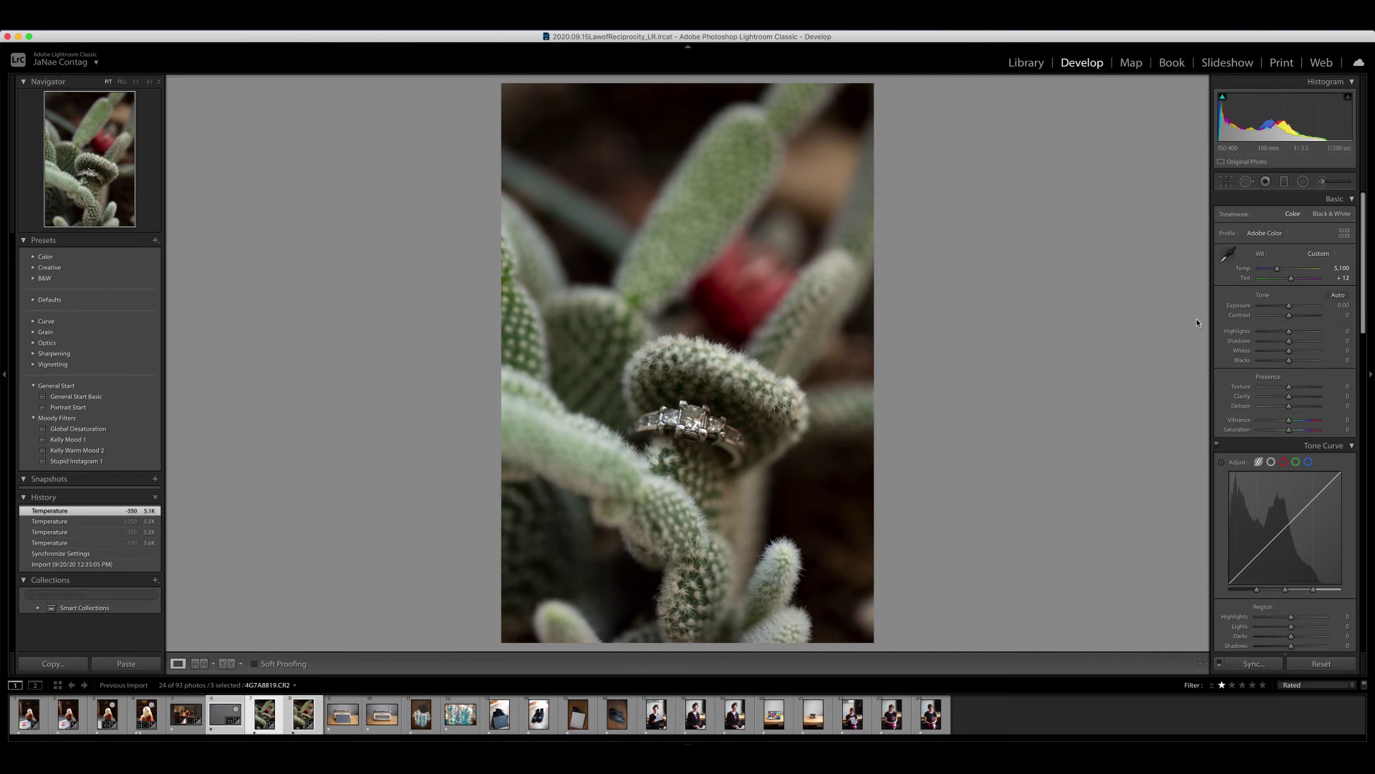
Enable profile corrections and chromatic aberration removal for the first cactus ring photo
left_click_drag(1366, 311, 1355, 556)
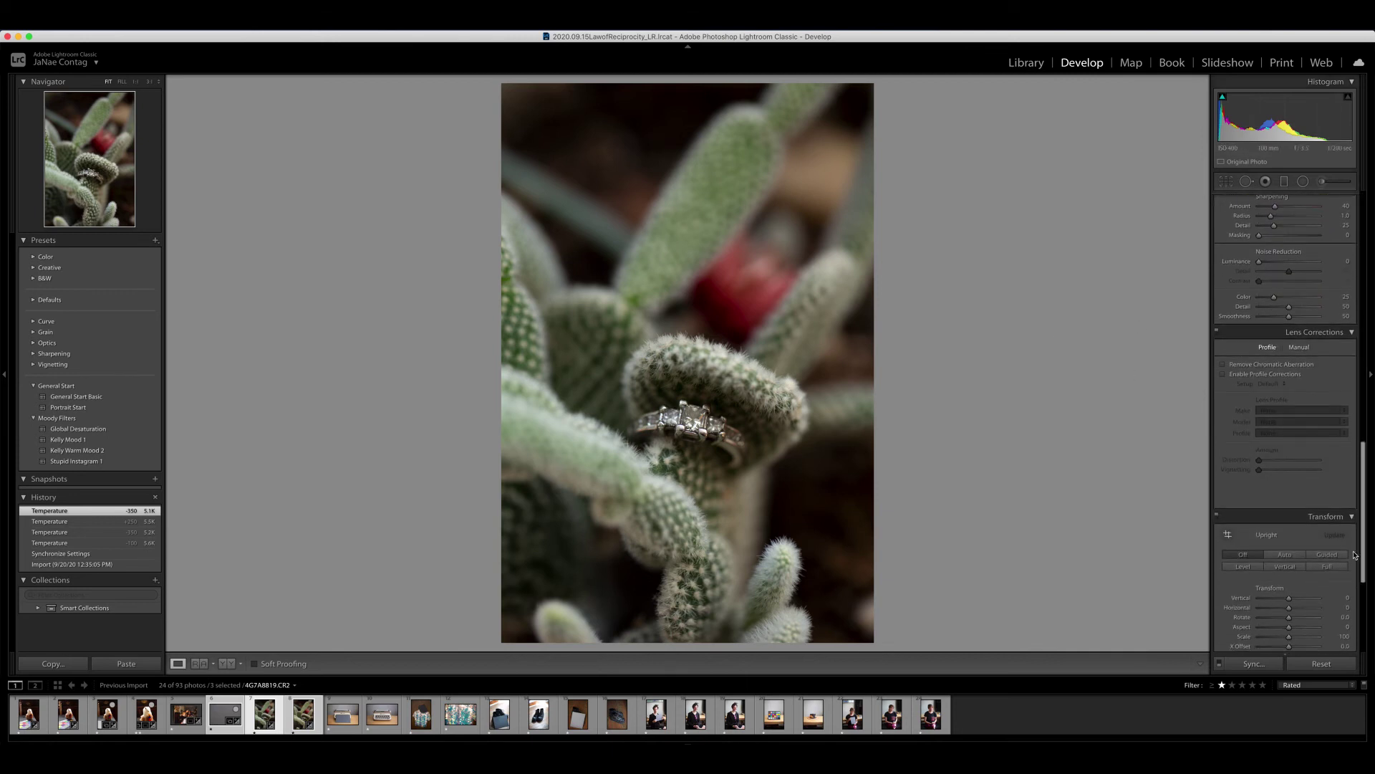
left_click(1267, 374)
left_click(1272, 364)
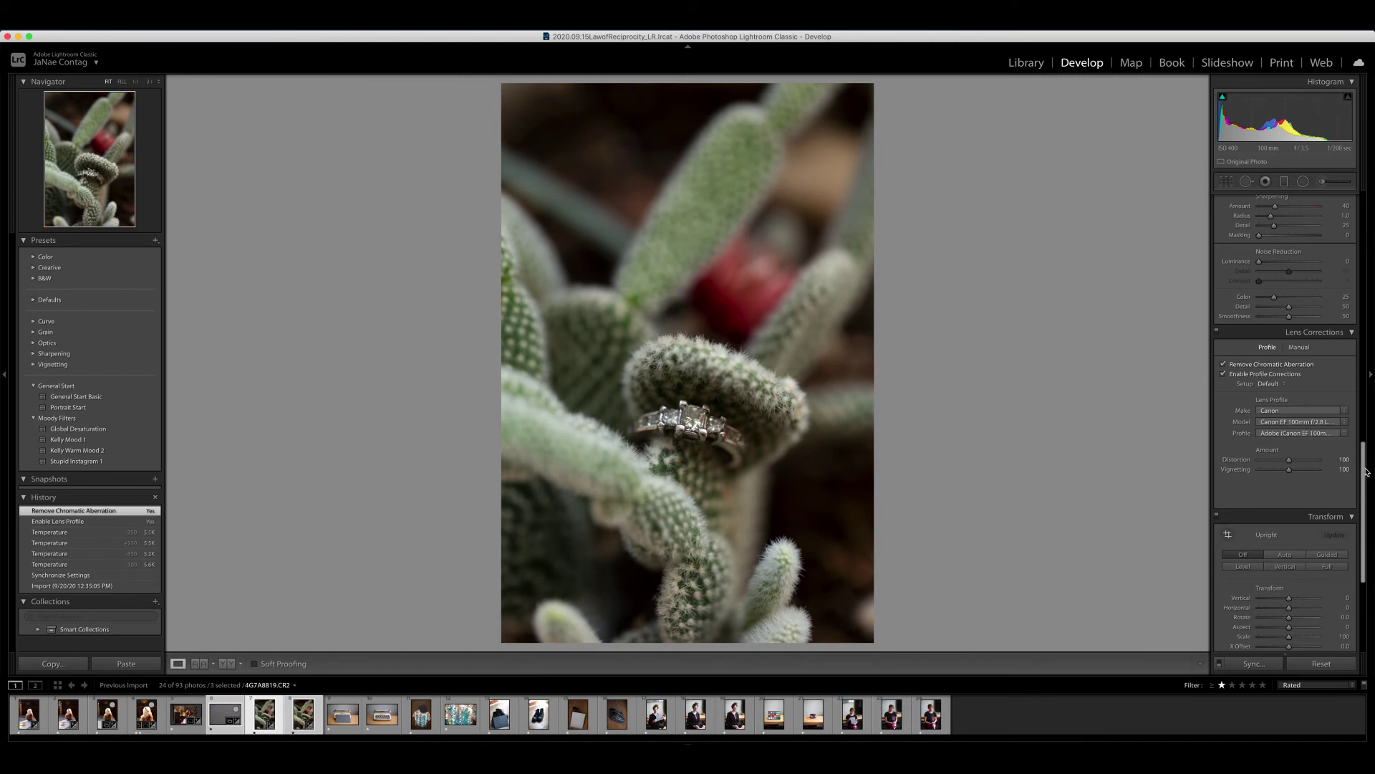
Set the first cactus ring photo's Whites to -44, Blacks to +24 and Exposure to +0.98
left_click_drag(1365, 471, 1363, 218)
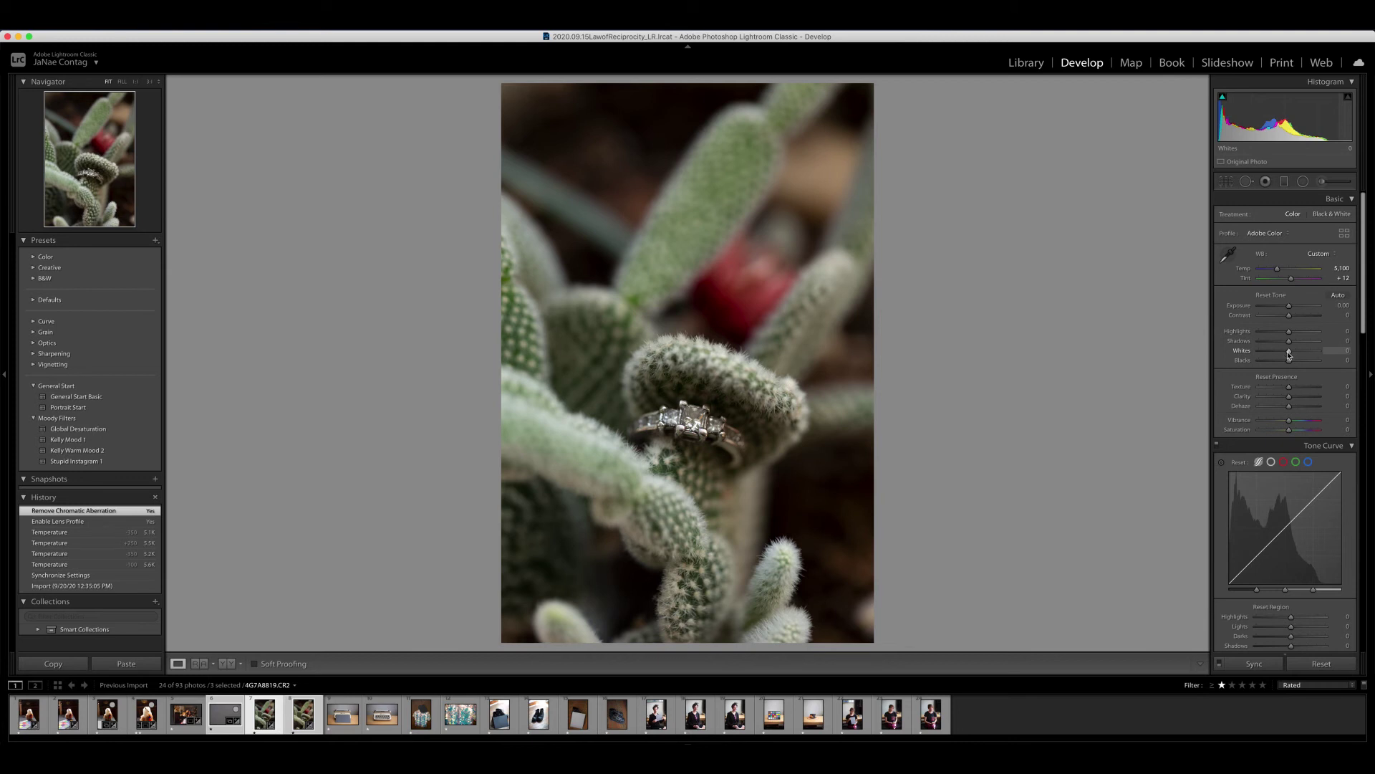
mouse_move(1289, 354)
left_mouse_down()
mouse_move(1276, 355)
mouse_move(1296, 363)
left_mouse_up()
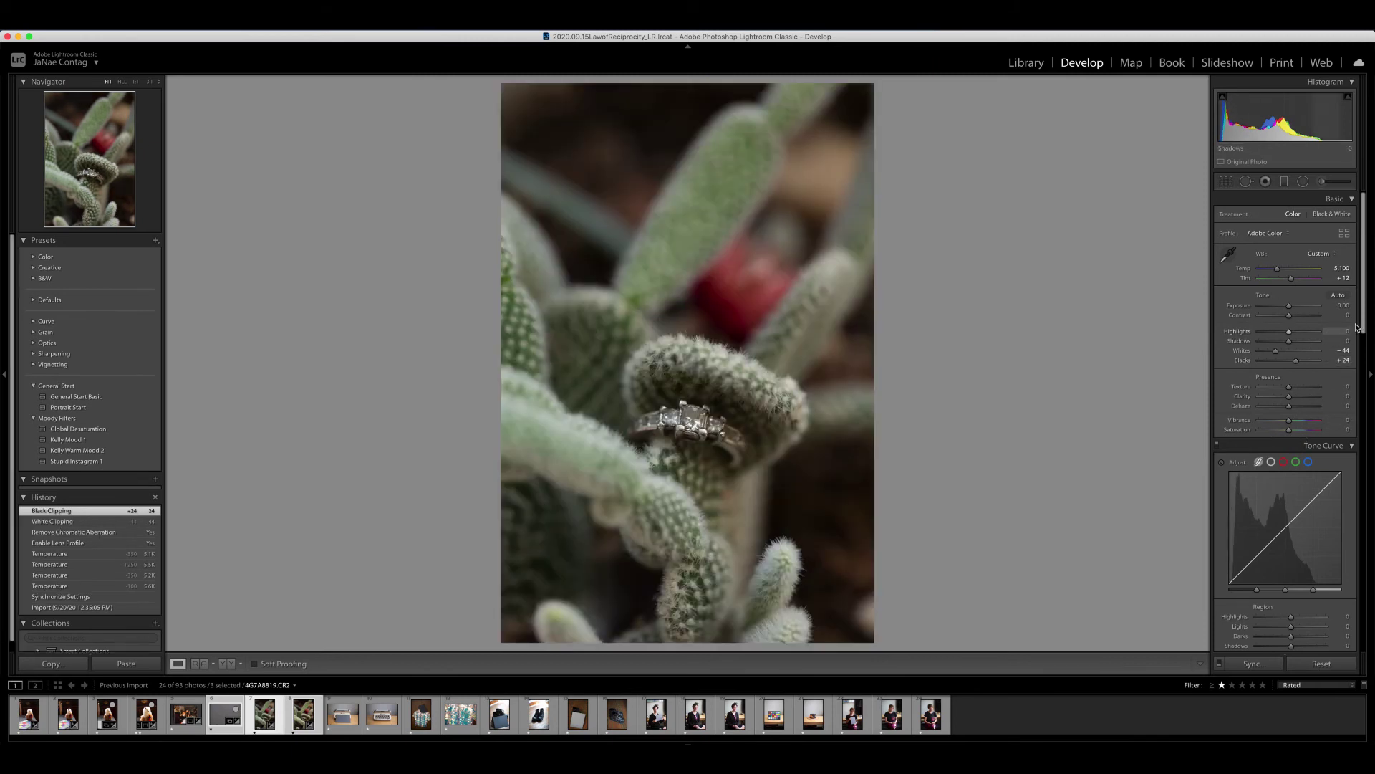
mouse_move(1339, 305)
left_mouse_down()
mouse_move(1374, 305)
mouse_move(1342, 304)
left_mouse_up()
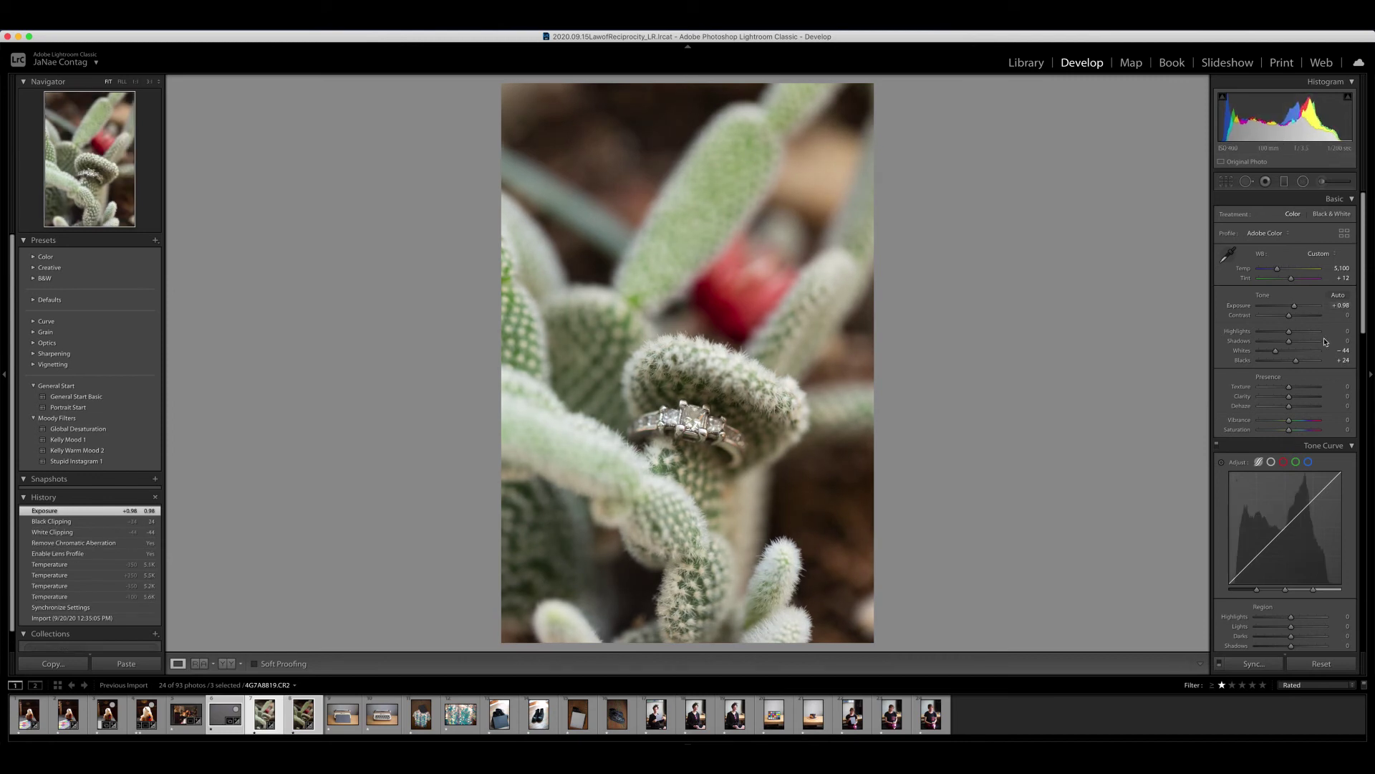
Check the ring up close, then set Contrast to +20, Highlights to -31 and Shadows to +31
left_click(691, 430)
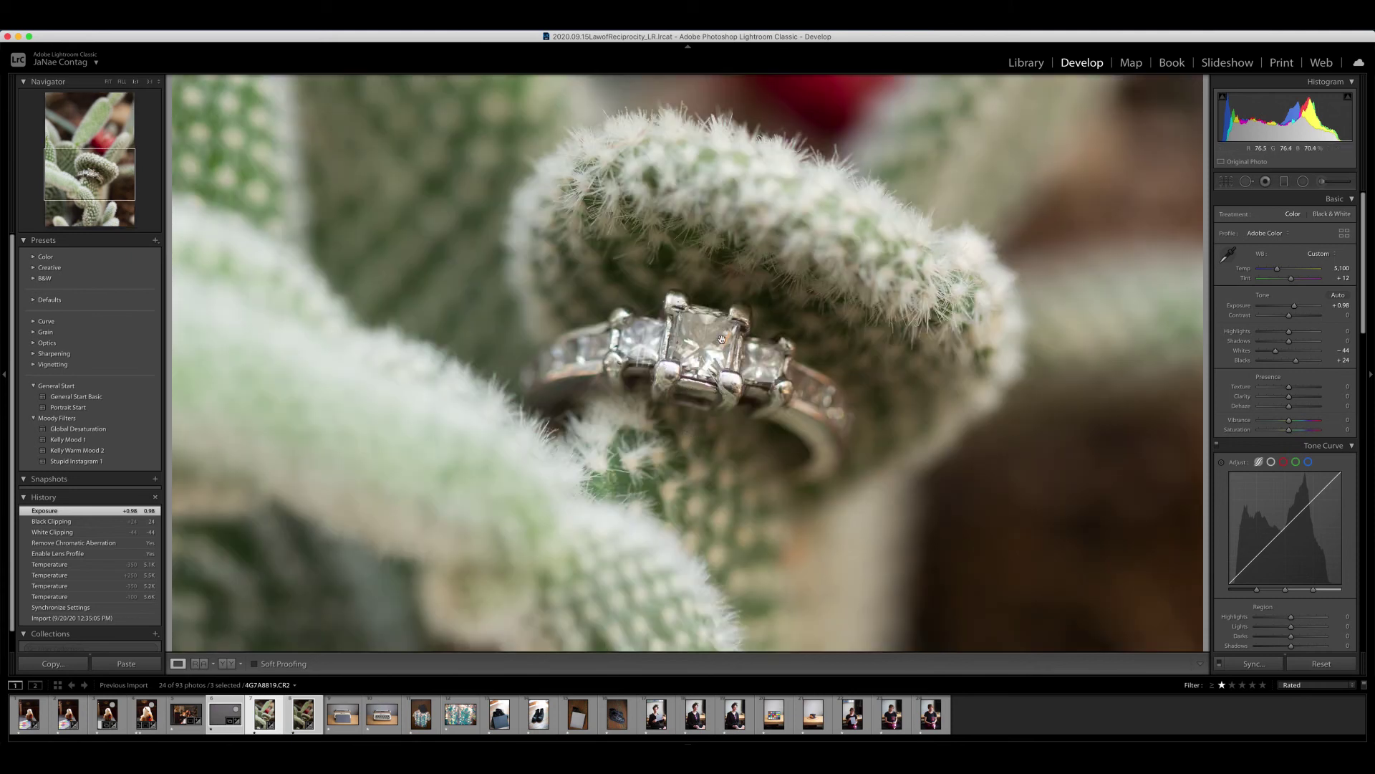
left_click(702, 400)
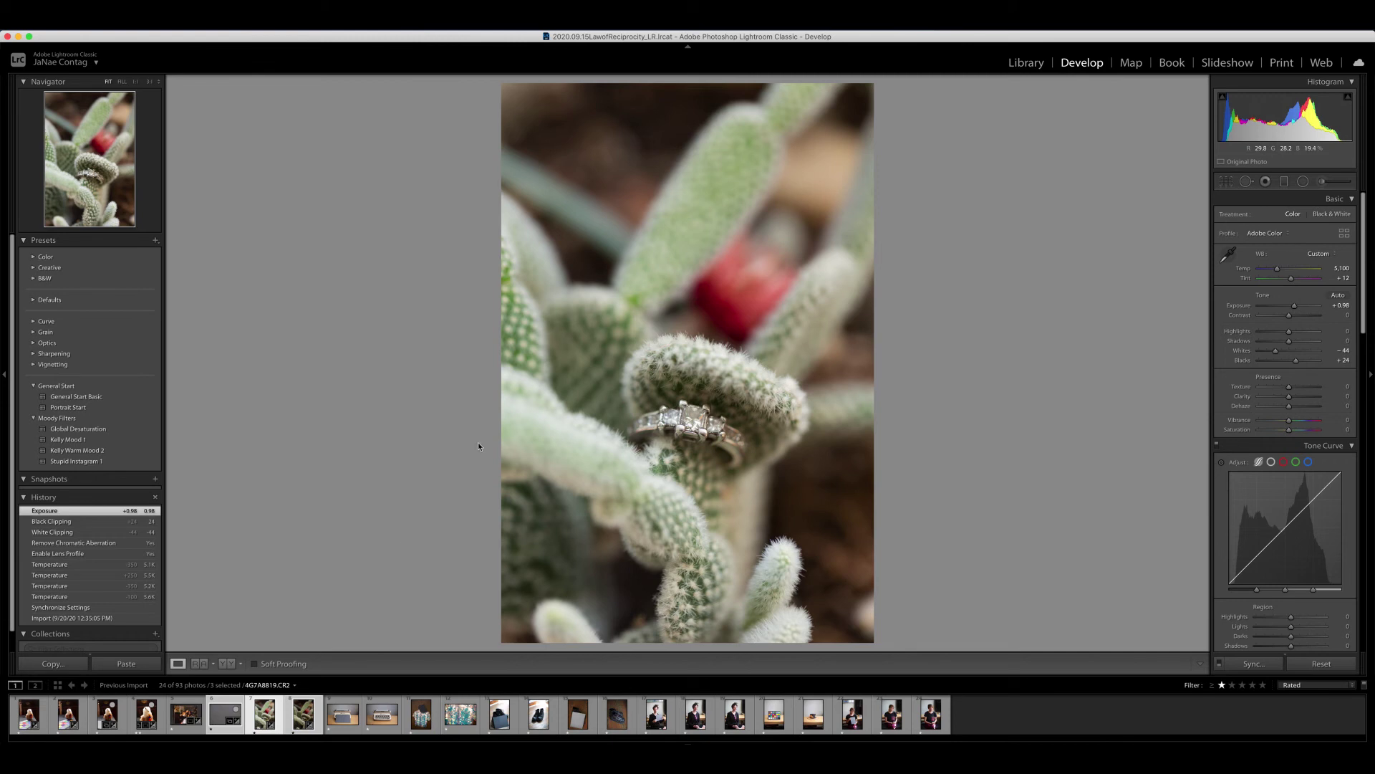
left_click(1337, 315)
type("20")
key("Return")
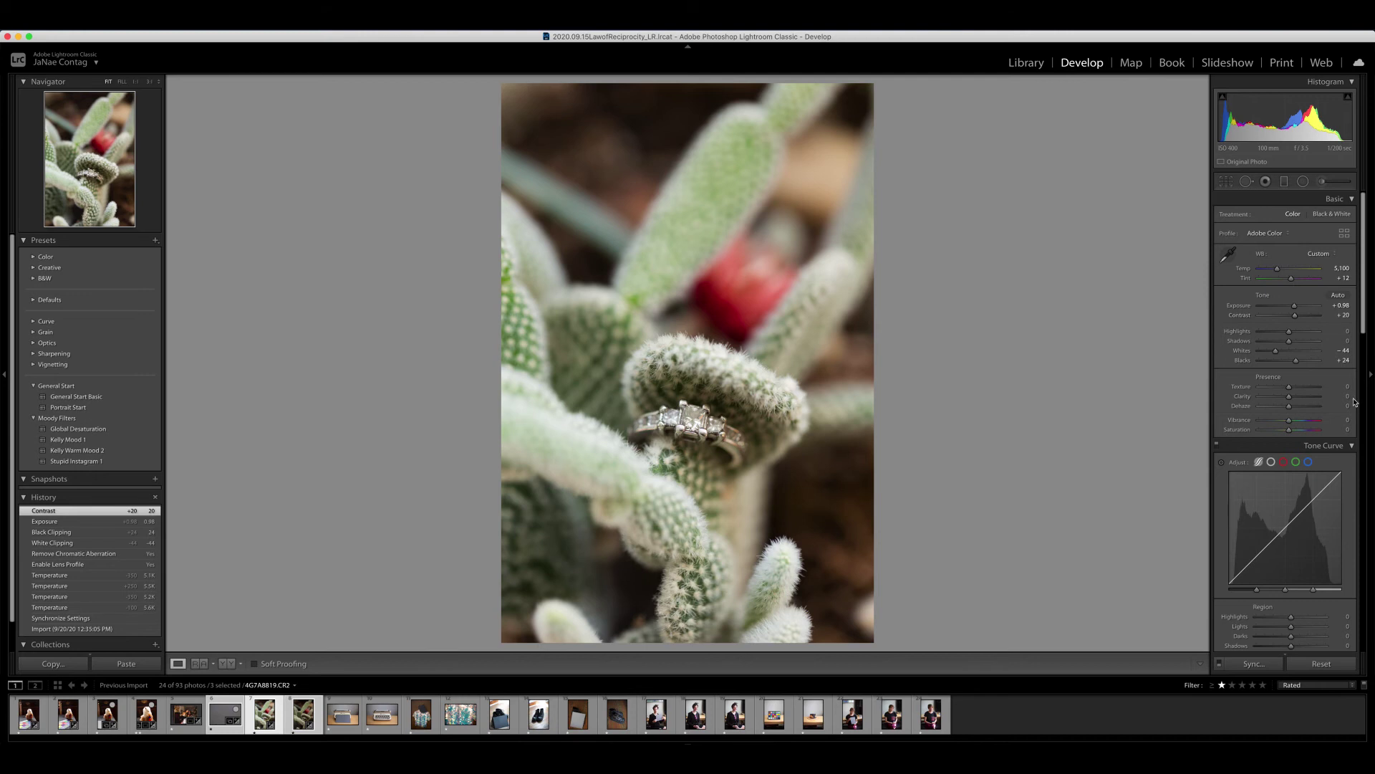
left_click_drag(1294, 334, 1278, 336)
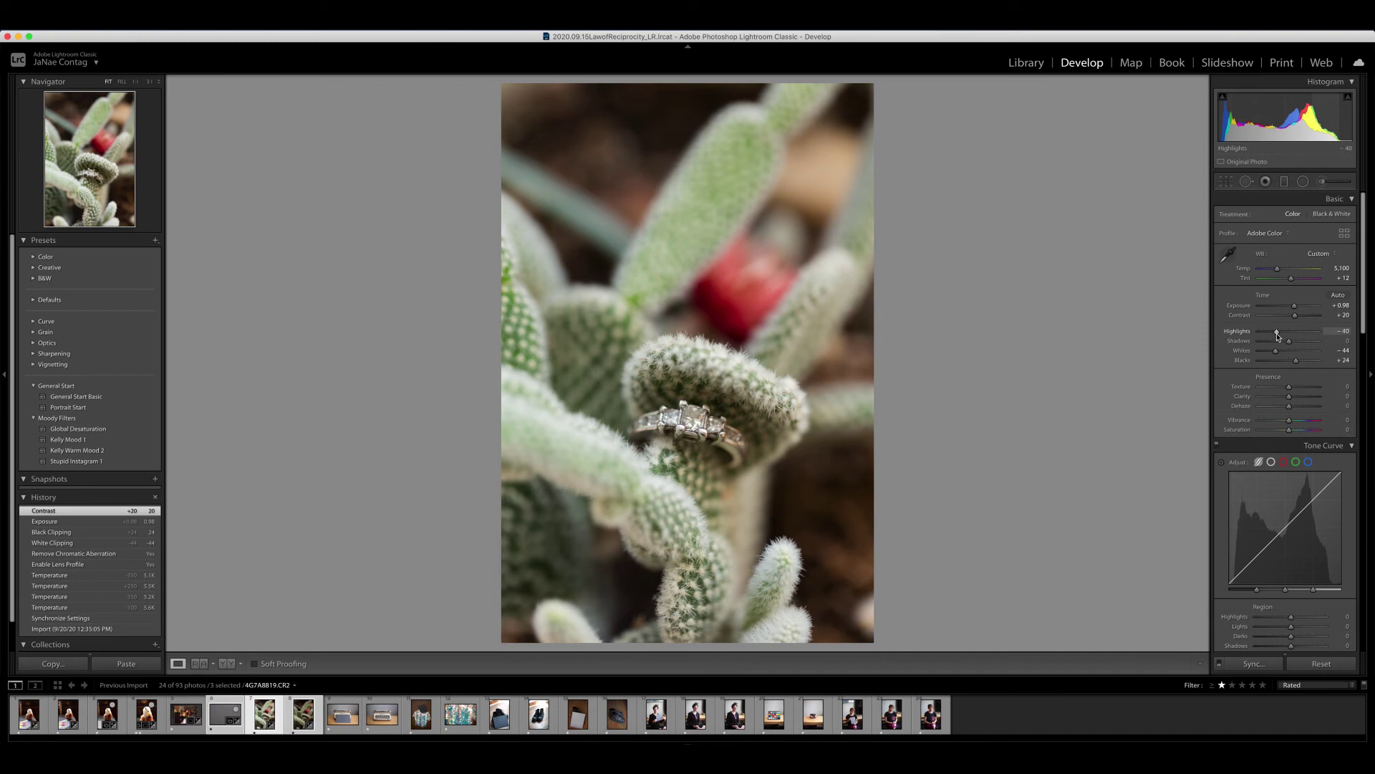
left_click_drag(1278, 337, 1281, 337)
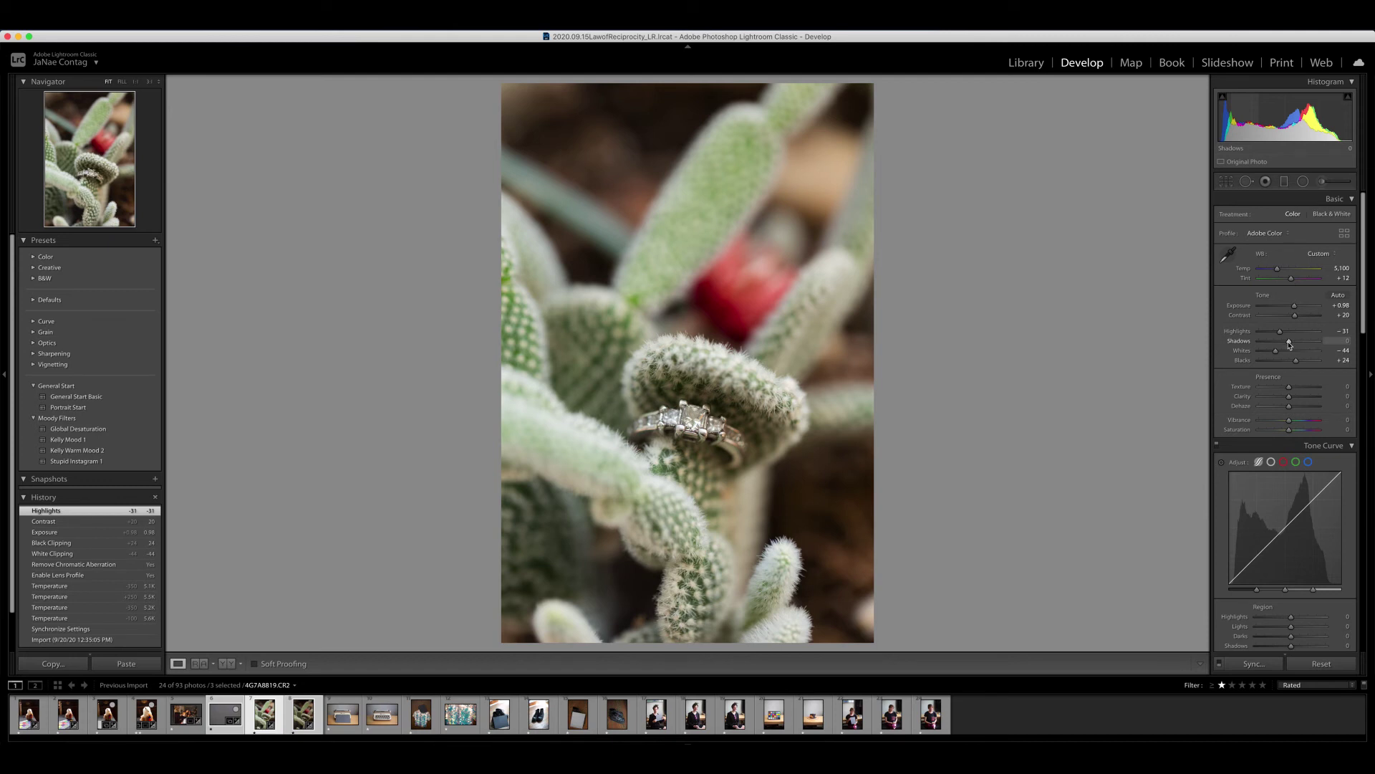
left_click_drag(1291, 344, 1300, 345)
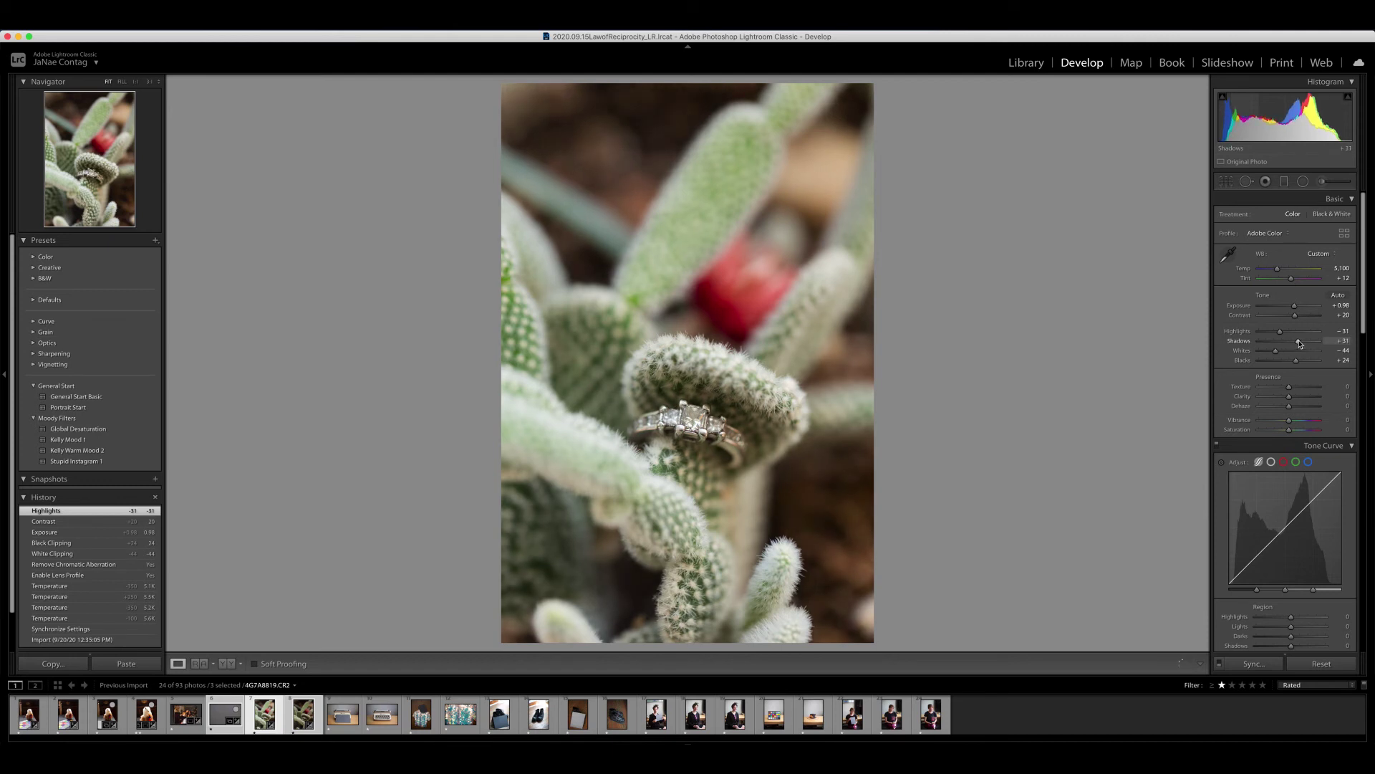
left_click_drag(1300, 345, 1300, 345)
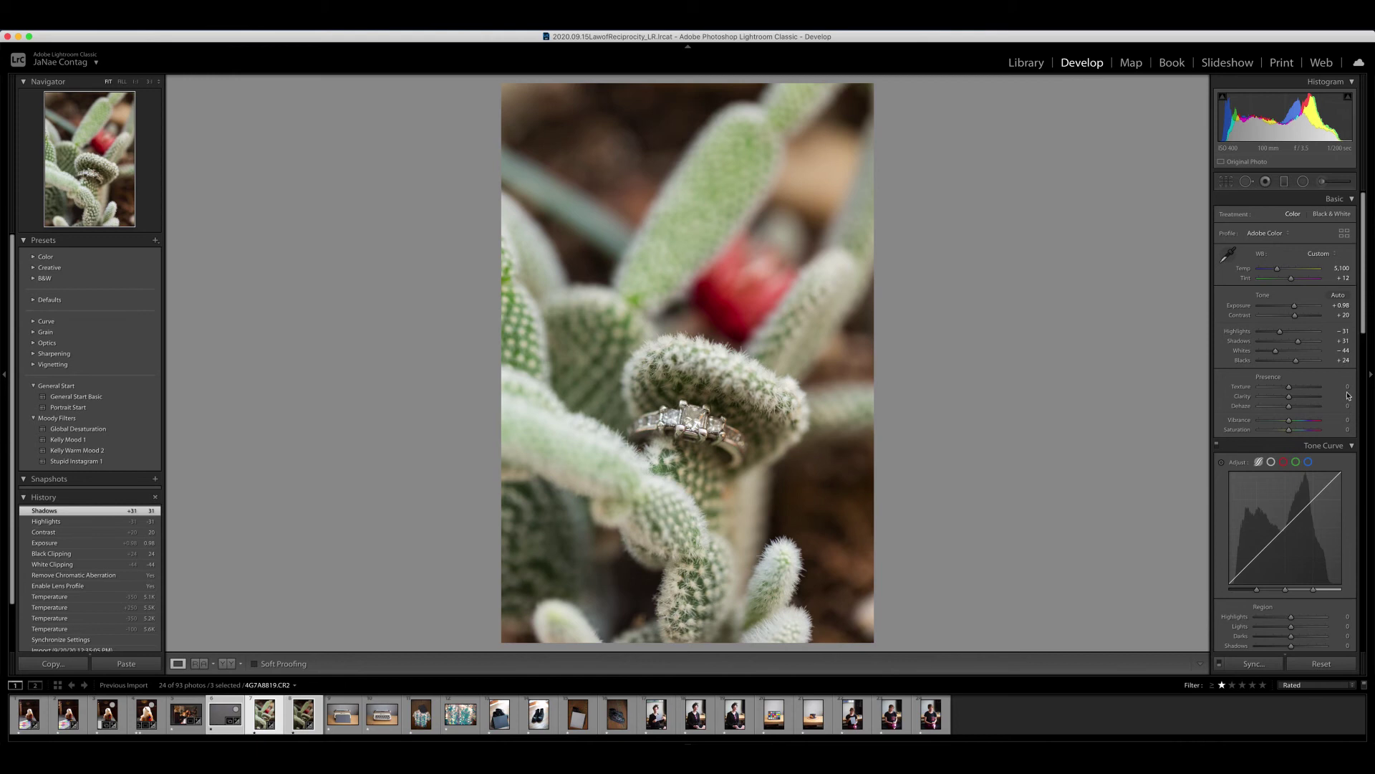
Raise the cactus ring photo's Contrast to +25 and set its Clarity to +15
left_click(1342, 315)
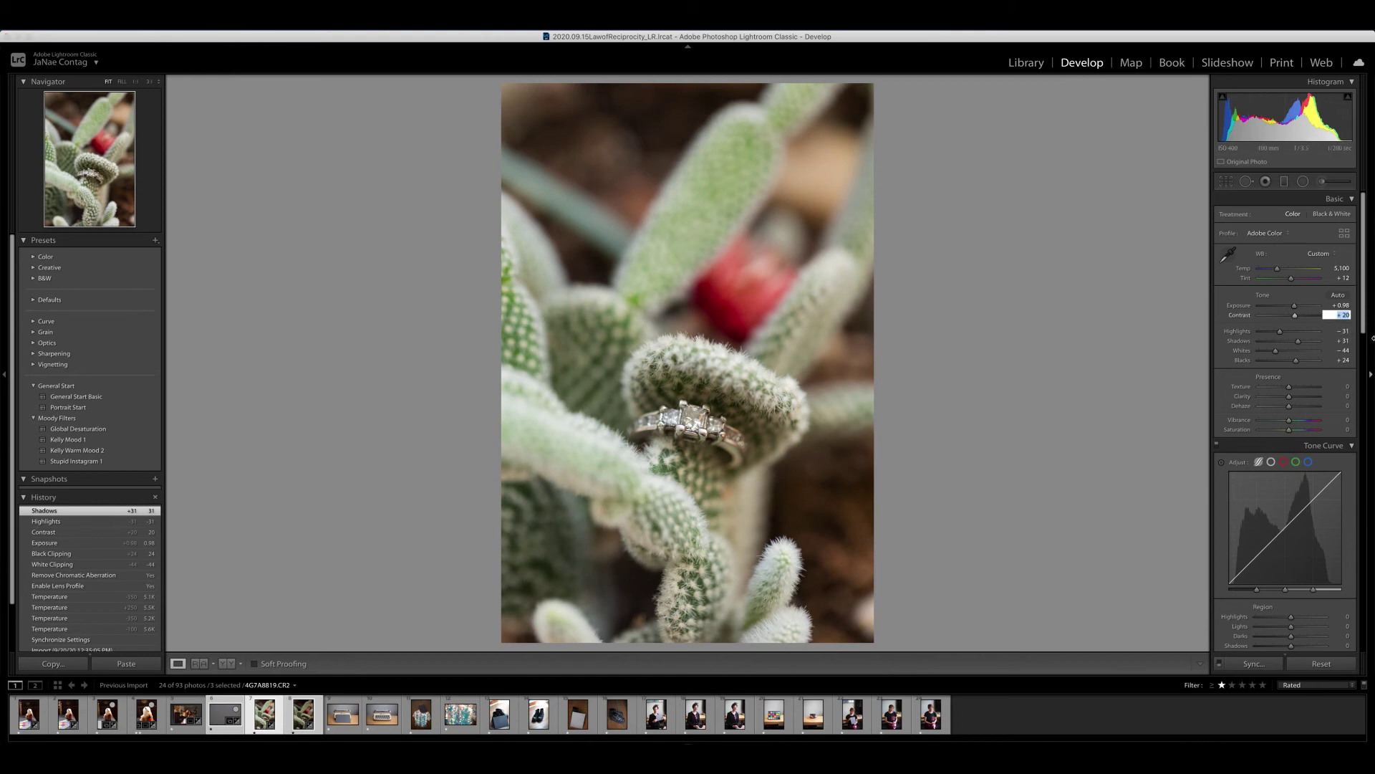
type("25")
key("Return")
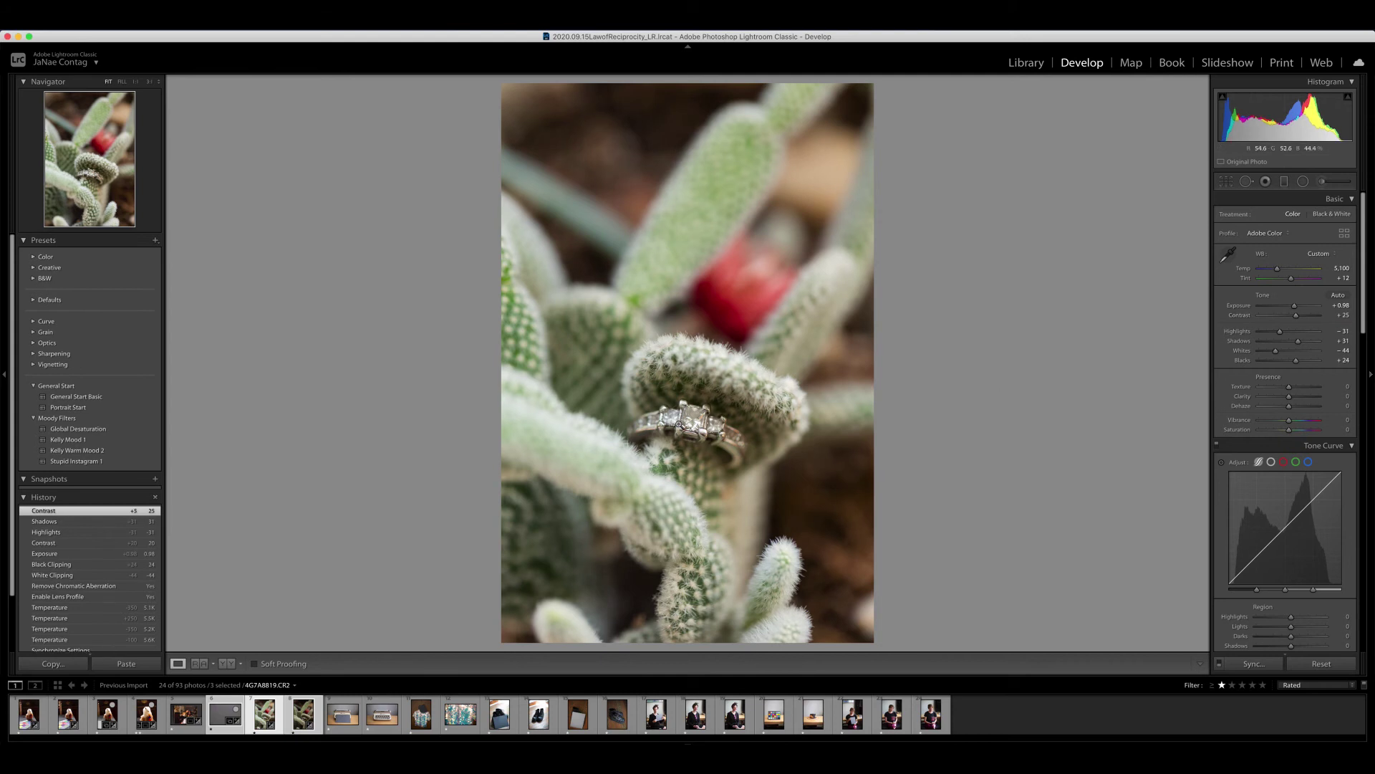
left_click(1336, 396)
type("15")
key("Return")
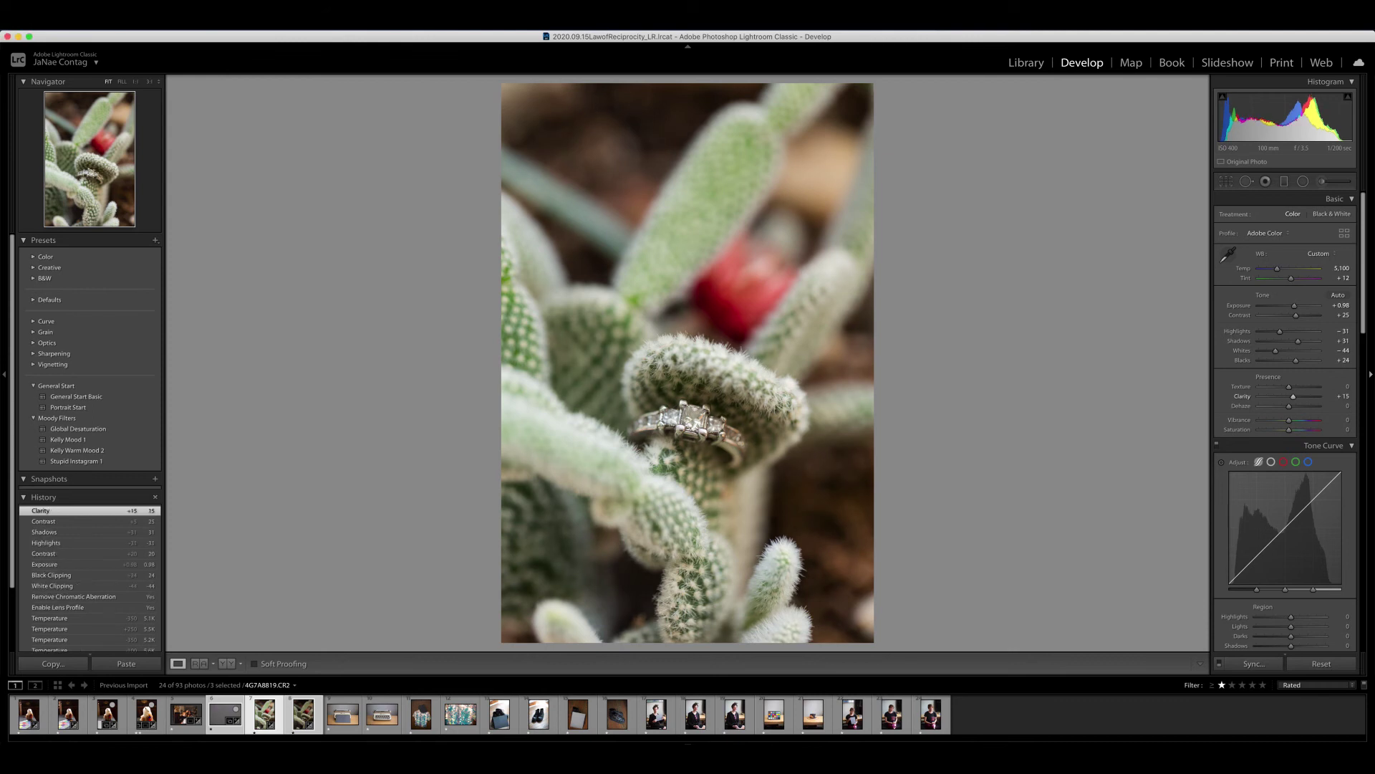
Inspect the ring's detail up close and compare the edited photo with its unedited version
left_click(699, 430)
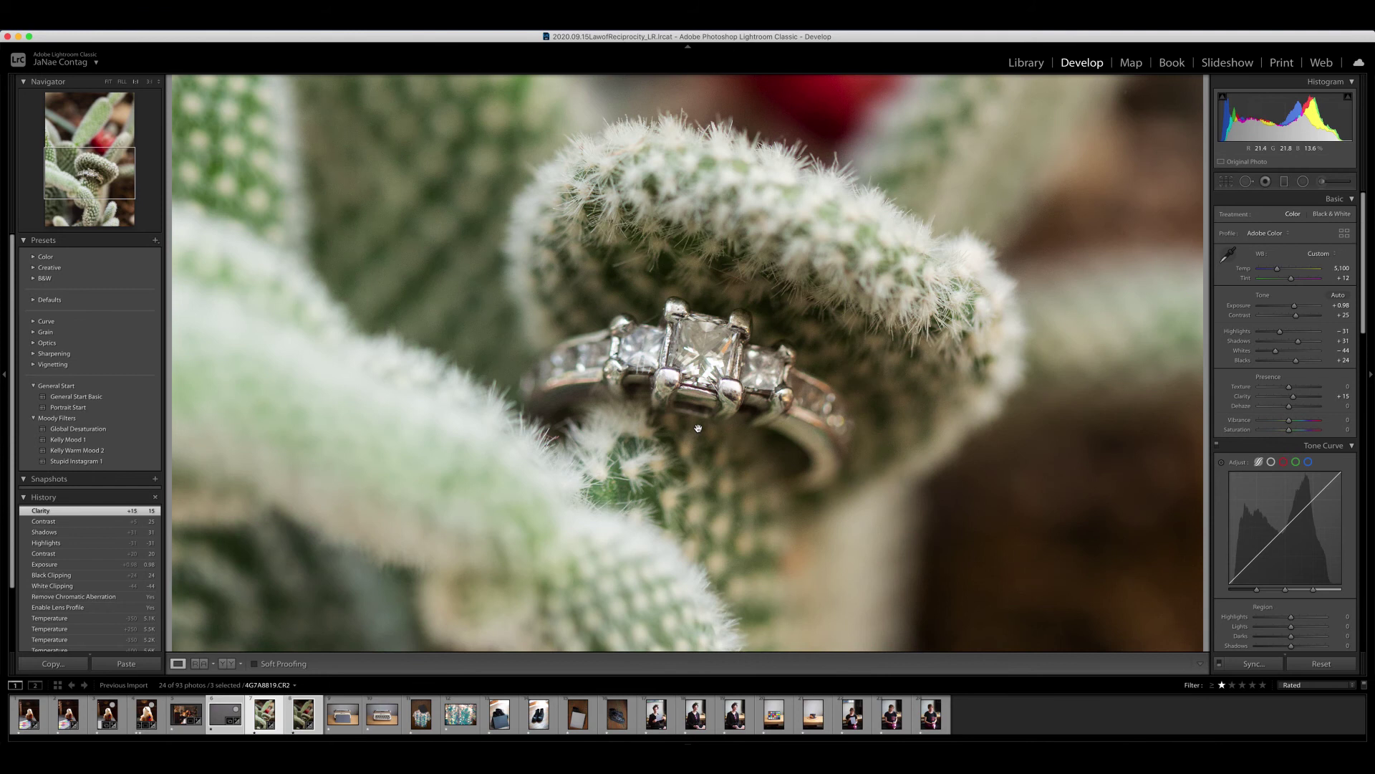
left_click(698, 428)
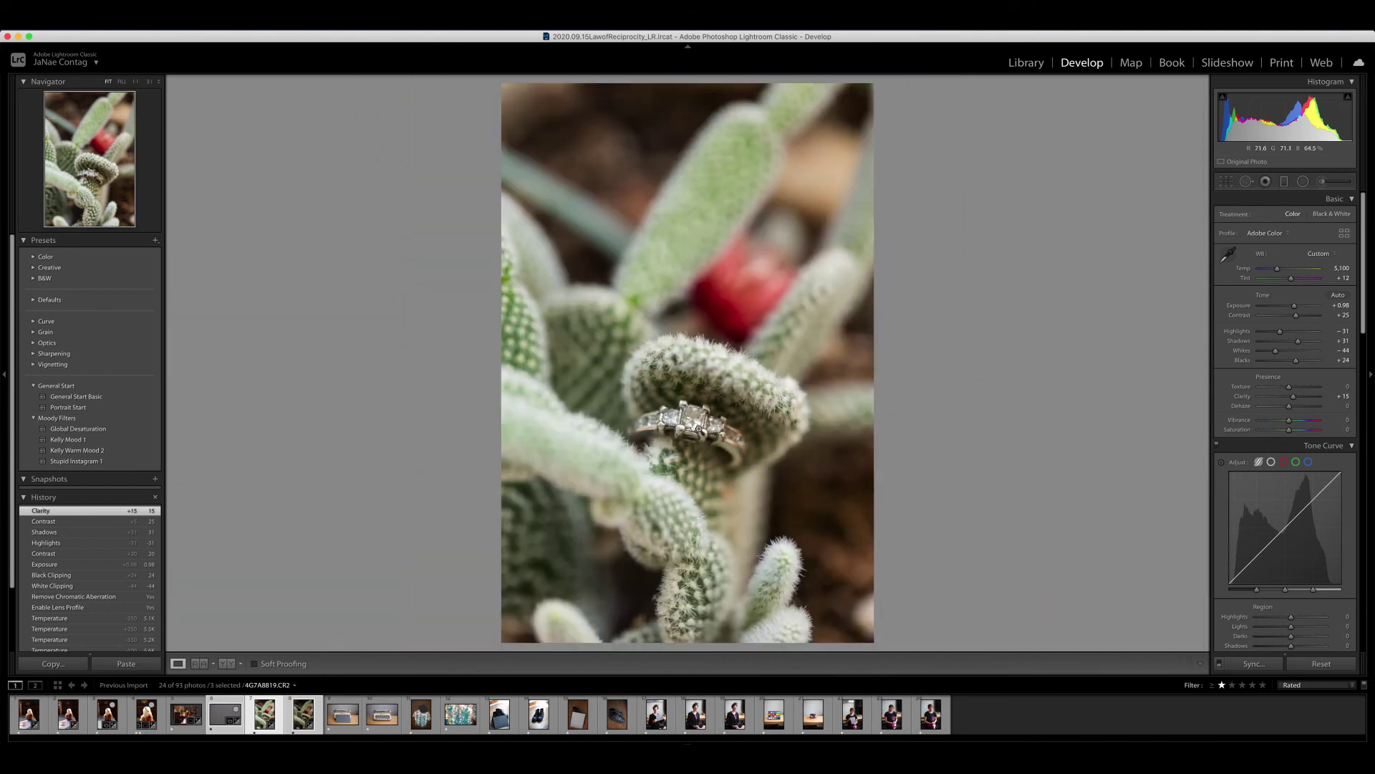
left_click(699, 428)
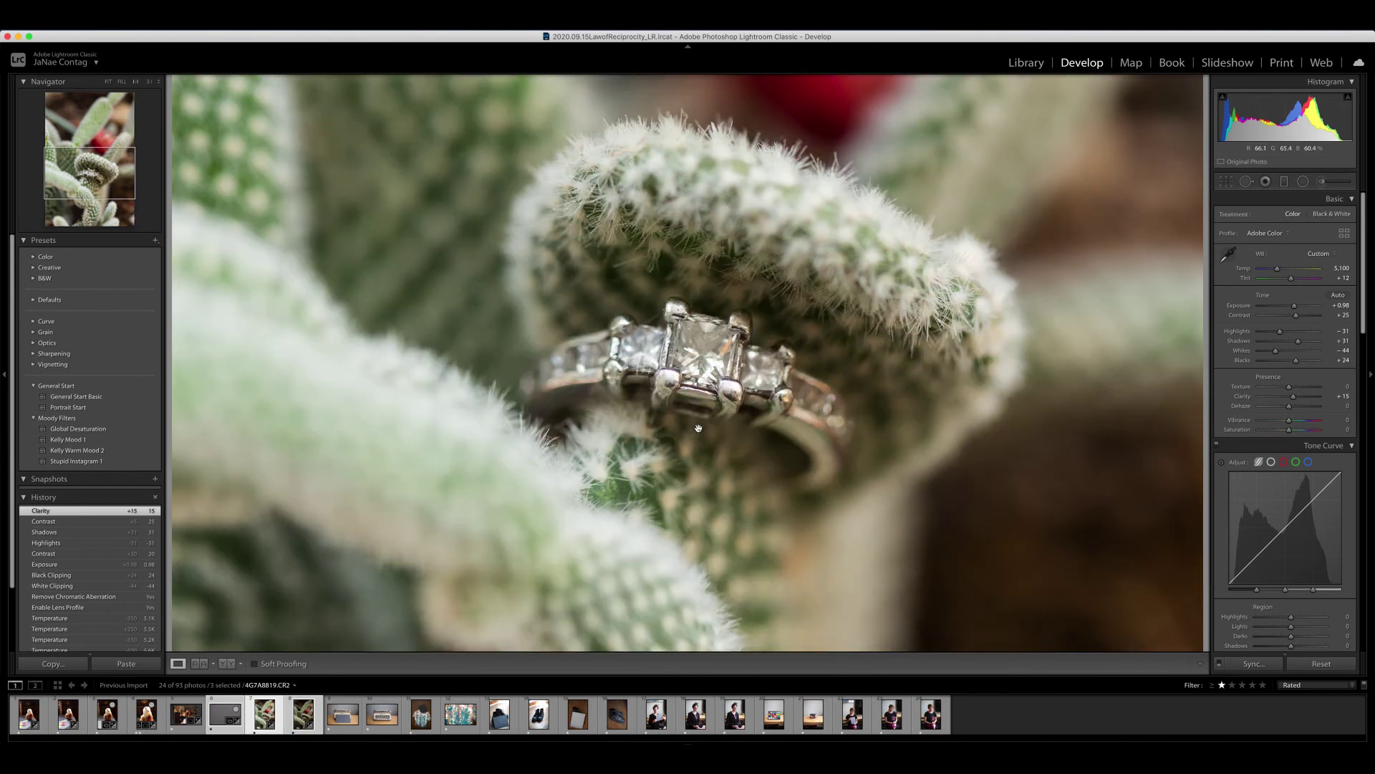
key("backslash")
key("backslash")
left_click(699, 428)
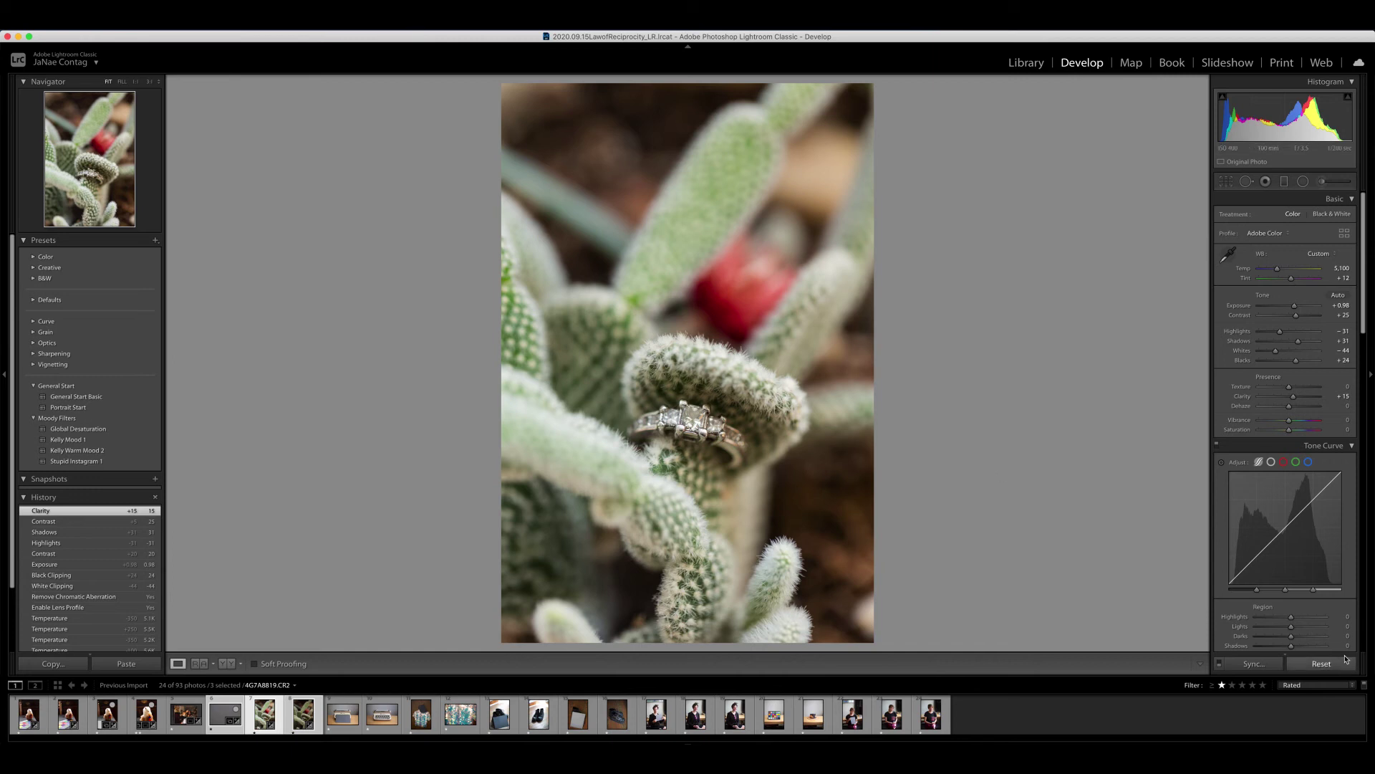
Set the cactus ring photo's Tone Curve regions to Lights +5, Darks +11 and Shadows -12
scroll(1322, 627, "down", 1)
left_click(1344, 606)
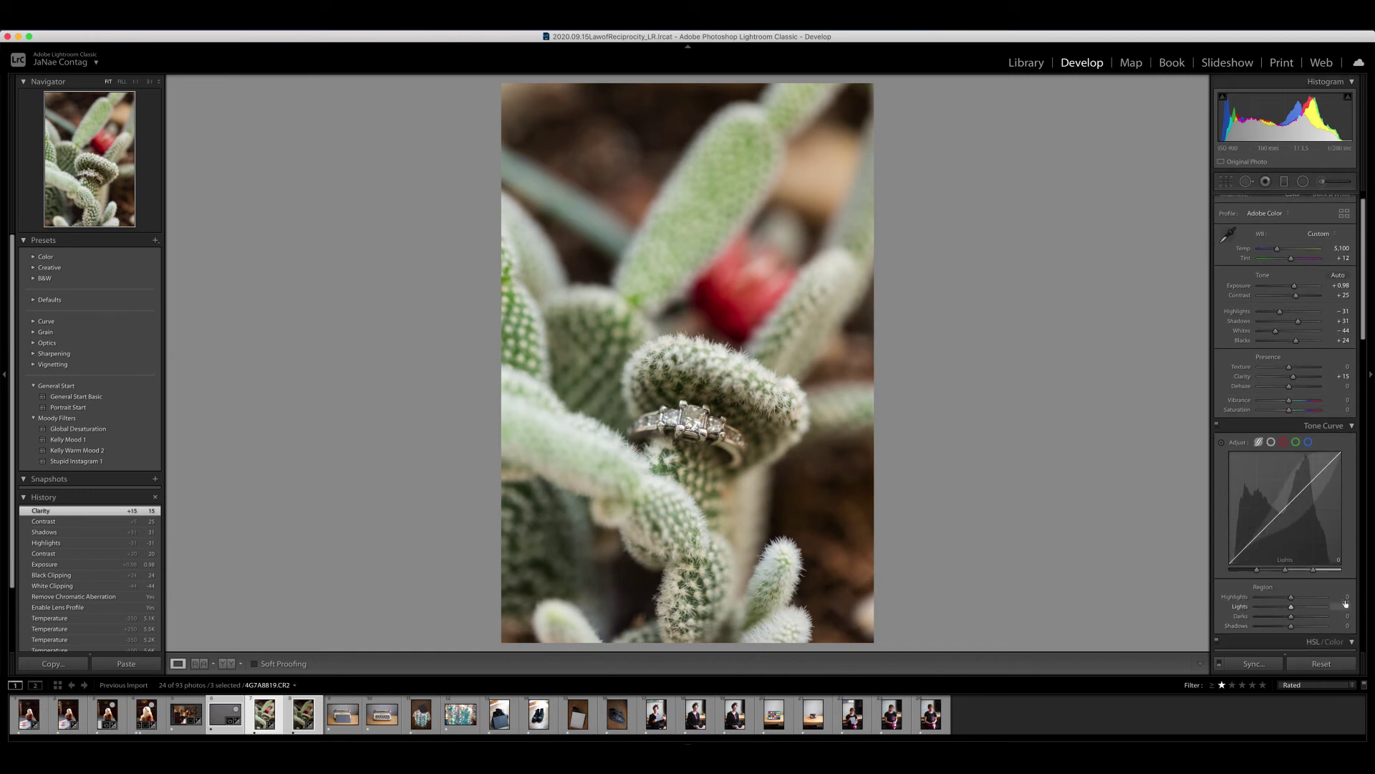
type("5")
key("Return")
left_click_drag(1291, 619, 1293, 620)
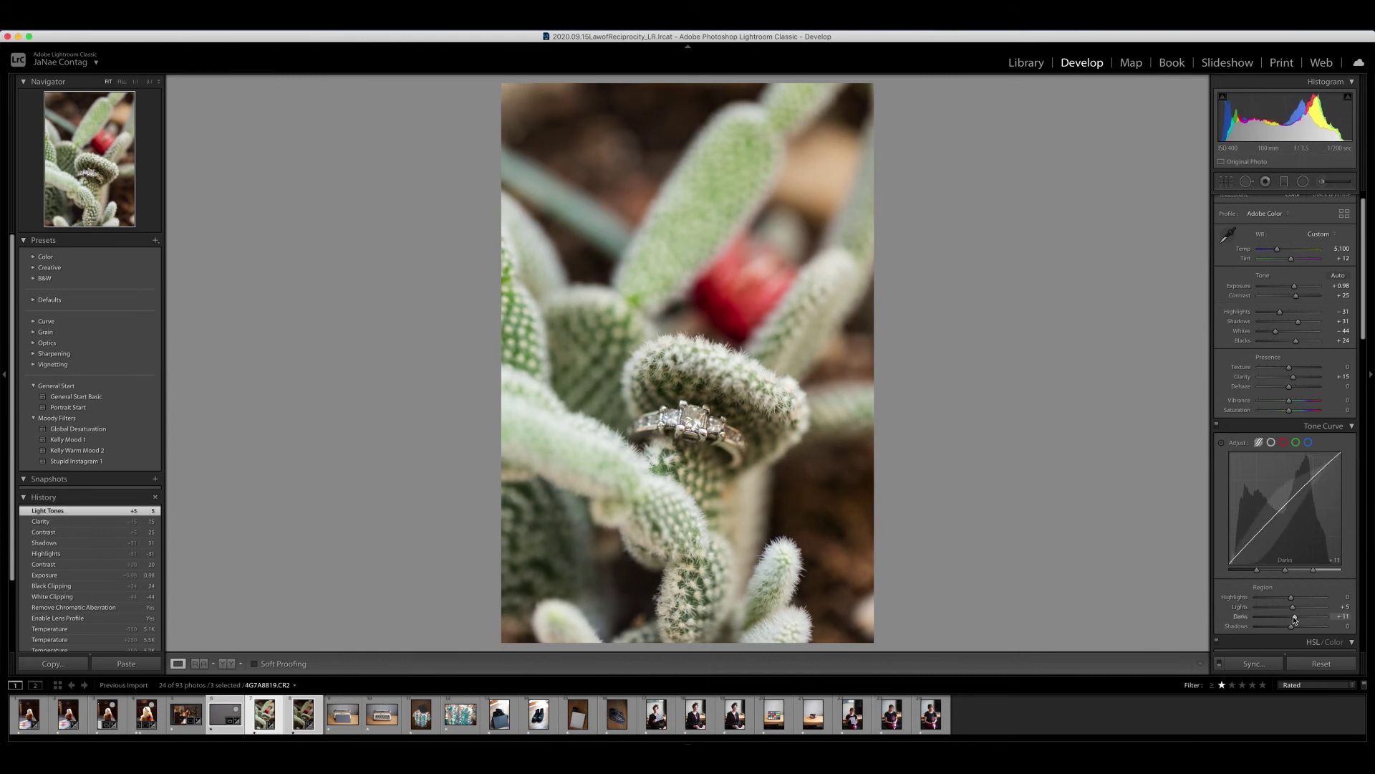
left_click_drag(1294, 620, 1287, 624)
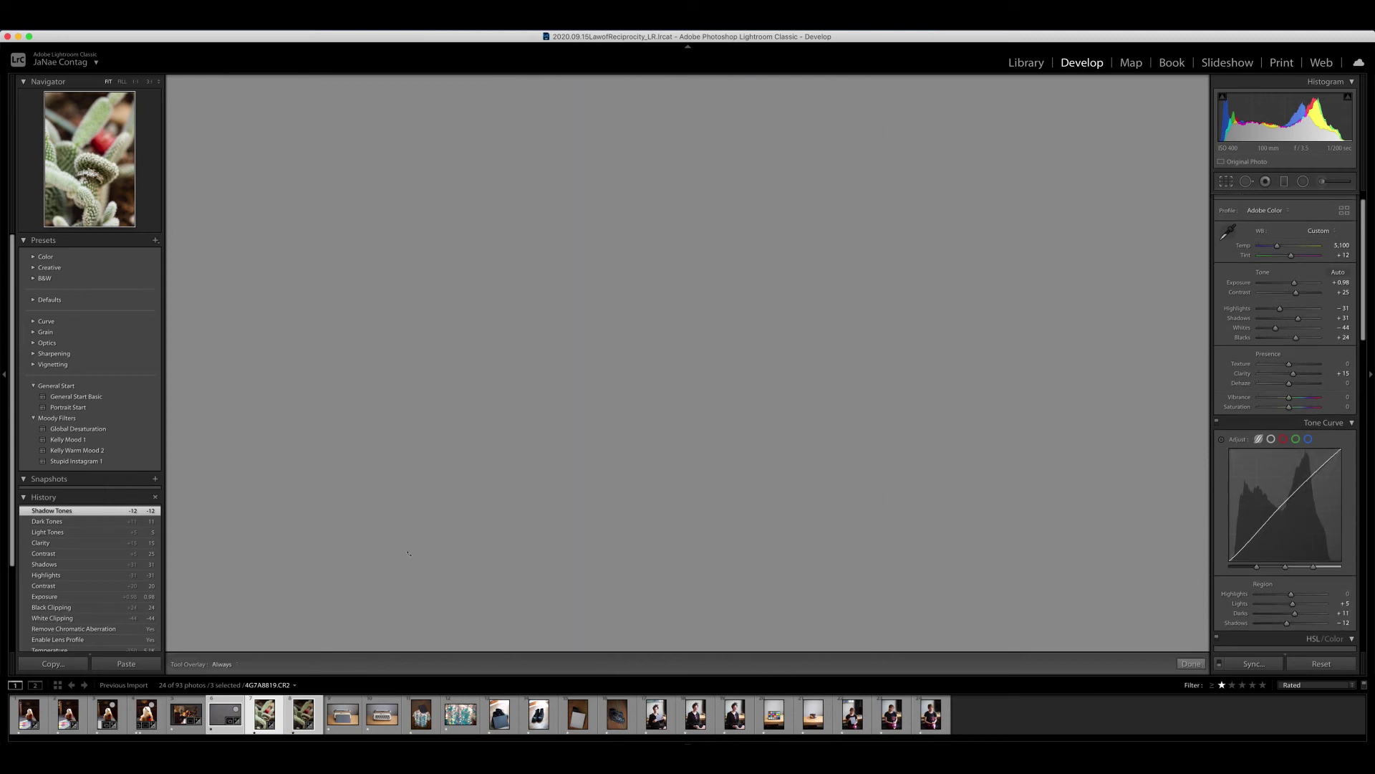
Crop the cactus photo tighter at its original aspect ratio, keeping the ring horizontally centered
key("r")
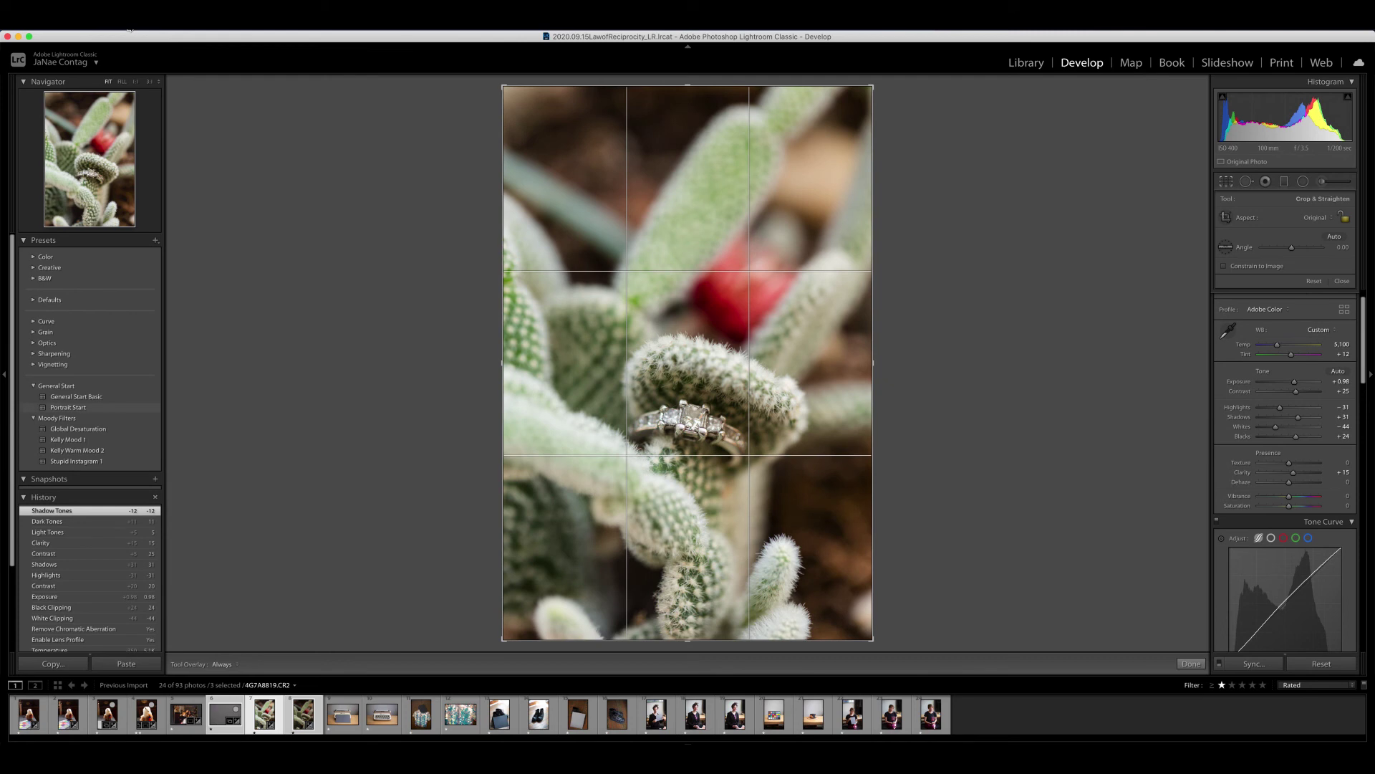
left_click_drag(502, 86, 511, 120)
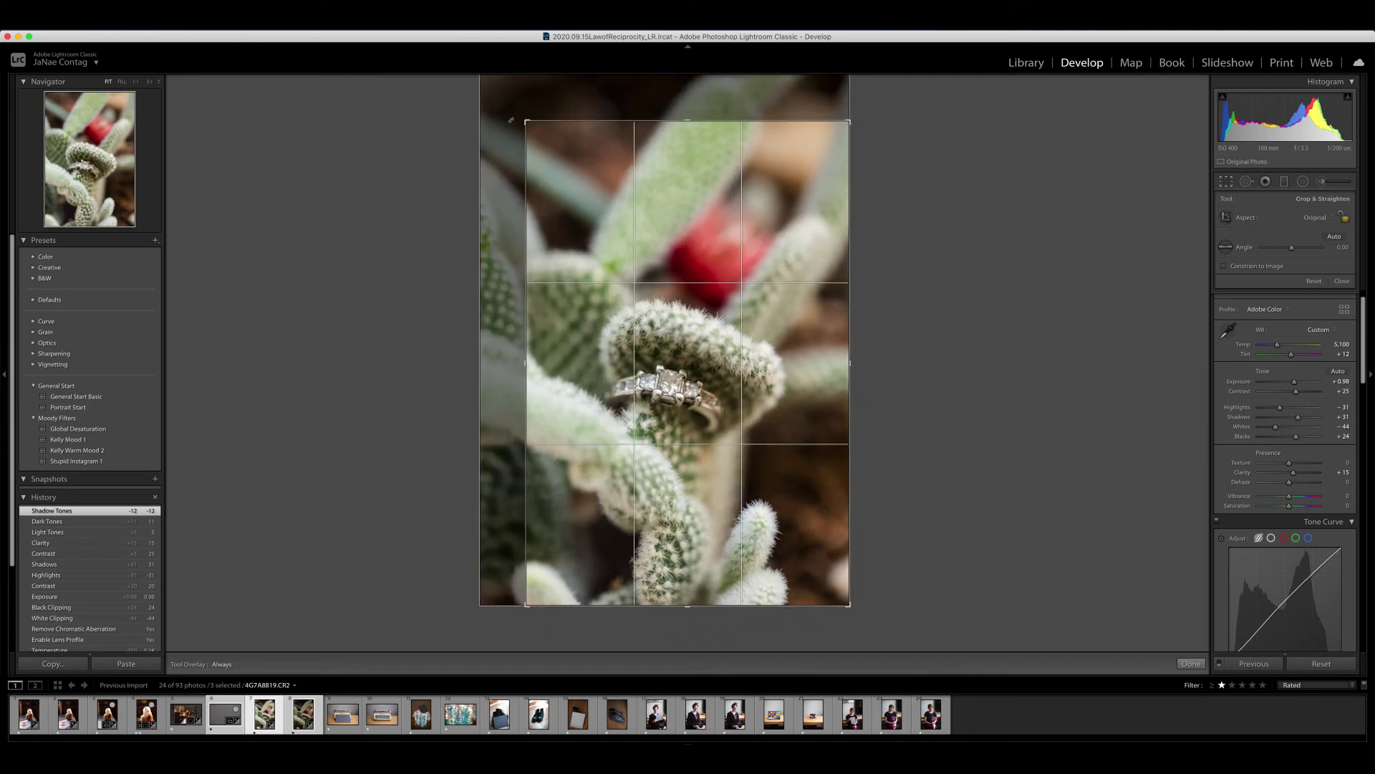
left_click_drag(675, 419, 691, 419)
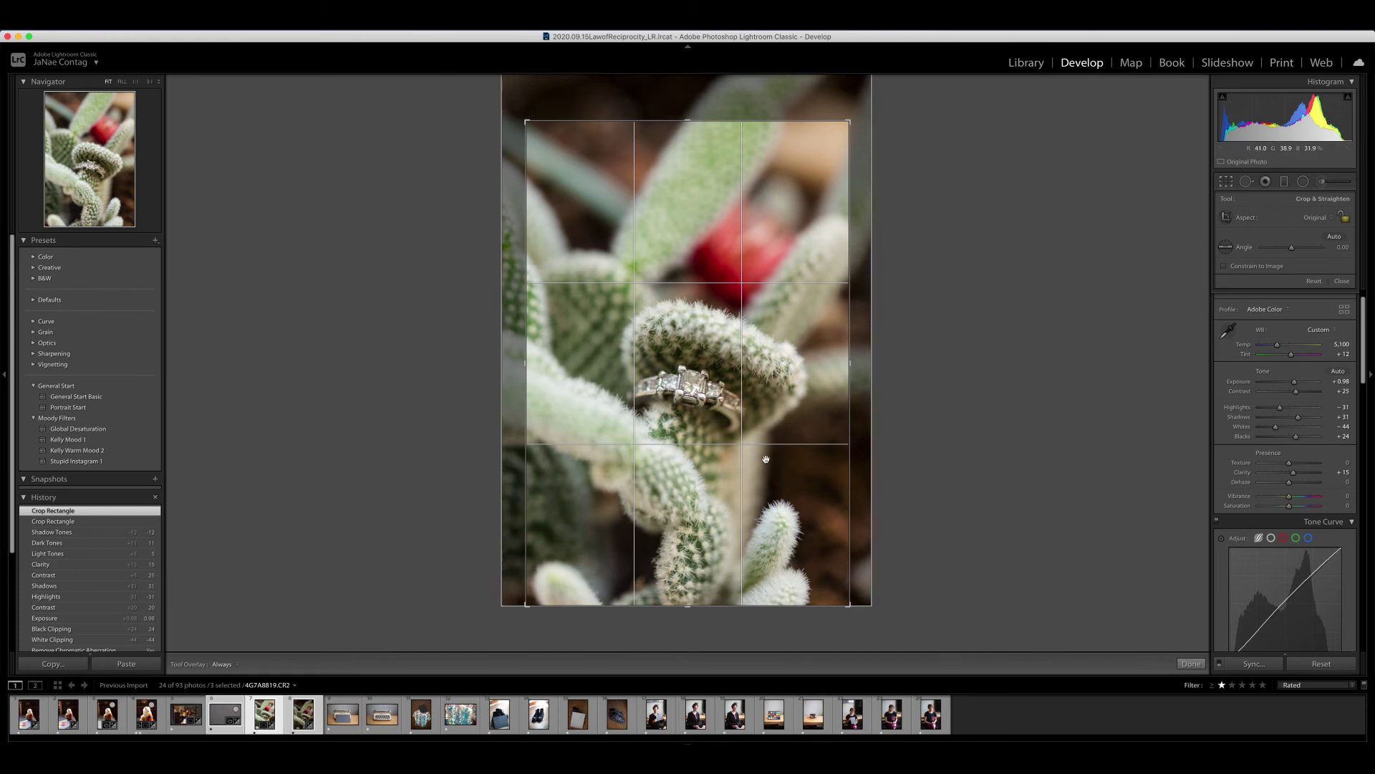
left_click_drag(511, 127, 551, 169)
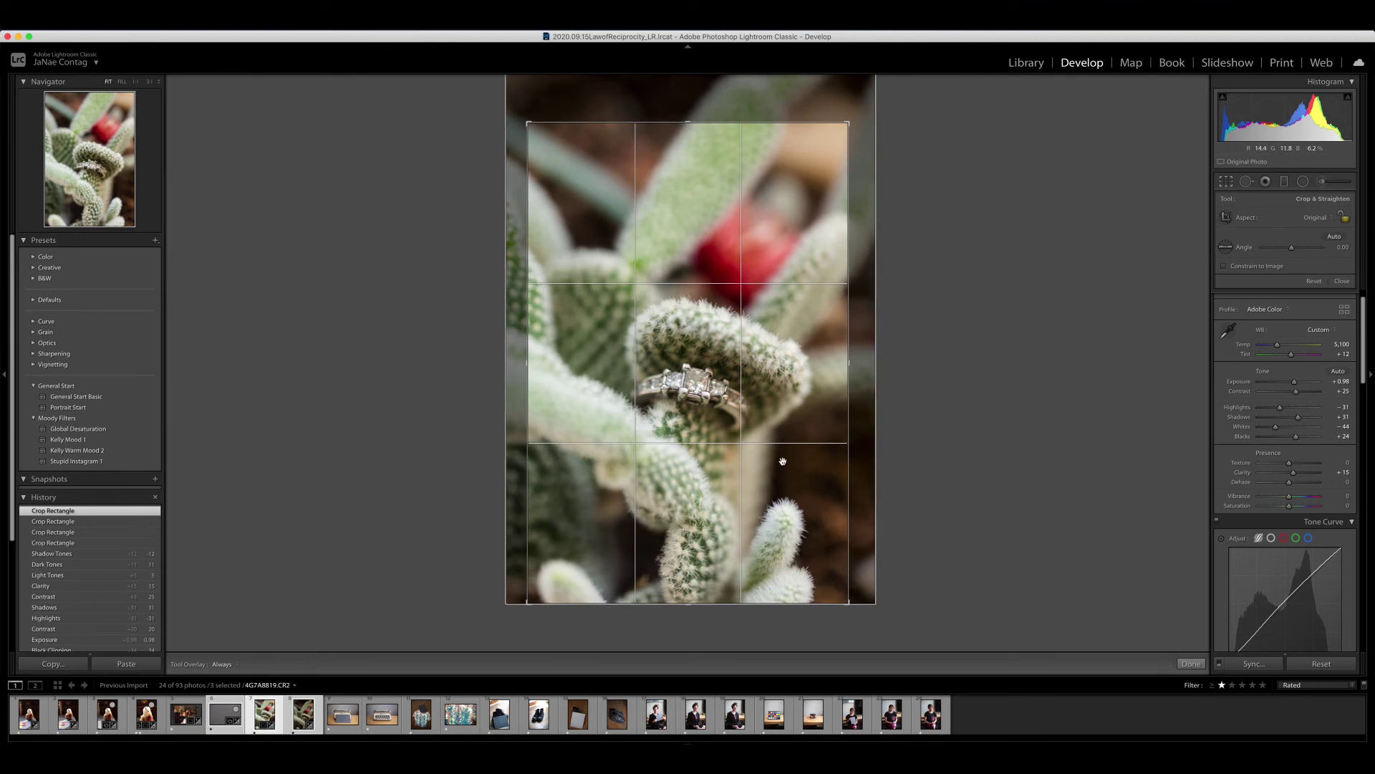
double_click(755, 458)
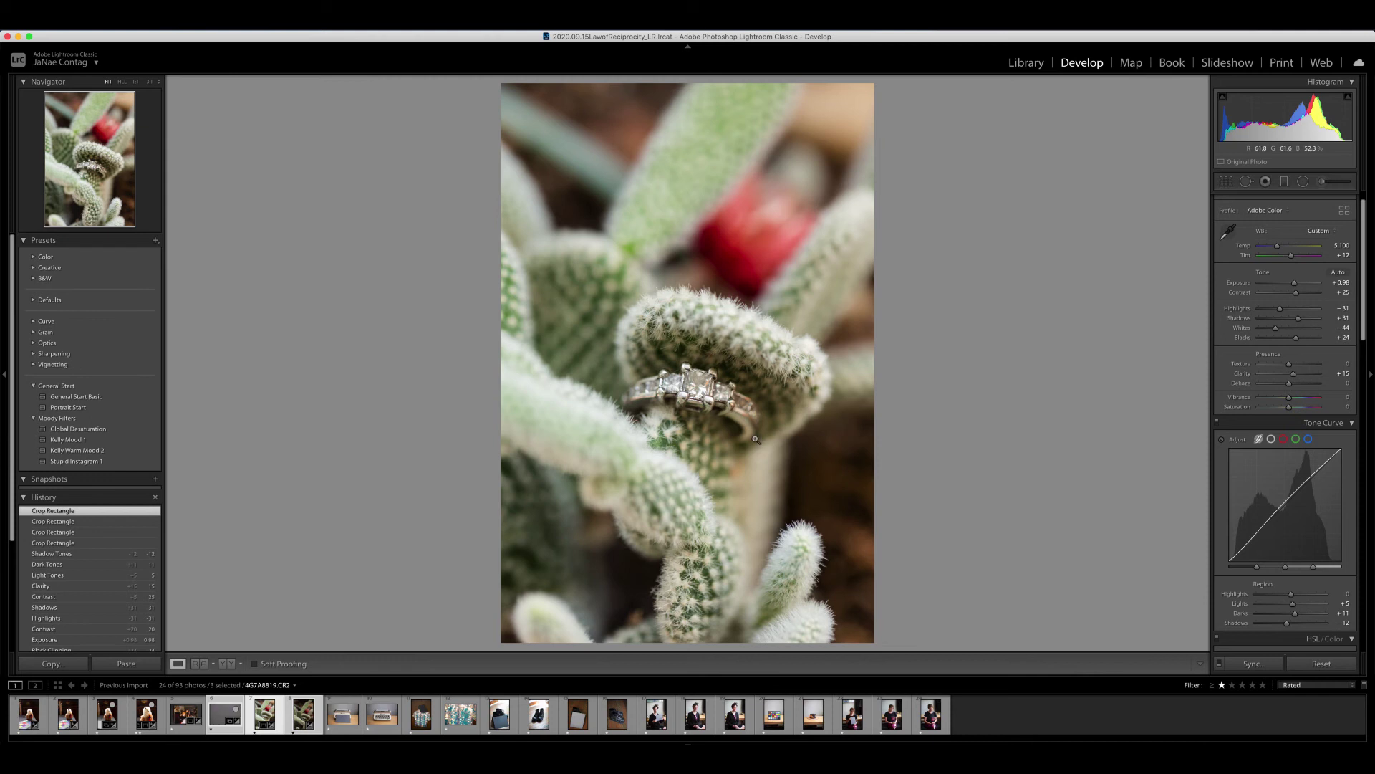
Add a post-crop vignette with Amount -37 and Midpoint 25, and compare the photo with and without the effect
left_click_drag(1364, 279, 1373, 591)
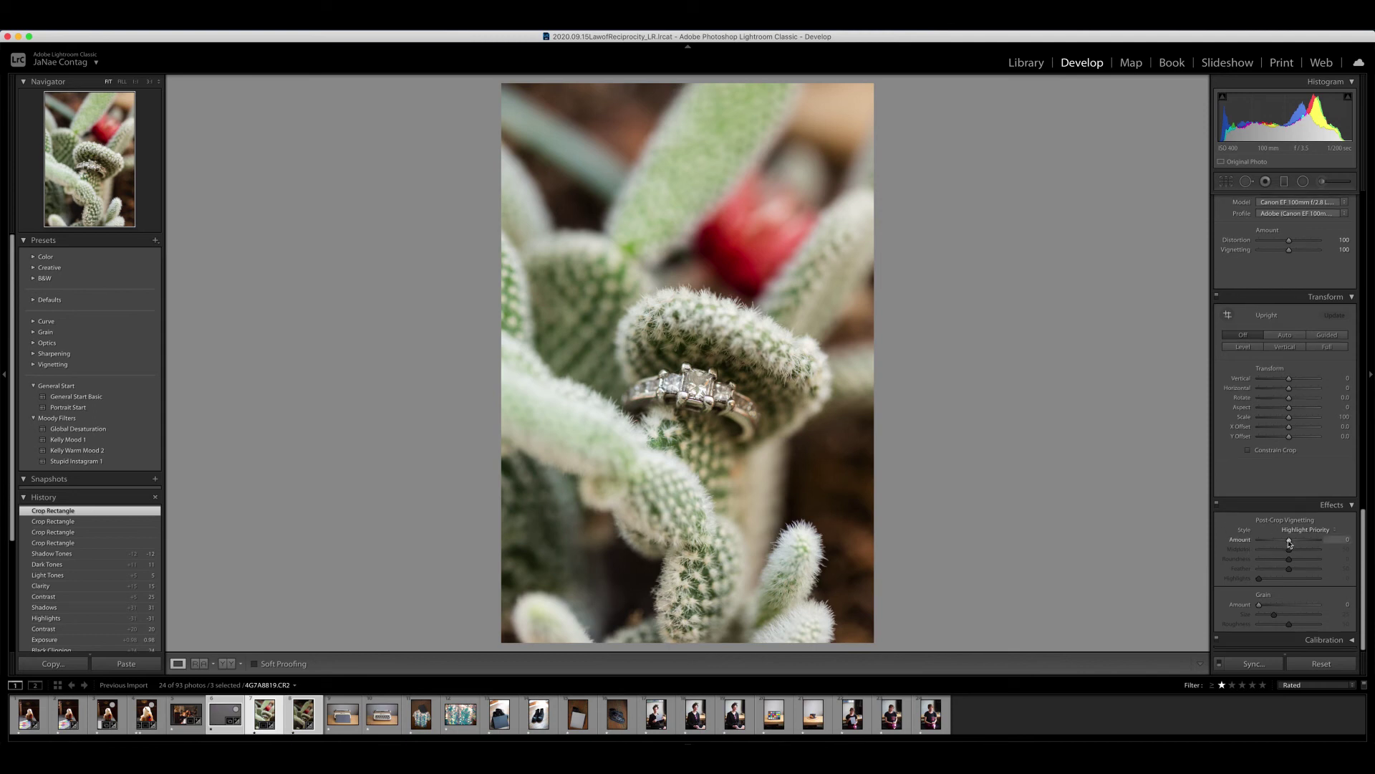
left_click_drag(1290, 542, 1260, 542)
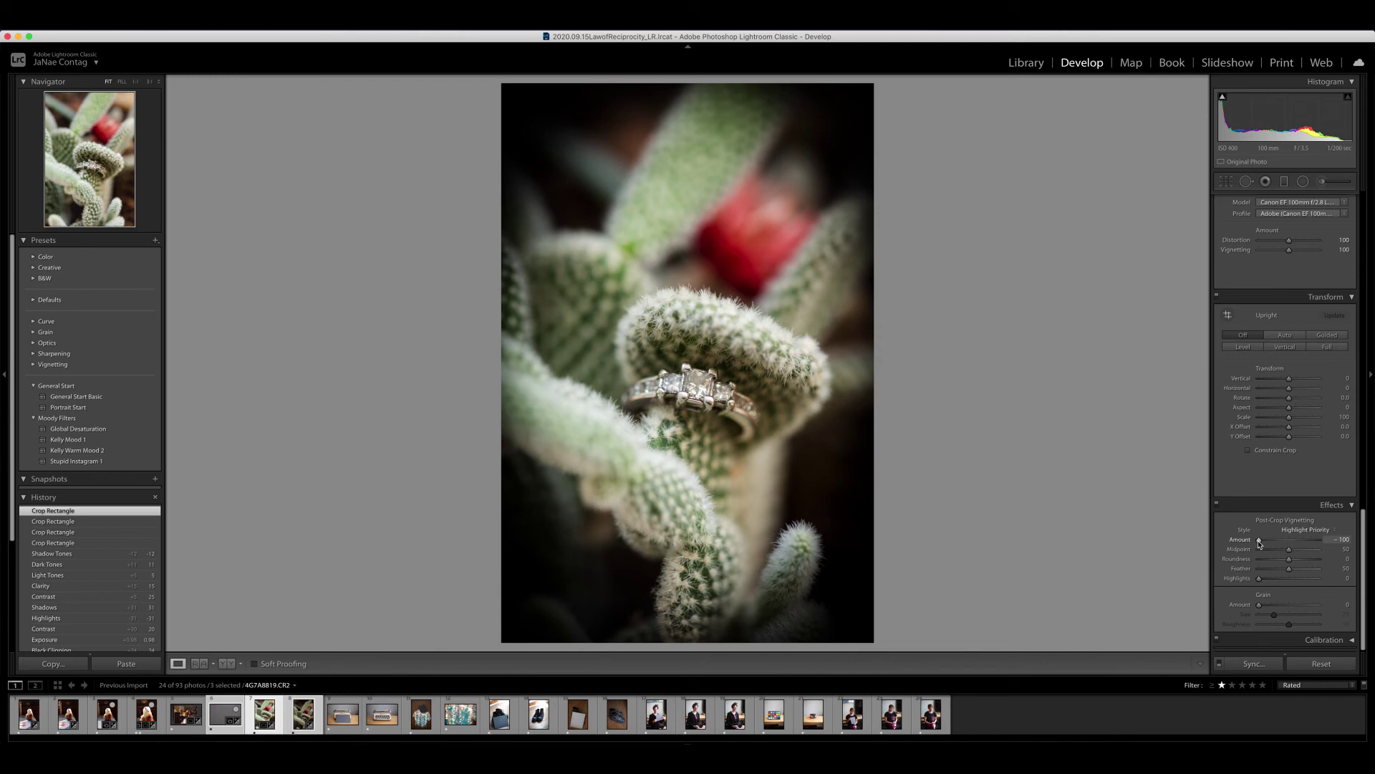
double_click(1260, 542)
left_click_drag(1289, 542, 1275, 555)
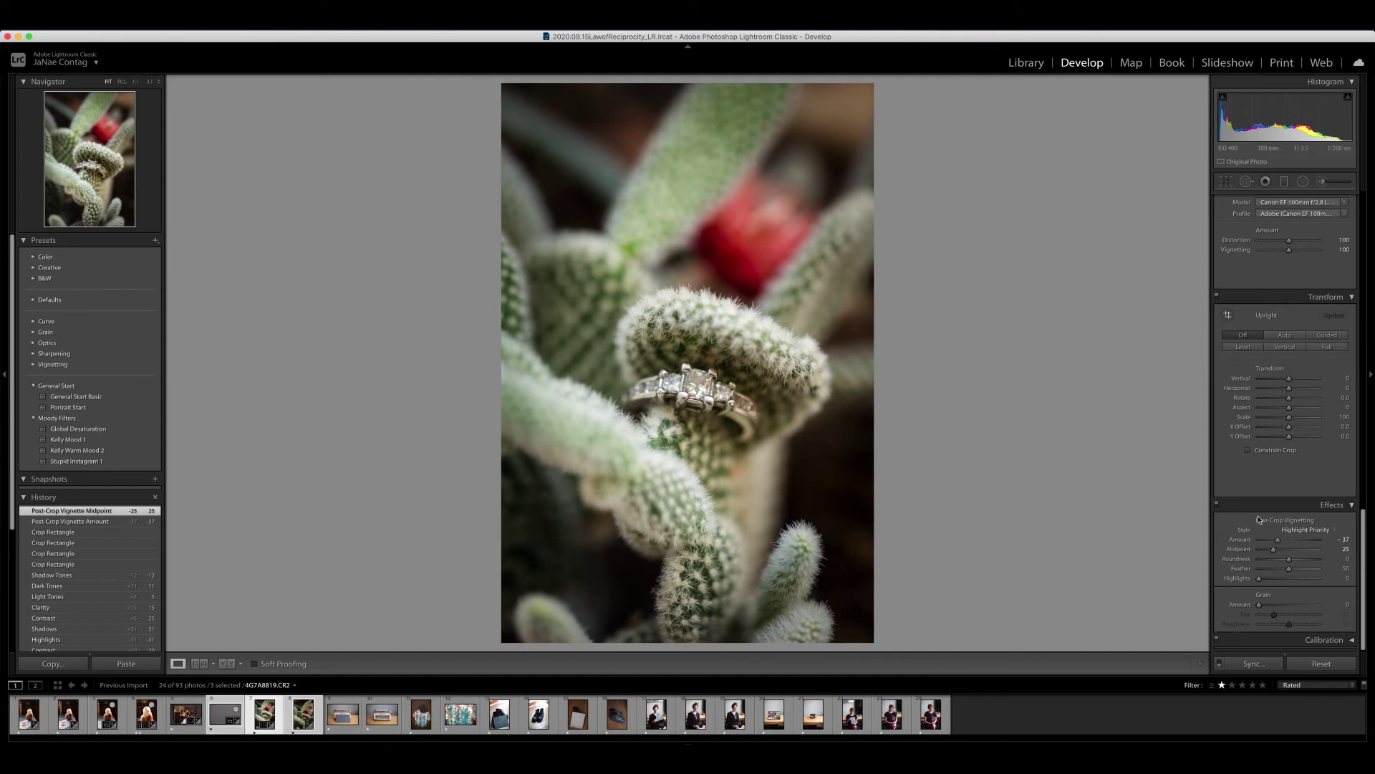
left_click(1217, 506)
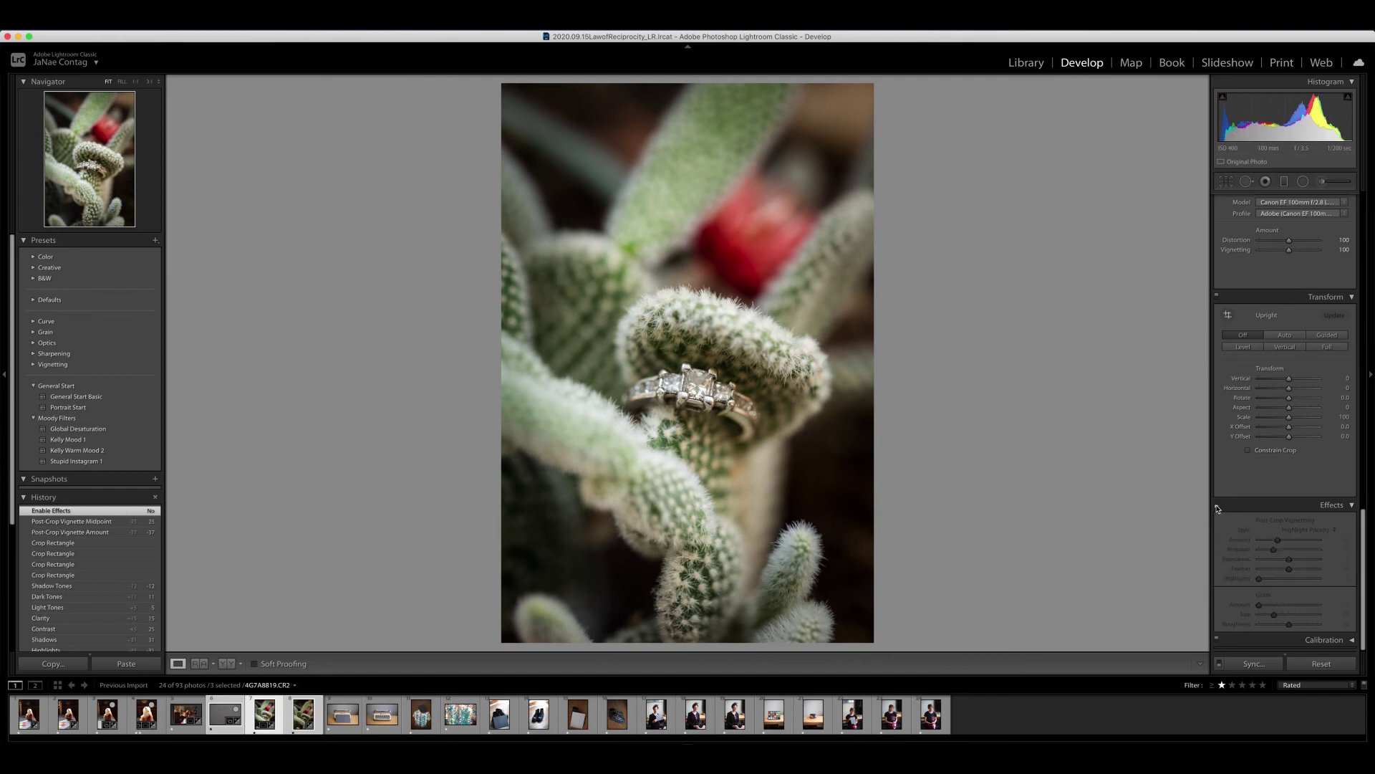
left_click(1216, 506)
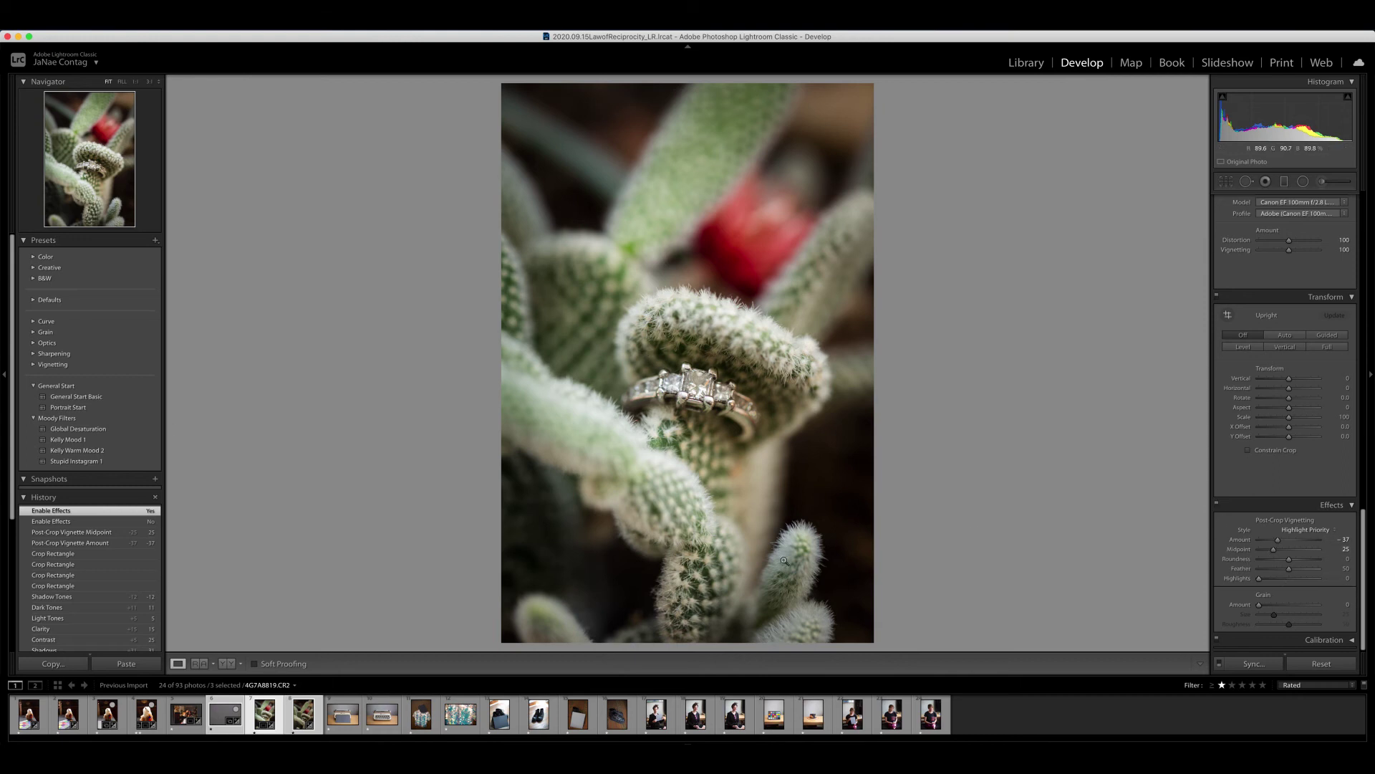
Look at the second cactus ring photo, then make the edited first cactus photo active again
left_click_drag(1365, 553, 1346, 208)
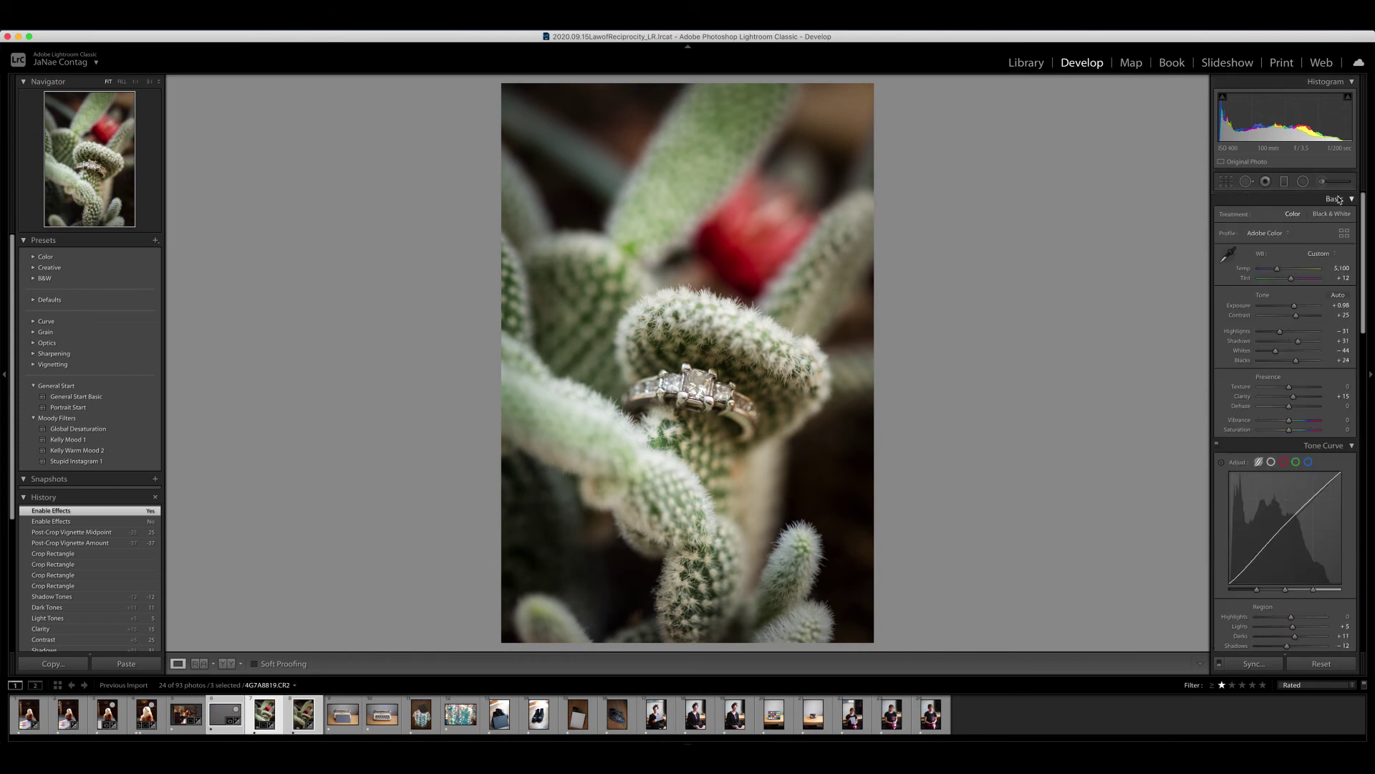
left_click(304, 717)
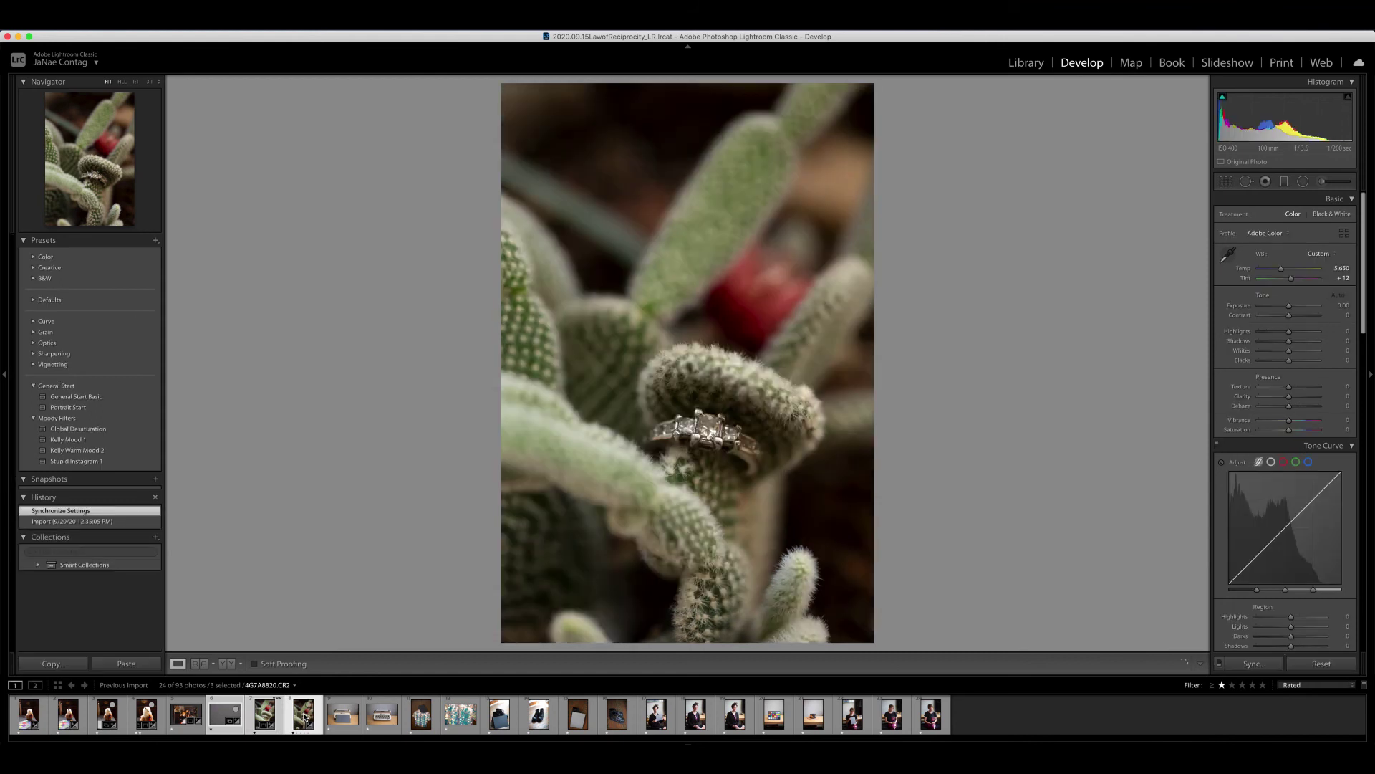
left_click(264, 713)
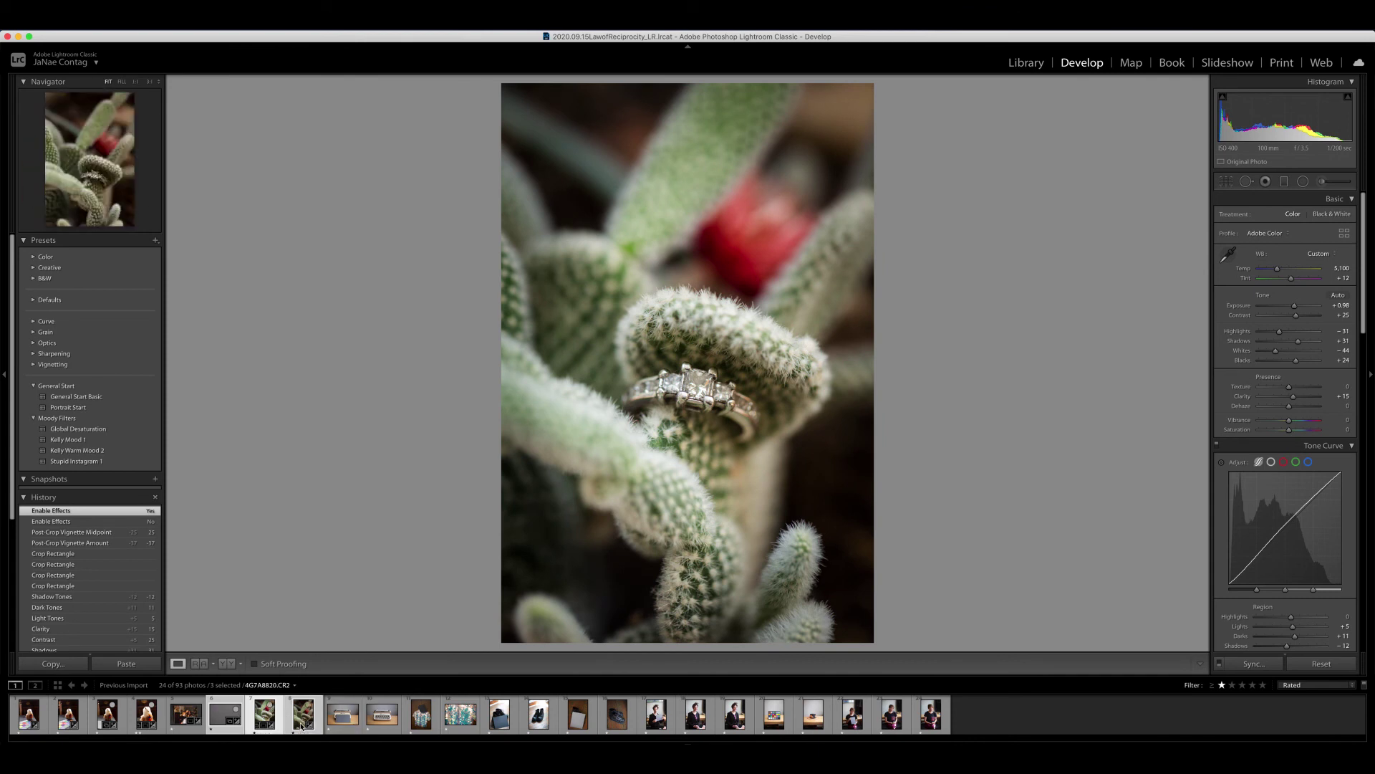
Select only the two cactus ring photos and sync White Balance, Basic Tone, Color and Lens Corrections from the first to the second
key("super+d")
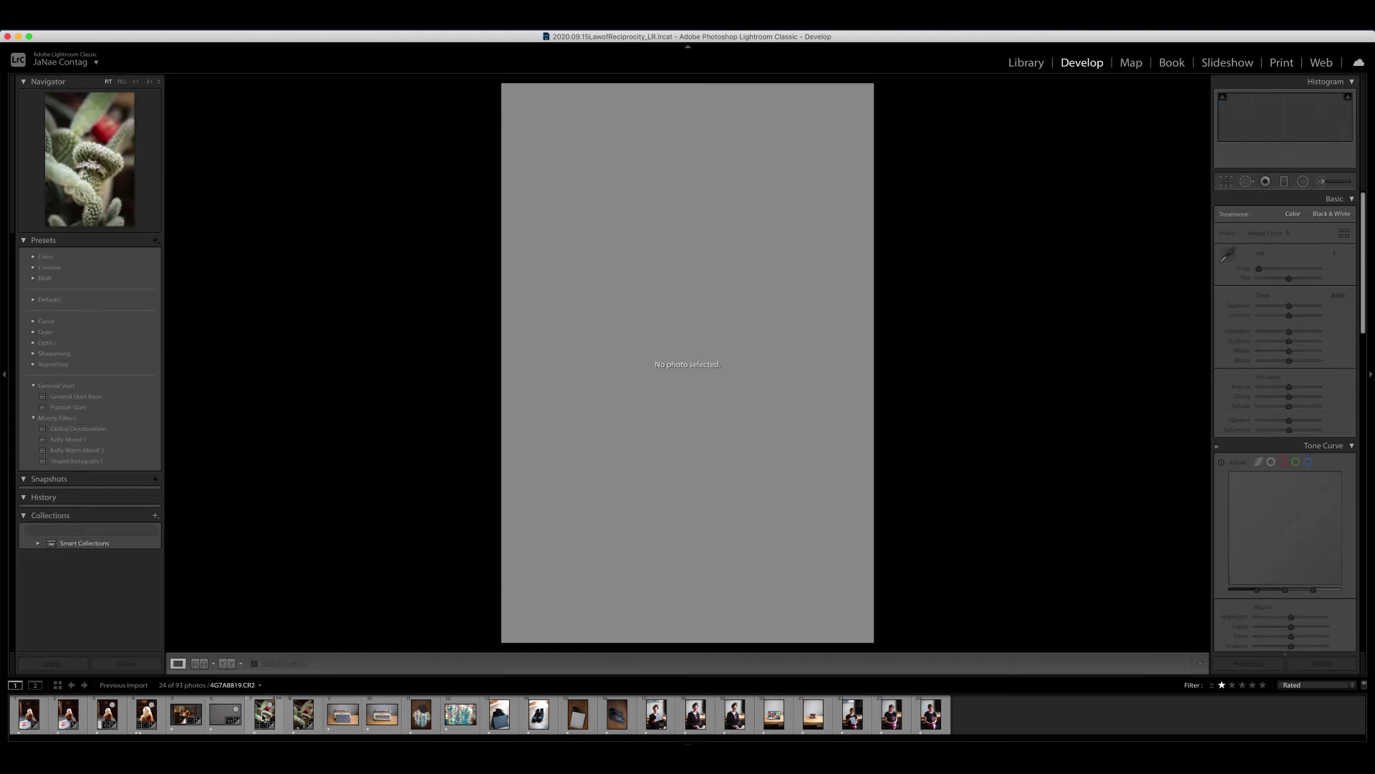
left_click(264, 714)
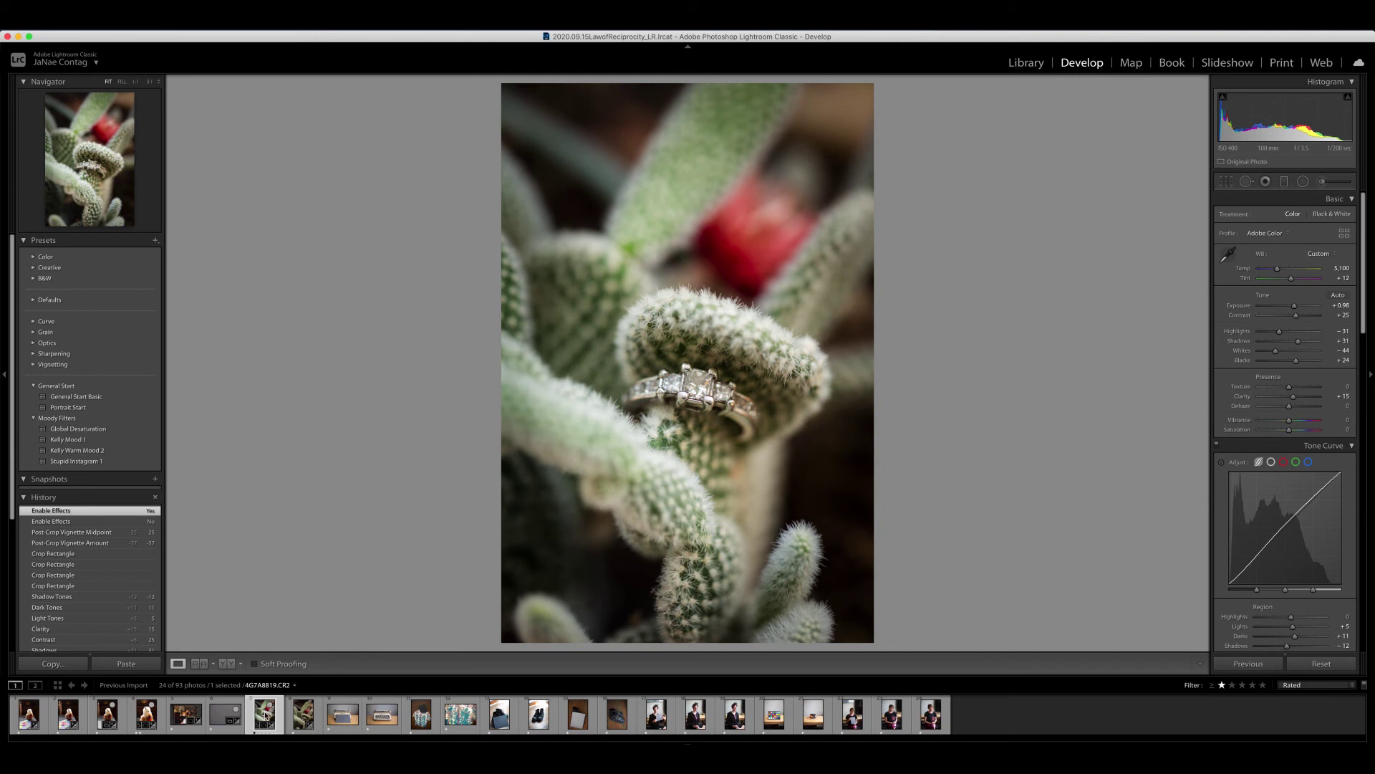
left_click(304, 714, "super")
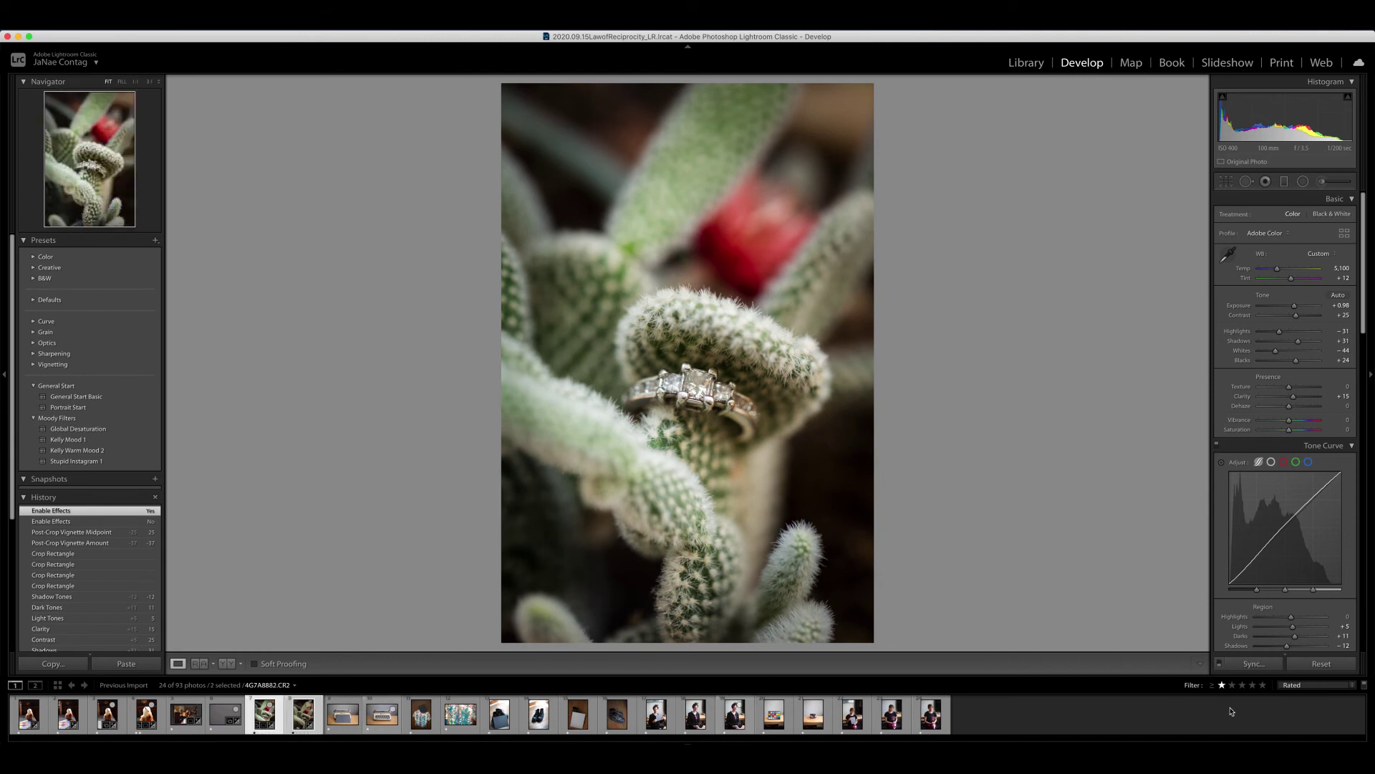
left_click(1259, 668)
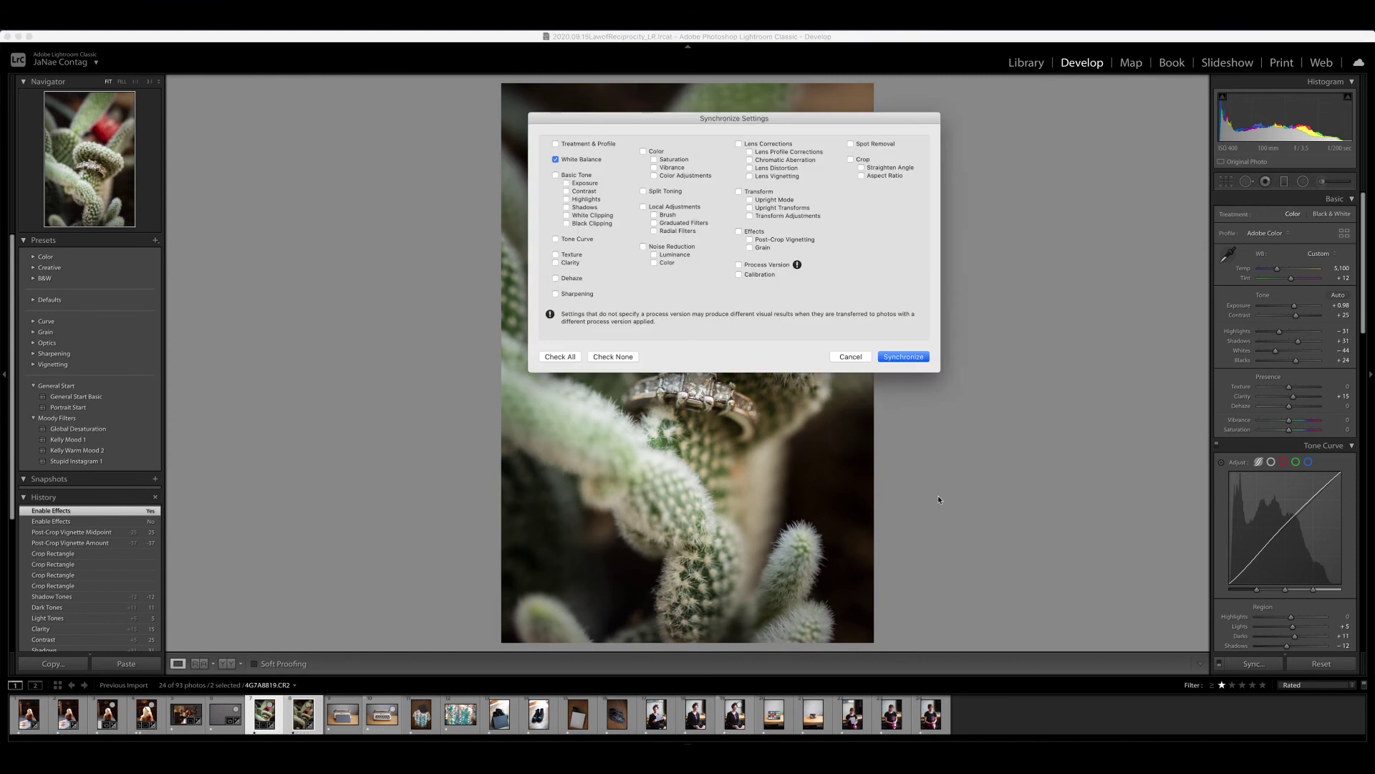
left_click(581, 178)
left_click(654, 153)
left_click(765, 144)
left_click(903, 357)
Sync the first cactus photo's settings to the second again, this time including Effects with Post-Crop Vignetting and Grain
left_click(308, 724)
left_click(1247, 665)
left_click(749, 232)
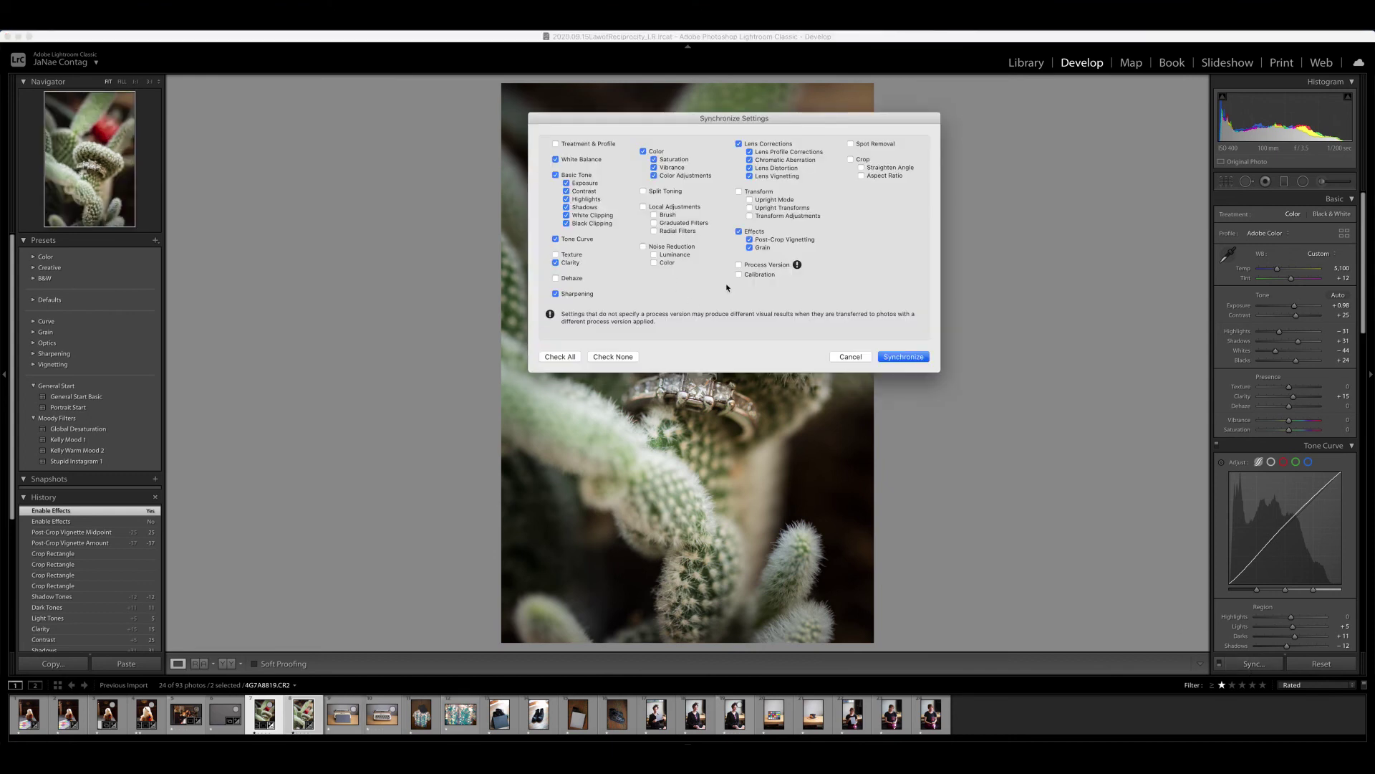
left_click(904, 357)
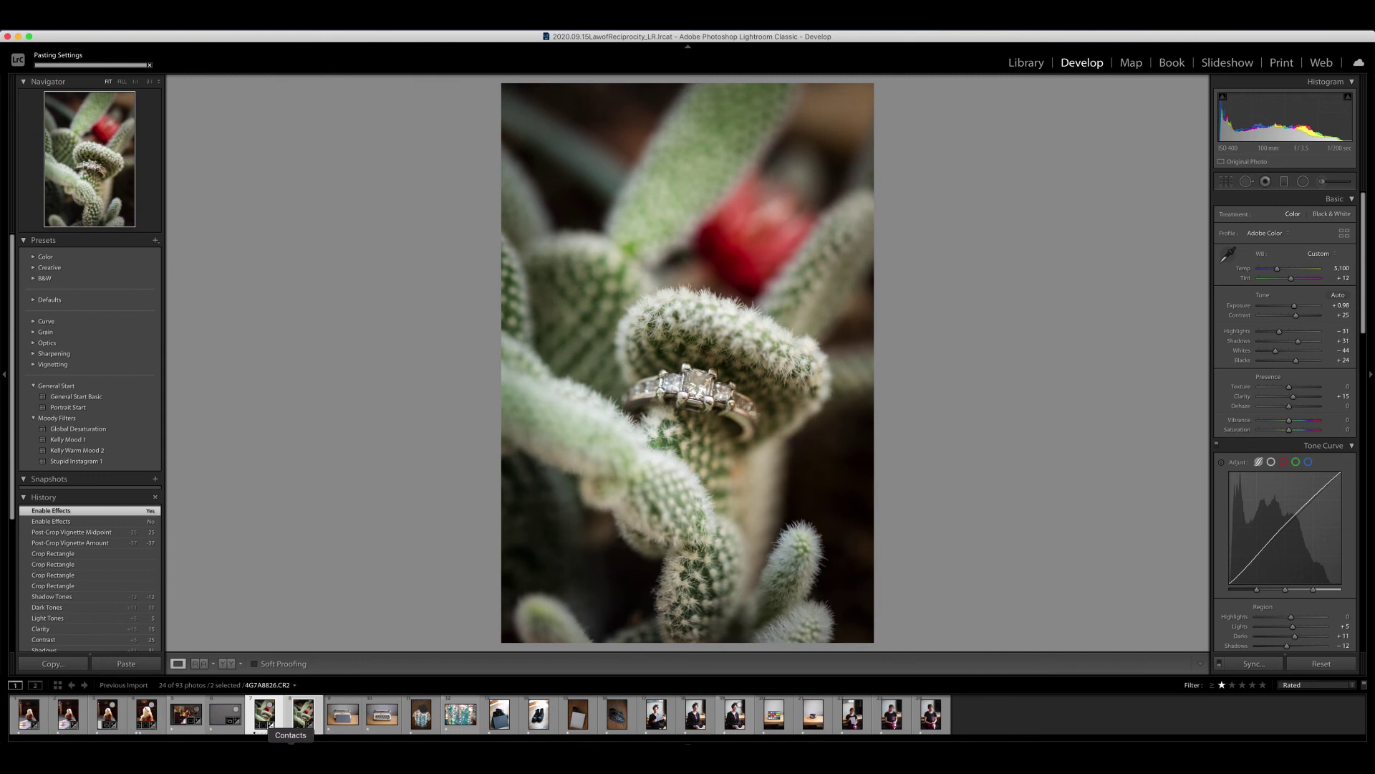
Crop the second cactus photo tighter at its original aspect ratio with the ring horizontally centered, and check the ring up close
left_click(303, 714)
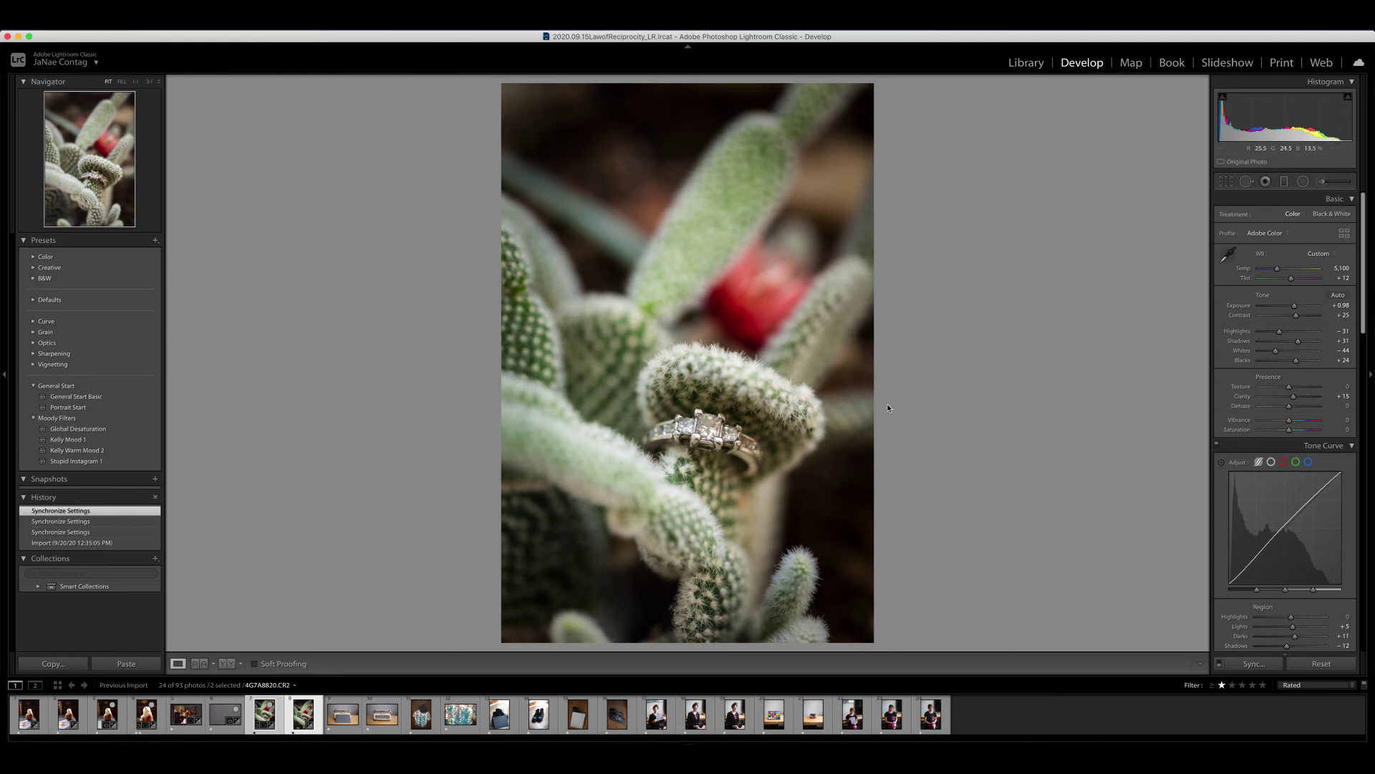
key("r")
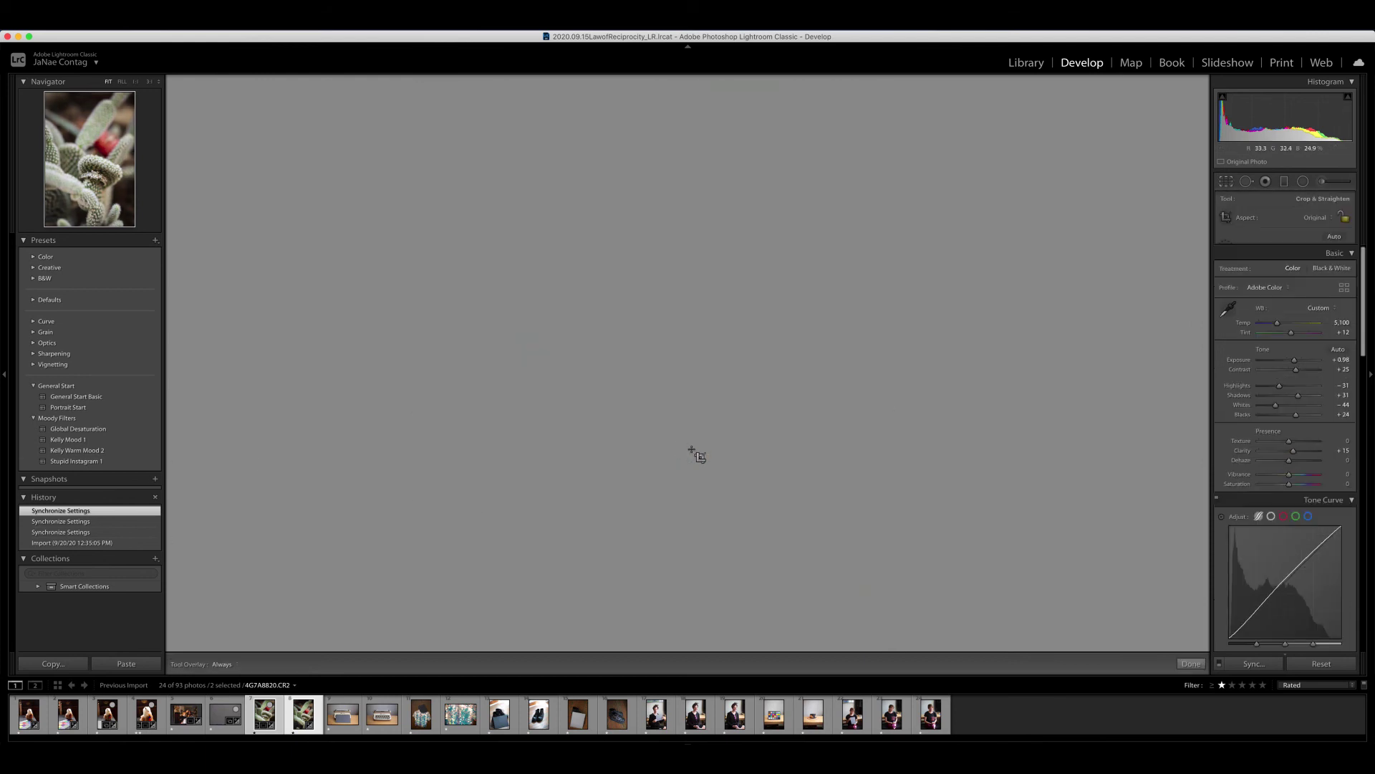
left_click_drag(503, 86, 514, 144)
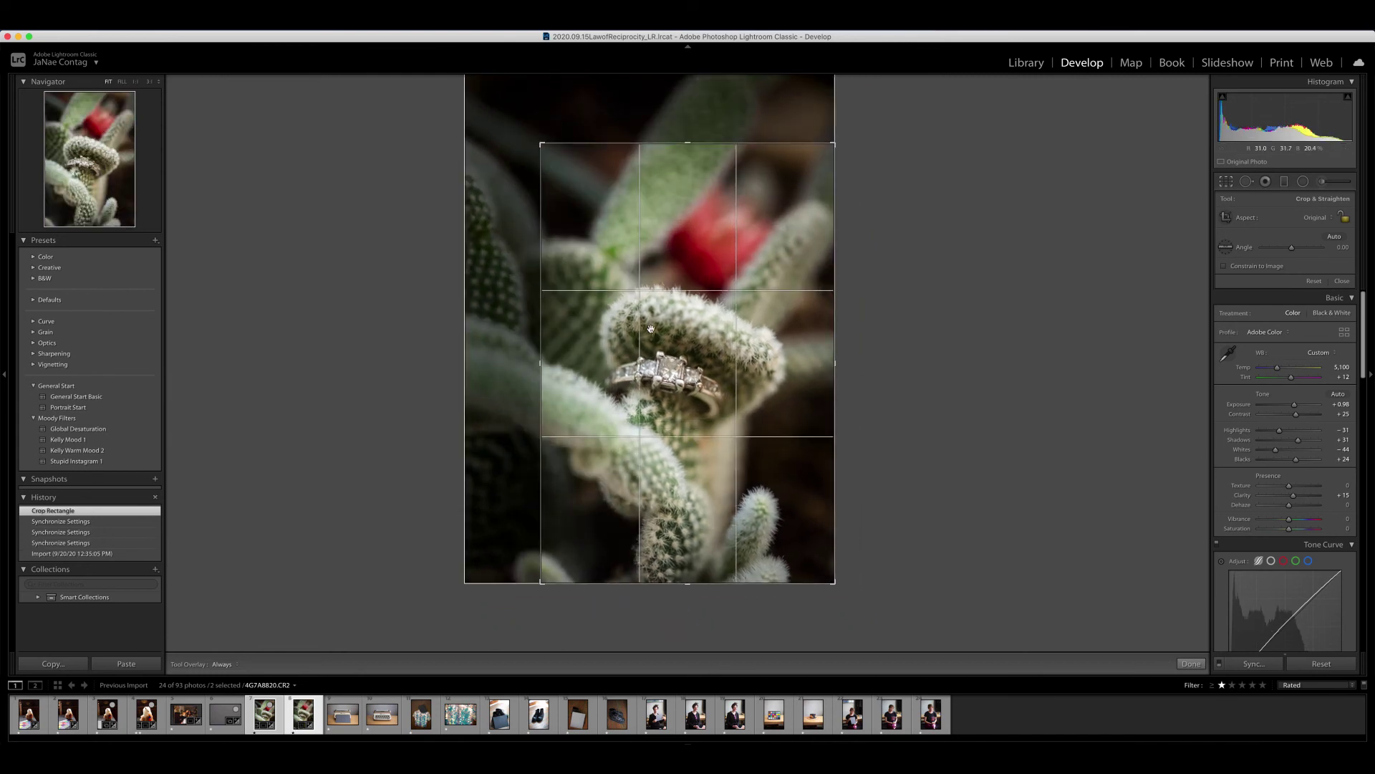
left_click_drag(664, 331, 686, 331)
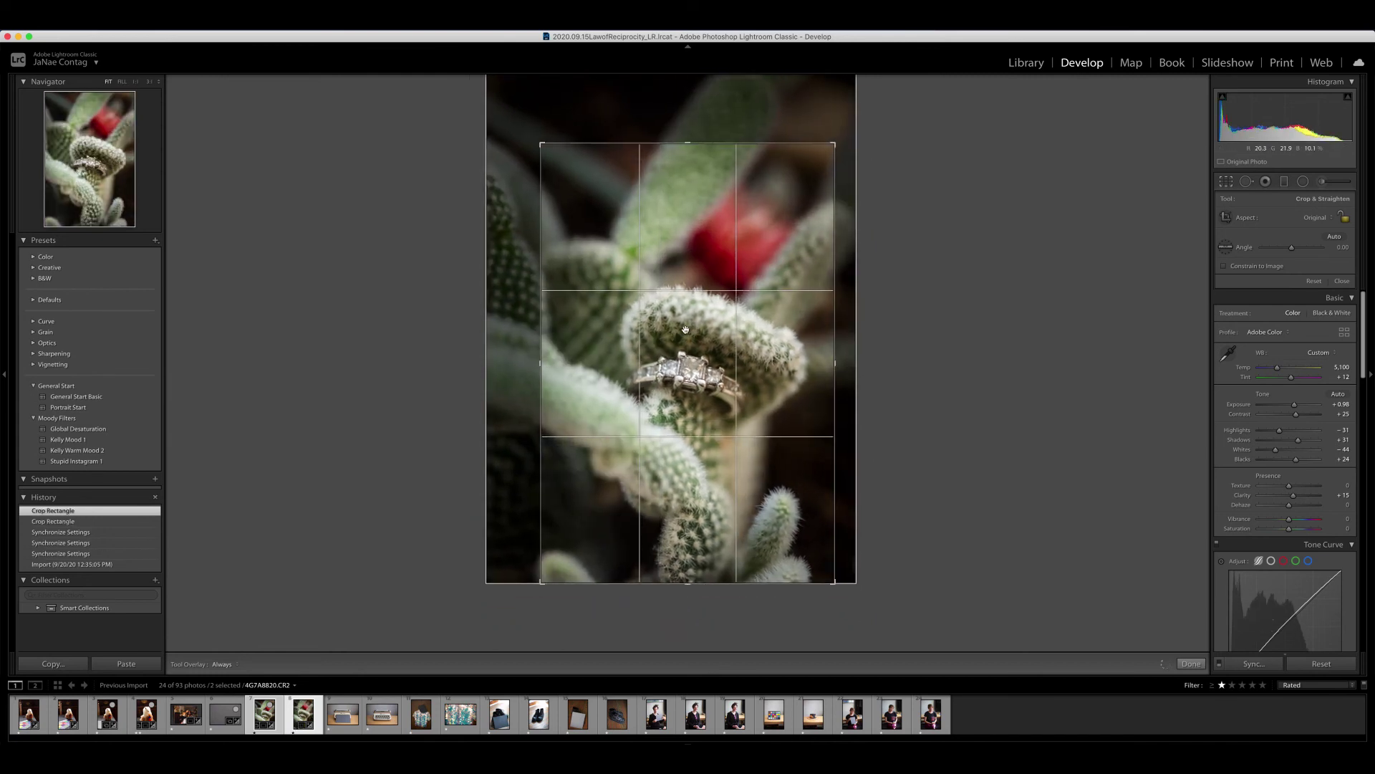
key("r")
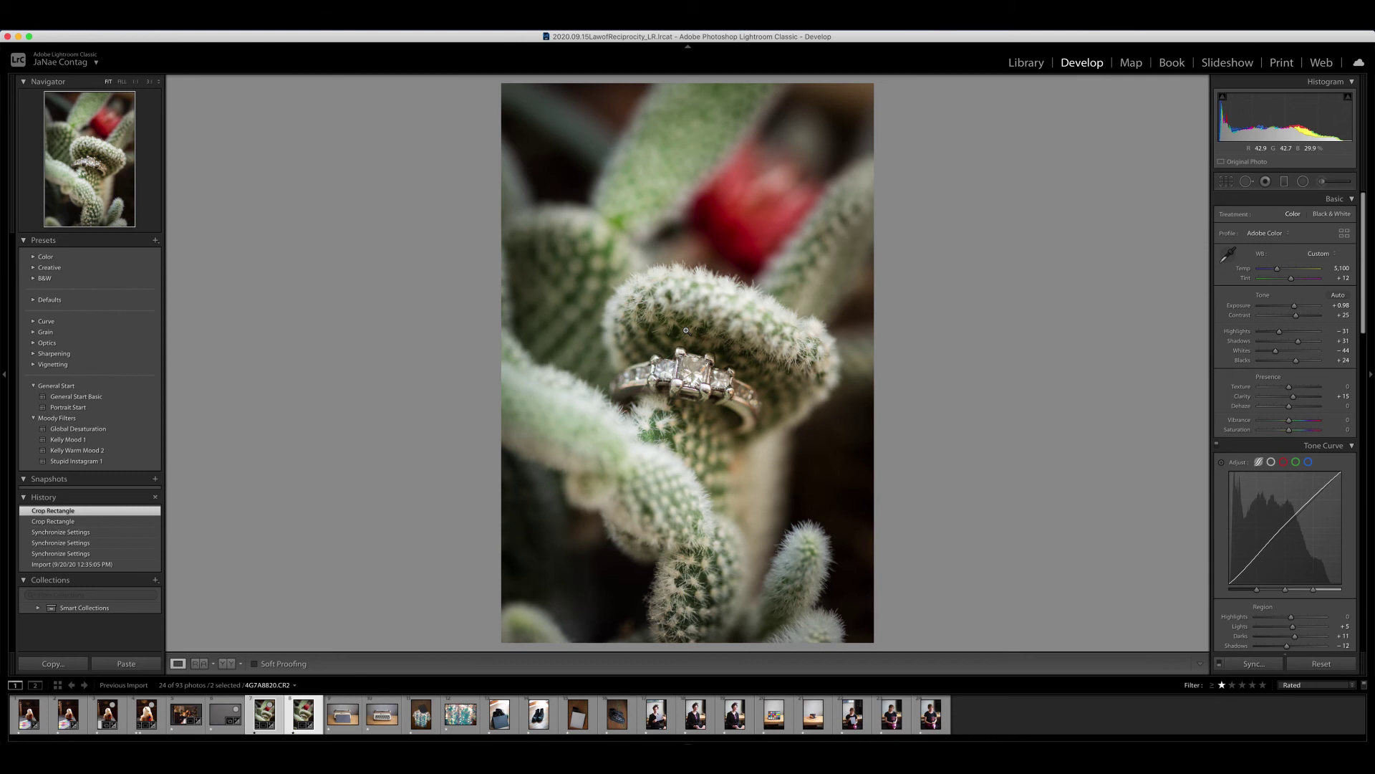
left_click(695, 373)
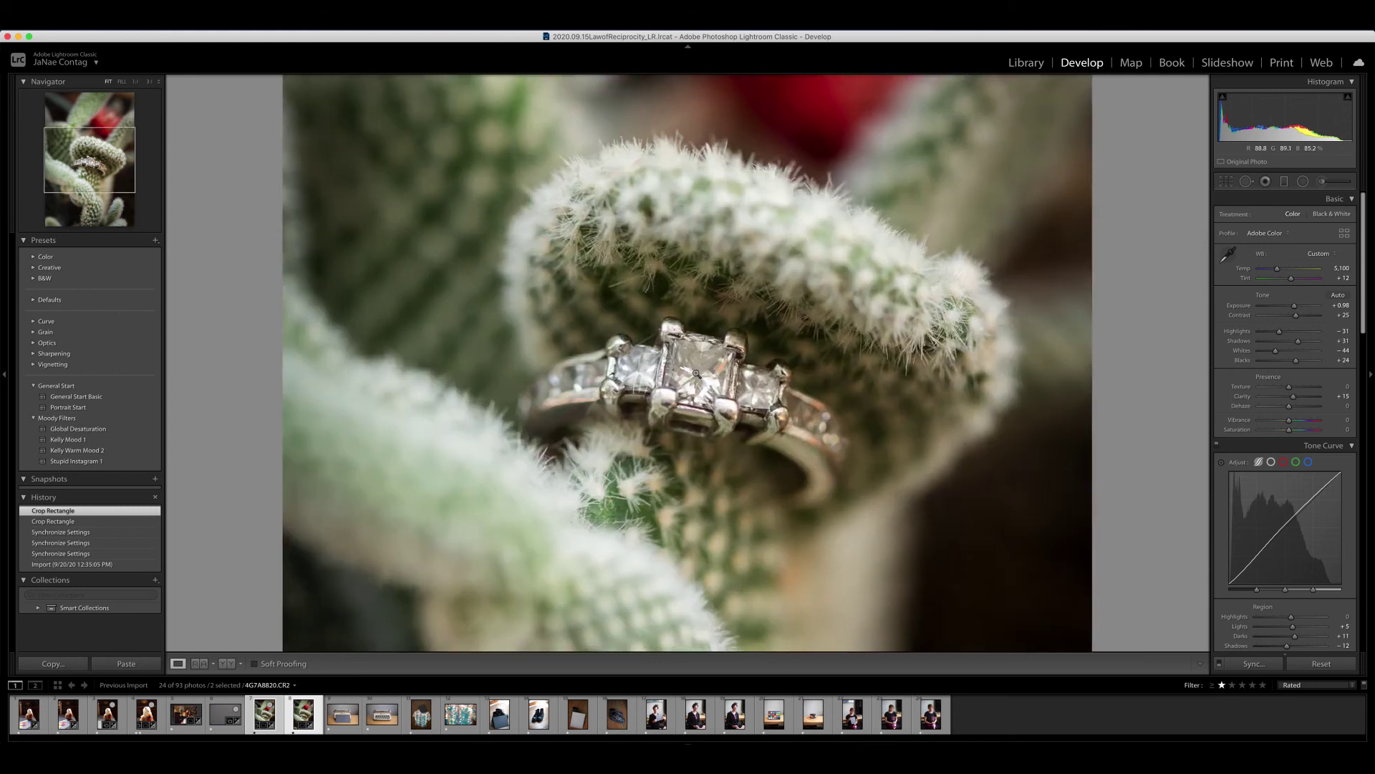
left_click(695, 373)
key("Left")
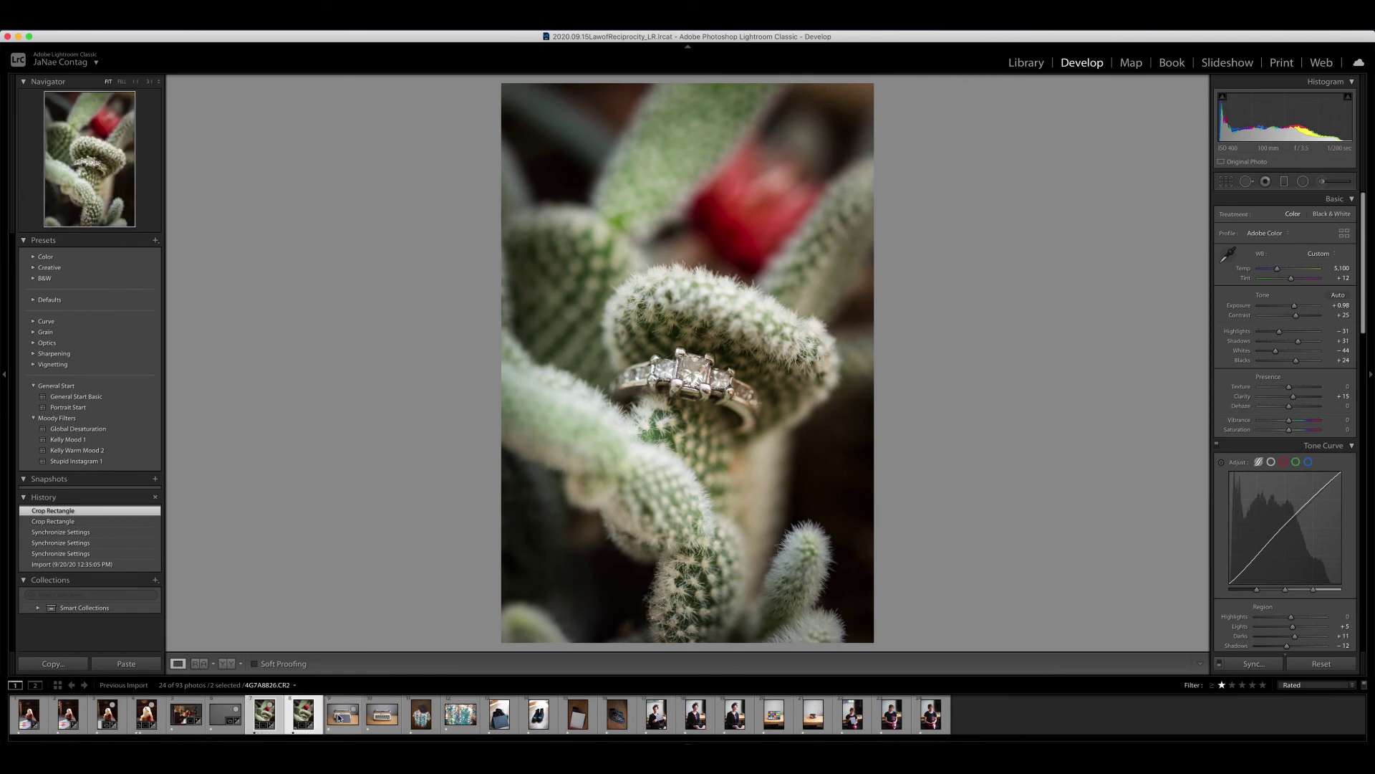
Compare the two typewriter photos, then set the gray card shot's white balance by sampling the card
left_click(387, 720)
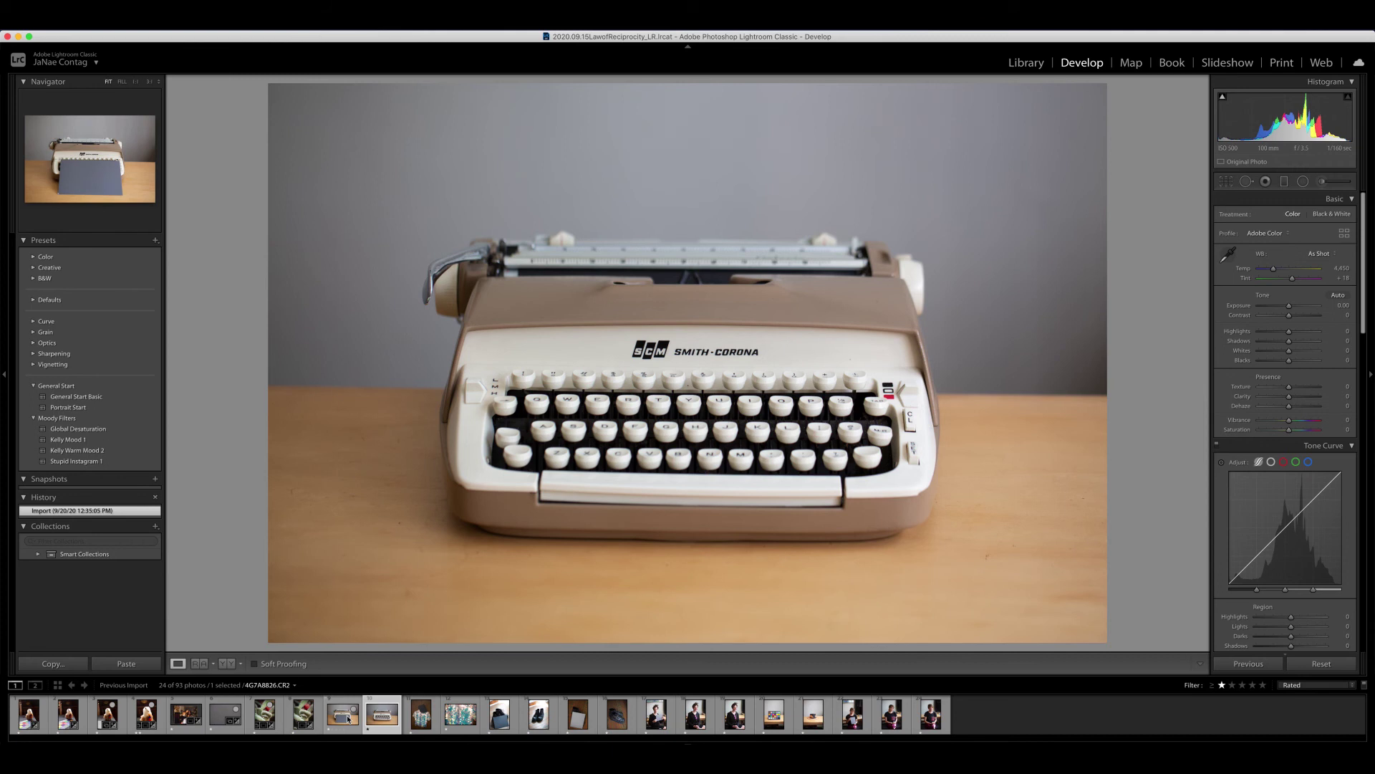
left_click(348, 717)
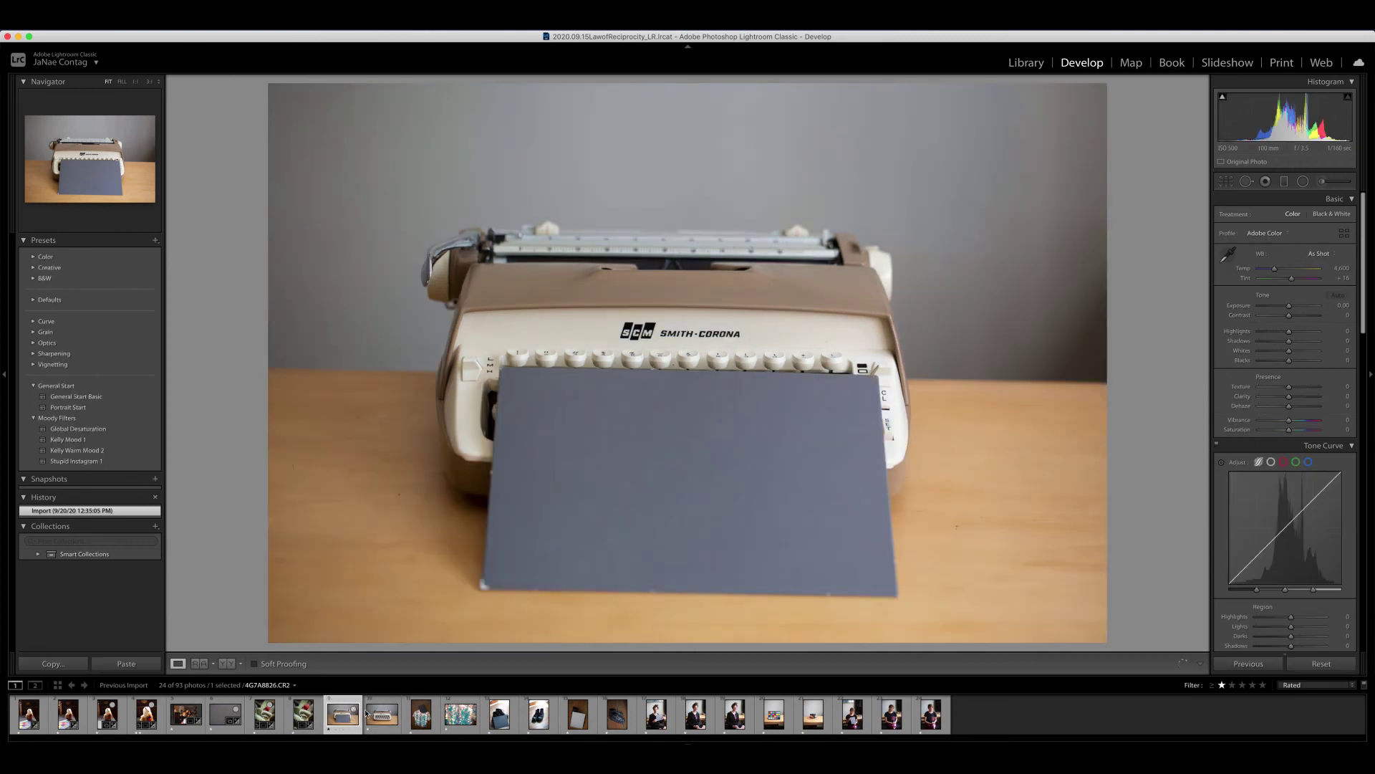
left_click(379, 714)
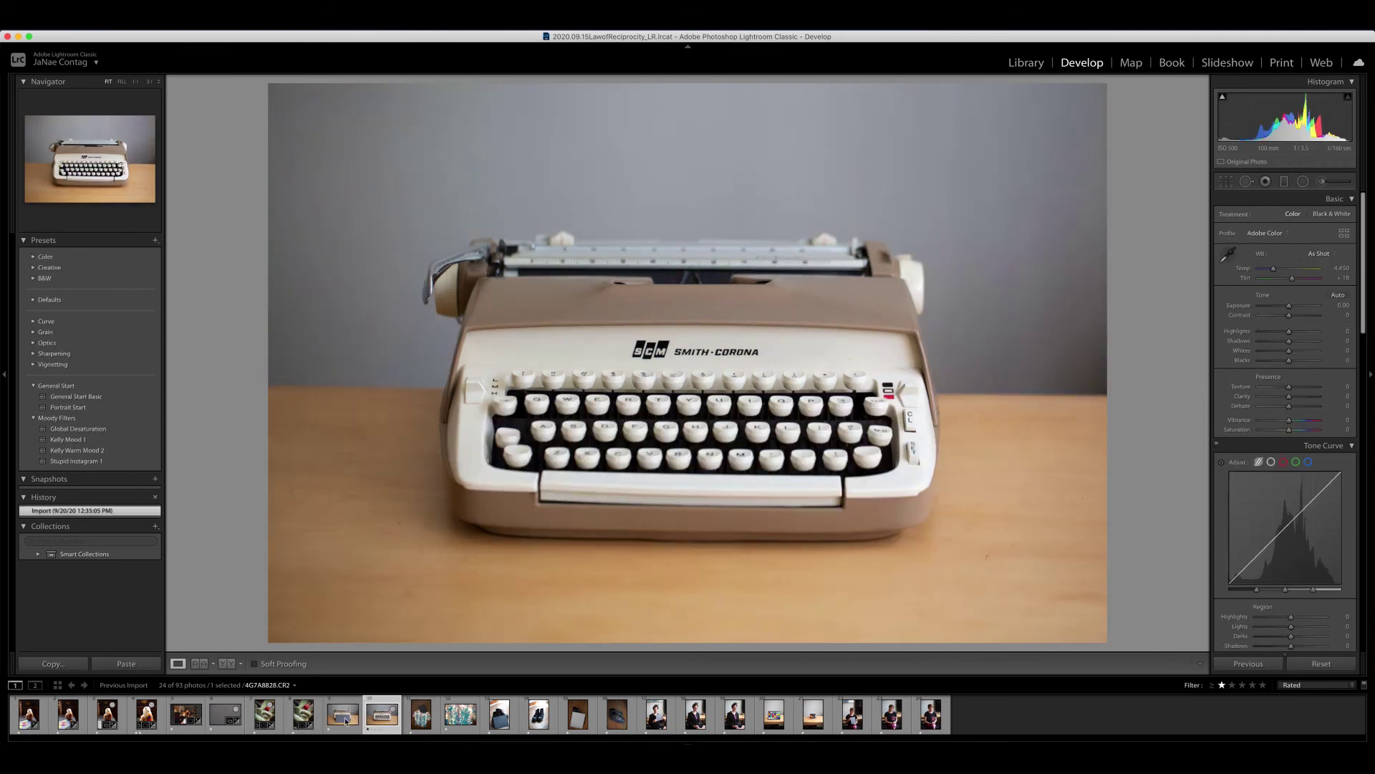
left_click(346, 718)
key("w")
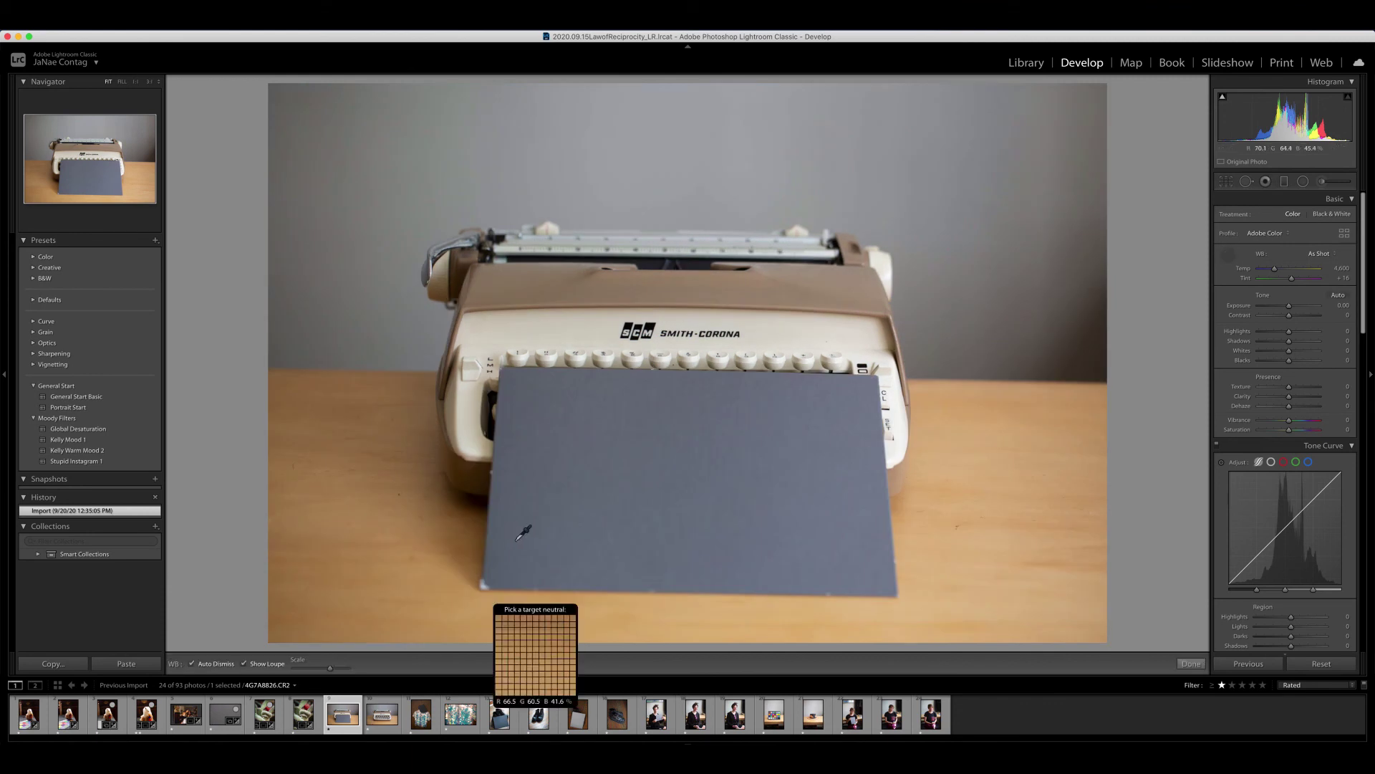
left_click(592, 521)
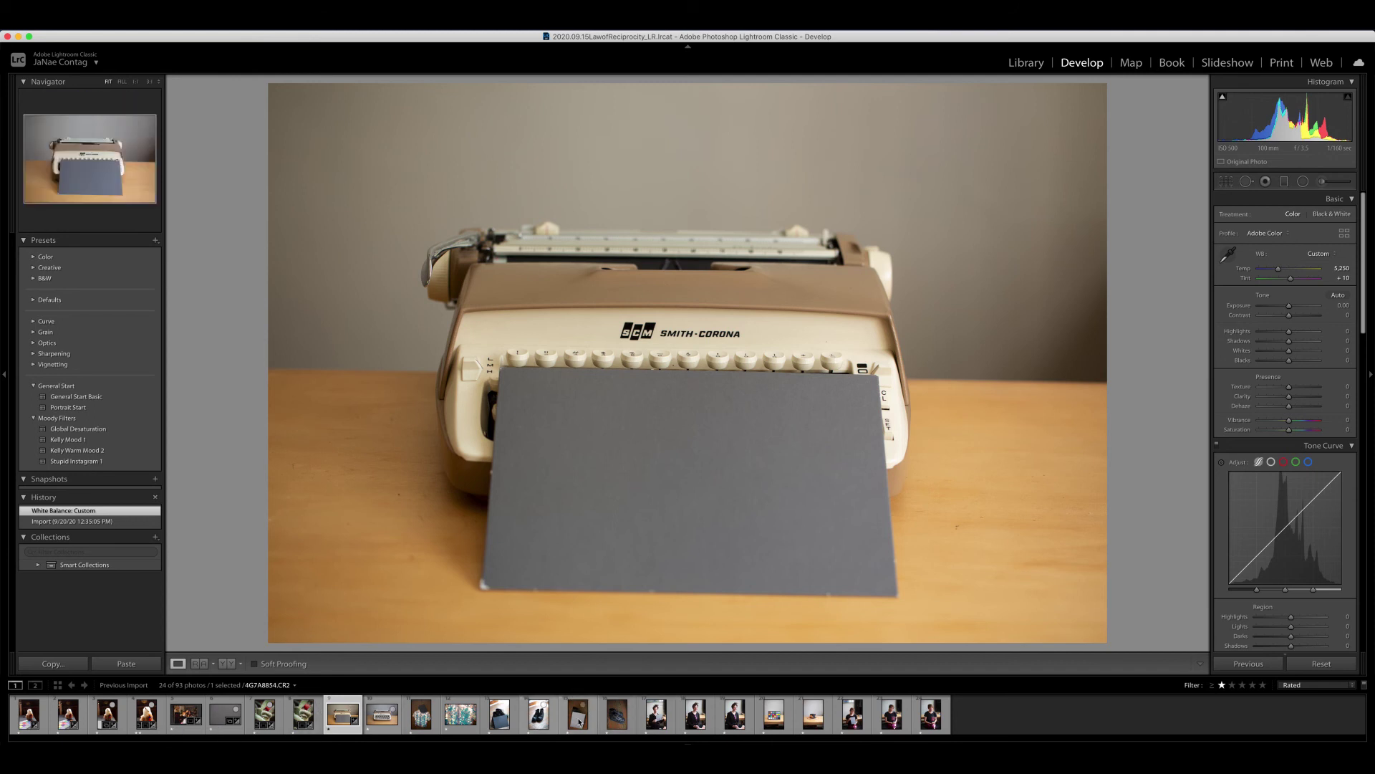
Look through the boots photos with and without the gray card
left_click(499, 714)
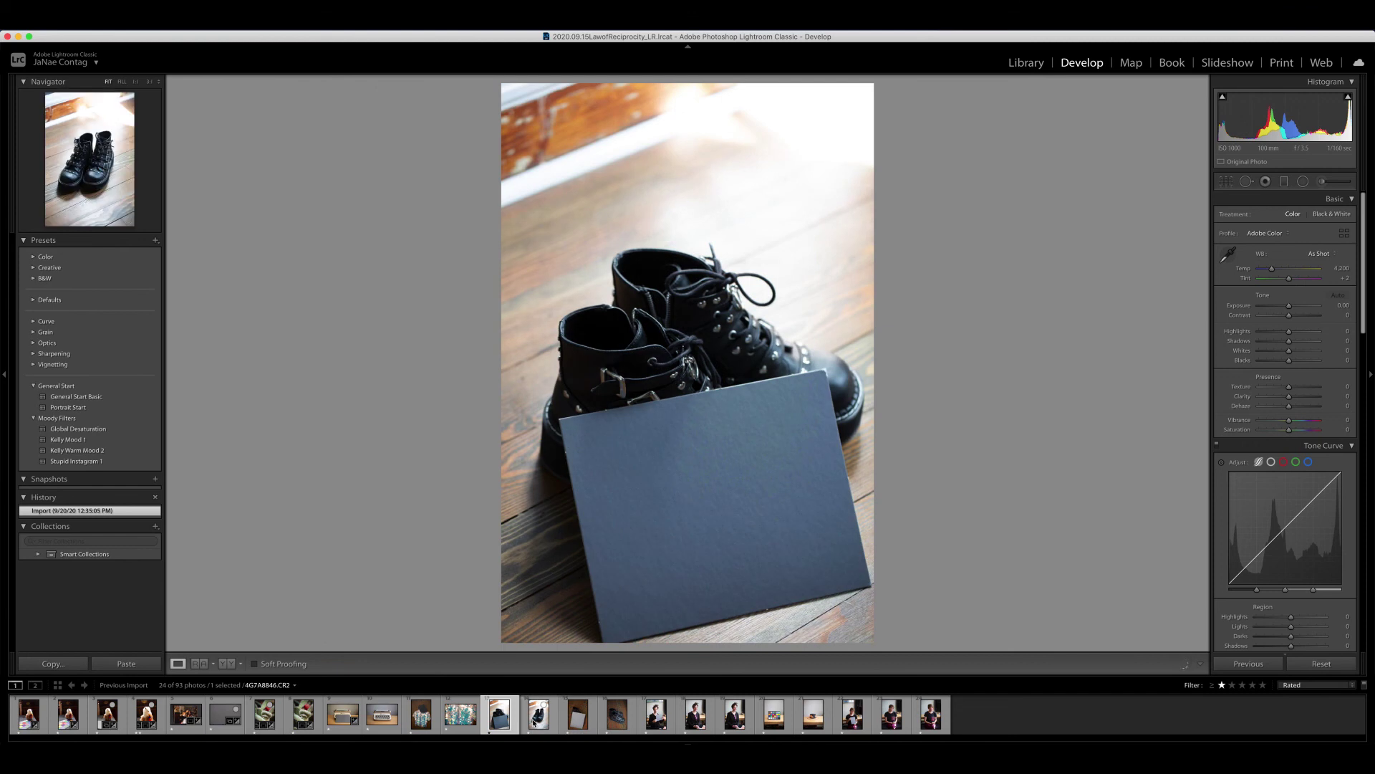
left_click(534, 721)
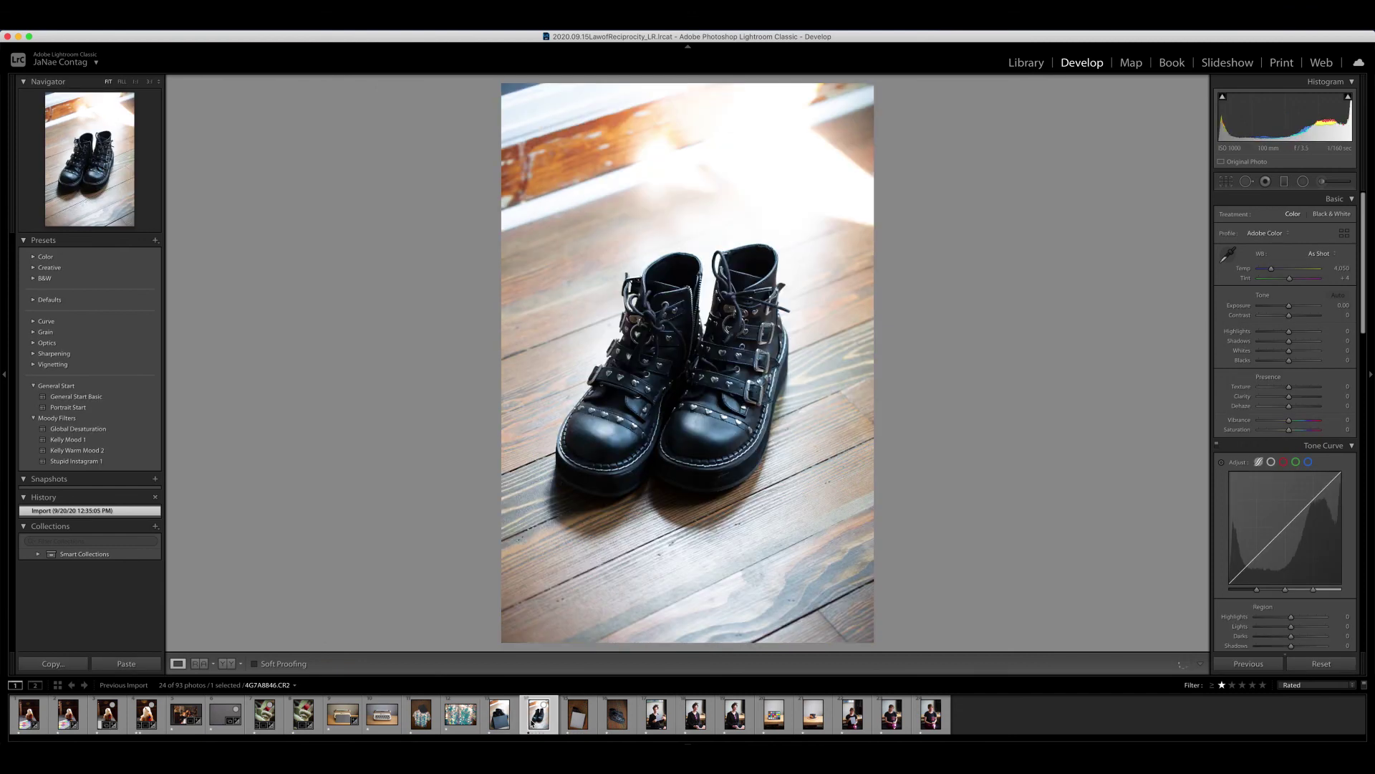
left_click(617, 715)
left_click(499, 715)
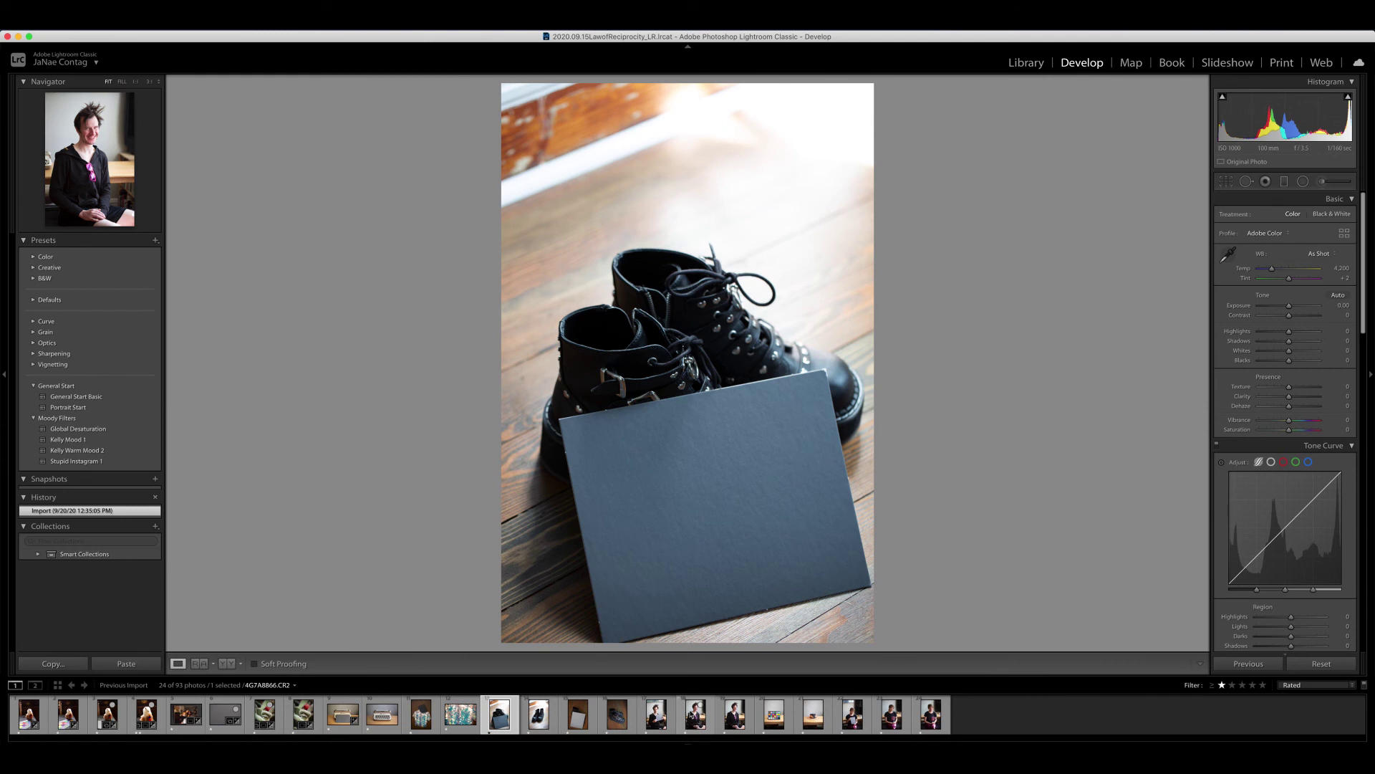
Open the portrait of the man holding the gray card and set its white balance by sampling the card
left_click(663, 717)
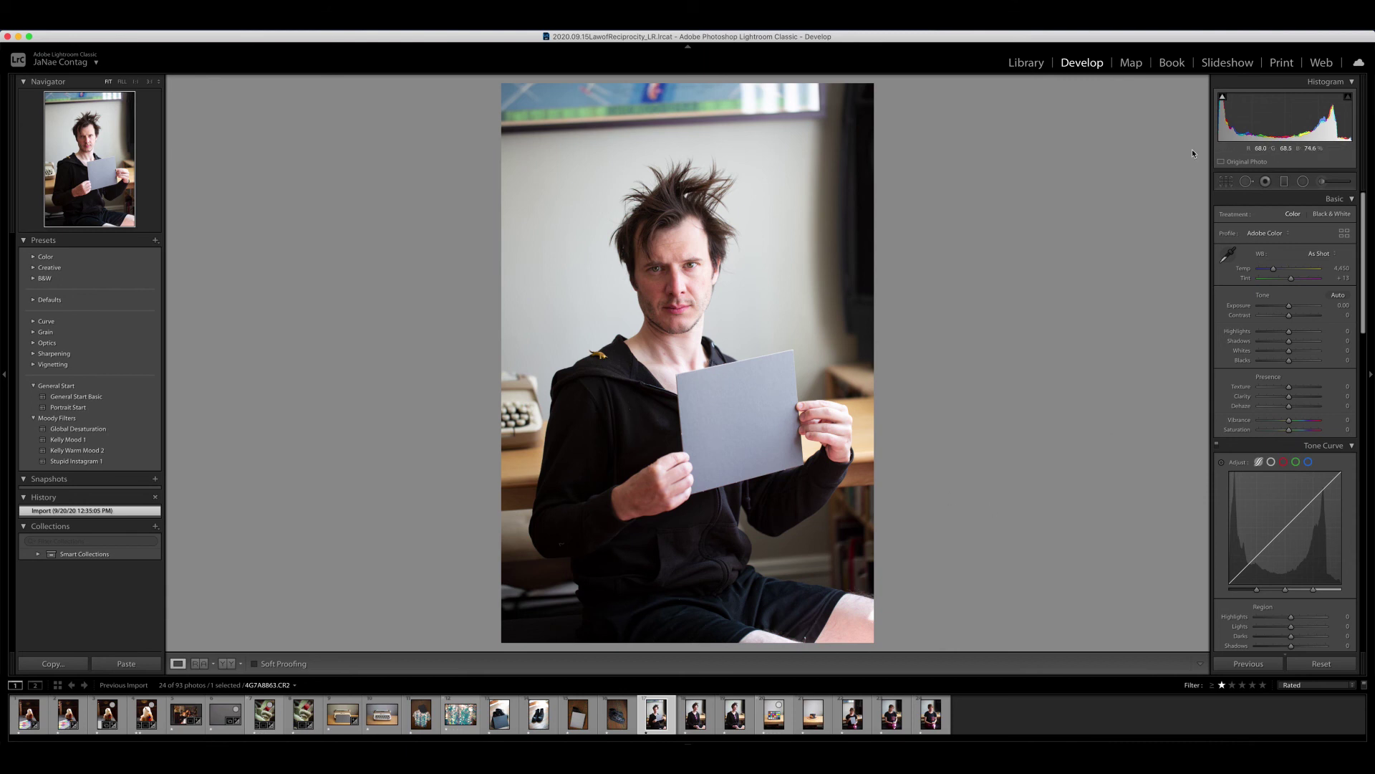
left_click(1228, 256)
left_click(746, 401)
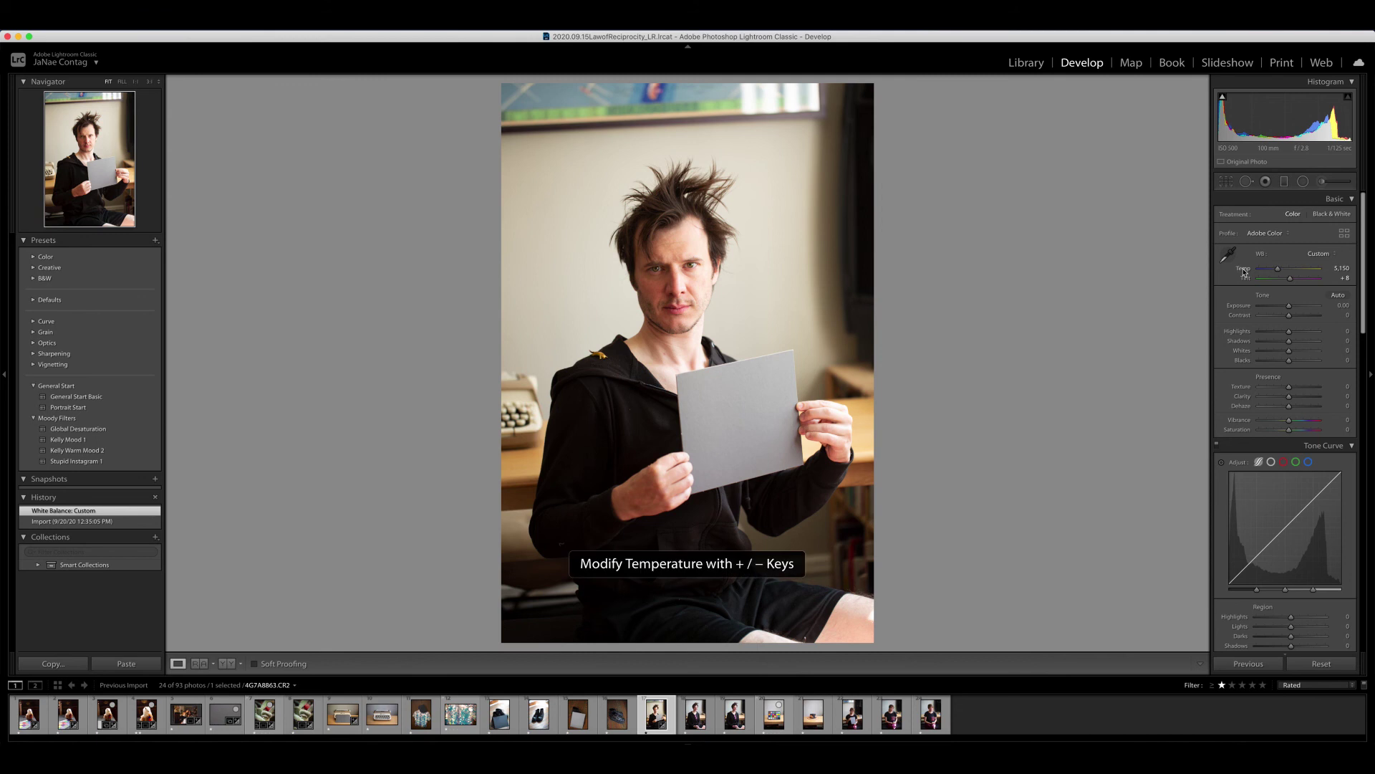
Lower the gray card portrait's color temperature to 4,700
key("minus")
key("minus")
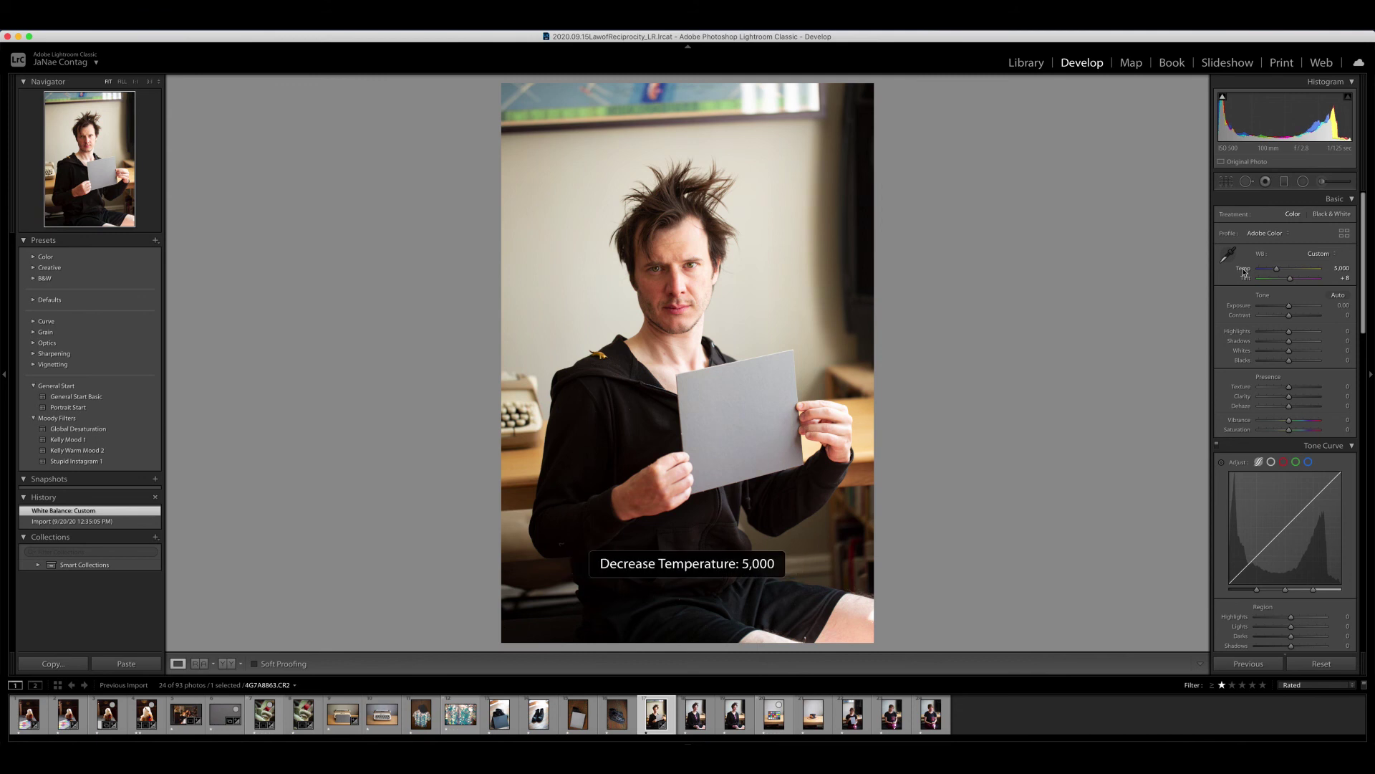
key("minus")
key("minus")
key("minus")
key("minus")
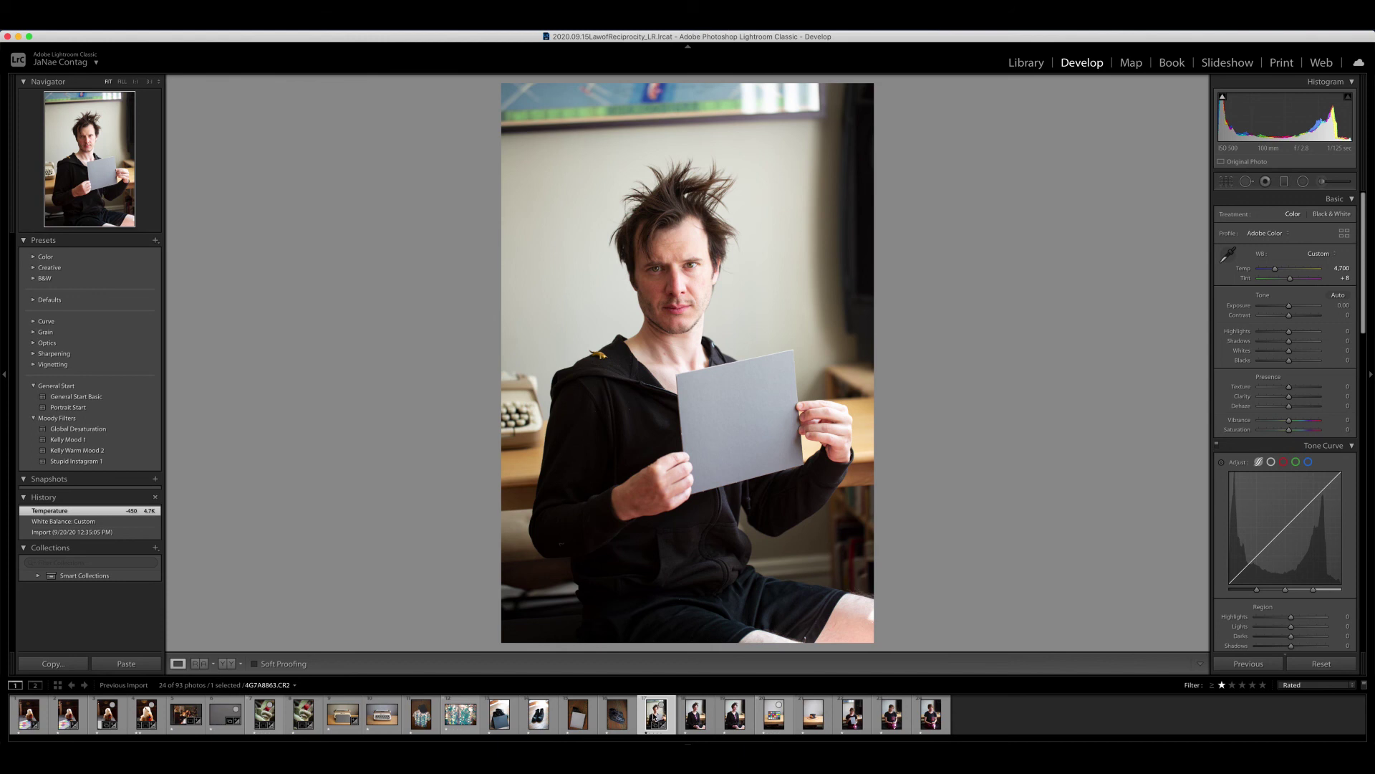
Add the next two portraits of the man to the selection and sync only White Balance from the gray card portrait
left_click(730, 718, "shift")
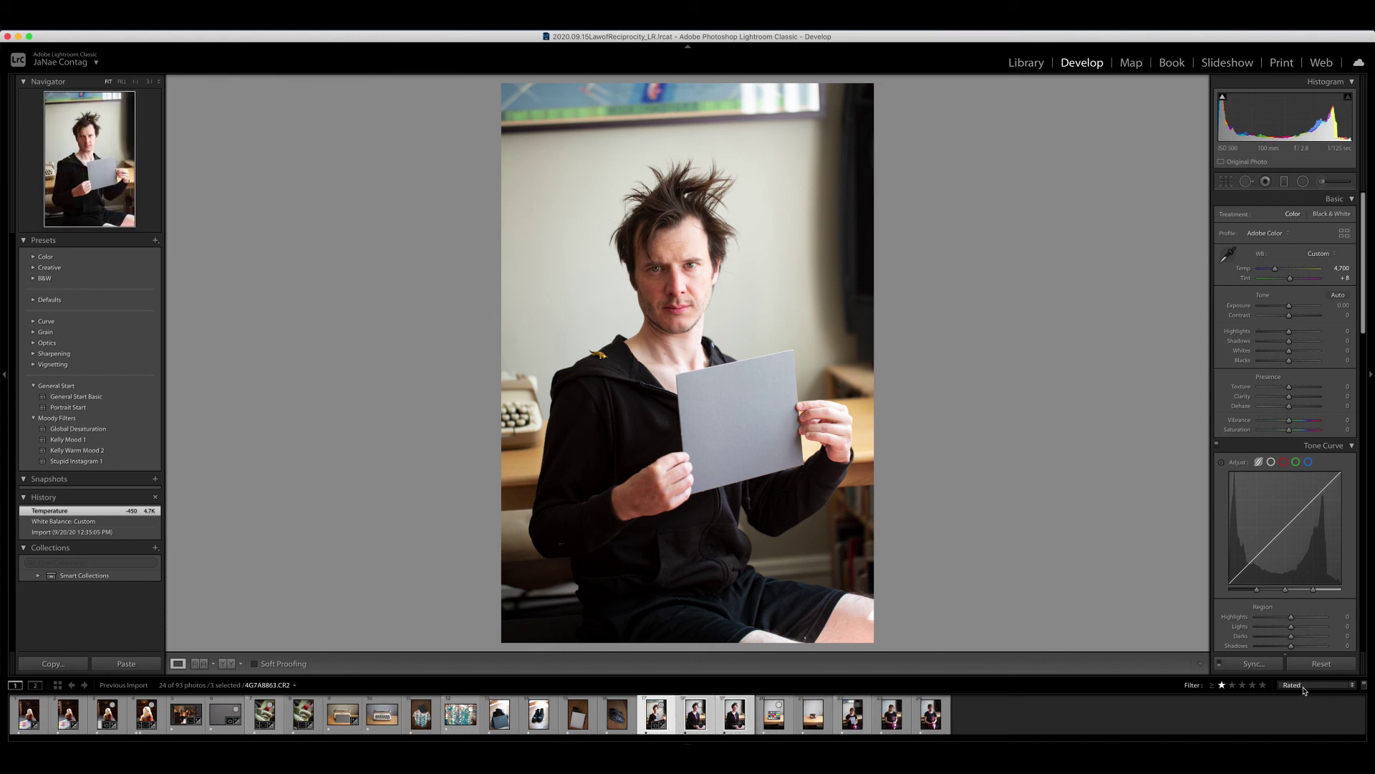
left_click(1255, 664)
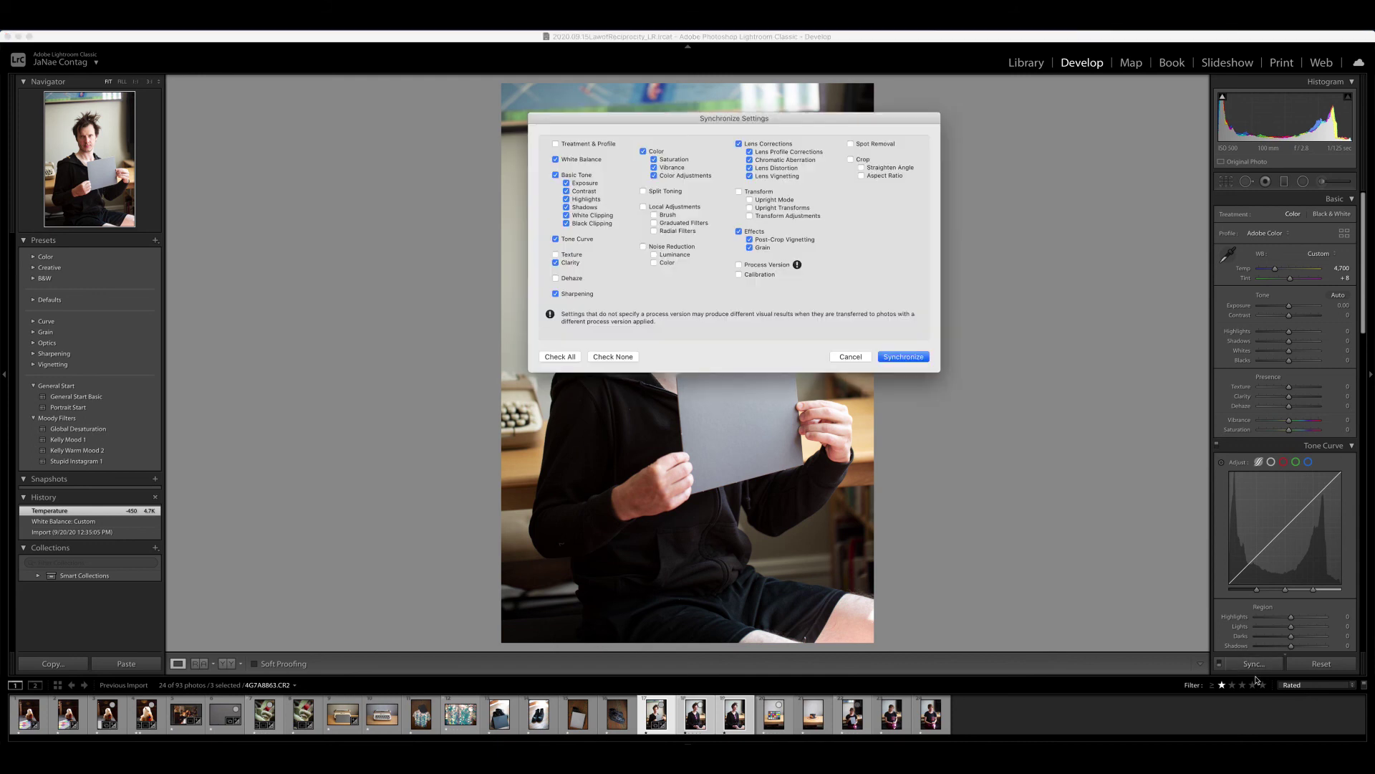
left_click(613, 357)
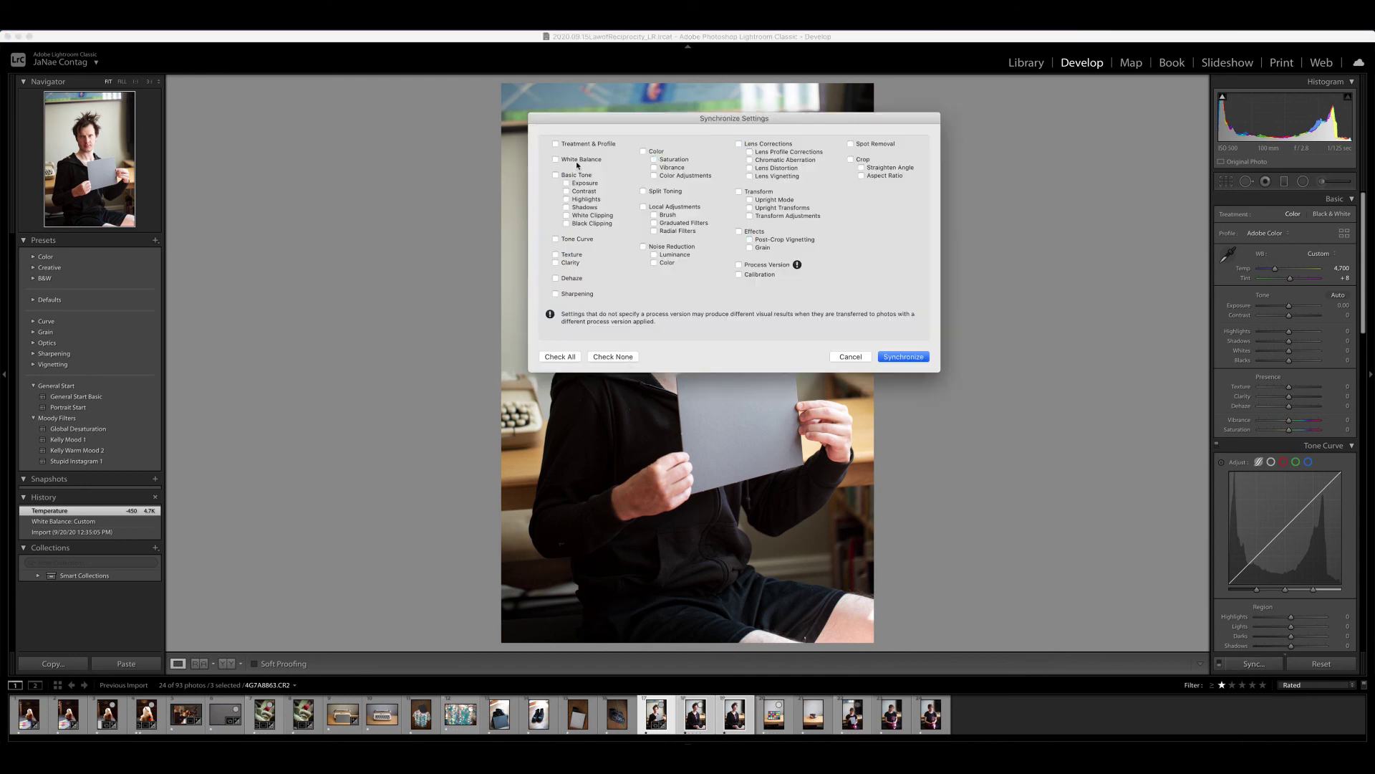
left_click(902, 358)
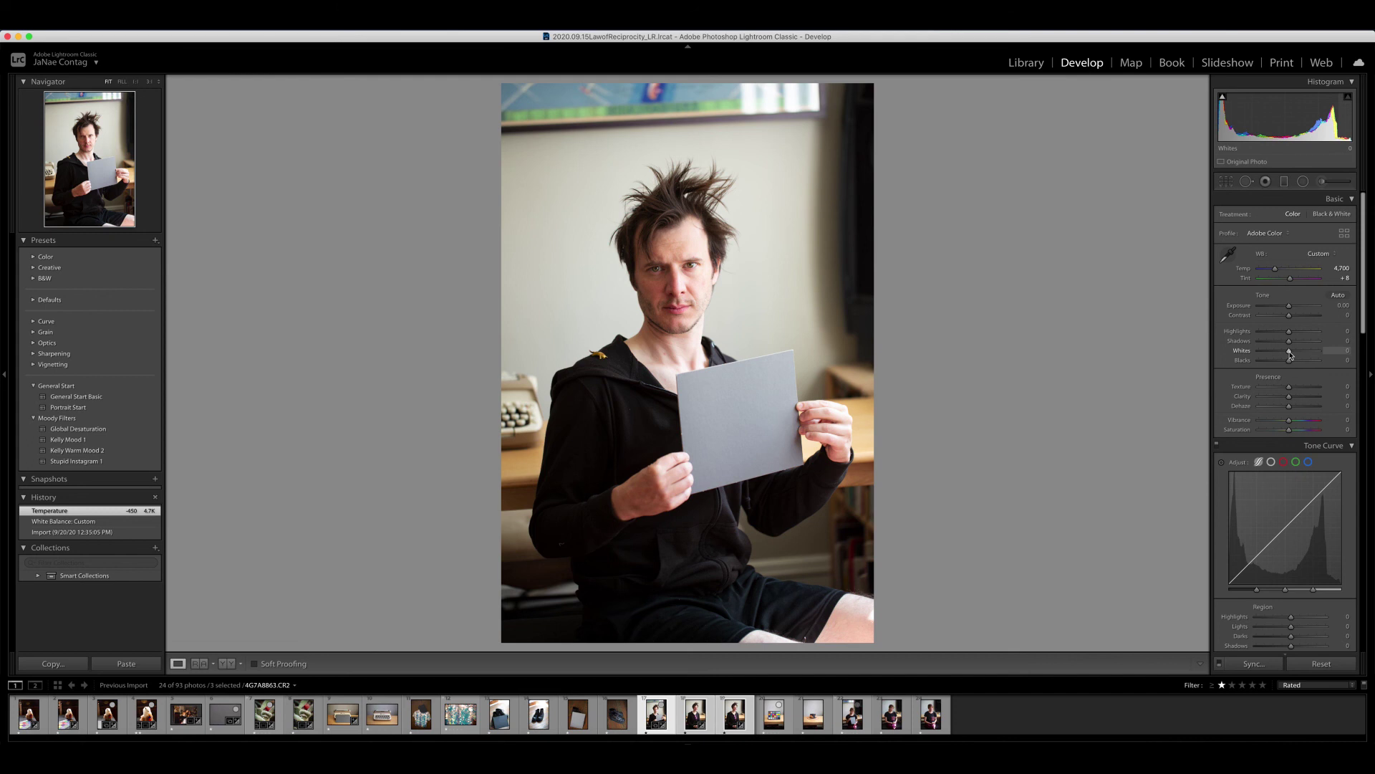
Set the gray card portrait's Whites to +4 and Blacks to +29
key("alt")
left_click_drag(1289, 353, 1298, 363)
key("alt")
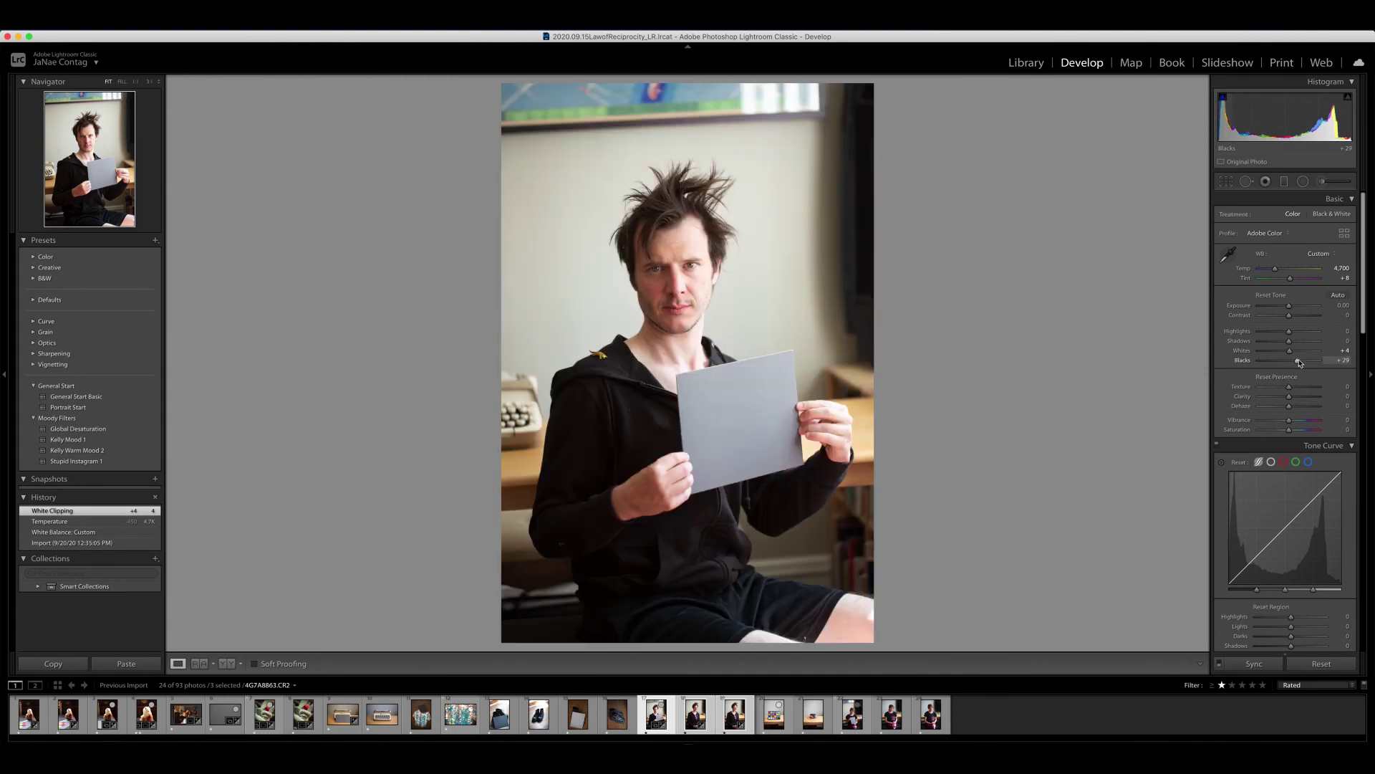
Turn on Remove Chromatic Aberration and Enable Profile Corrections for the gray card portrait
left_click_drag(1366, 314, 1361, 594)
left_click(1260, 270)
left_click(1261, 279)
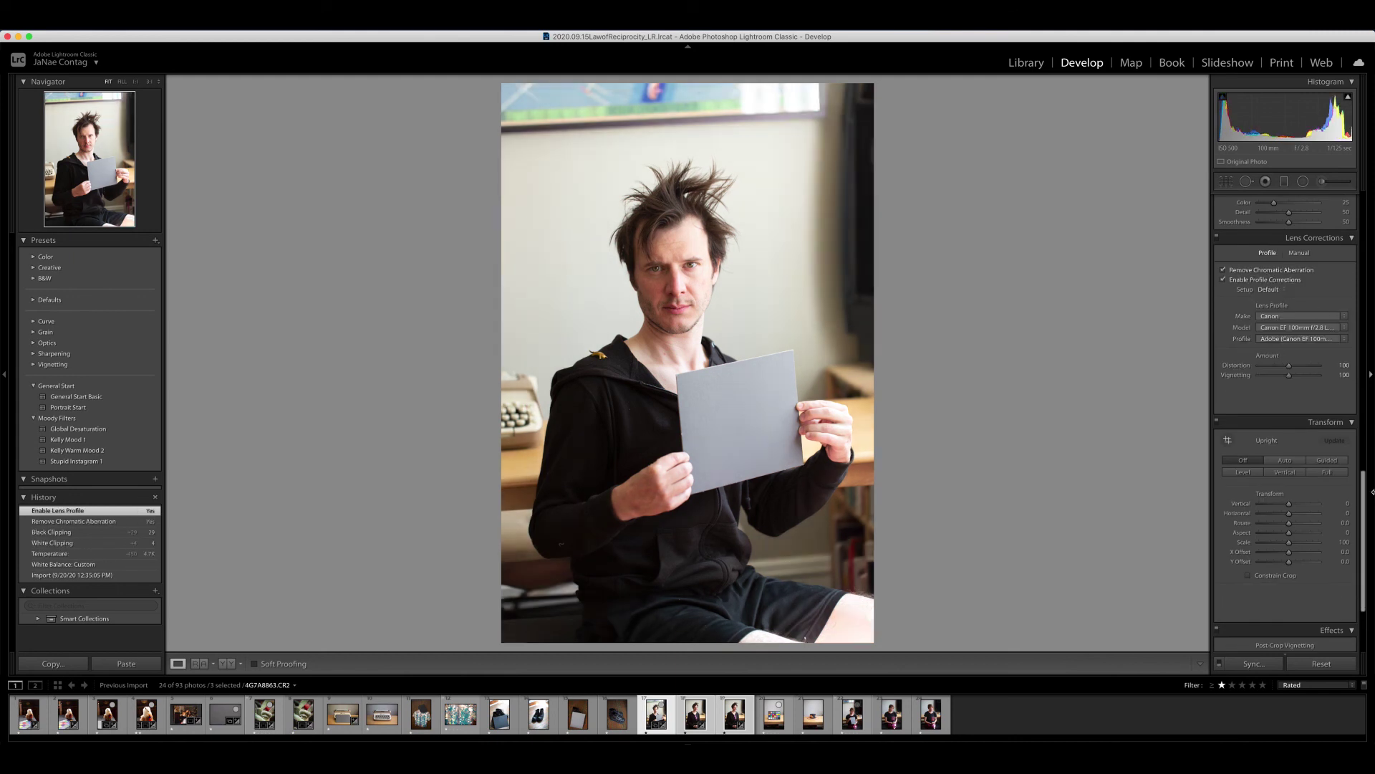
Set the gray card portrait's Sharpening Amount to 50
left_click_drag(1365, 494, 1359, 397)
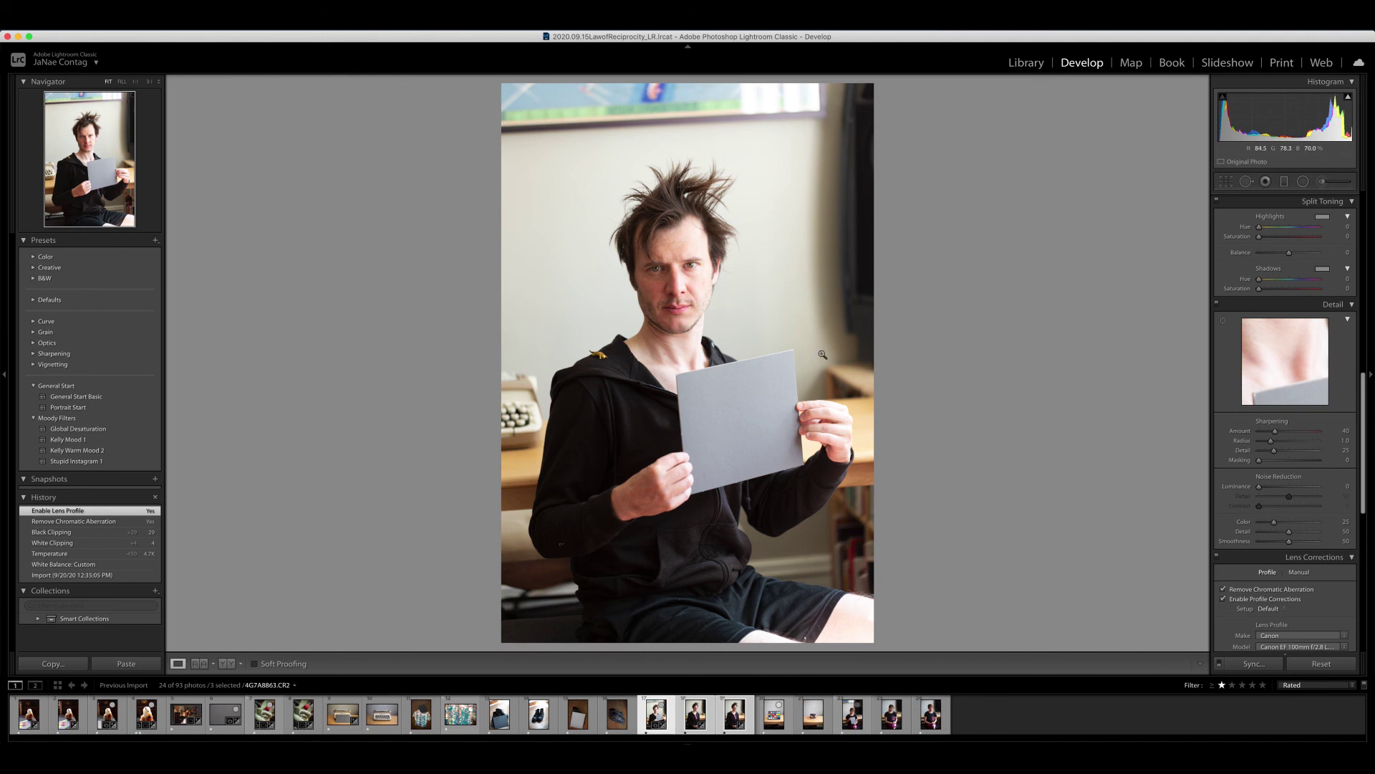
left_click(1335, 429)
type("50")
key("Return")
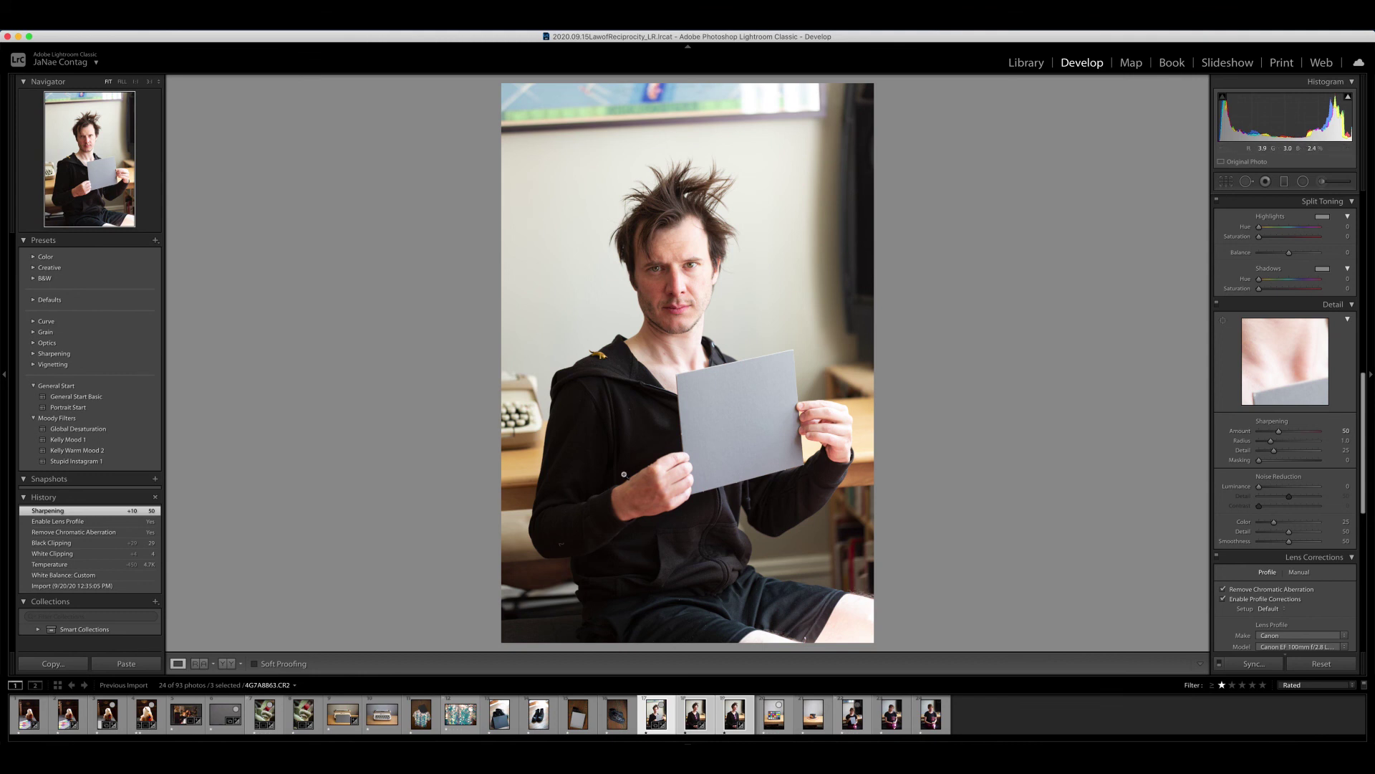
Synchronize White Balance, White Clipping, Black Clipping, Sharpening and Lens Corrections from the gray card portrait to the other two selected portraits
left_click_drag(1364, 469, 1372, 278)
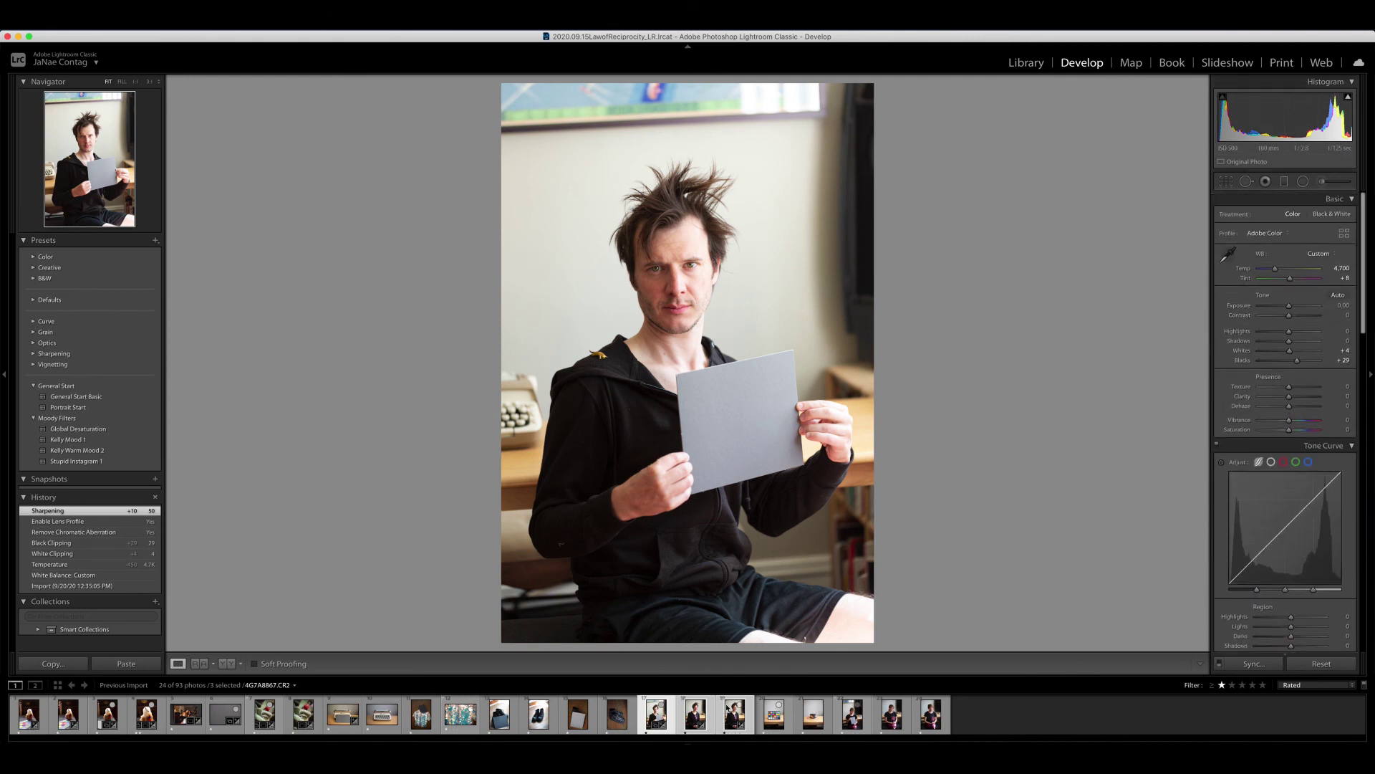
left_click(1255, 664)
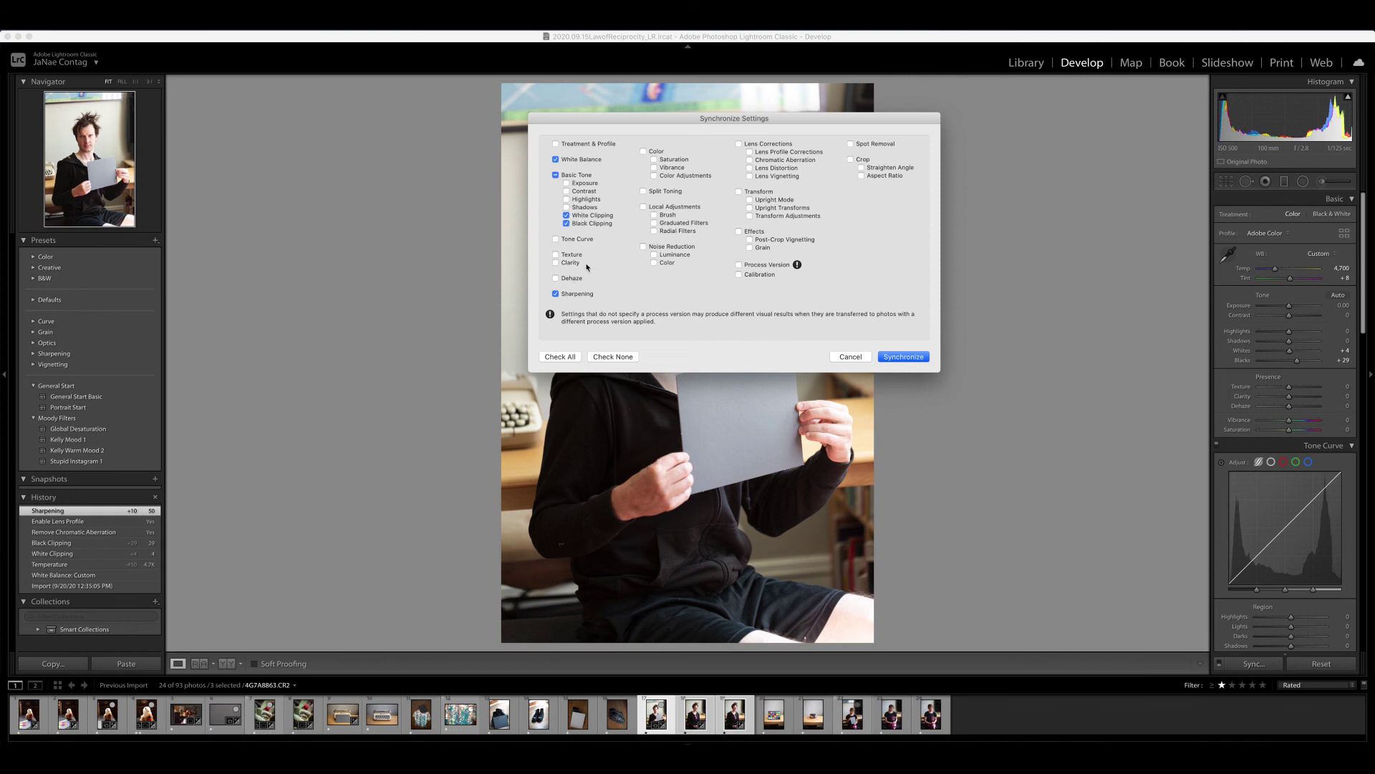
left_click(789, 146)
left_click(918, 357)
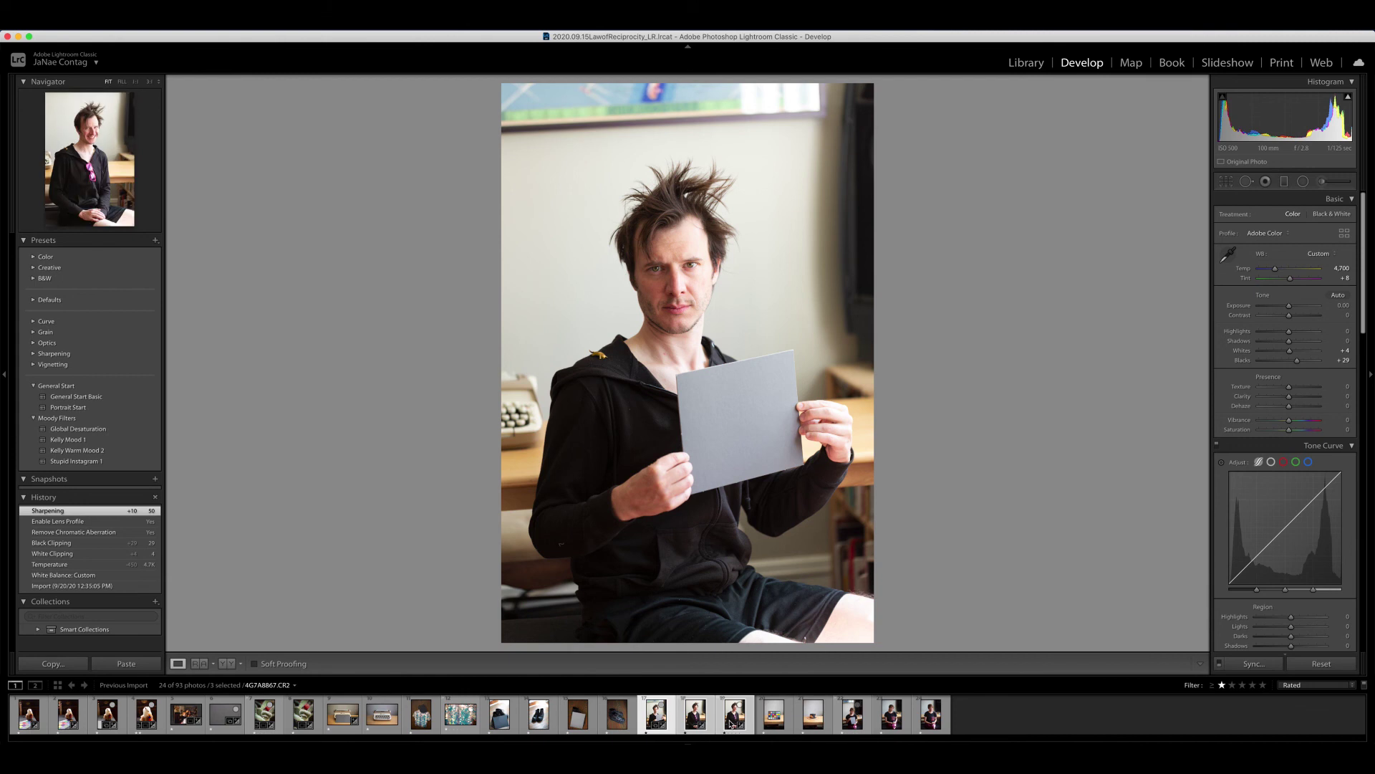
Make the smiling portrait with the pink sunglasses the only selected photo and set its Contrast to +10
left_click(689, 722)
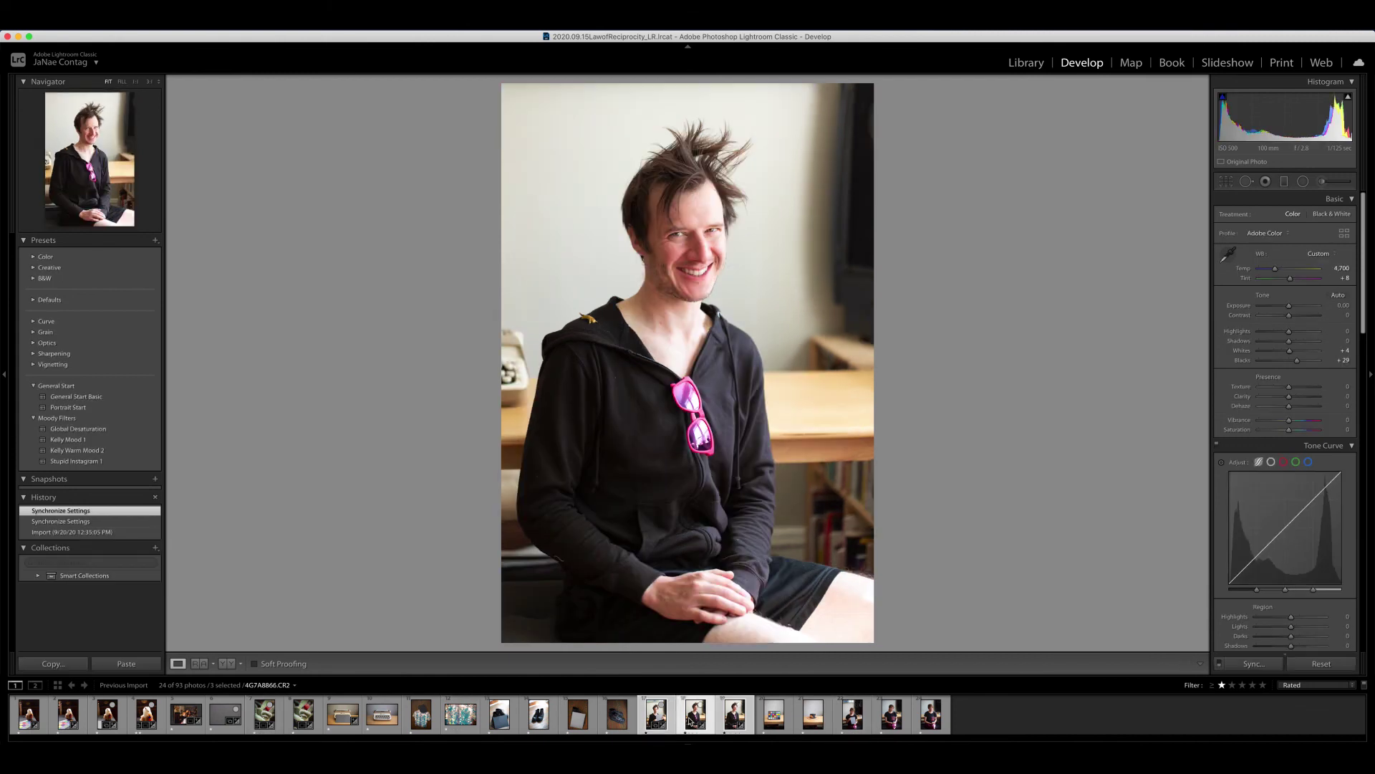
left_click(692, 718)
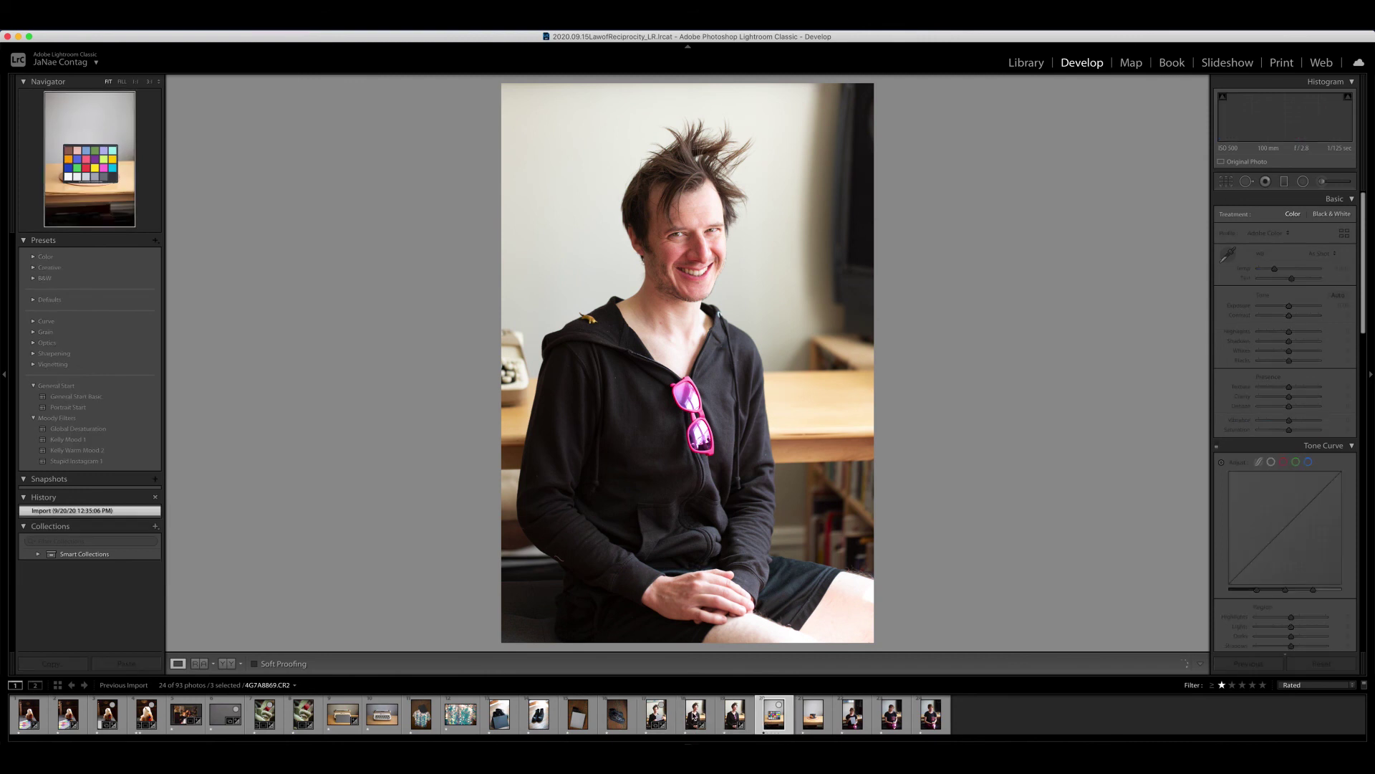
left_click(692, 716)
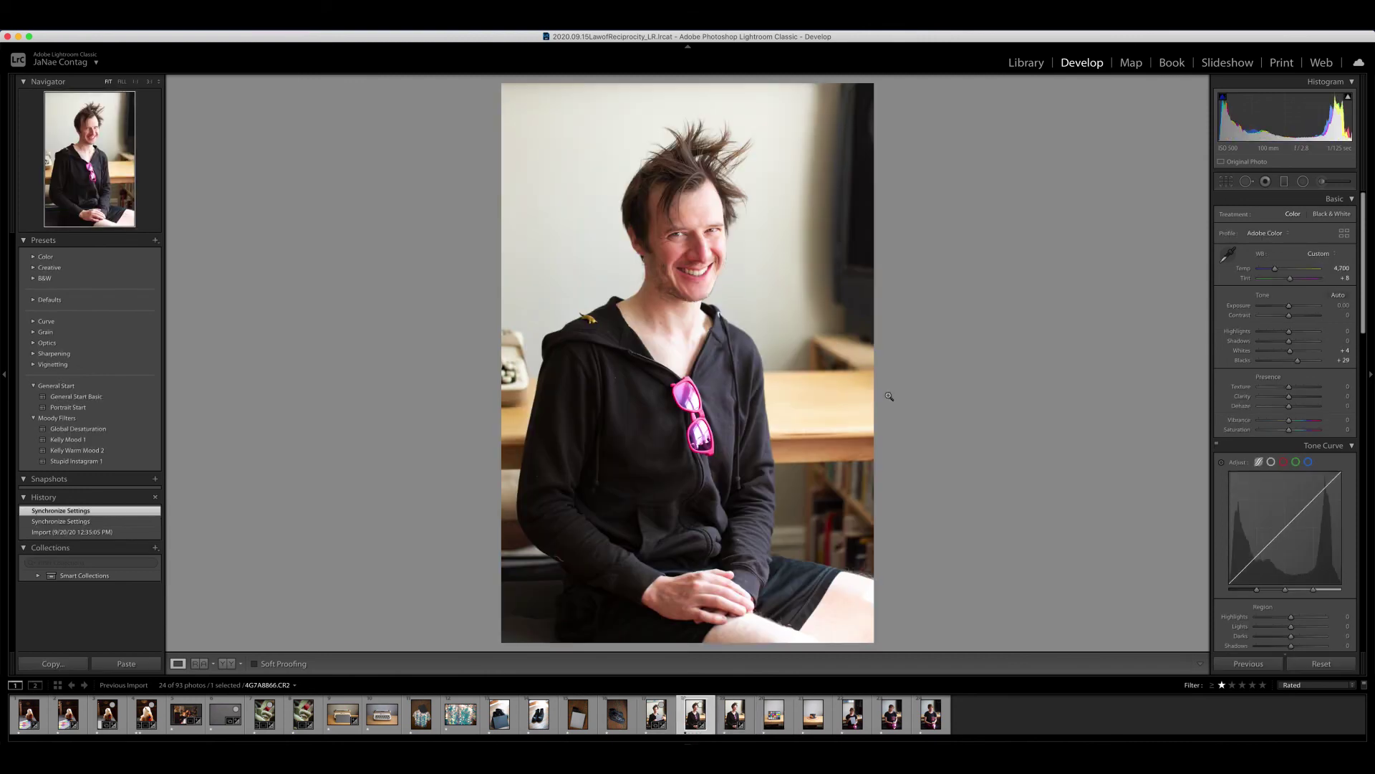
scroll(1272, 334, "down", 1)
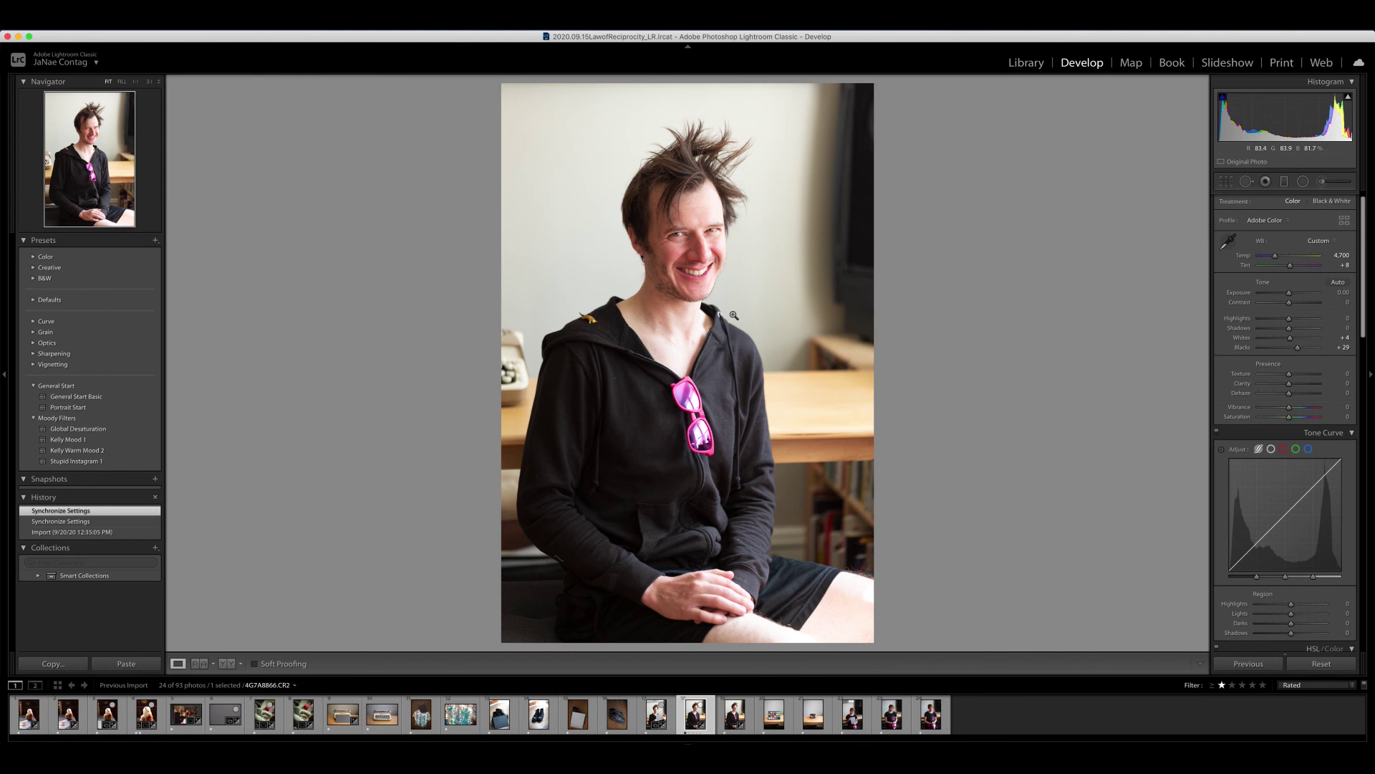
left_click(1348, 307)
type("15")
key("Return")
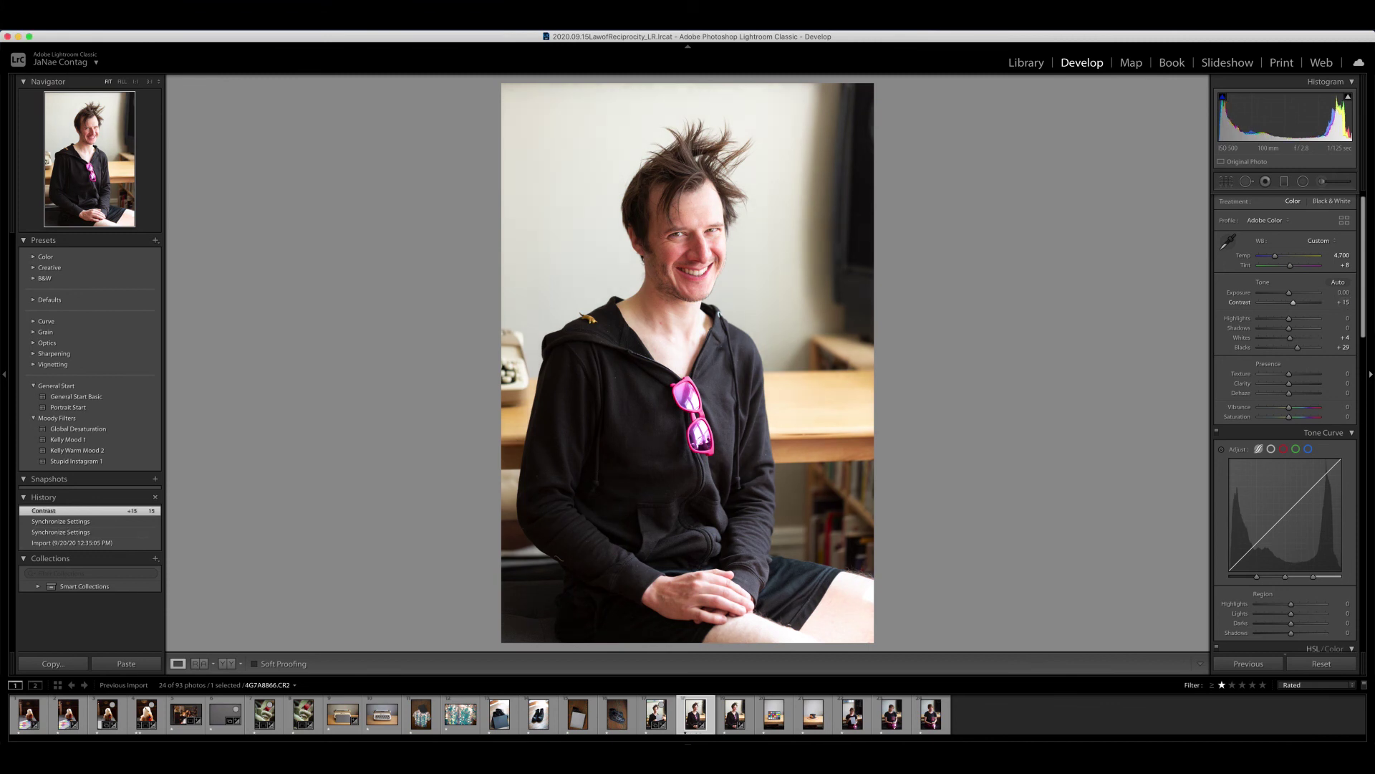
left_click(1351, 308)
type("10")
key("Return")
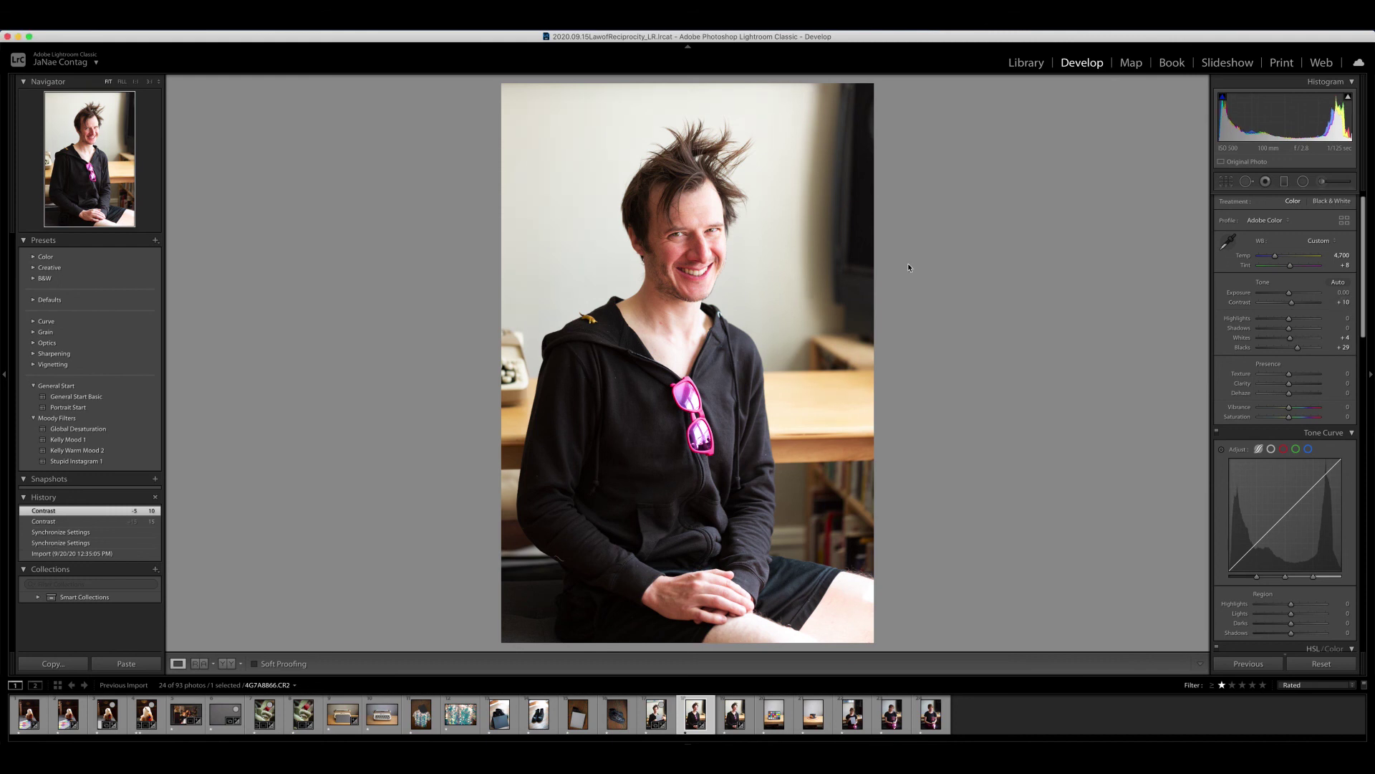
Inspect the man's face up close, and set the smiling portrait's Highlights to -19 and Shadows to +18
left_click(651, 227)
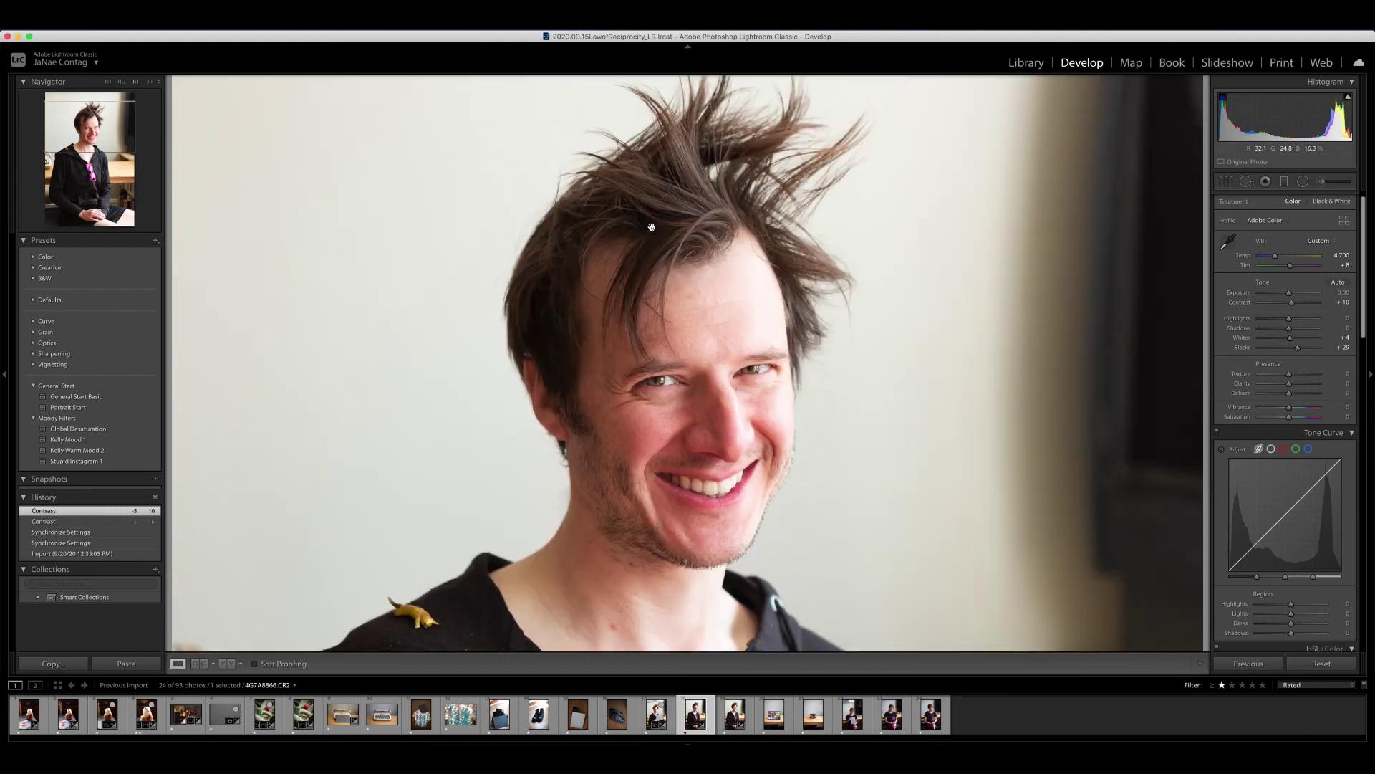
left_click(1167, 365)
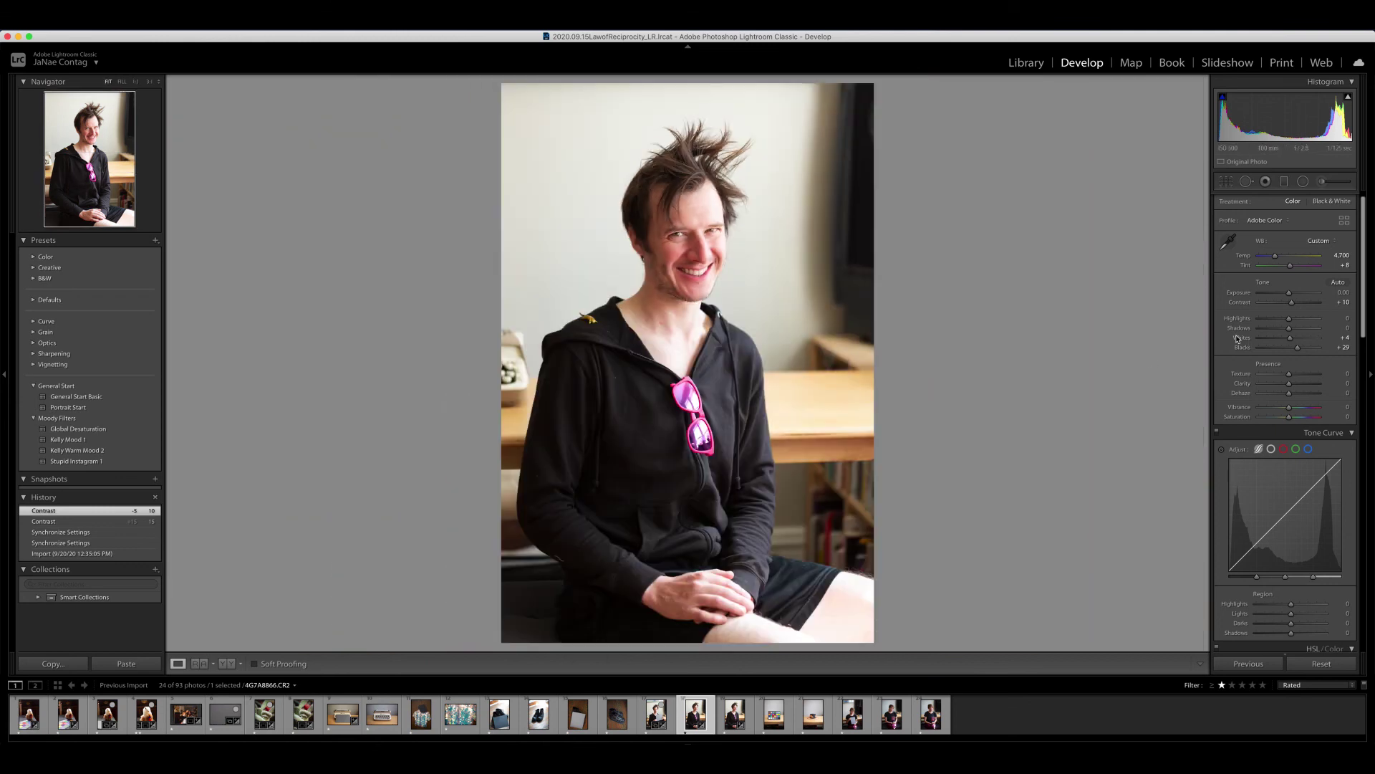
left_click(681, 235)
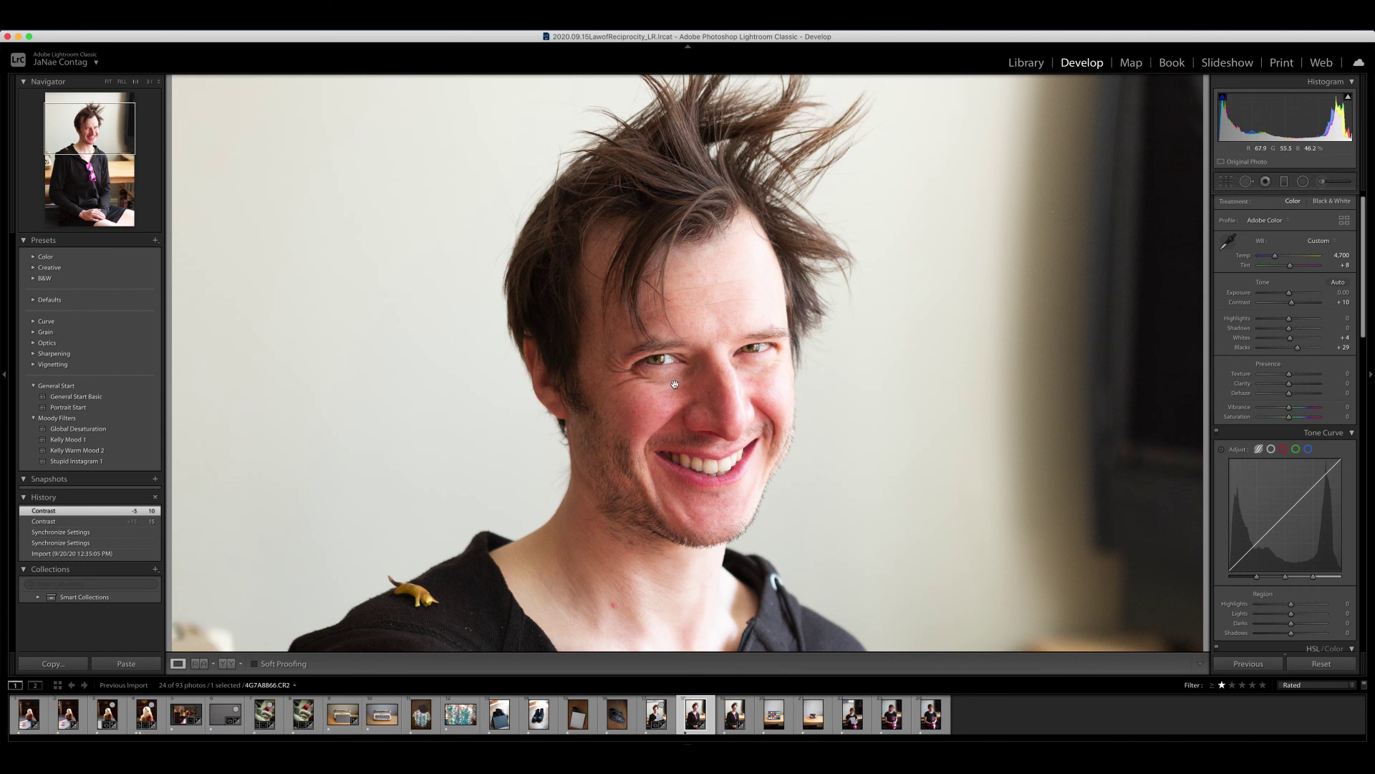
left_click(717, 375)
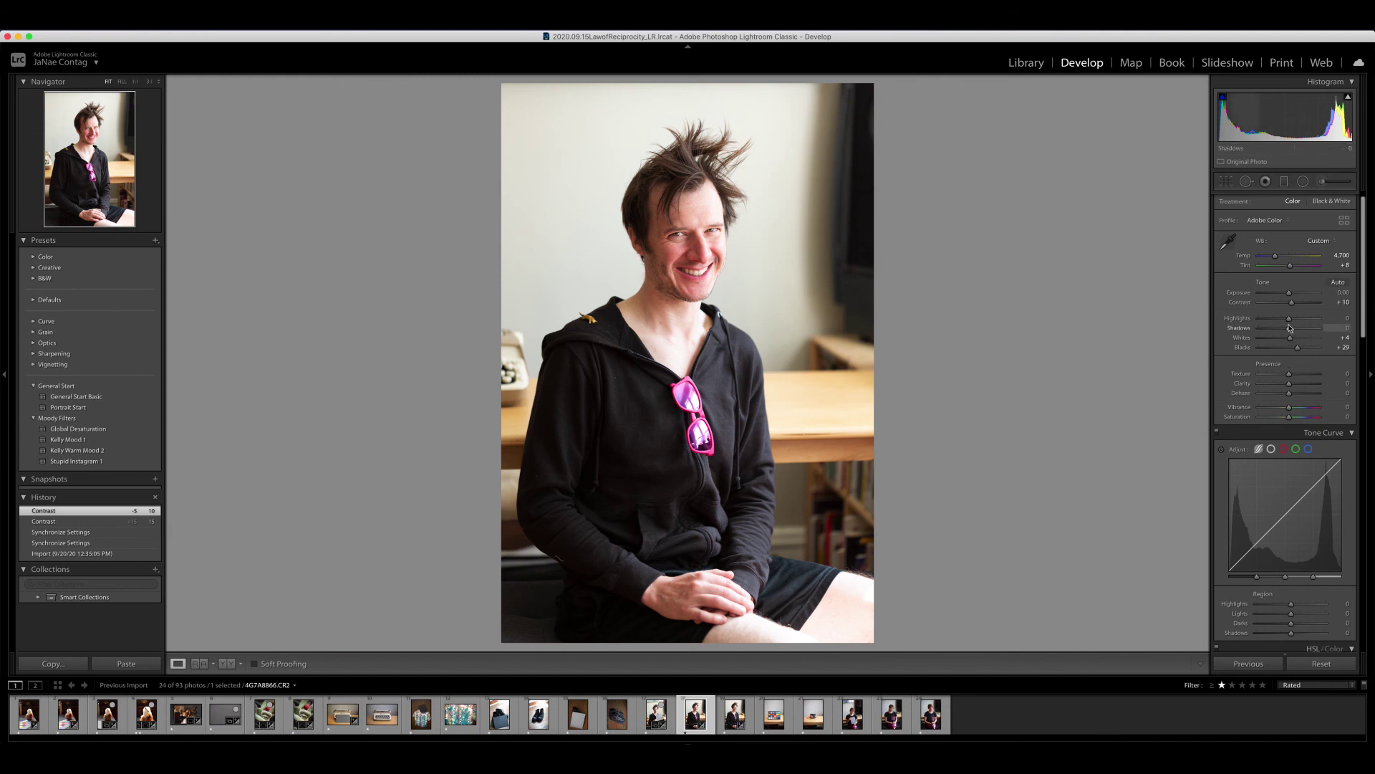
left_click_drag(1288, 322, 1282, 324)
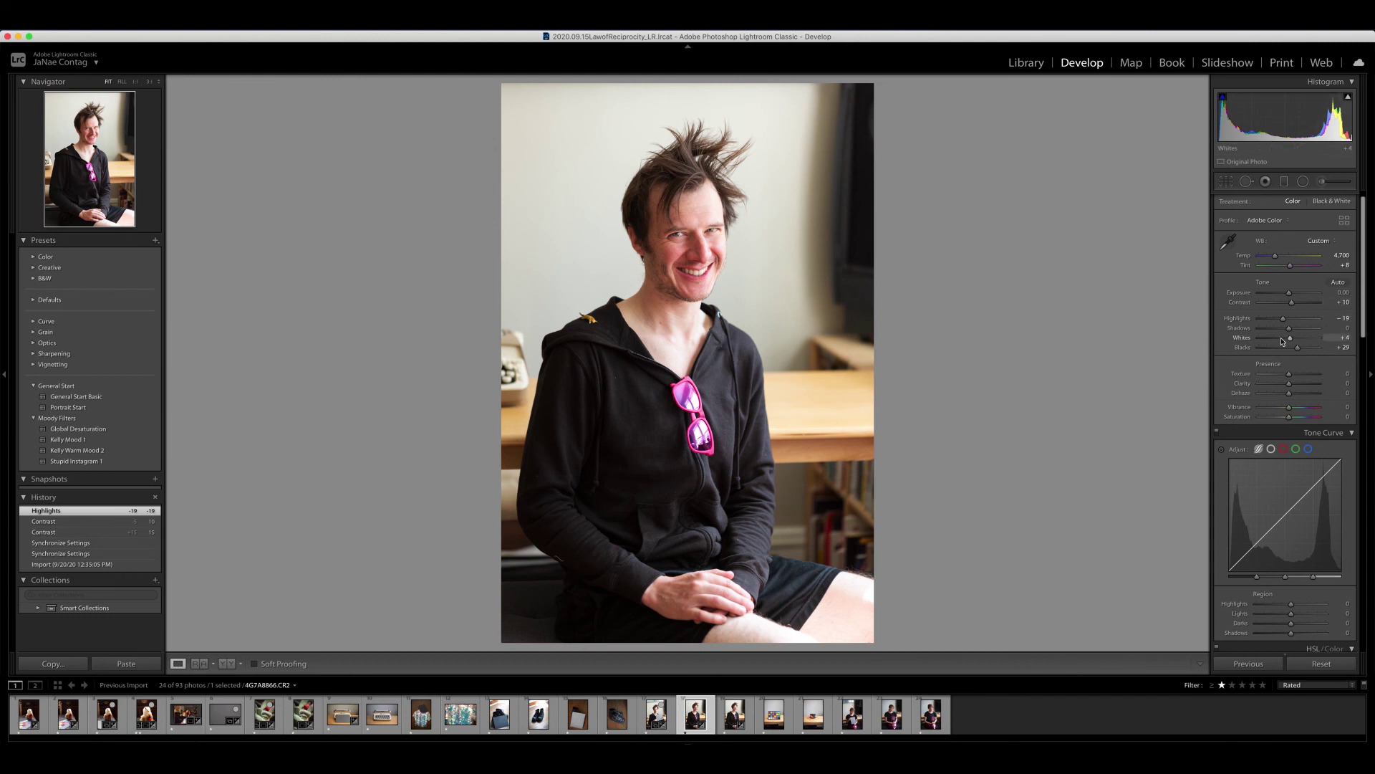
left_click_drag(1291, 333, 1297, 332)
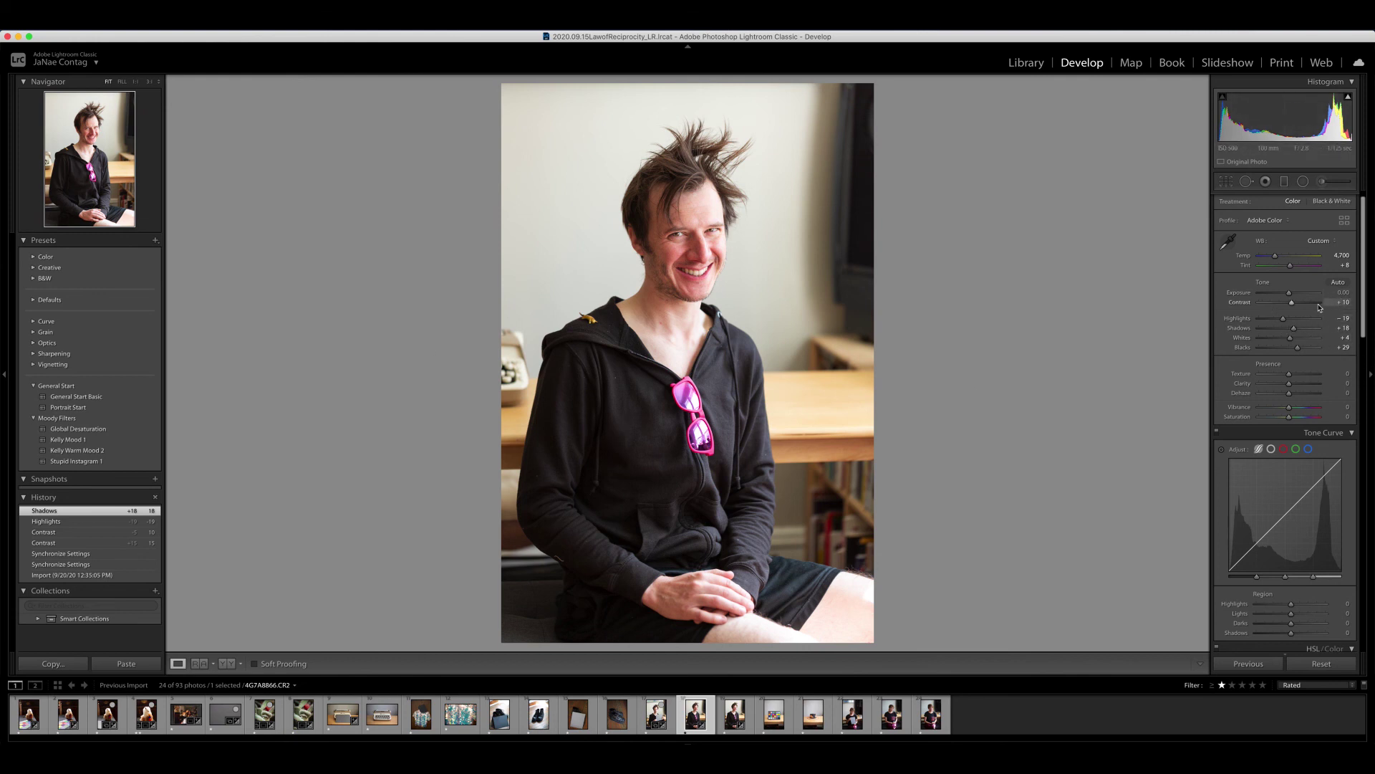
Set the smiling portrait's Tone Curve region values to Lights +3 and Darks +20
scroll(1289, 428, "down", 3)
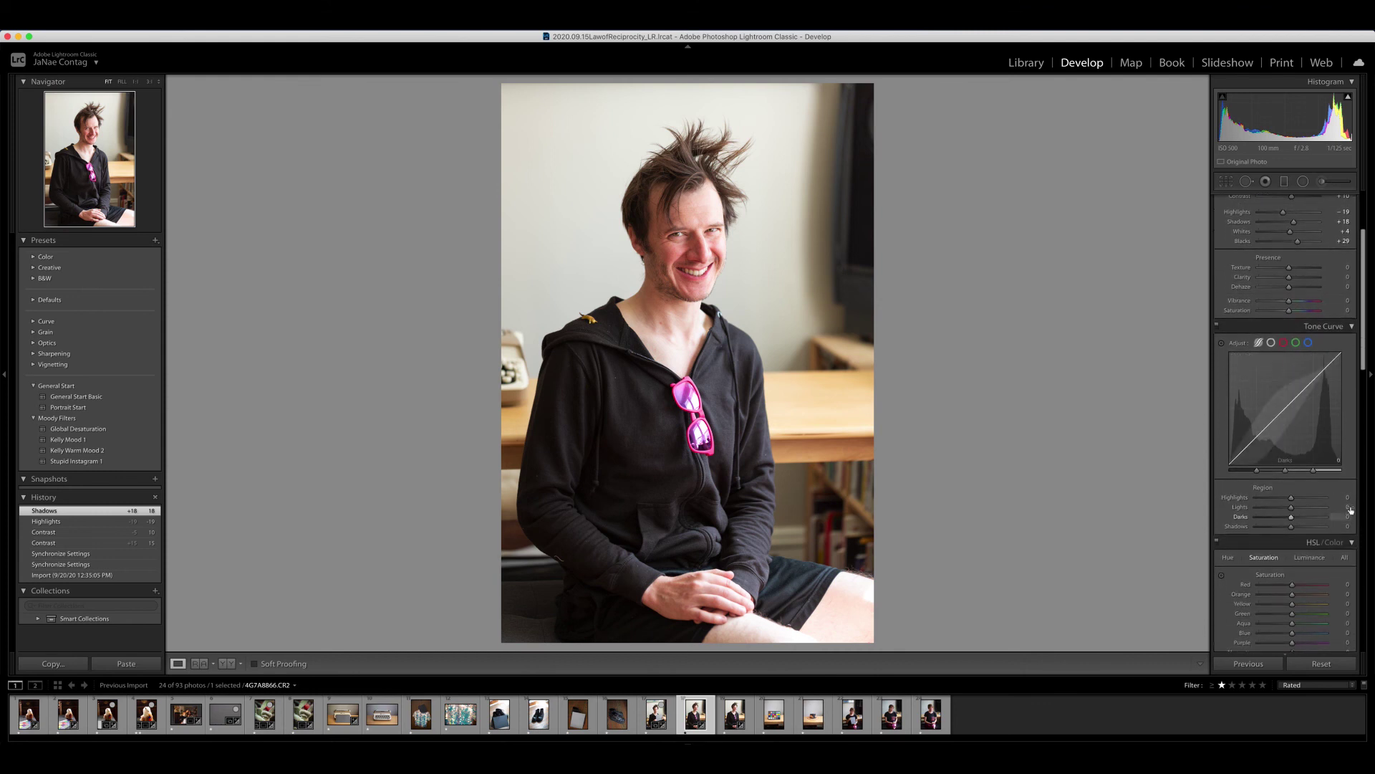
left_click(1348, 507)
type("3")
key("Return")
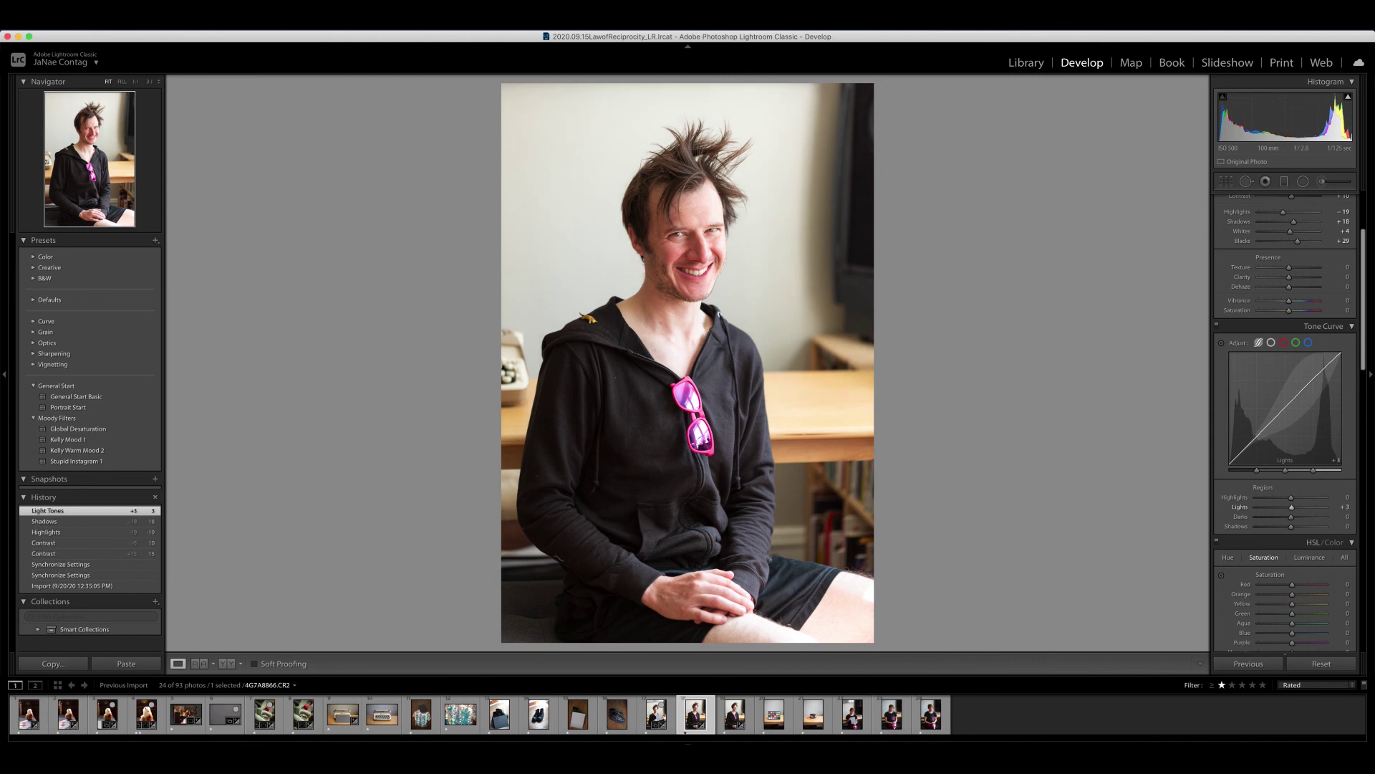
left_click(1346, 517)
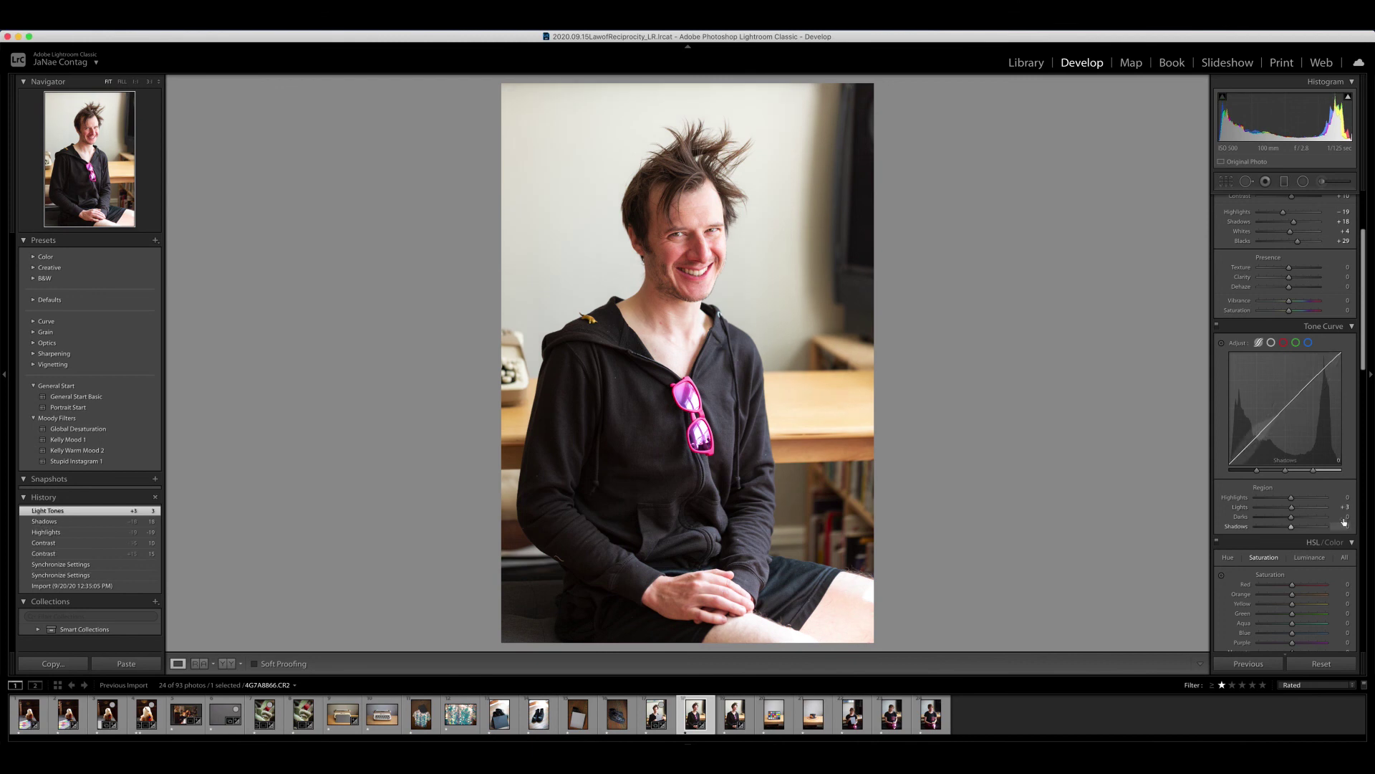
type("20")
key("Return")
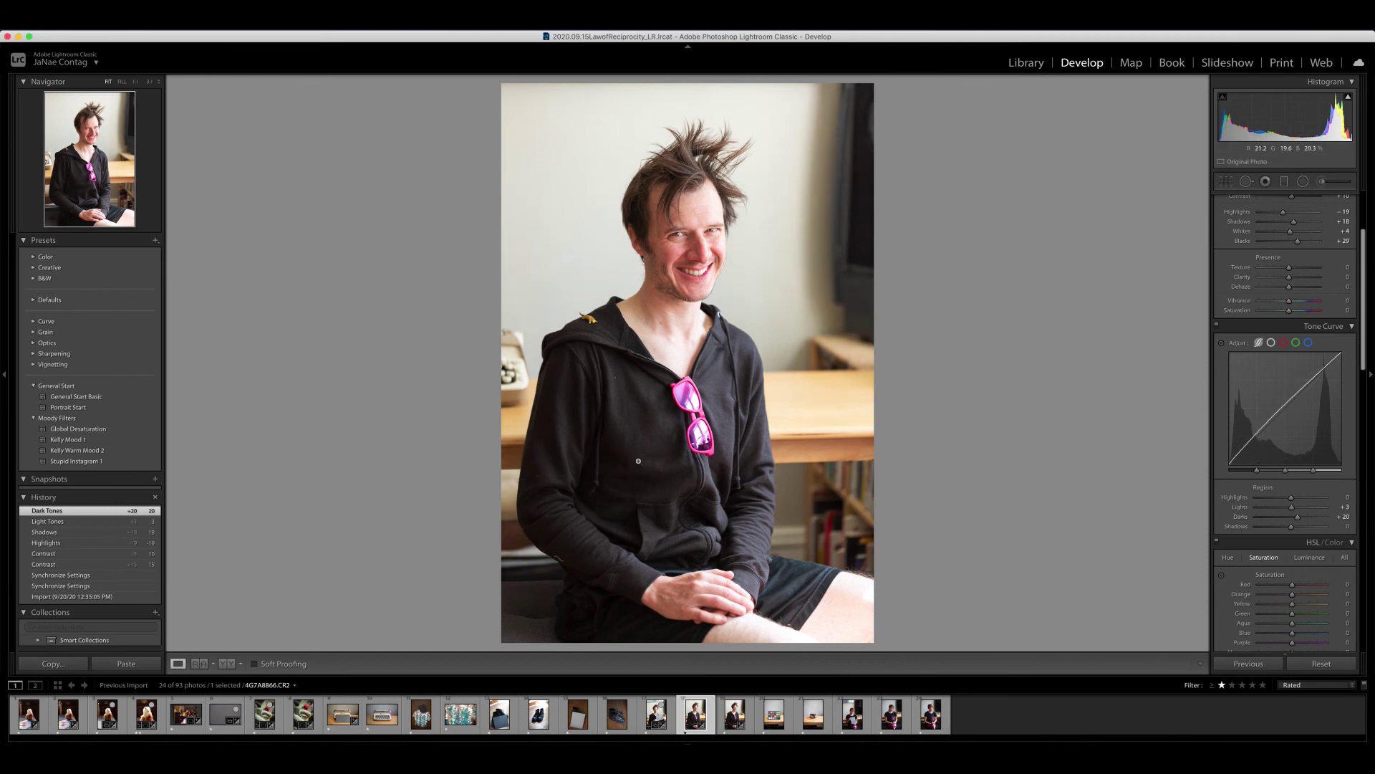
Refine the smiling portrait's Tone Curve regions to Darks +17 and Shadows -6
left_click(1350, 527)
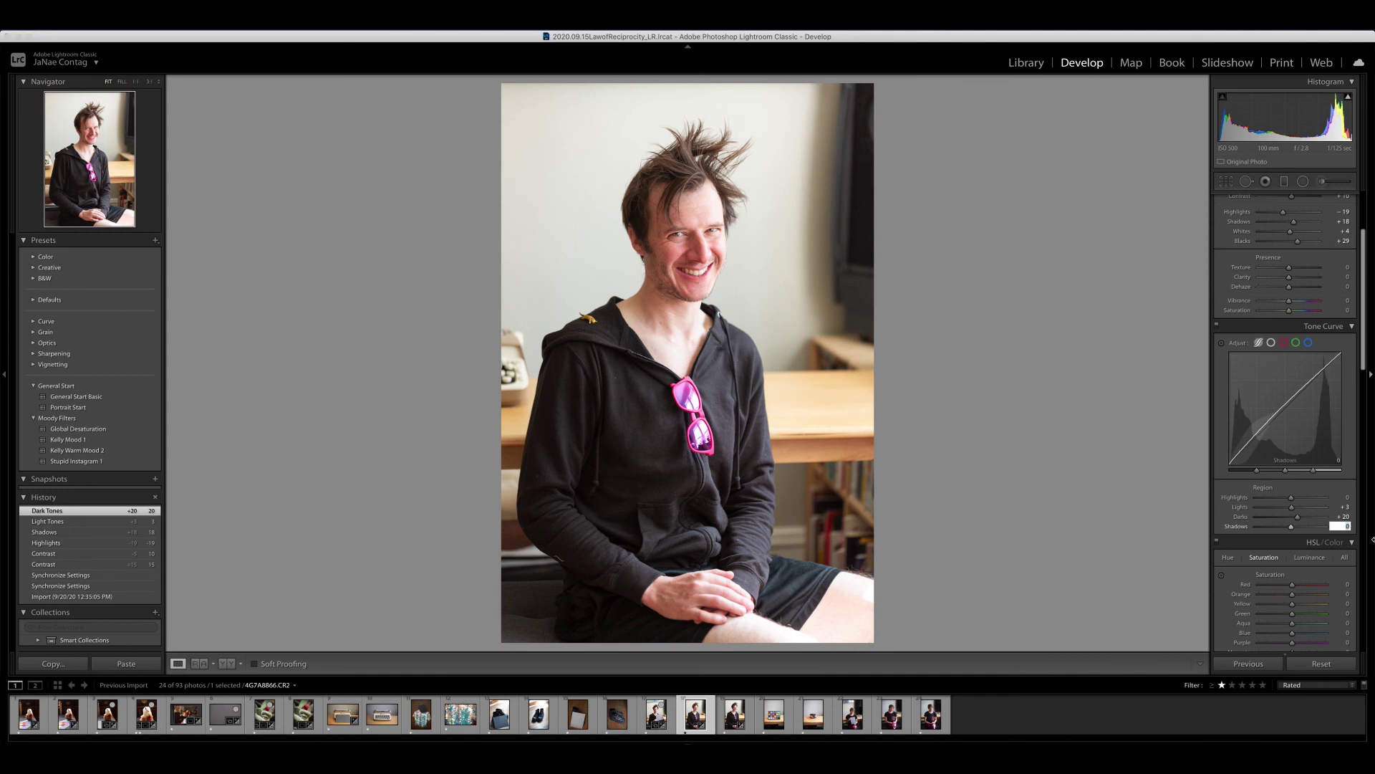
key("Return")
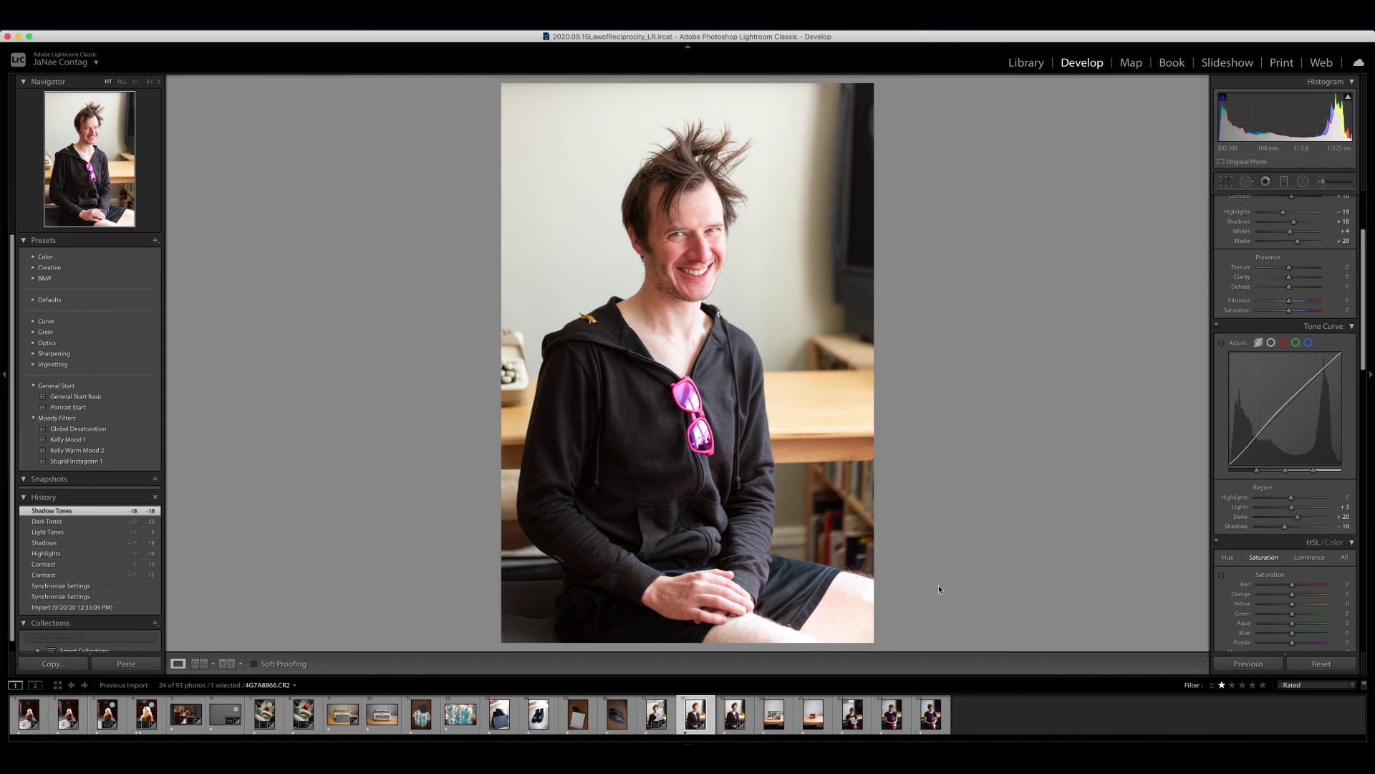
left_click_drag(1297, 518, 1289, 531)
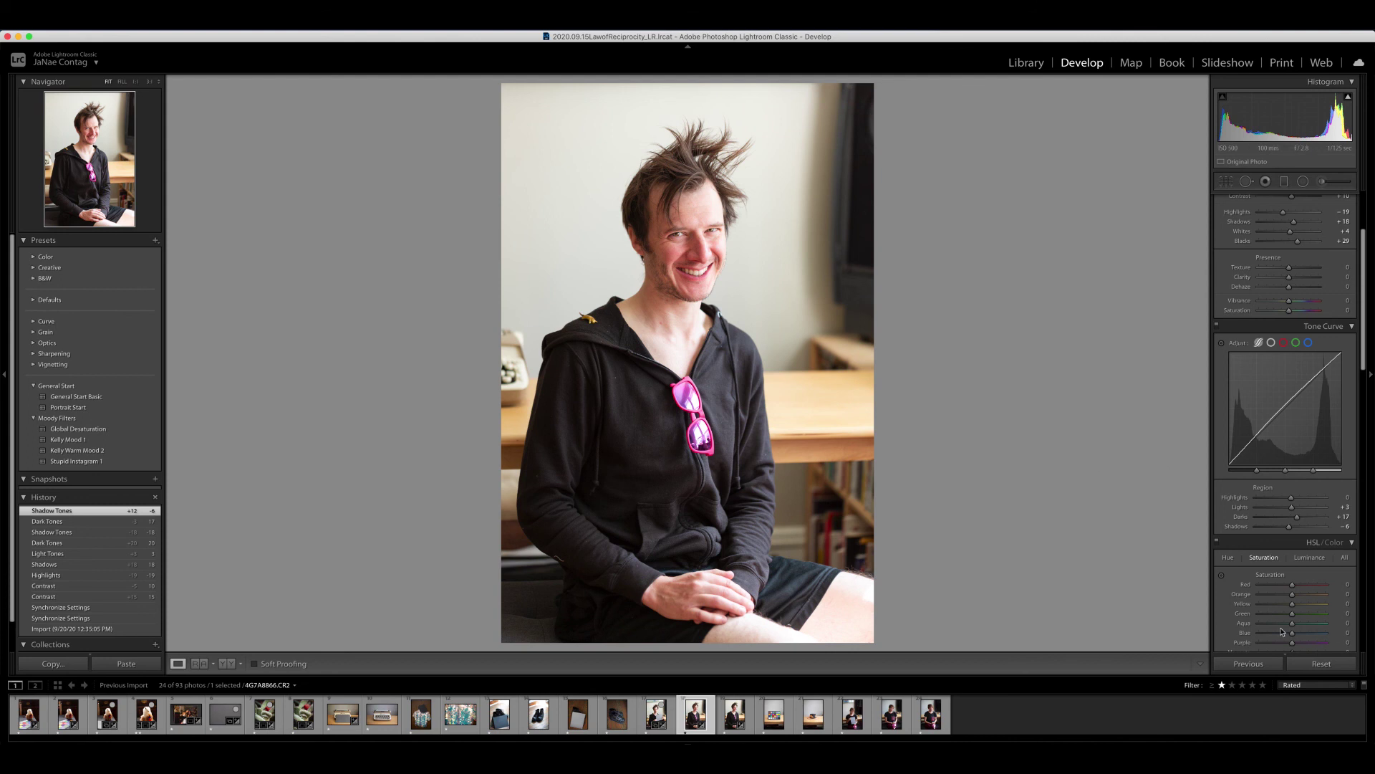
Set the smiling portrait's Magenta and Purple saturation to -15 each in the HSL adjustments
scroll(1283, 528, "down", 3)
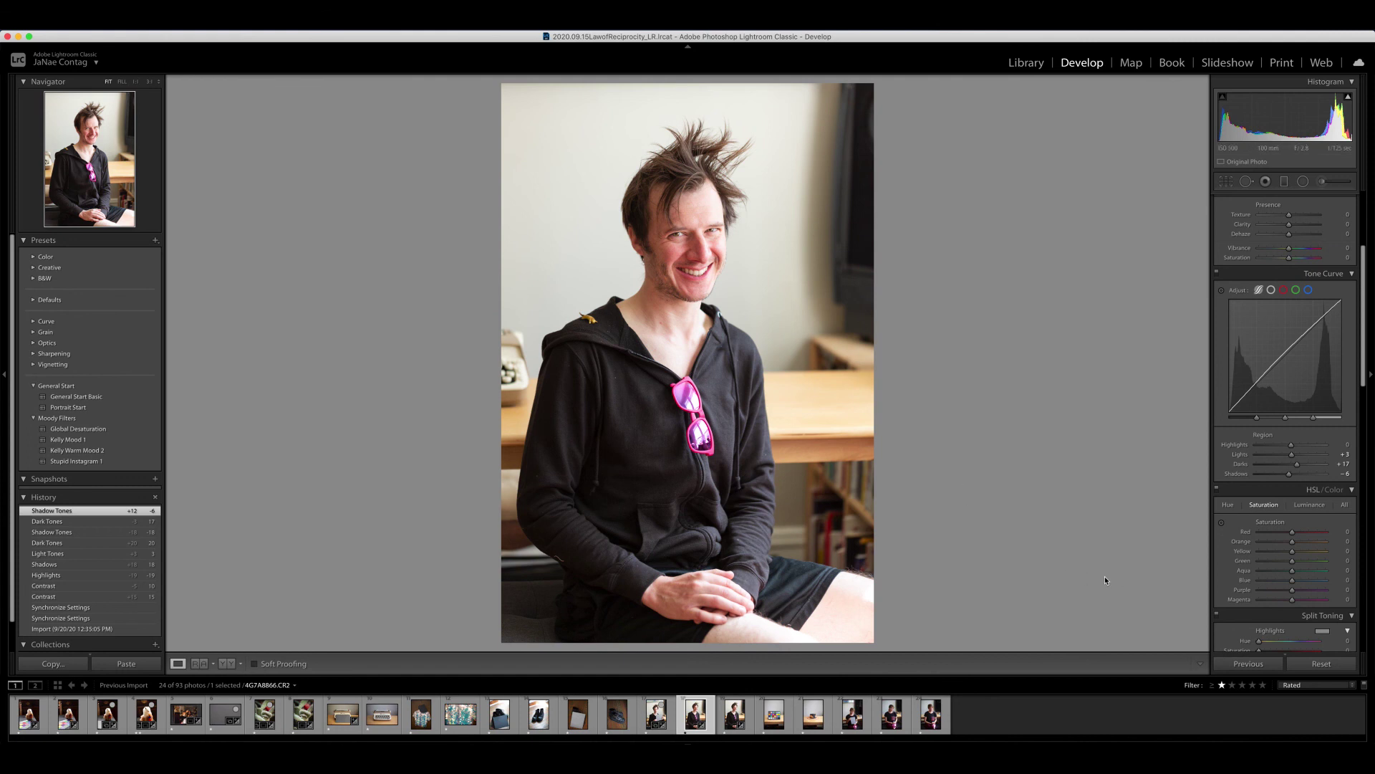
left_click(1347, 599)
key("BackSpace")
key("Return")
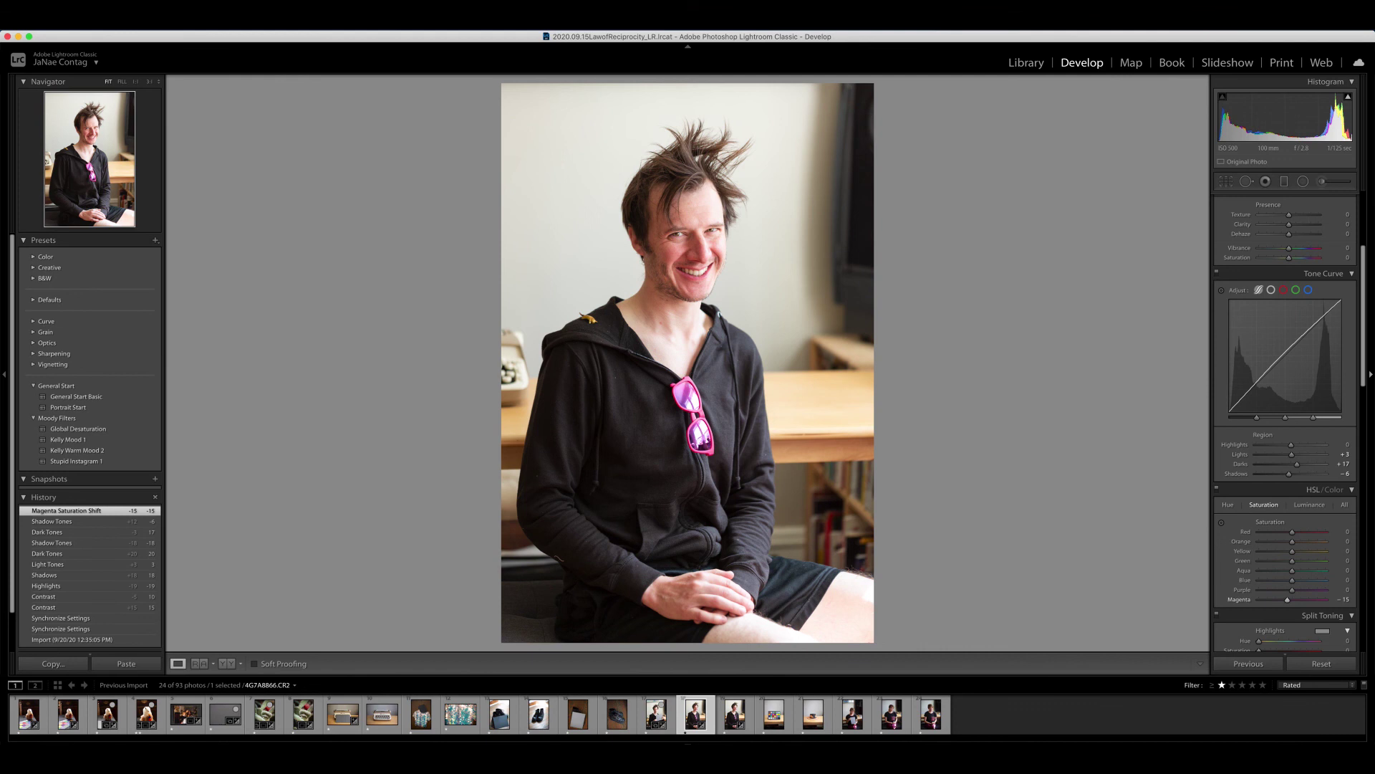
left_click(1339, 589)
type("-15")
key("Return")
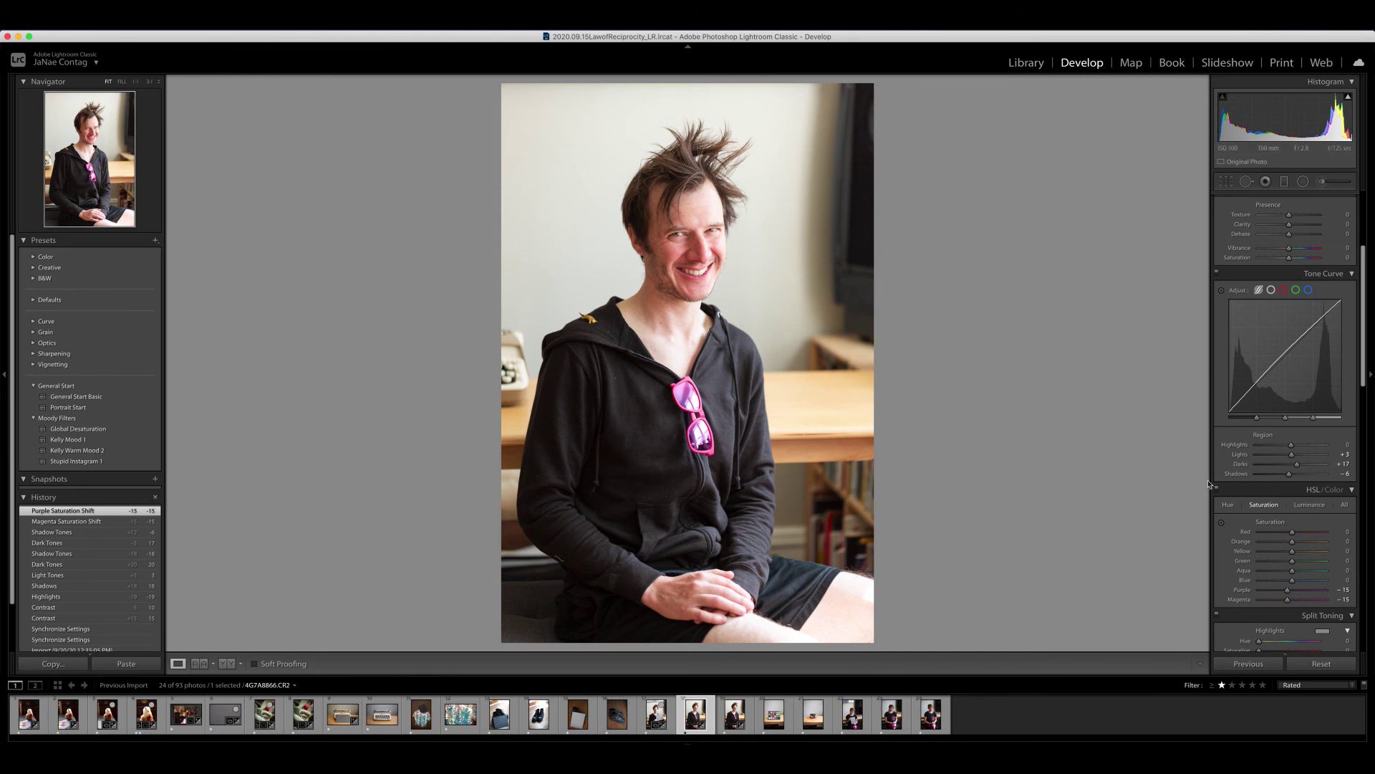
Set the smiling portrait's Orange saturation to -10, and compare the image with the HSL adjustments off and on
left_click(1341, 541)
type("-10")
key("Return")
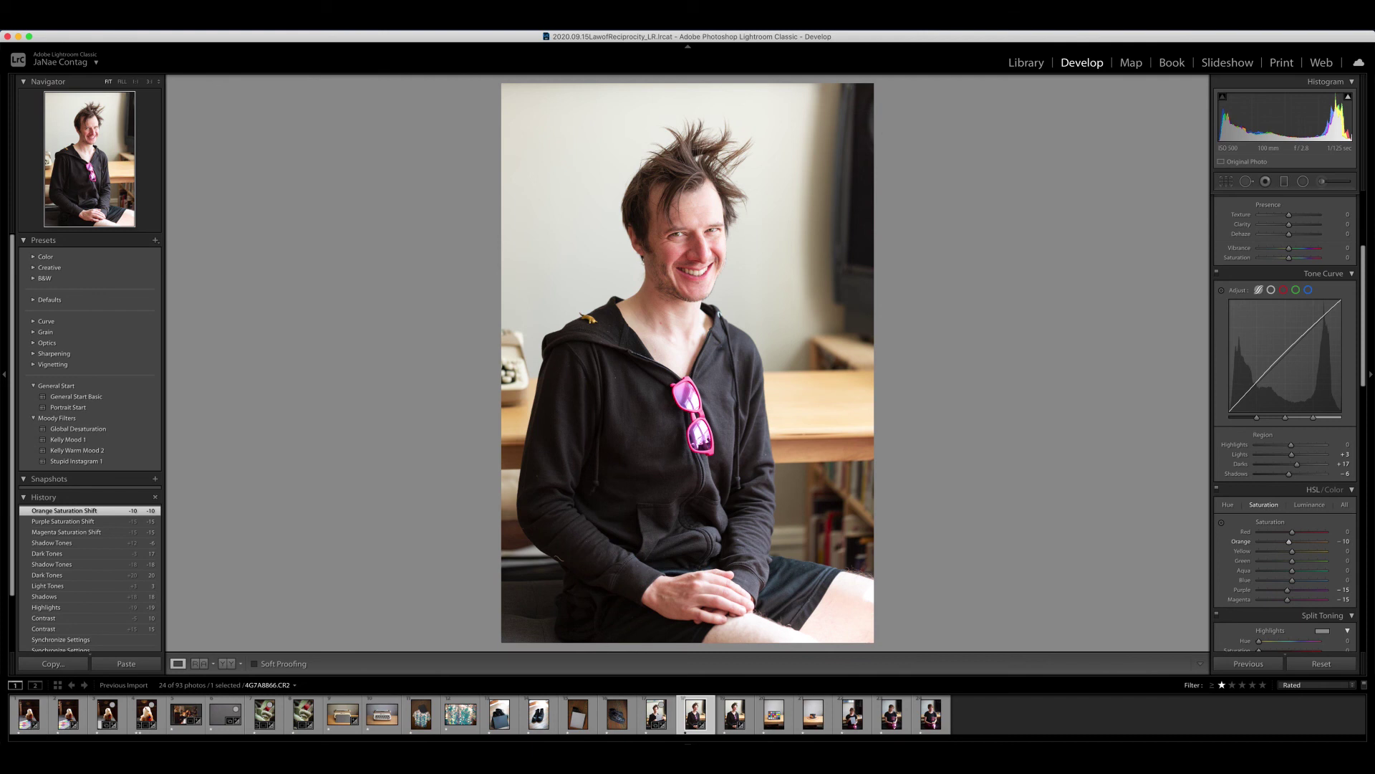
left_click(1217, 490)
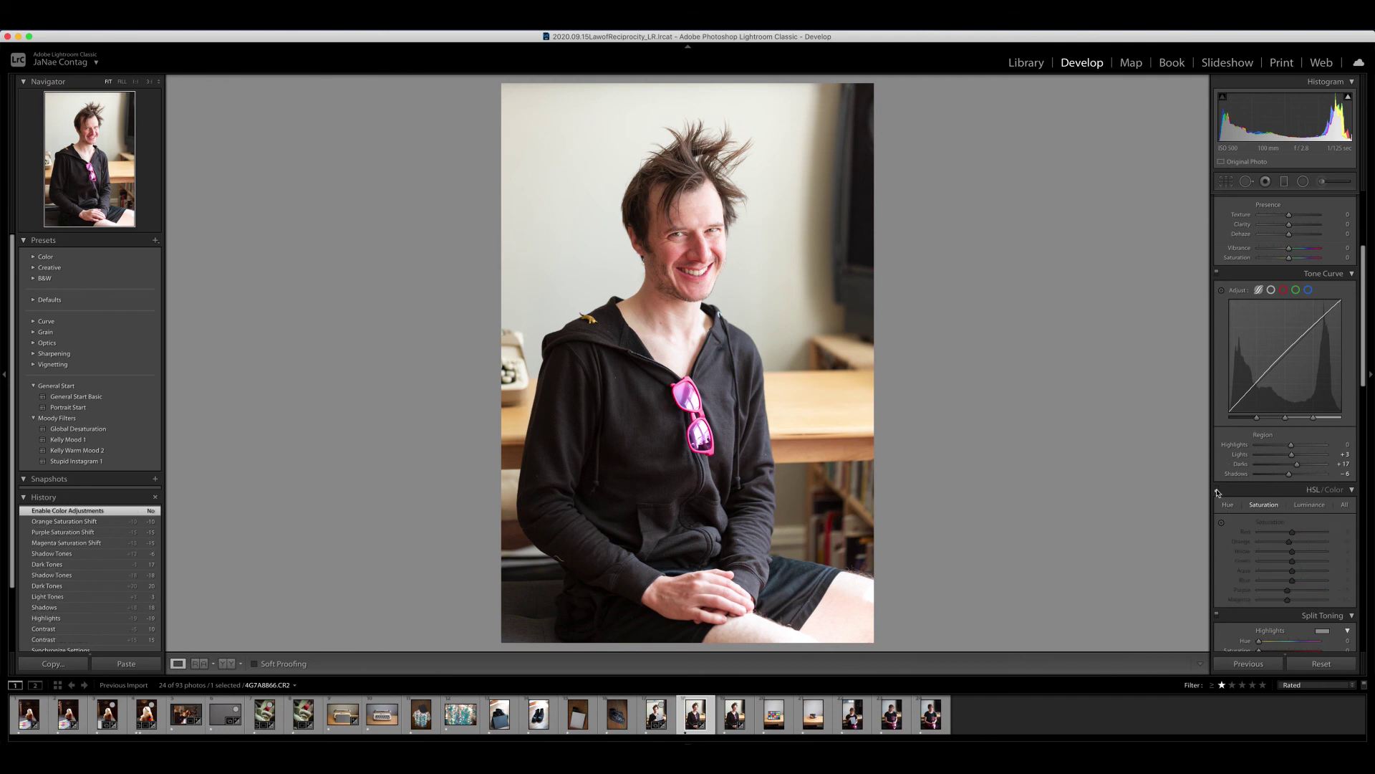
left_click(1216, 492)
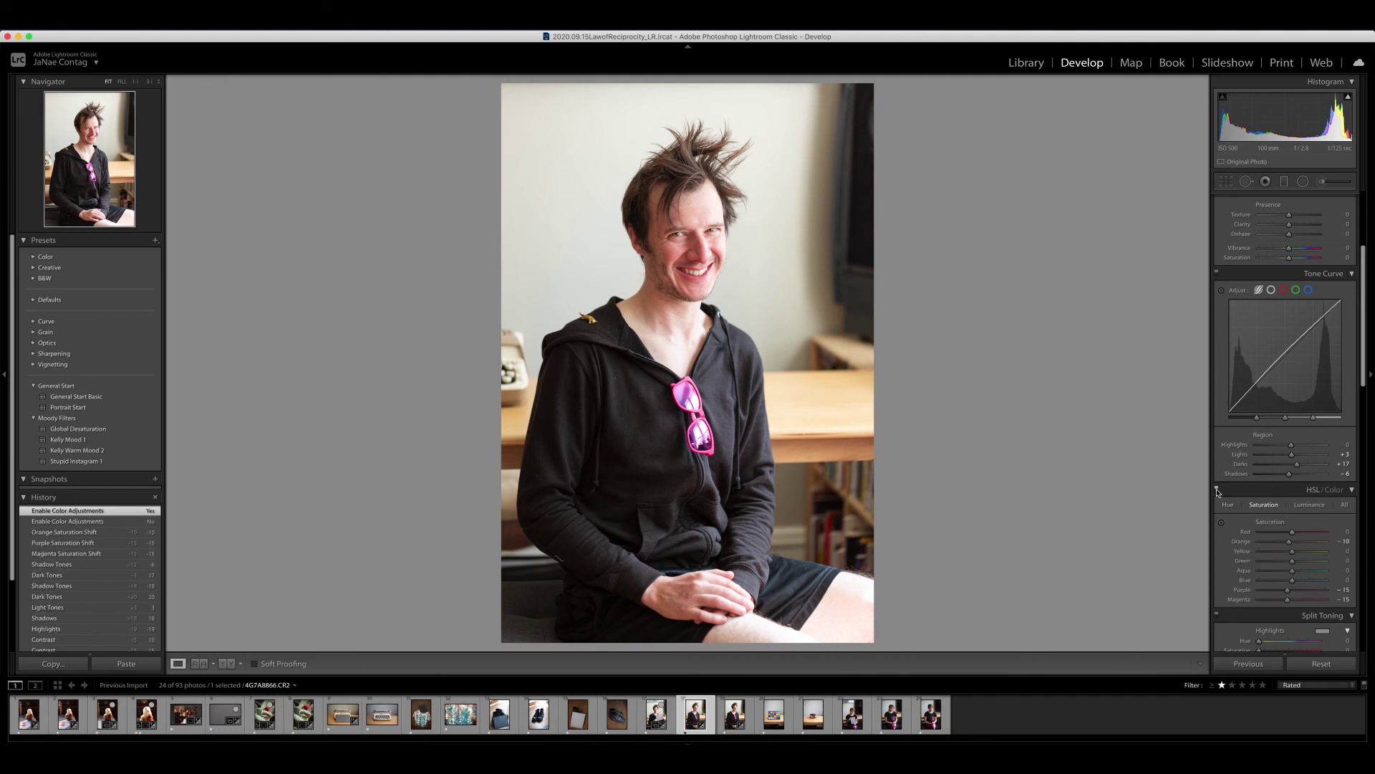
Set the smiling portrait's Clarity to -10
scroll(1323, 531, "down", 3)
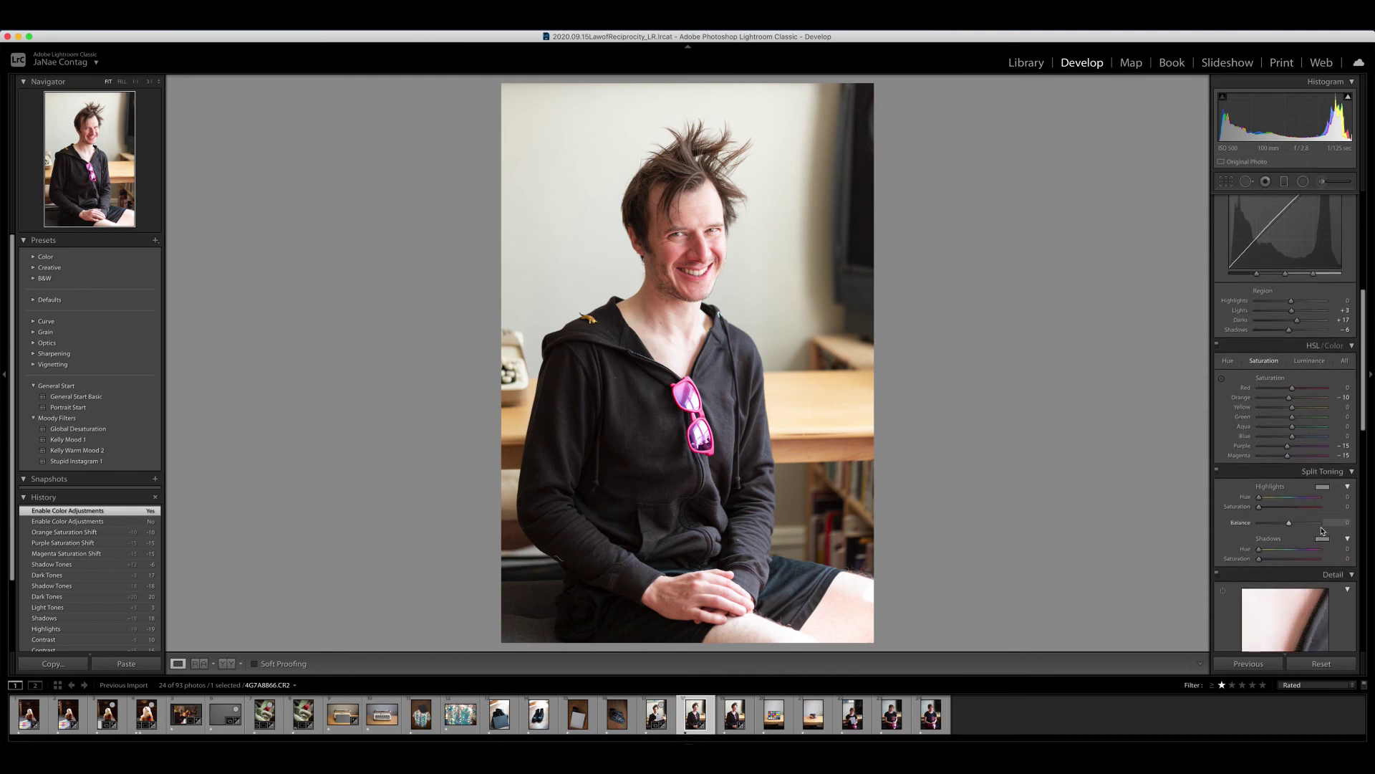
scroll(1322, 529, "up", 5)
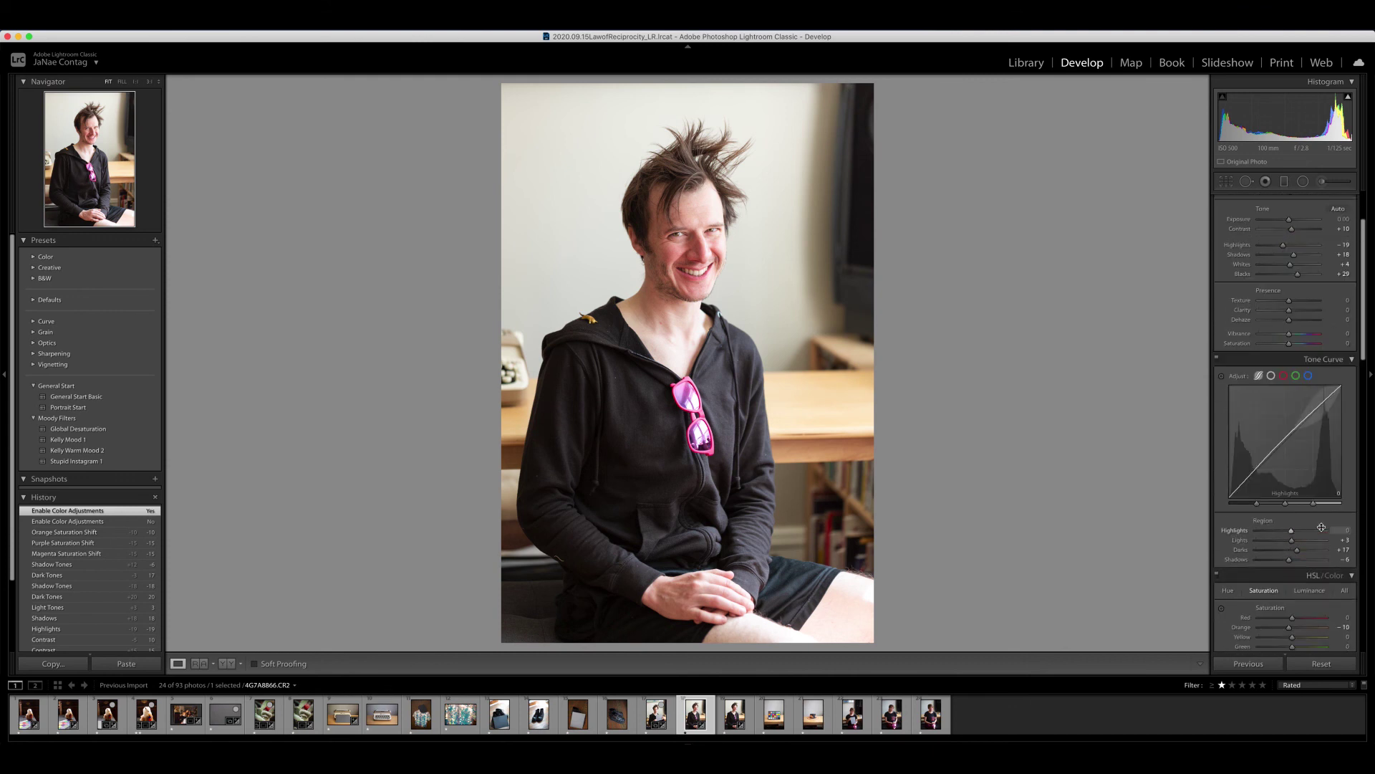
scroll(1322, 527, "up", 2)
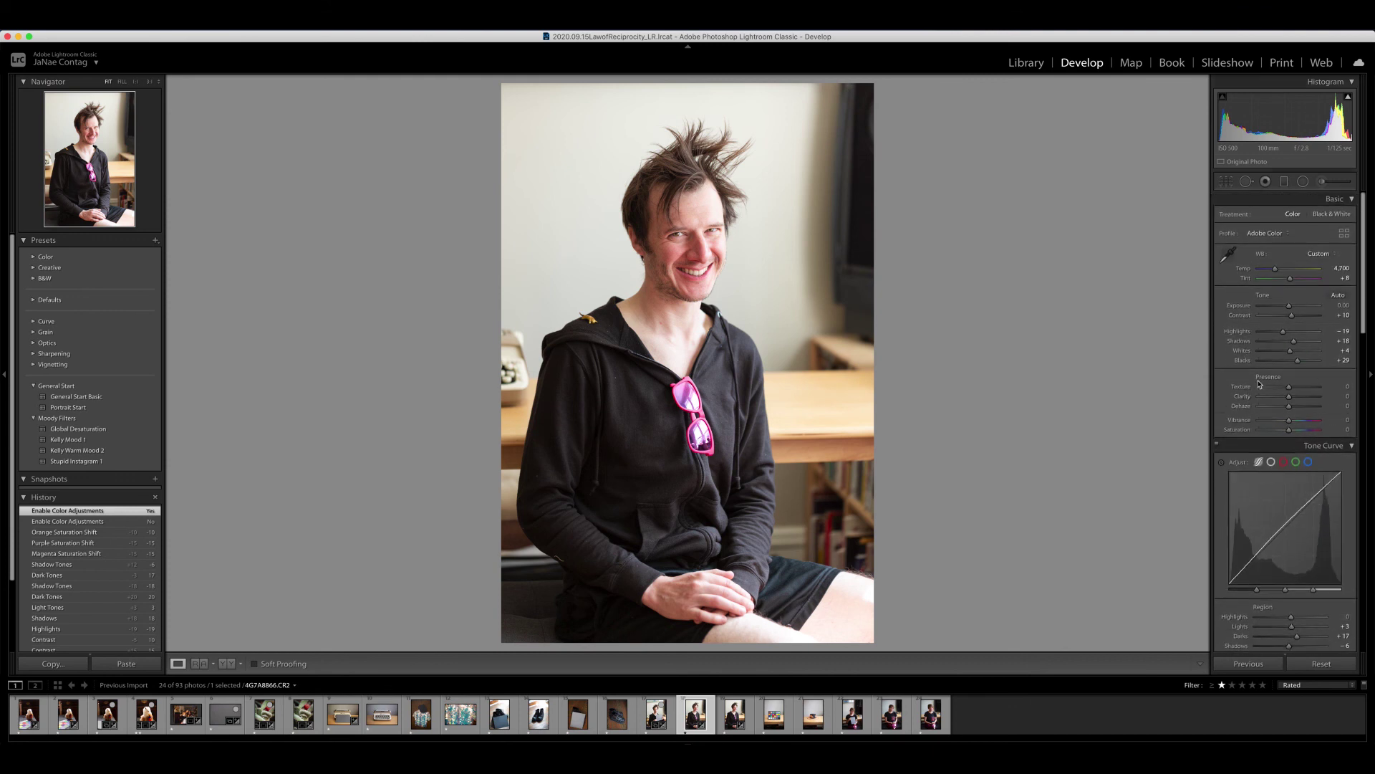
left_click(1348, 398)
key("Return")
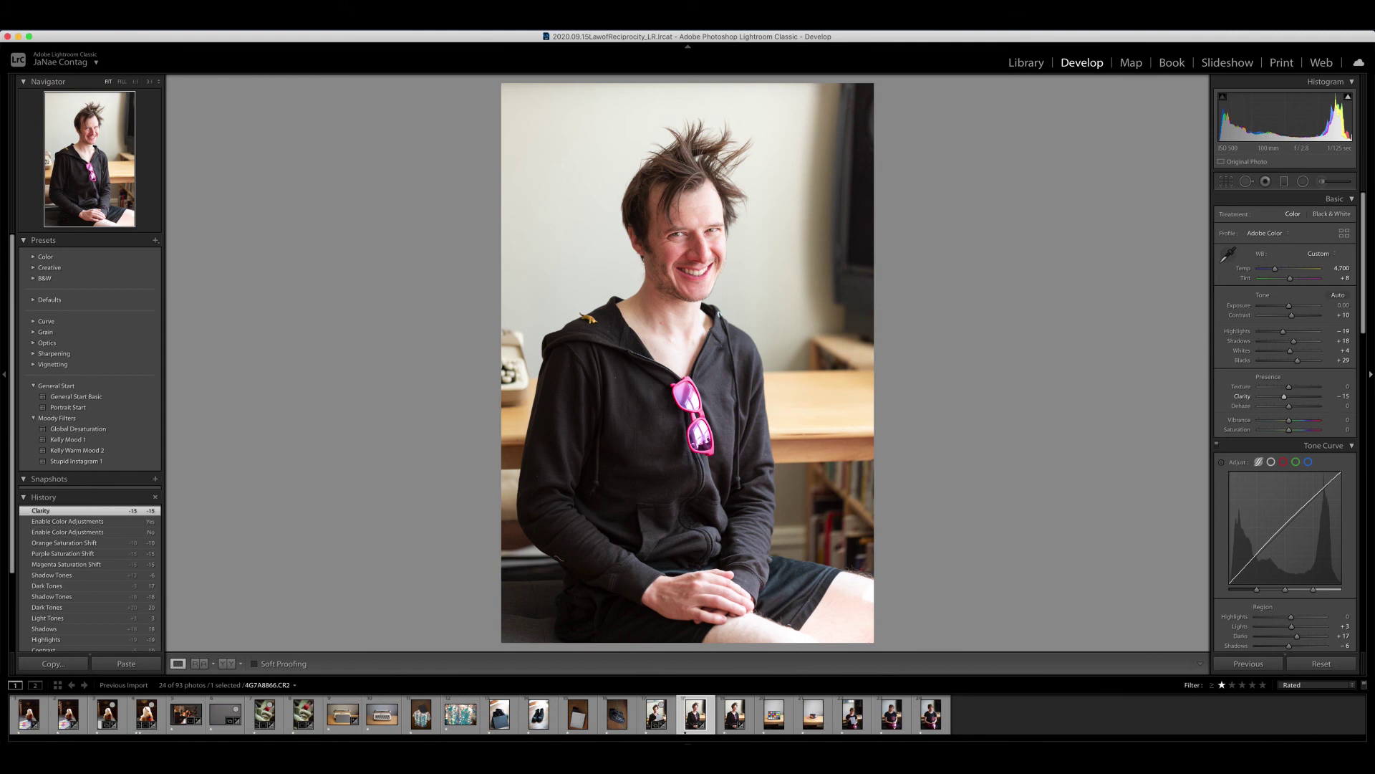
left_click(1347, 397)
type("-10")
key("Return")
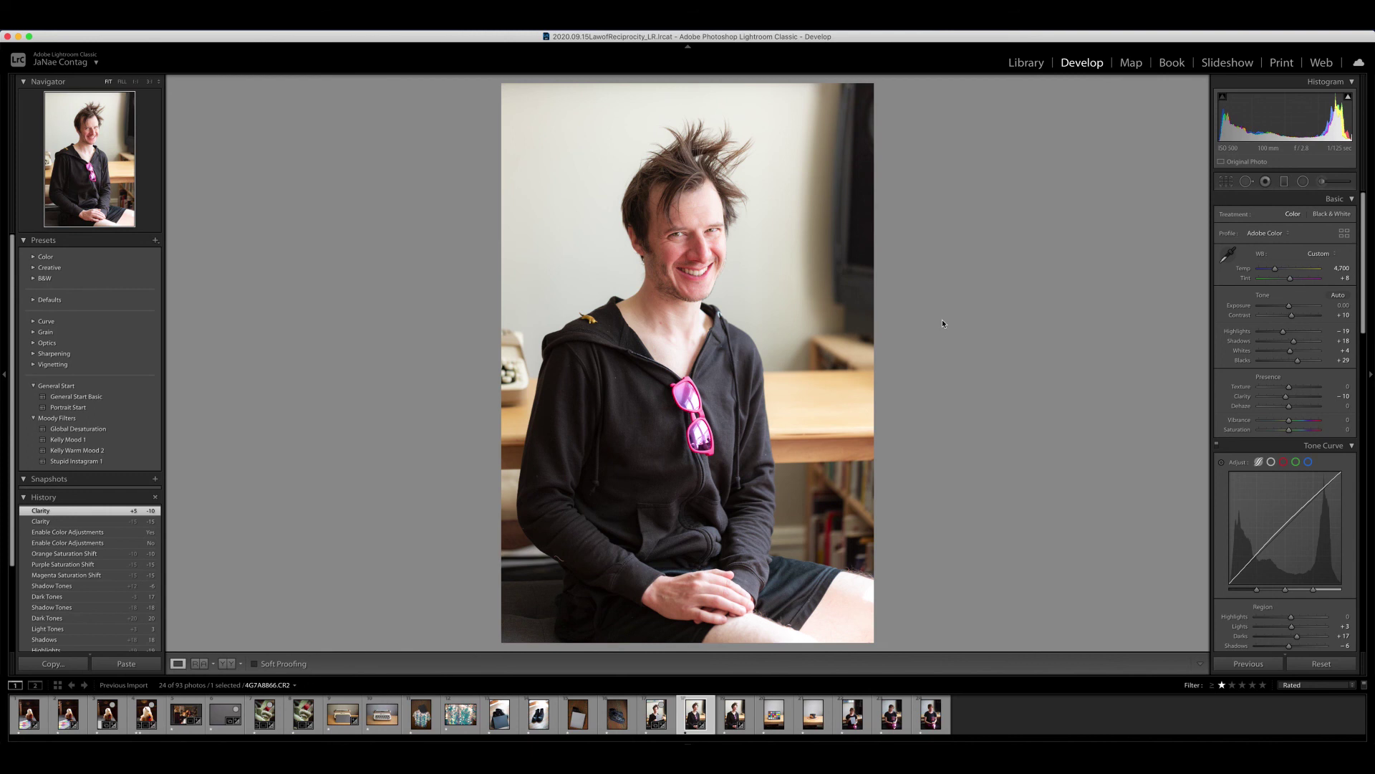
Compare the smiling portrait before and after editing, and set its Contrast to +15 and Basic Shadows to +8
key("backslash")
key("backslash")
left_click(1344, 315)
type("15")
key("Return")
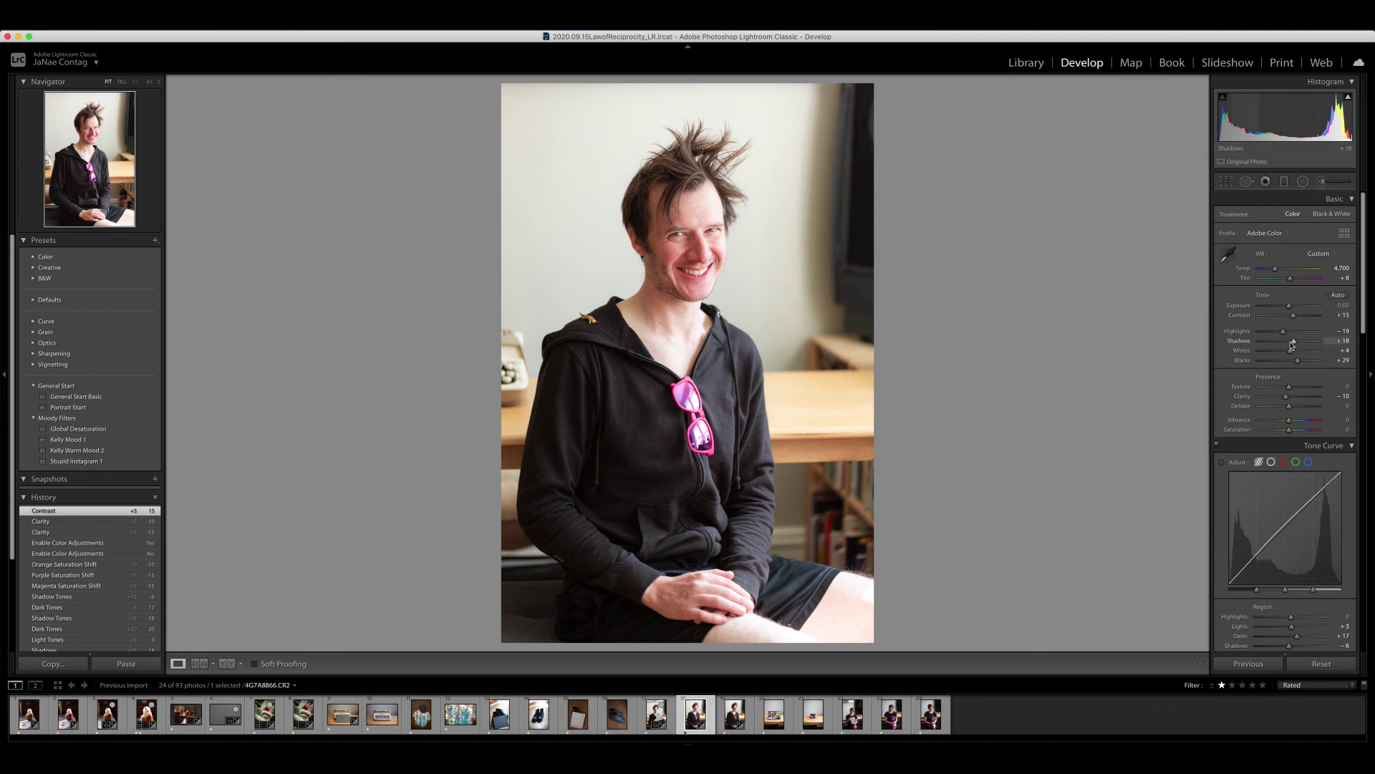
left_click_drag(1296, 345, 1293, 345)
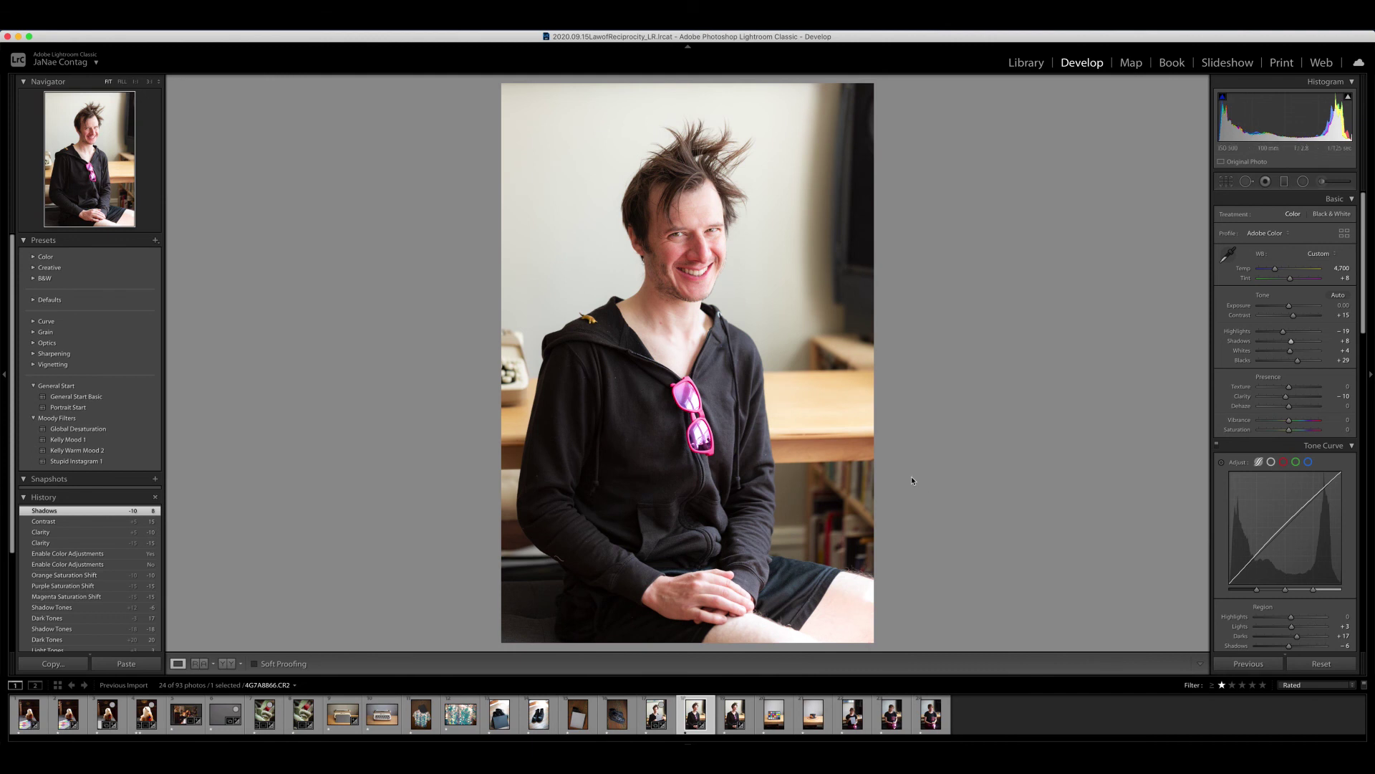
Crop the smiling portrait slightly tighter along its top and right edges, keeping the original aspect ratio
key("r")
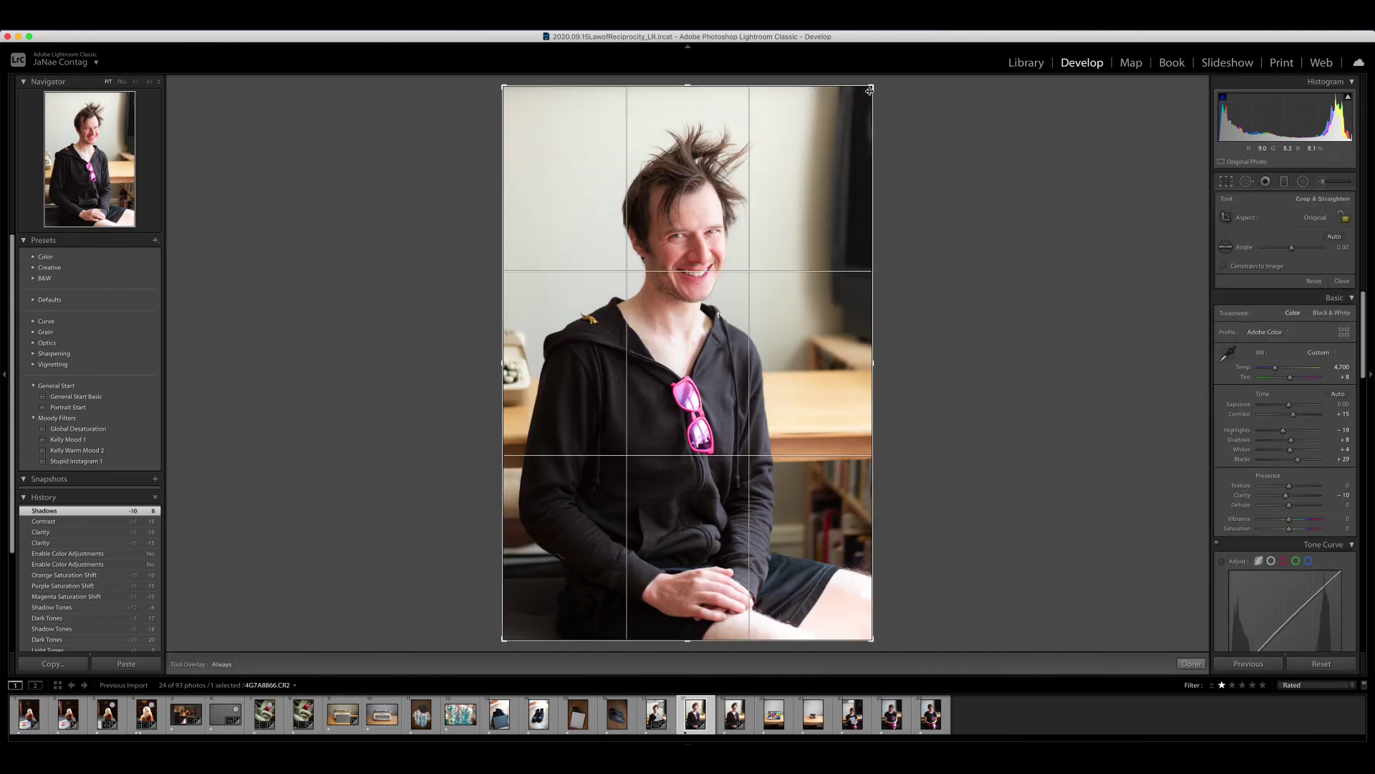
left_click_drag(872, 88, 868, 87)
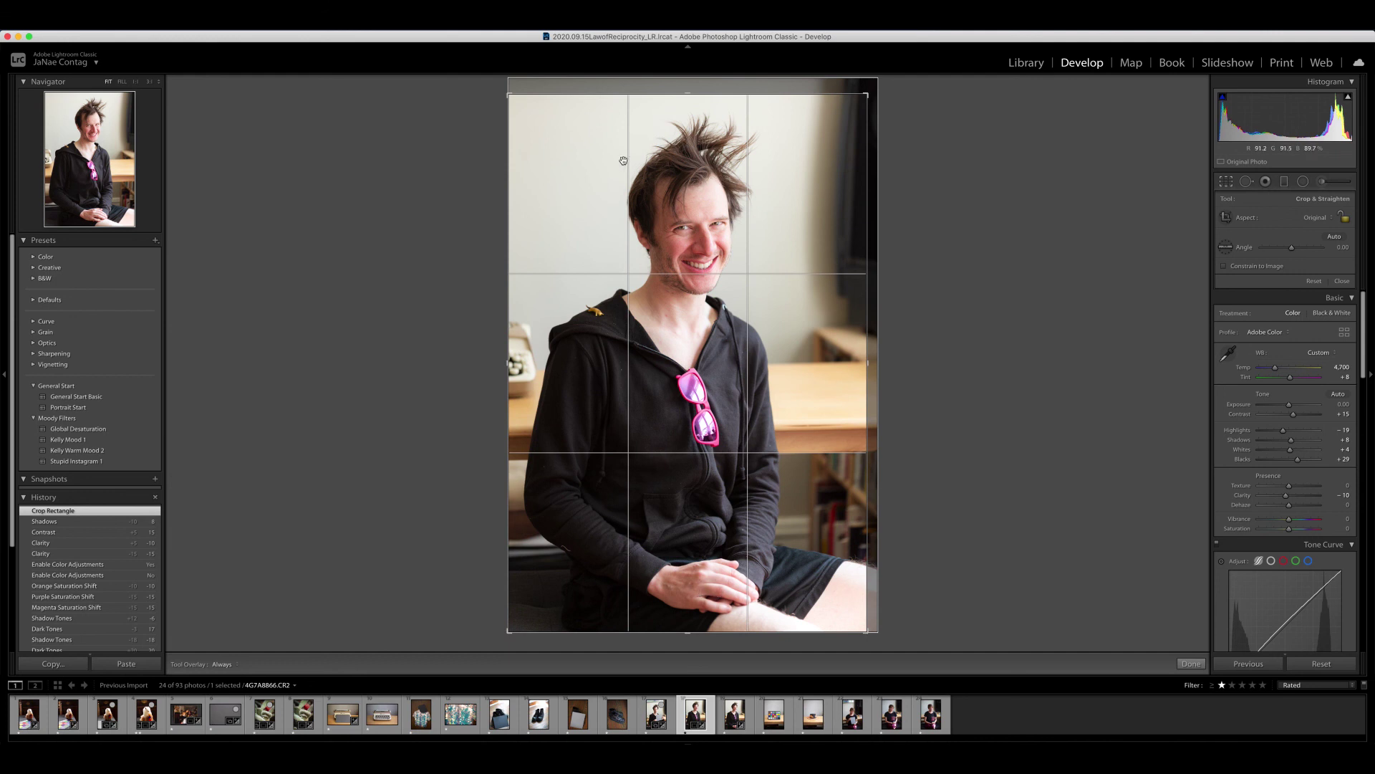
key("Return")
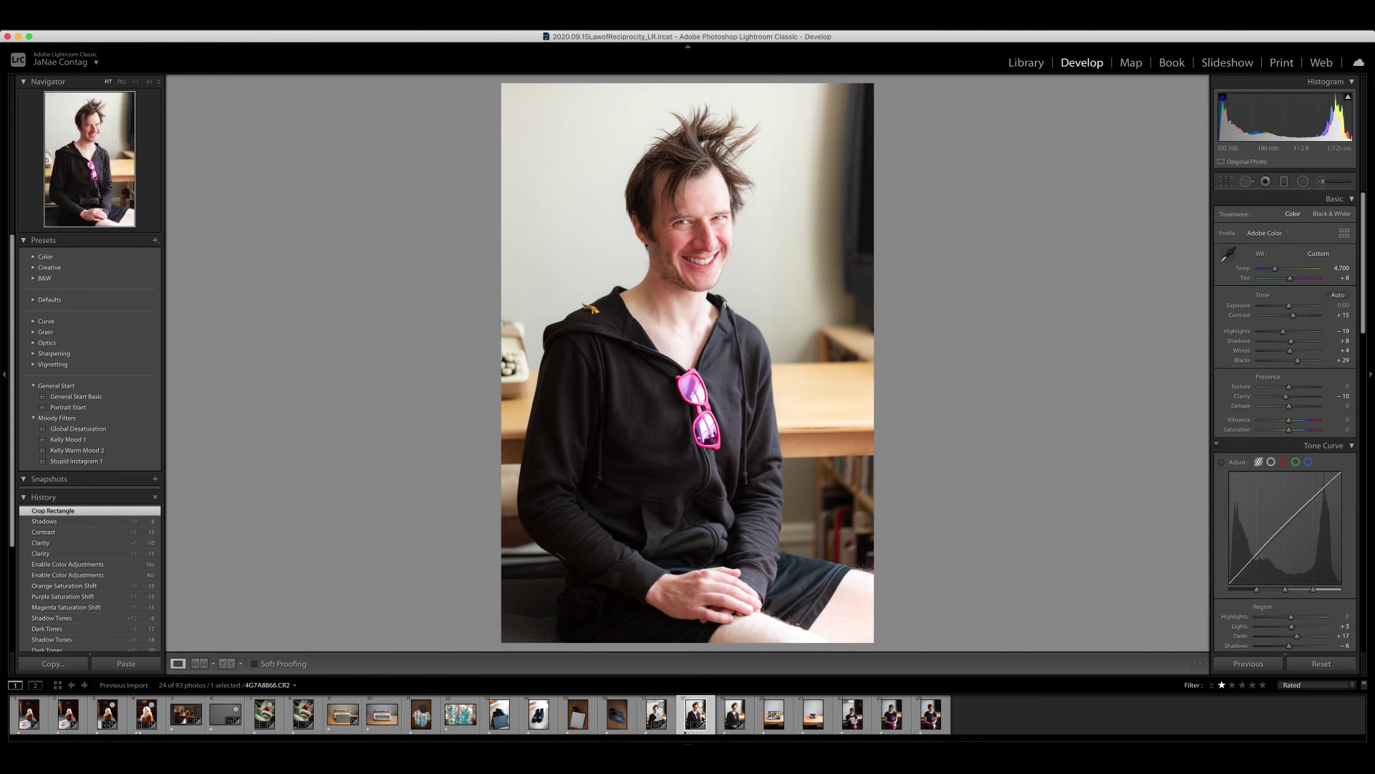
Rate the finished smiling portrait and the first photo of the ring on the cactus two stars each
key("2")
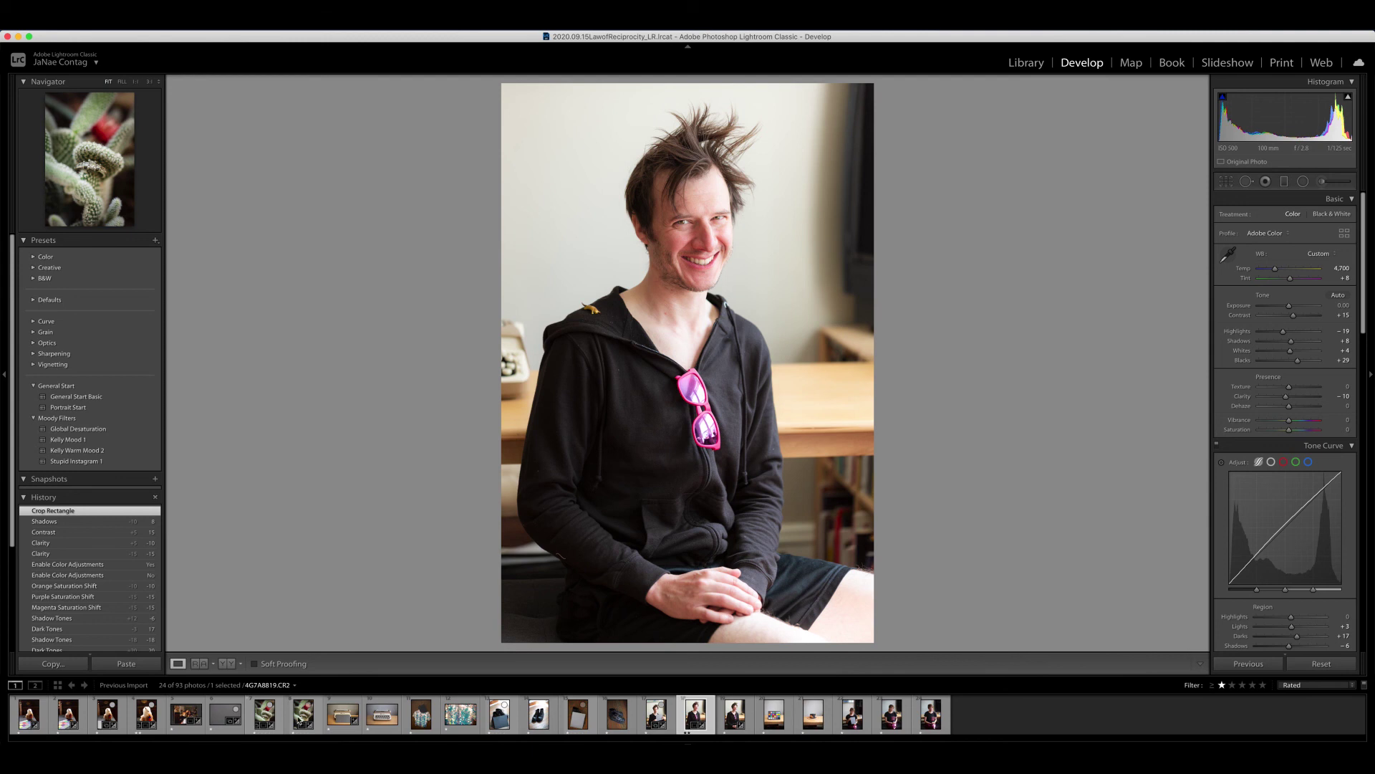
left_click(267, 711)
key("2")
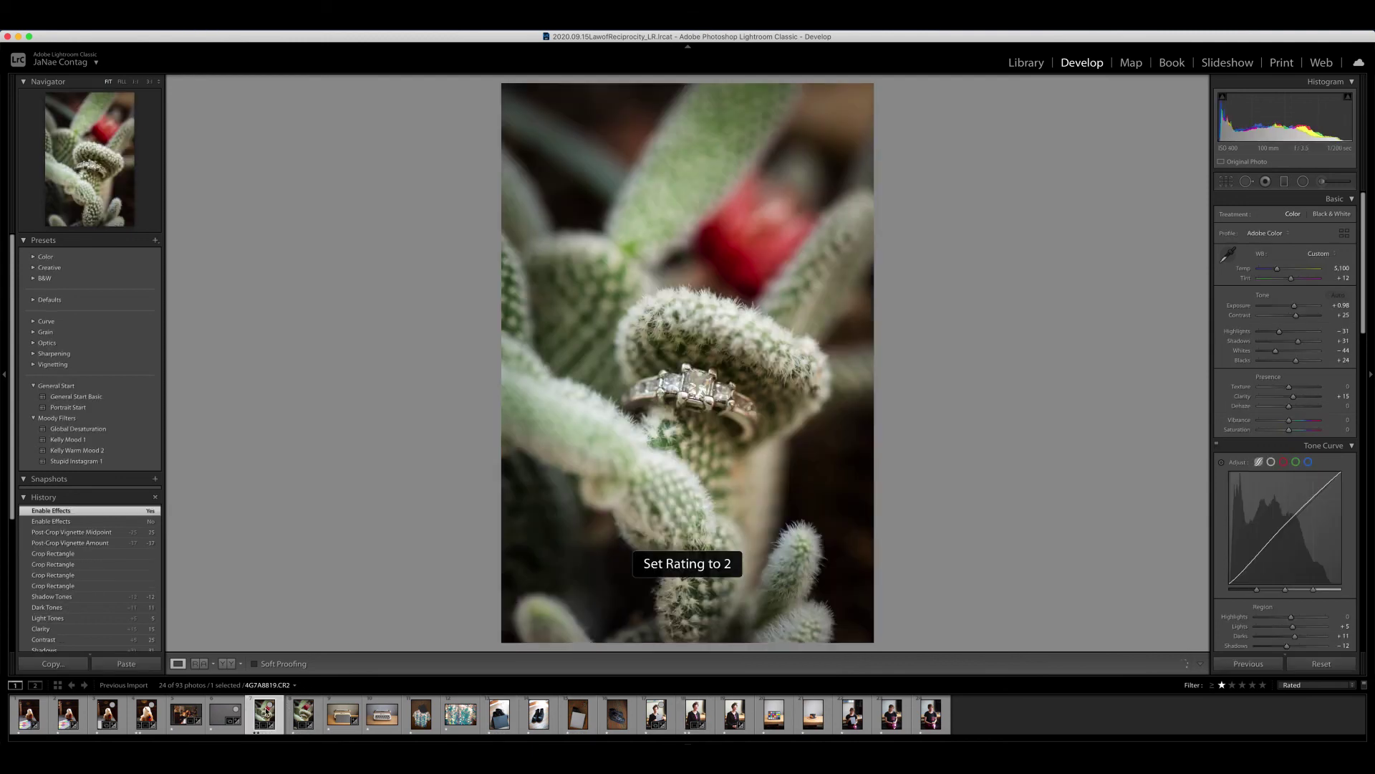